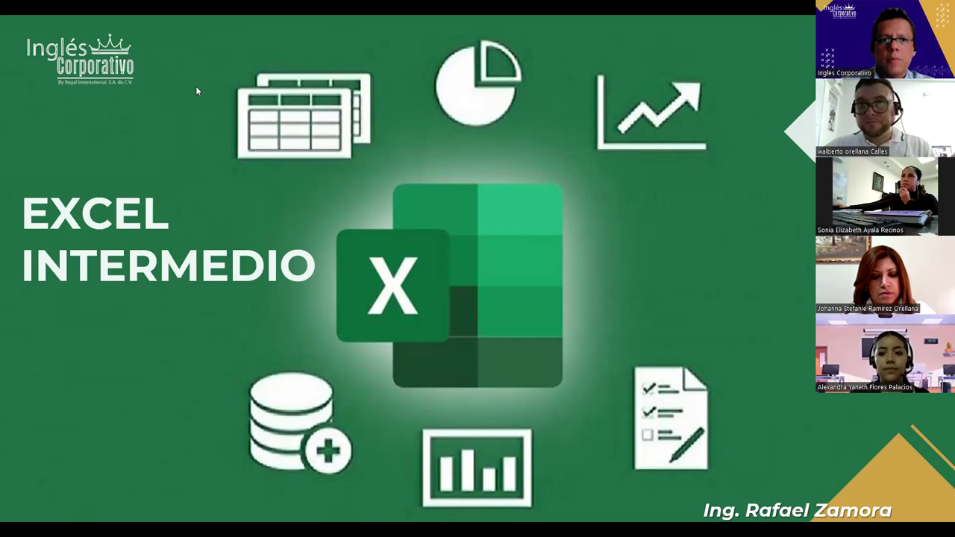
# Advance the slideshow from the EXCEL INTERMEDIO title to the Función SI anidada slide
pyautogui.click(676, 259)
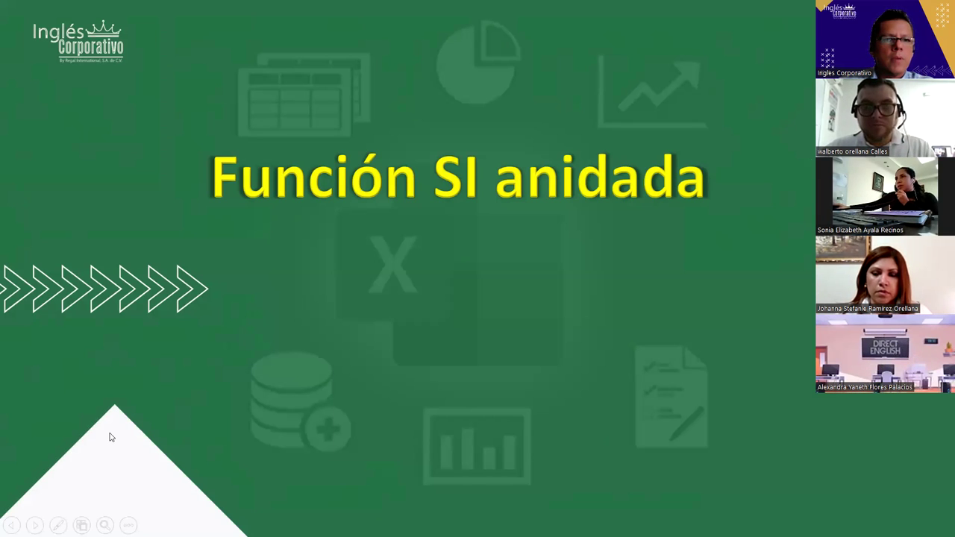
# Advance the slideshow to the Objetivo slide about learning the nested SI function
pyautogui.click(246, 234)
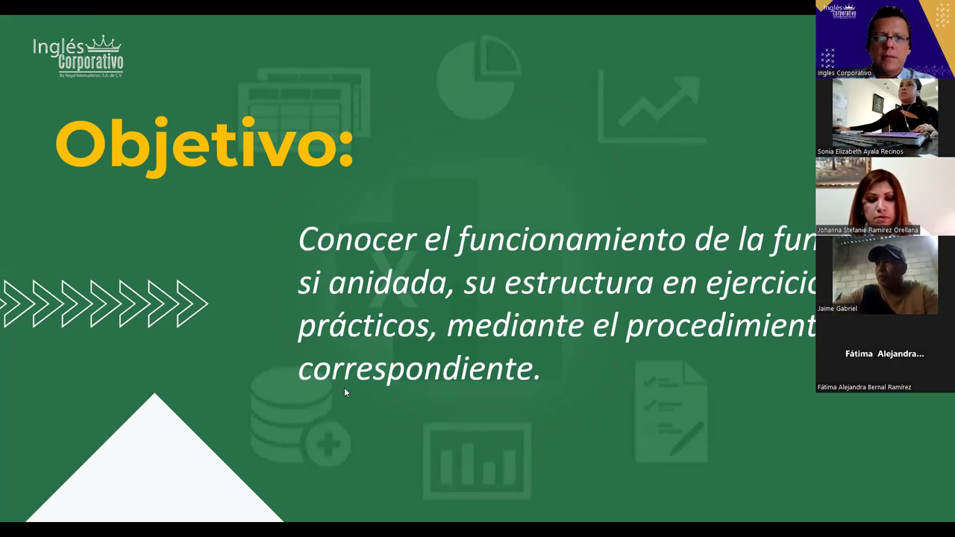
# Switch from PowerPoint to Excel and show the Y sheet's January–March branch sales exercise
pyautogui.hotkey('alt', 'Tab')
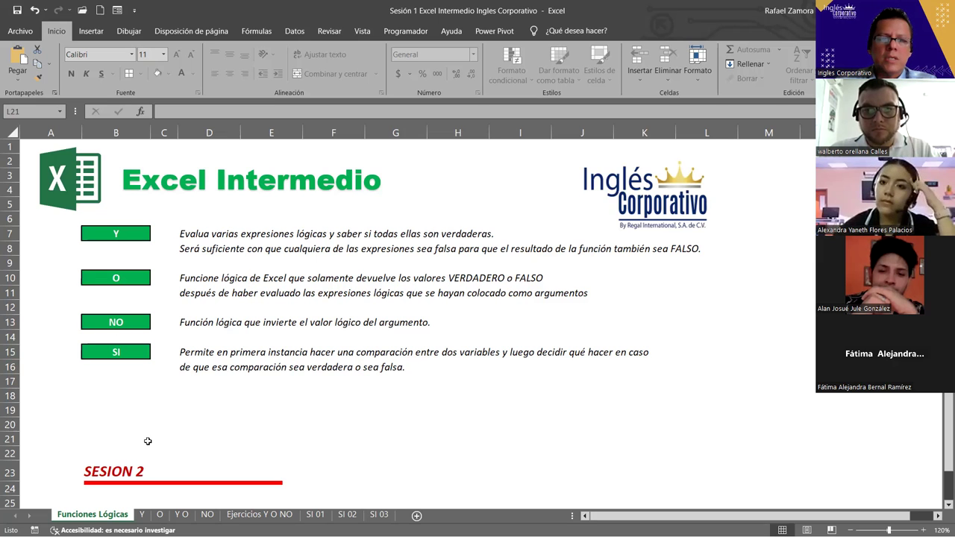
pyautogui.click(142, 514)
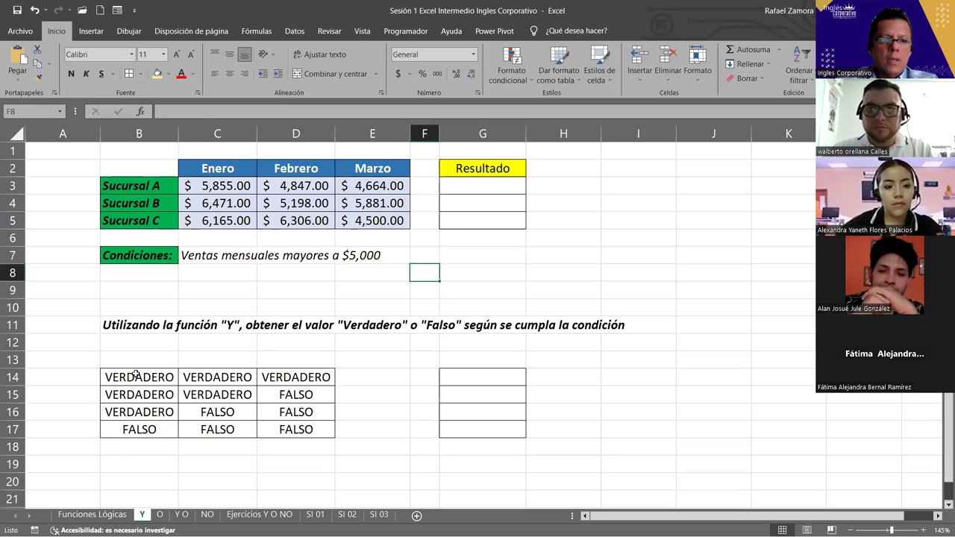
pyautogui.moveTo(136, 375); pyautogui.dragTo(498, 431)
pyautogui.moveTo(136, 376); pyautogui.dragTo(490, 426)
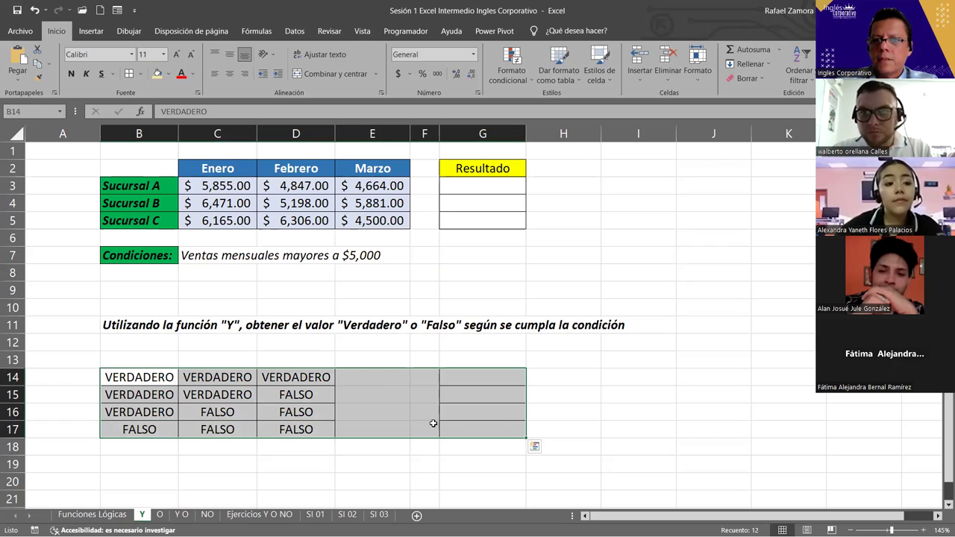
pyautogui.click(293, 396)
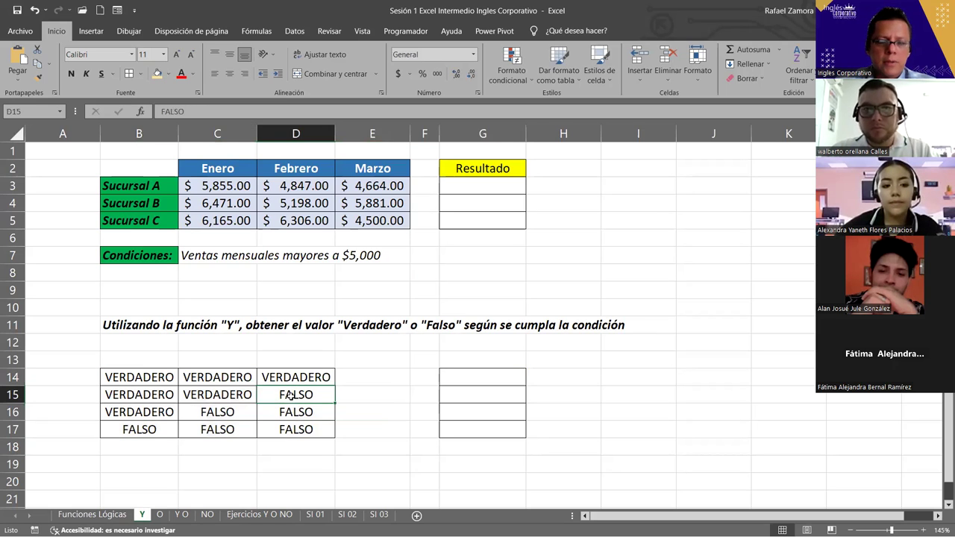
pyautogui.click(149, 378)
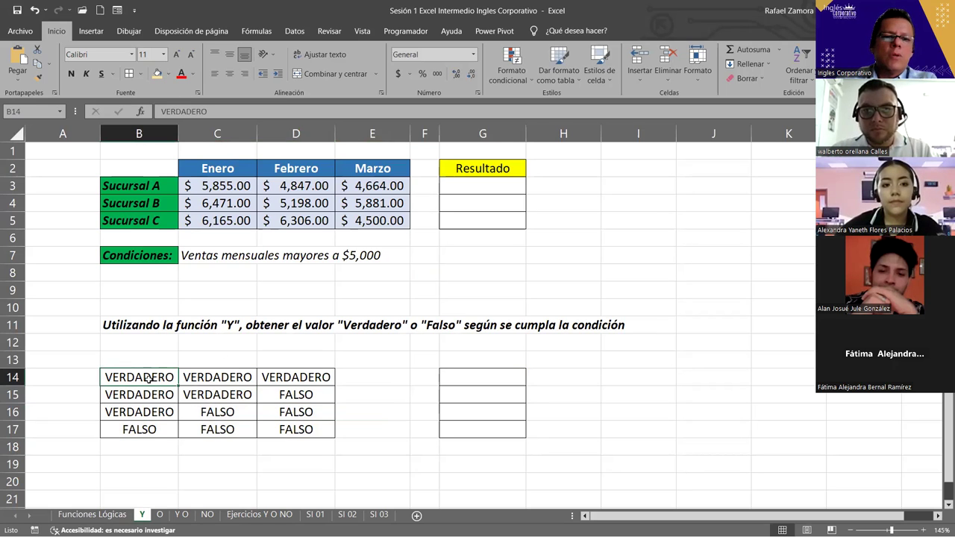
pyautogui.moveTo(149, 378); pyautogui.dragTo(291, 374)
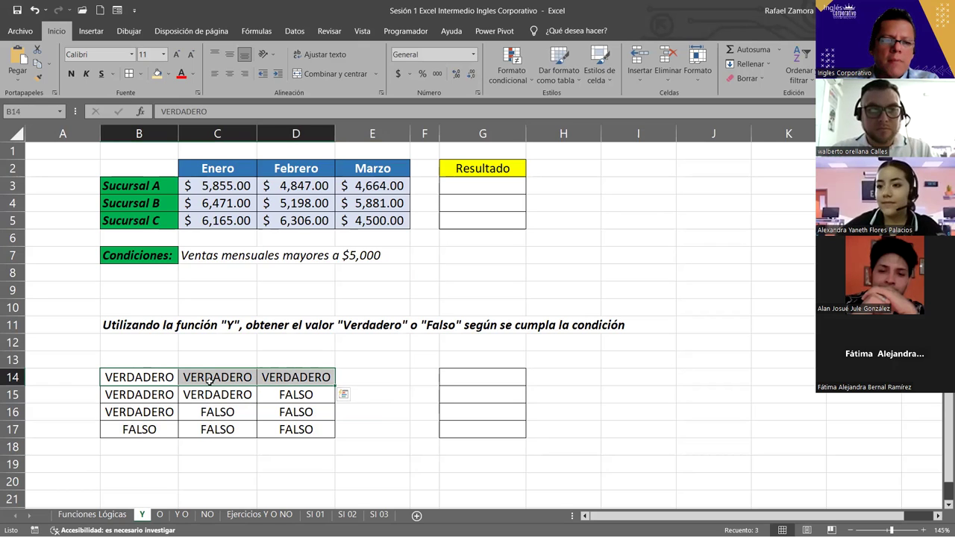
pyautogui.click(148, 381)
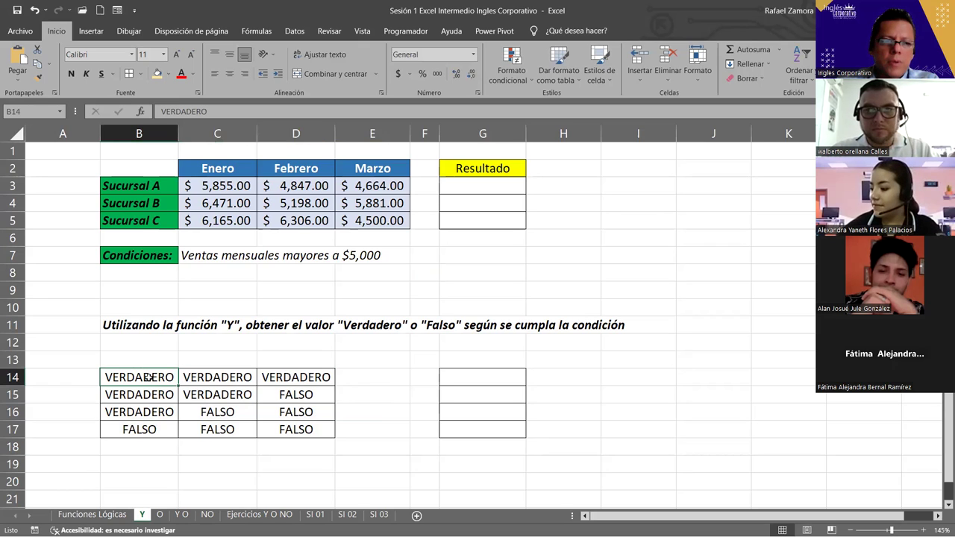
pyautogui.click(237, 373)
pyautogui.click(319, 375)
pyautogui.click(477, 372)
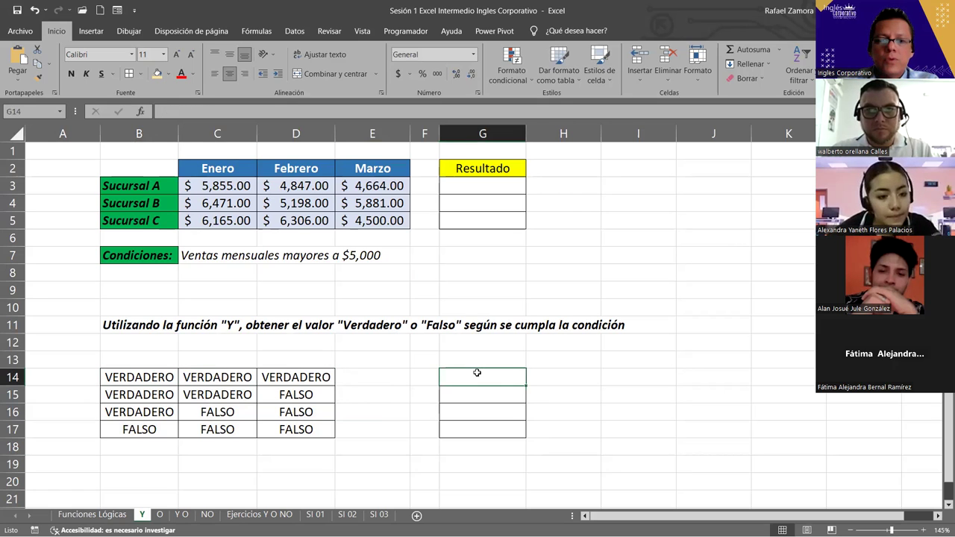
# Enter VERDADERO in G14 and copy FALSO from D15 into G15
pyautogui.write('VERDADERO')
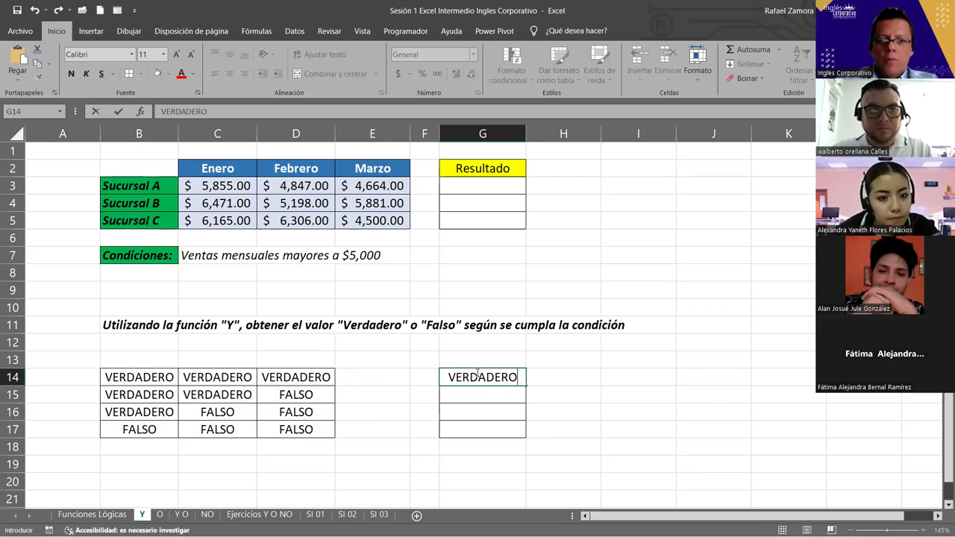
pyautogui.click(305, 377)
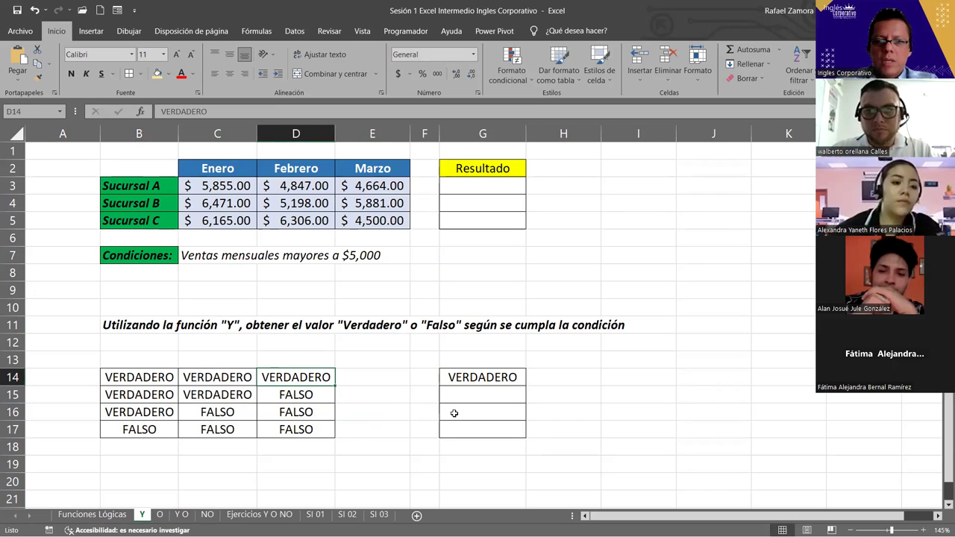
pyautogui.click(154, 396)
pyautogui.click(237, 397)
pyautogui.click(298, 395)
pyautogui.hotkey('ctrl', 'c')
pyautogui.click(478, 398)
pyautogui.hotkey('ctrl', 'v')
pyautogui.click(569, 428)
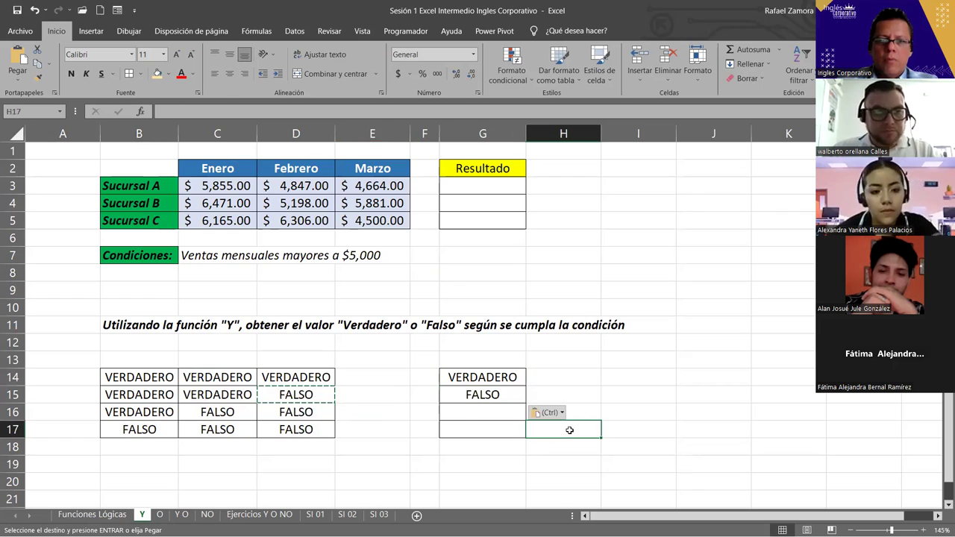
pyautogui.press('Escape')
# Fill FALSO down from G15 into G16 and G17
pyautogui.click(571, 403)
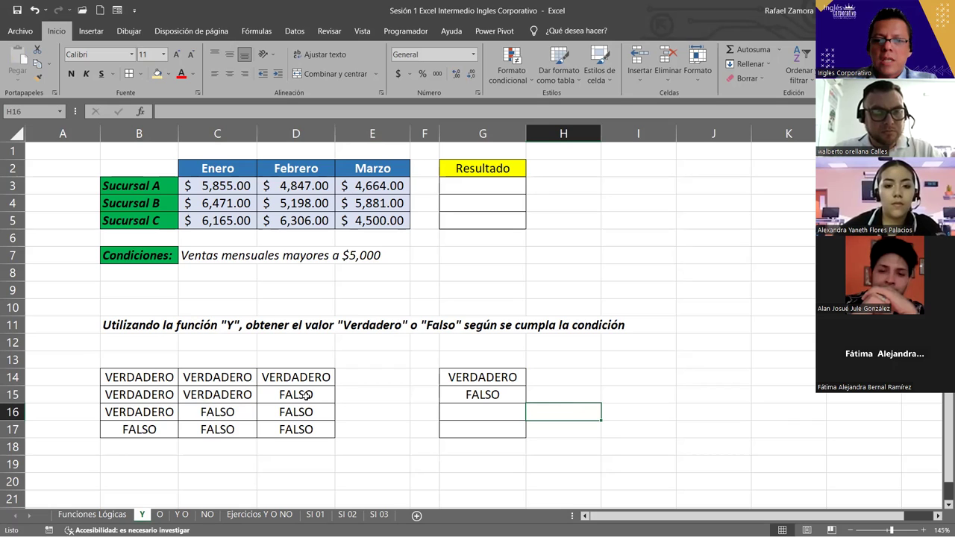
pyautogui.click(509, 395)
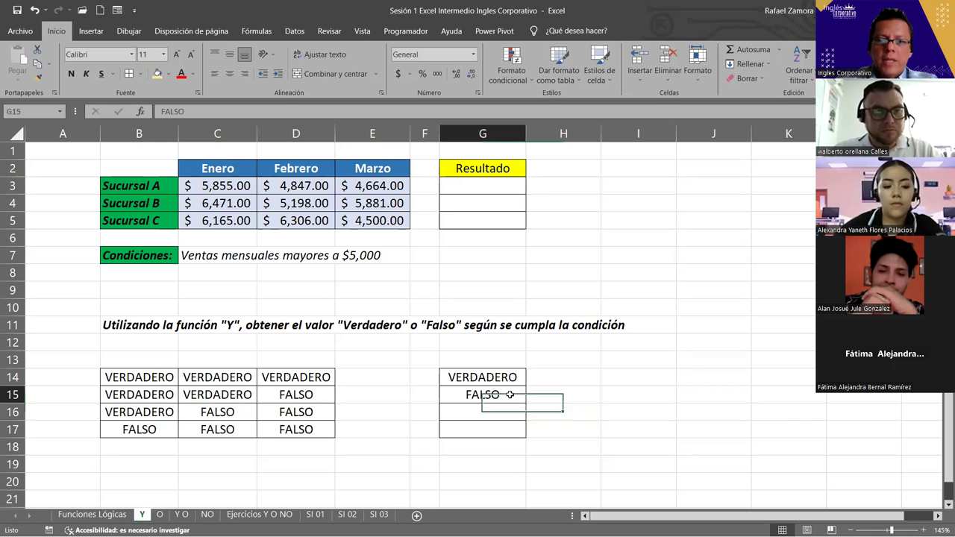
pyautogui.moveTo(527, 405); pyautogui.dragTo(526, 438)
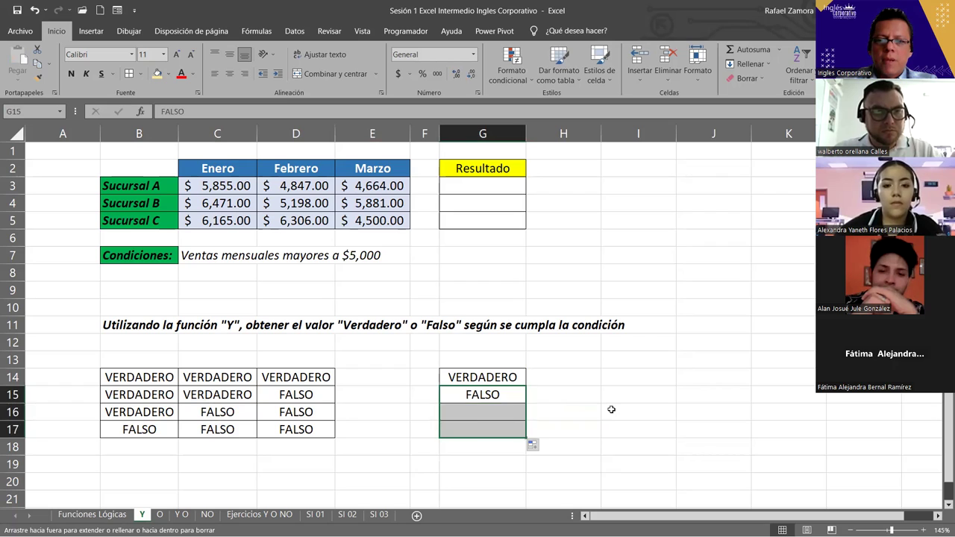
pyautogui.click(611, 409)
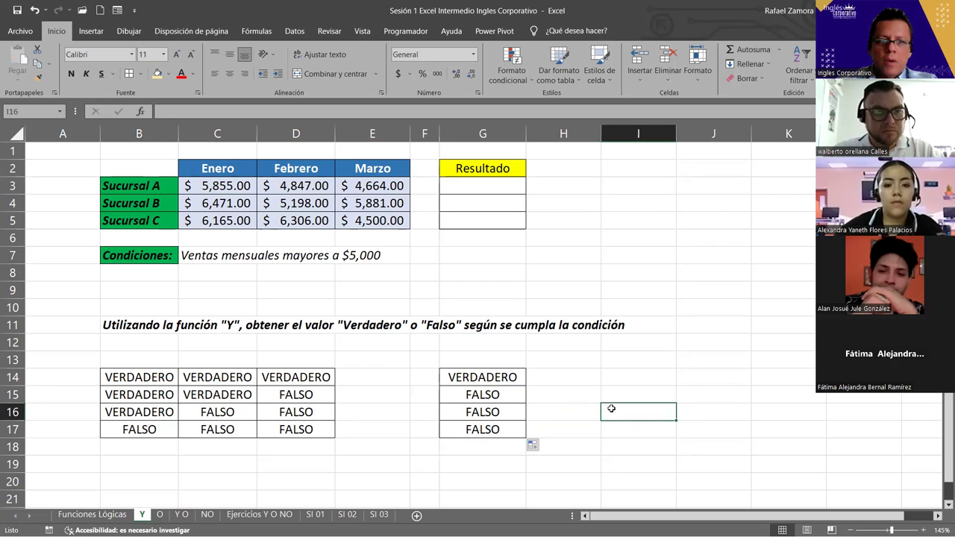
pyautogui.click(144, 380)
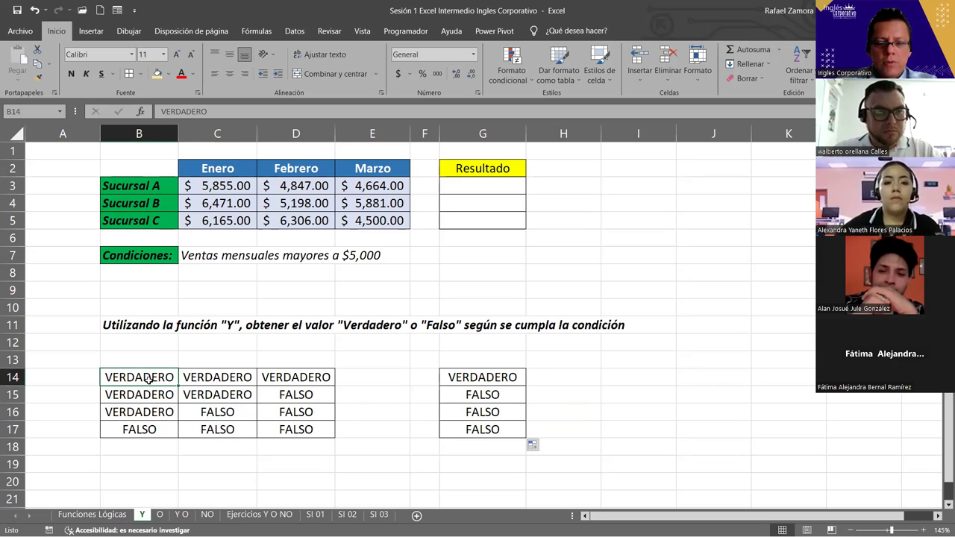
pyautogui.click(221, 374)
pyautogui.click(292, 378)
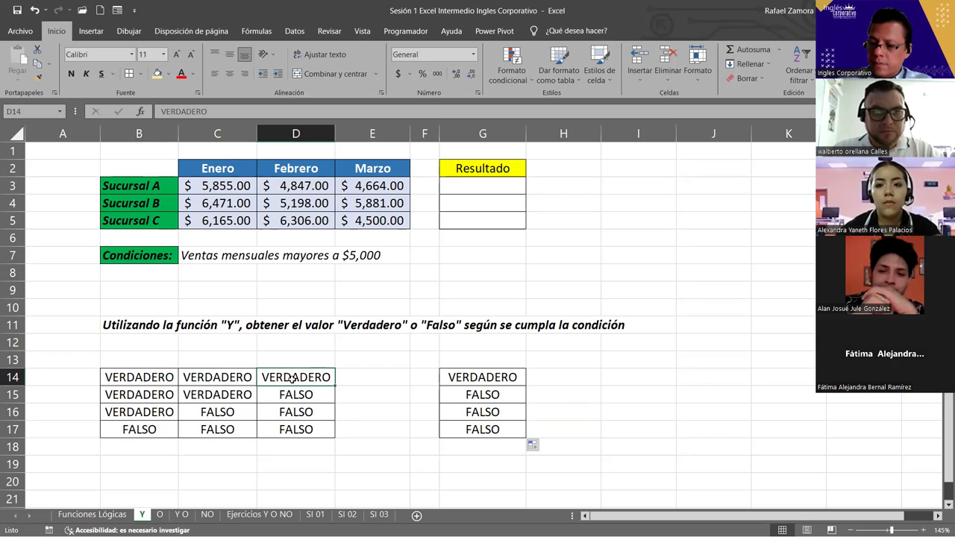
pyautogui.click(495, 180)
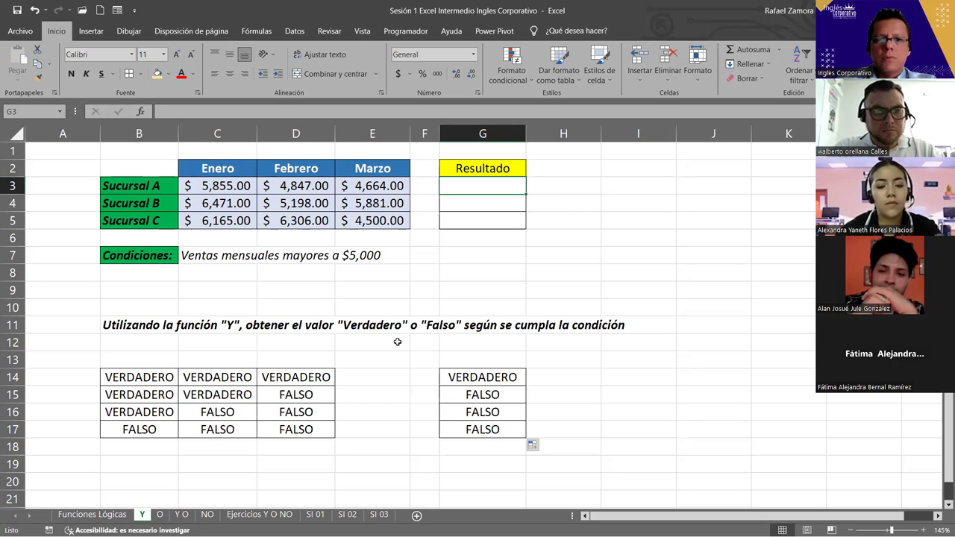
pyautogui.moveTo(464, 185); pyautogui.dragTo(474, 220)
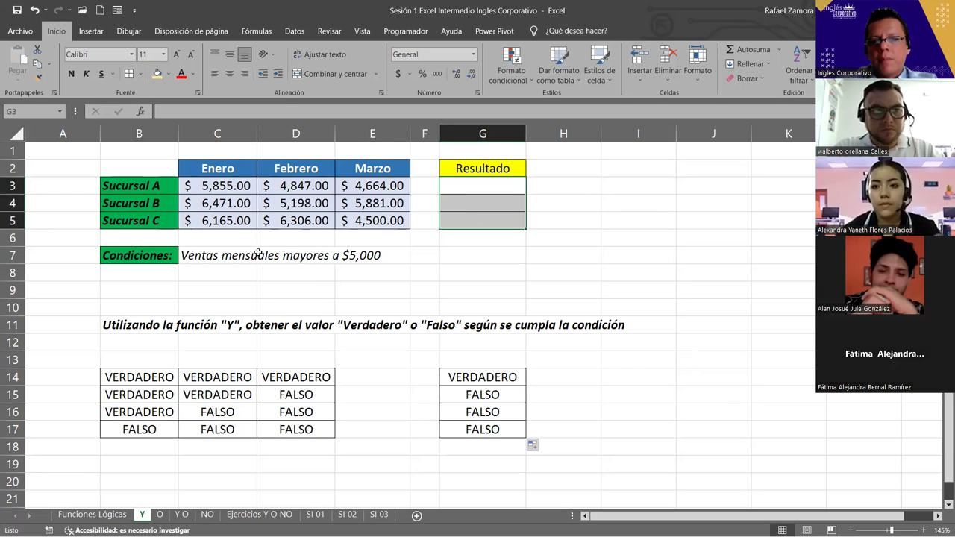
# Start the formula =Y(C3>5000 in G3, removing the stray range characters
pyautogui.click(501, 188)
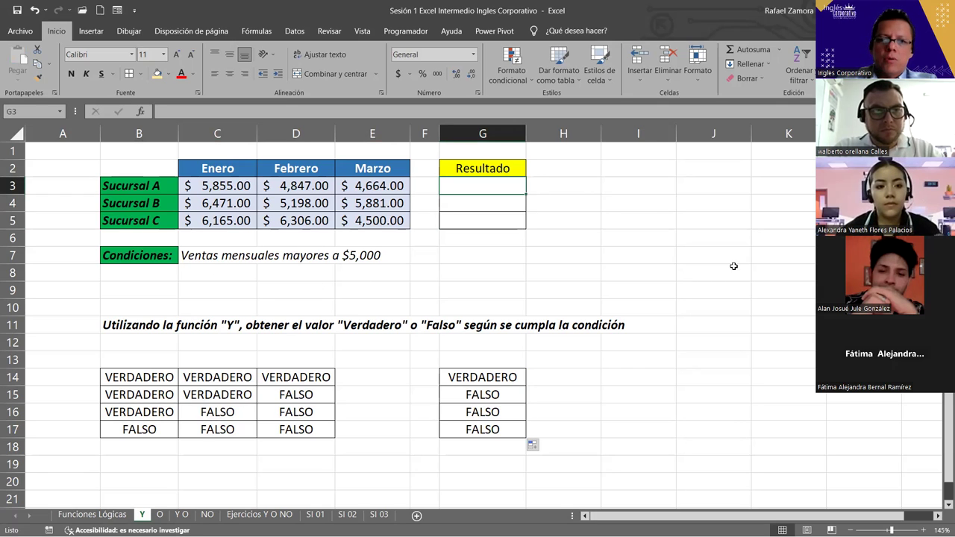
pyautogui.write('=')
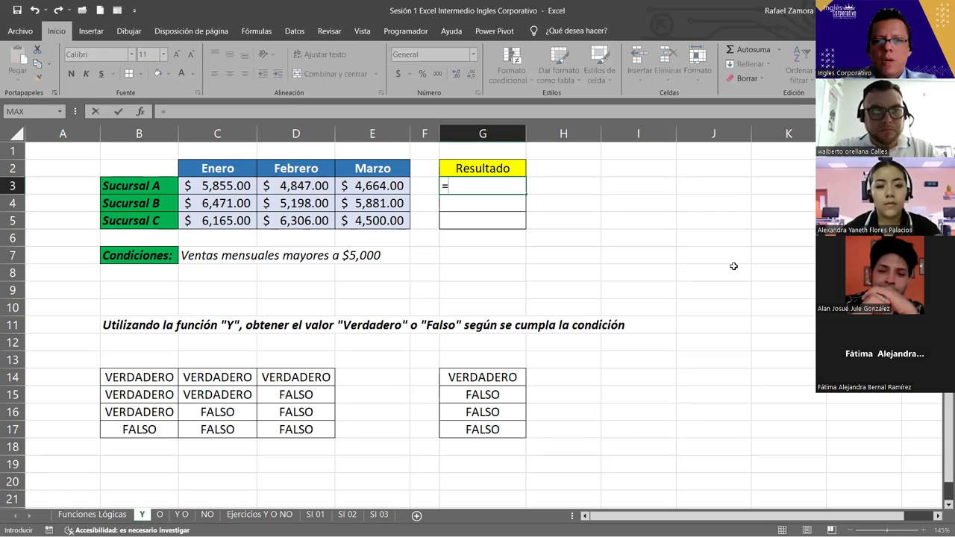
pyautogui.write('Y')
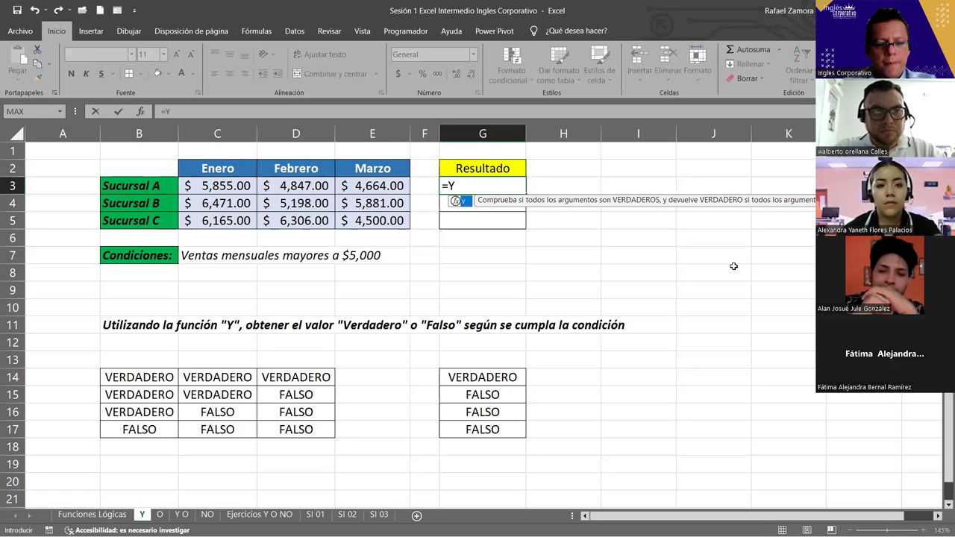
pyautogui.write('(')
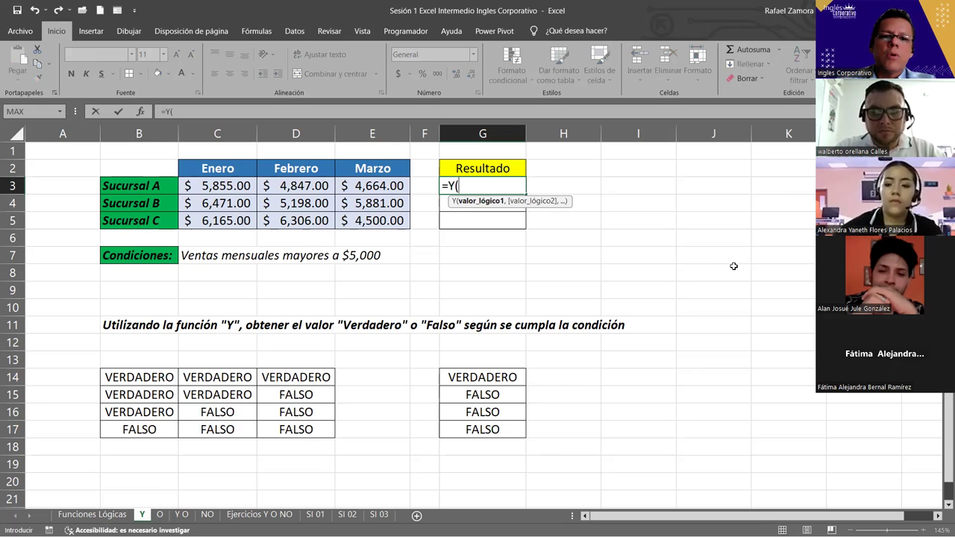
pyautogui.click(222, 182)
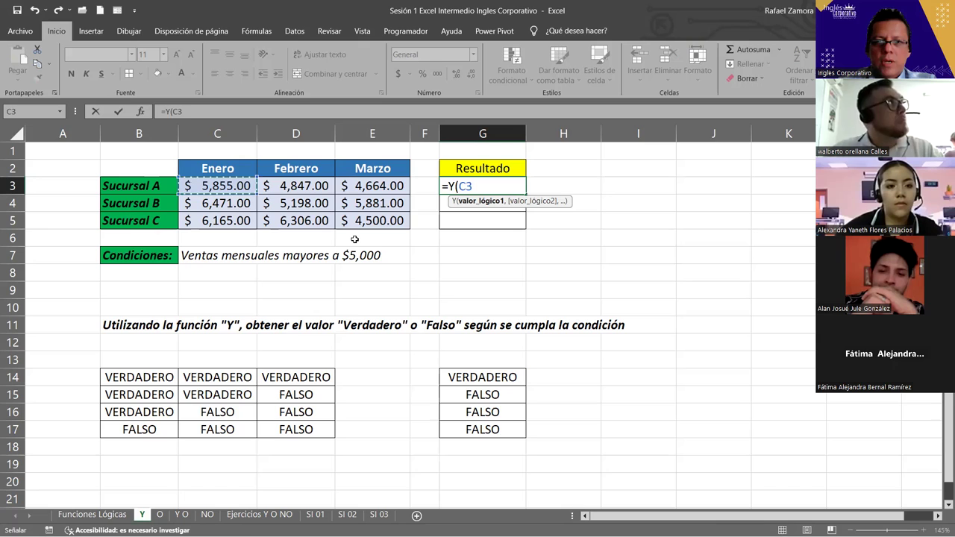
pyautogui.write(':C')
pyautogui.press('BackSpace')
pyautogui.press('BackSpace')
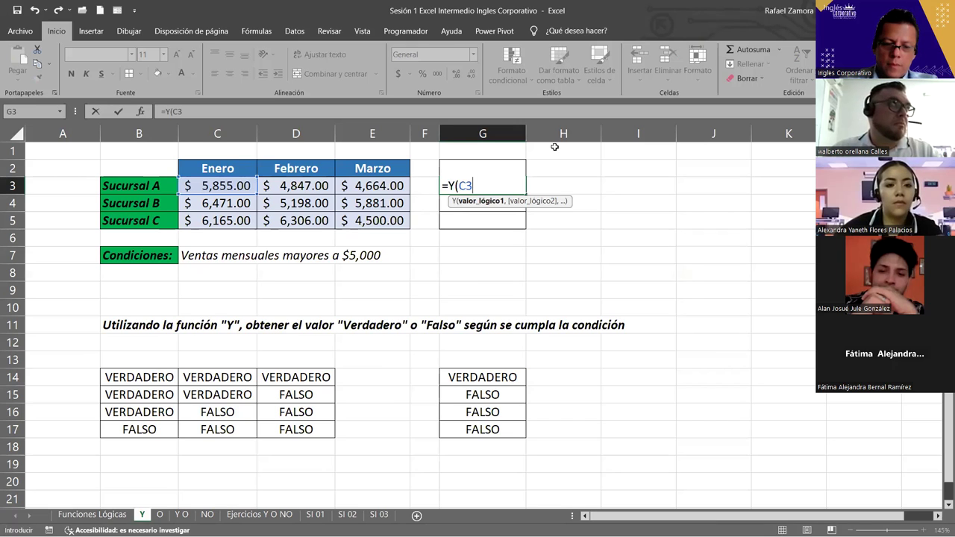
pyautogui.write(':')
pyautogui.press('BackSpace')
pyautogui.write('>')
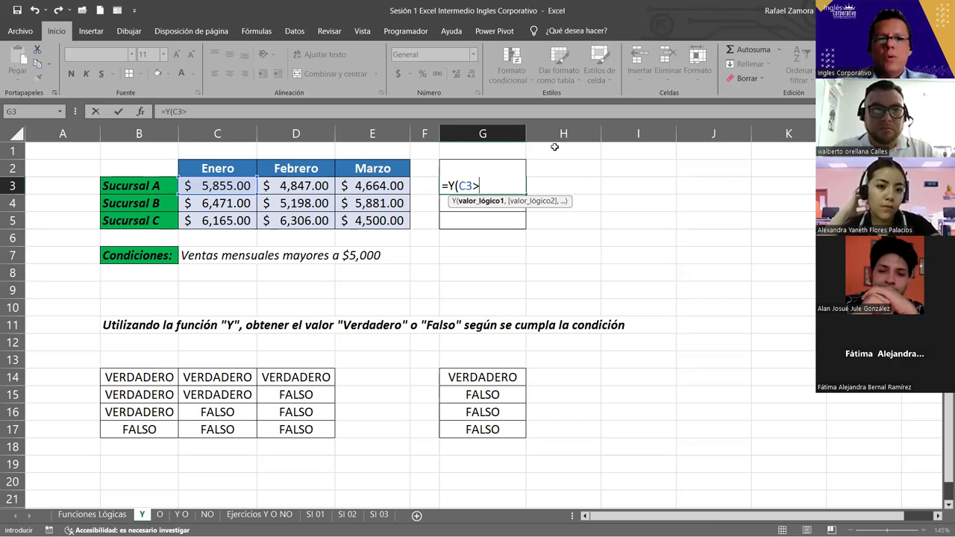
pyautogui.write('5000')
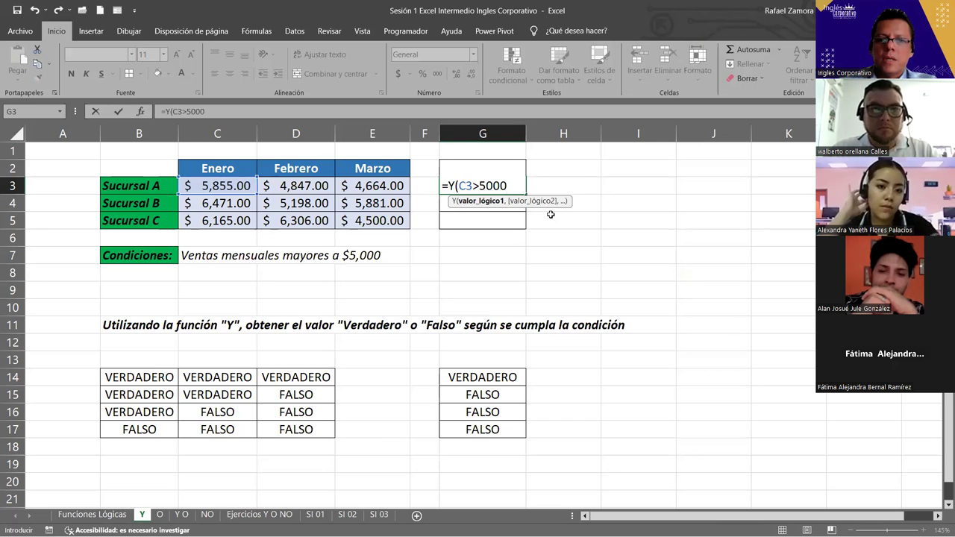
# Add D3>5000 and E3>5000 as the remaining conditions of the Y formula
pyautogui.moveTo(473, 185); pyautogui.dragTo(507, 185)
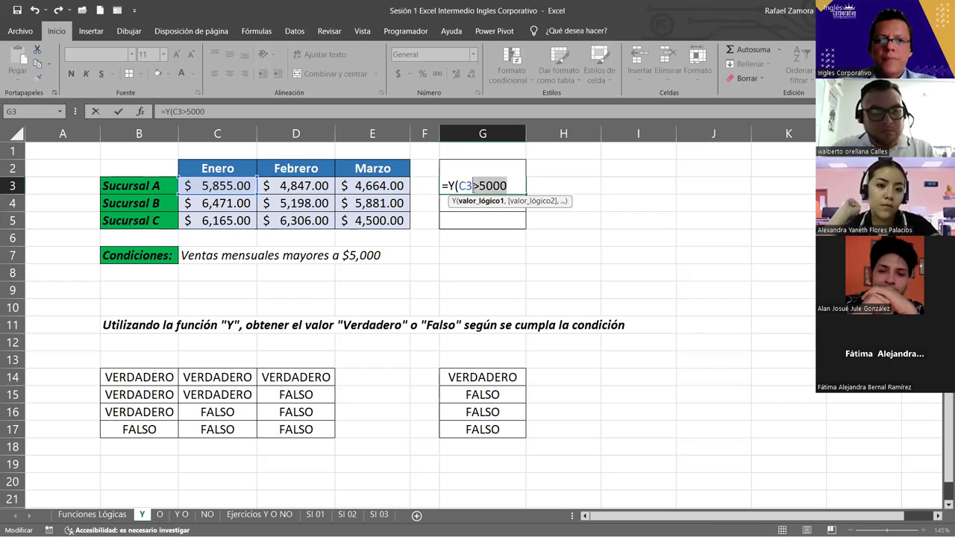
pyautogui.hotkey('ctrl', 'c')
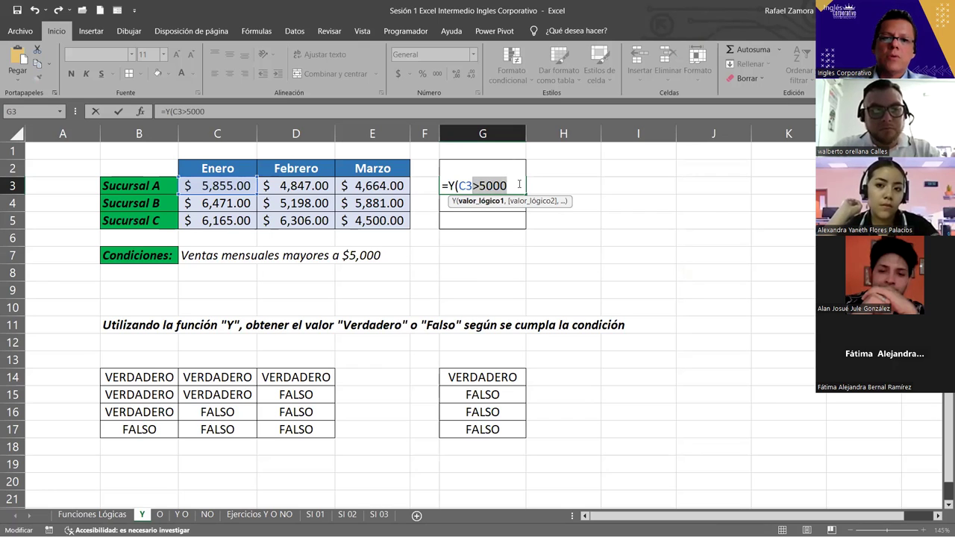
pyautogui.click(519, 184)
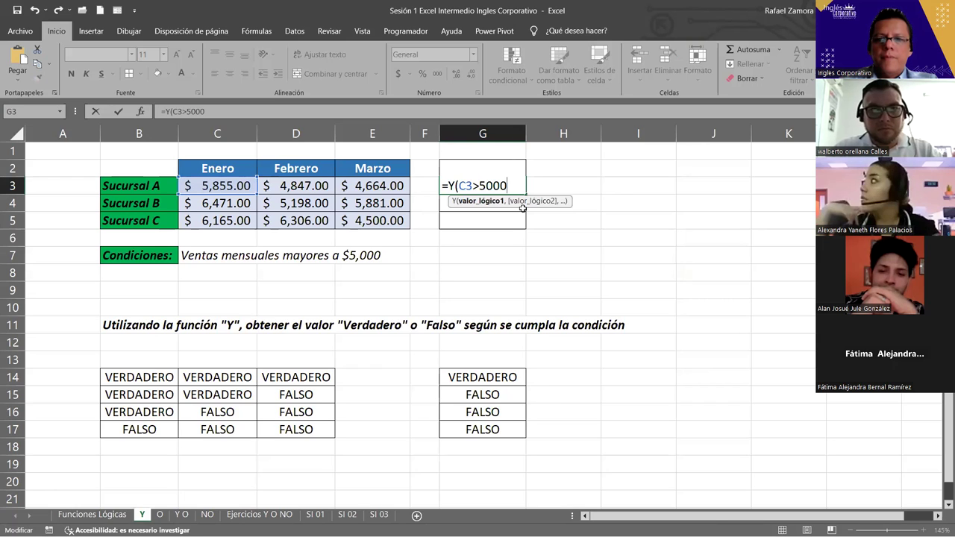
pyautogui.write(',')
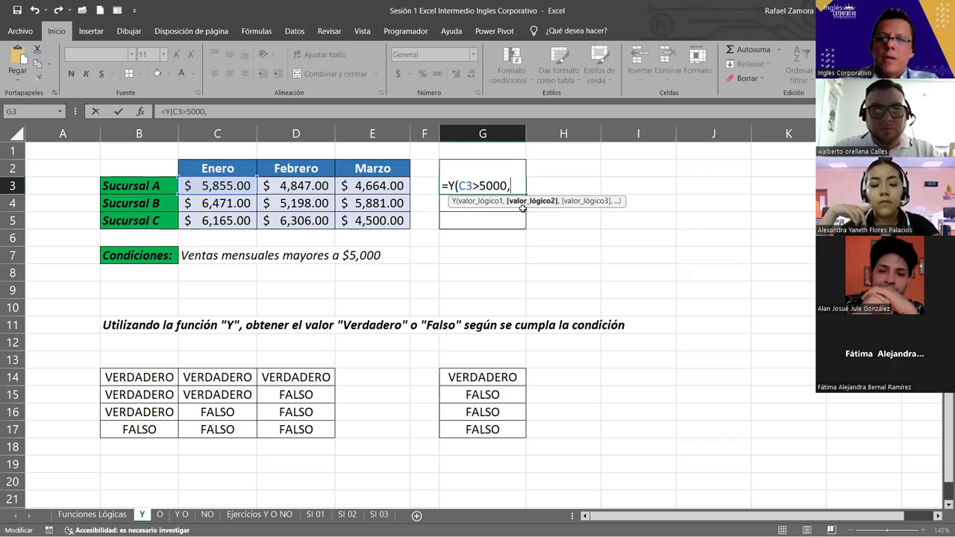
pyautogui.click(313, 186)
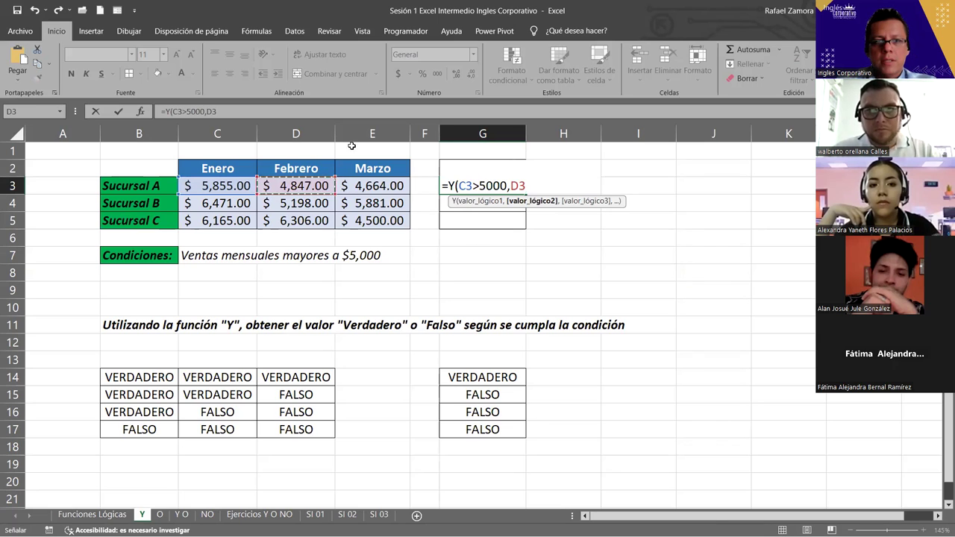
pyautogui.write('>5000')
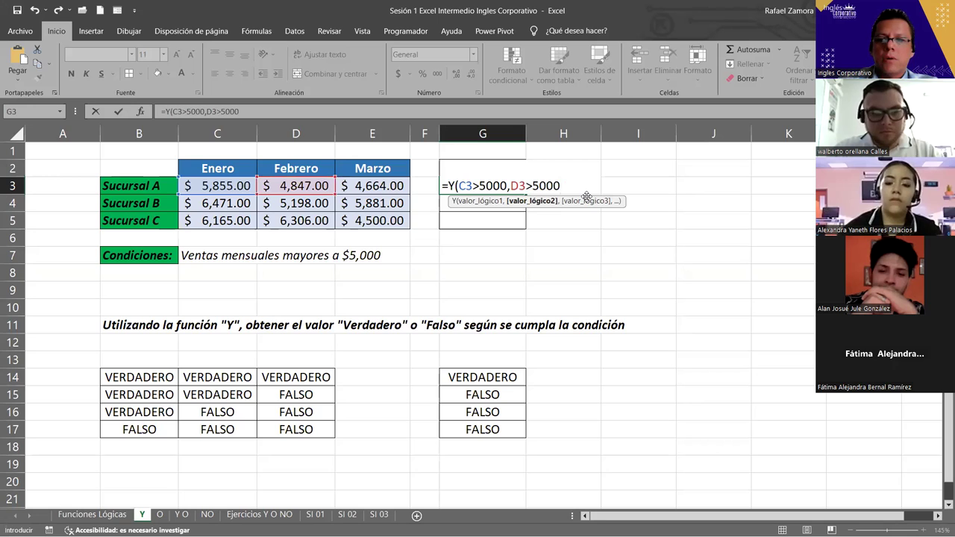
pyautogui.write(',')
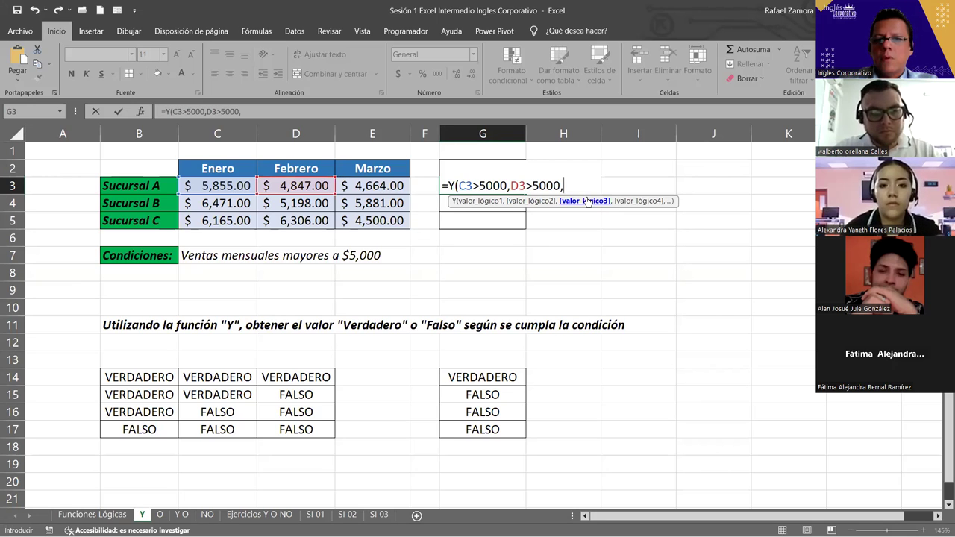
pyautogui.click(377, 187)
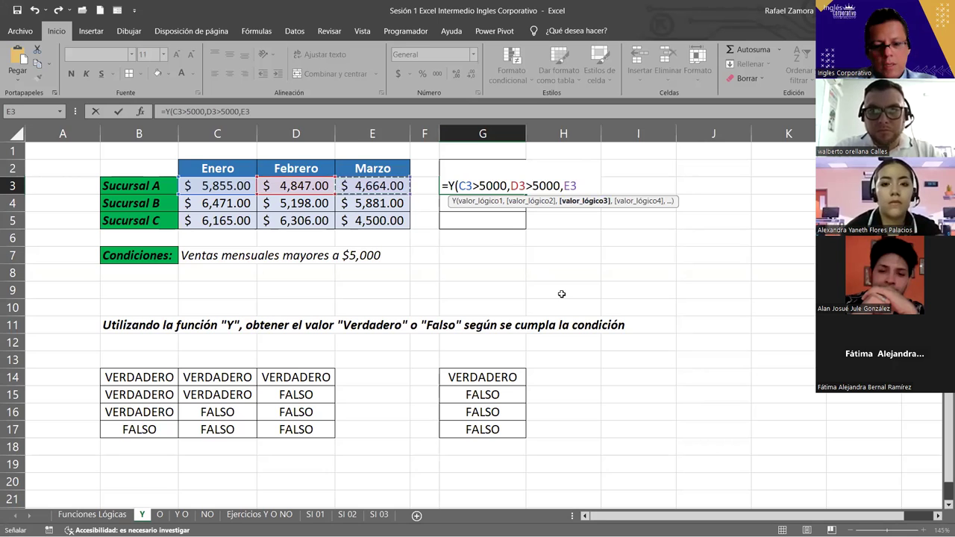
pyautogui.write('>5000')
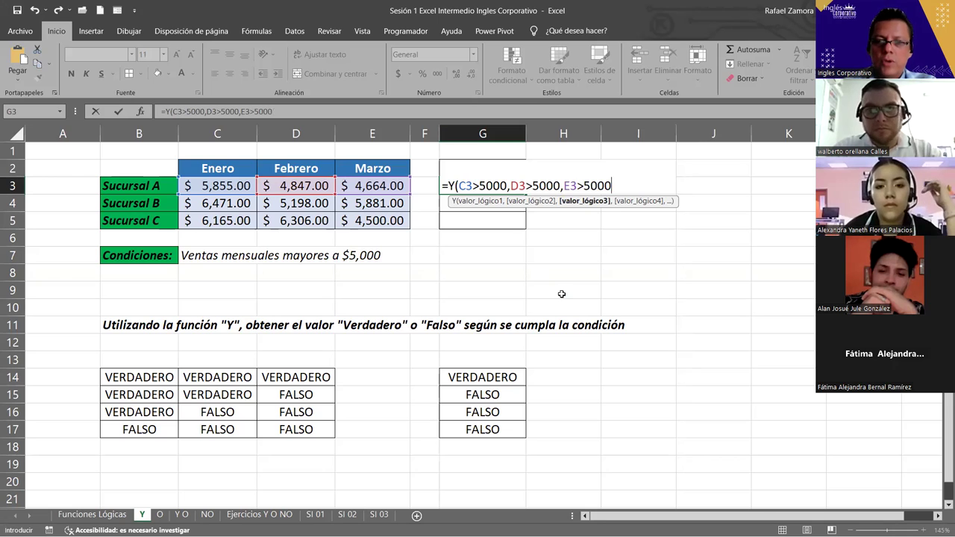
# Close the G3 formula with ) to get FALSO, then check C3, D3 and the formula
pyautogui.write(')')
pyautogui.press('Return')
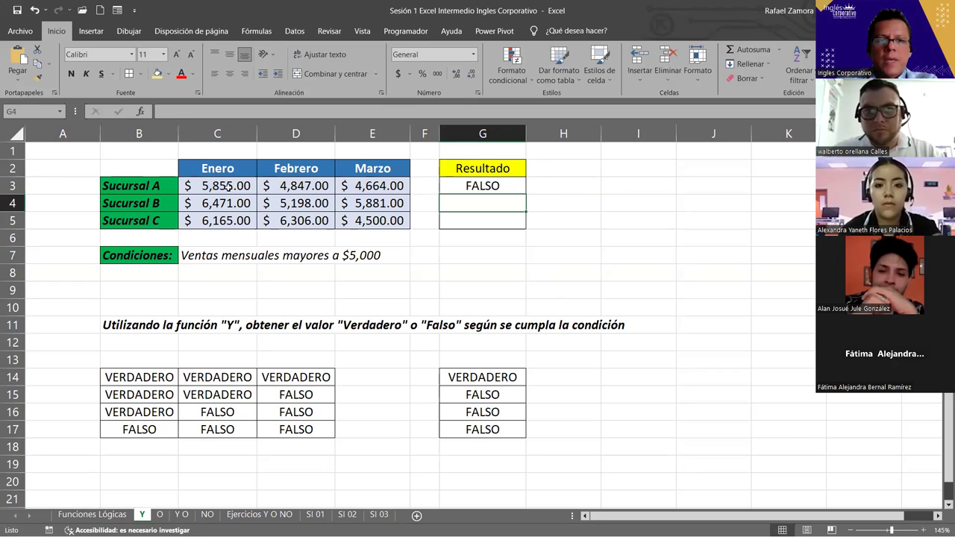
pyautogui.click(228, 187)
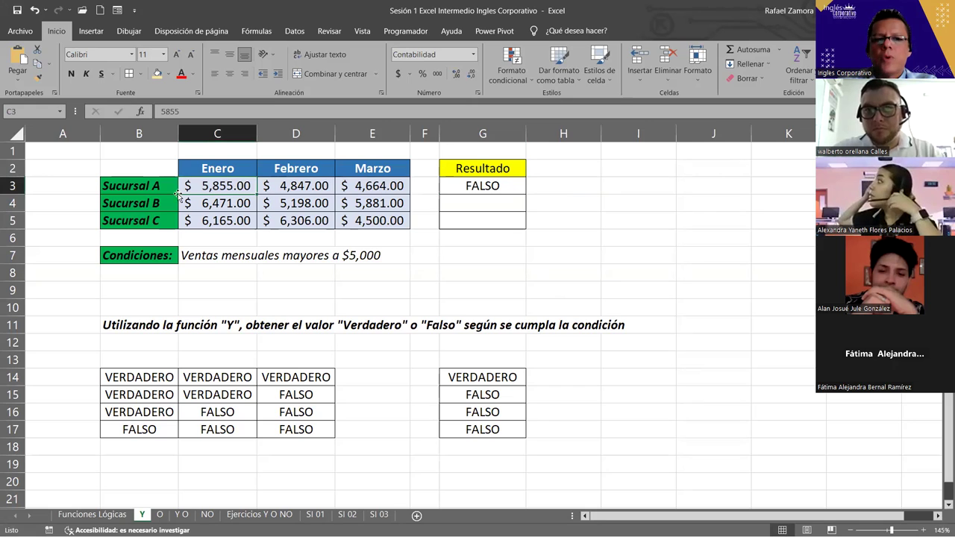
pyautogui.click(295, 192)
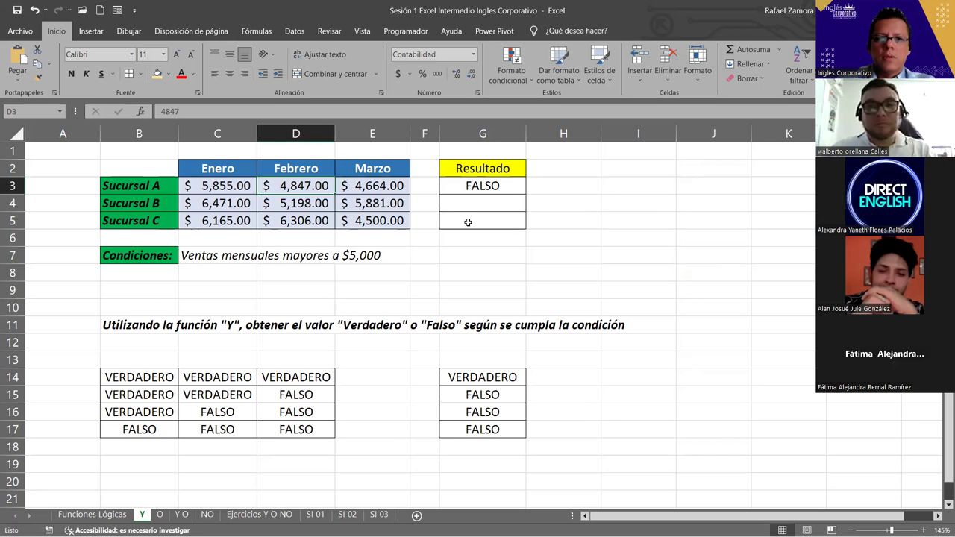
pyautogui.moveTo(481, 204); pyautogui.dragTo(481, 221)
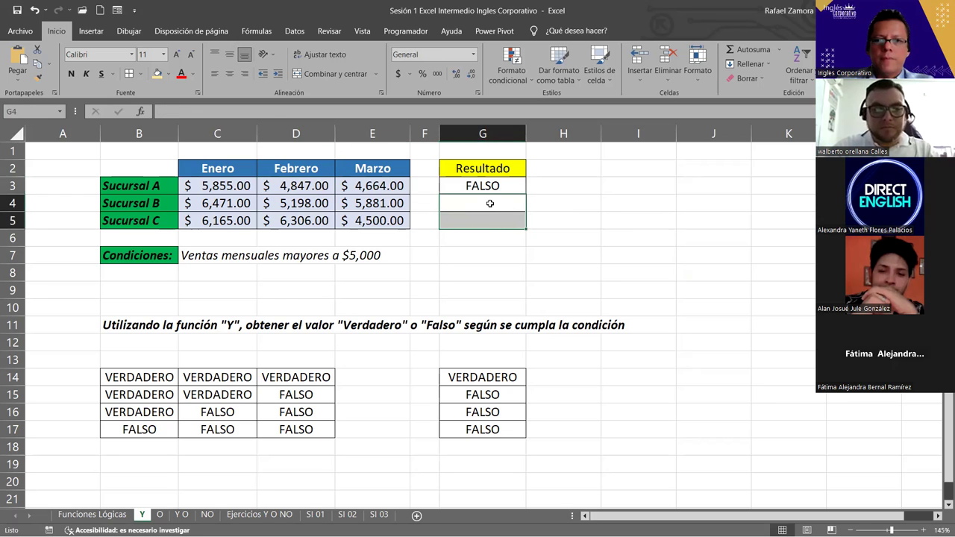
pyautogui.click(501, 189)
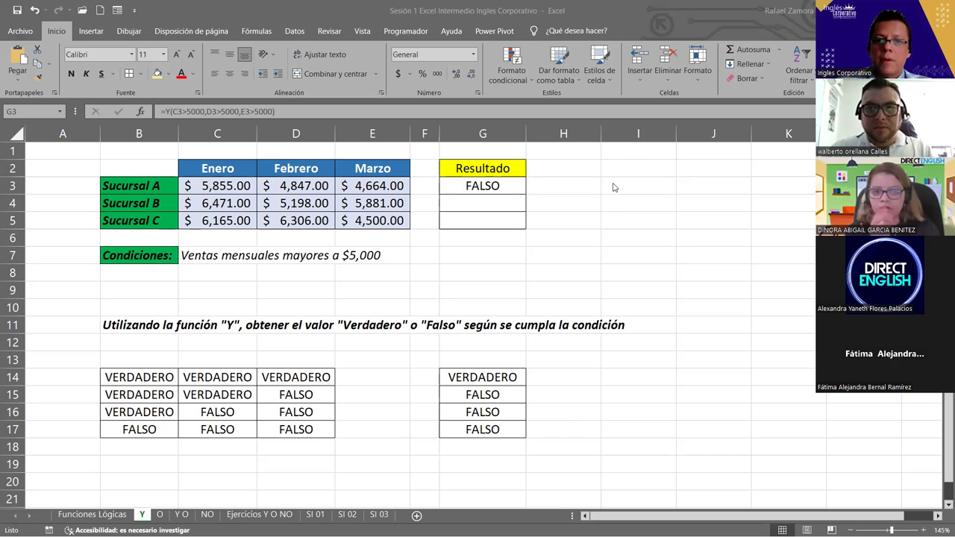
pyautogui.click(659, 184)
pyautogui.write('AND')
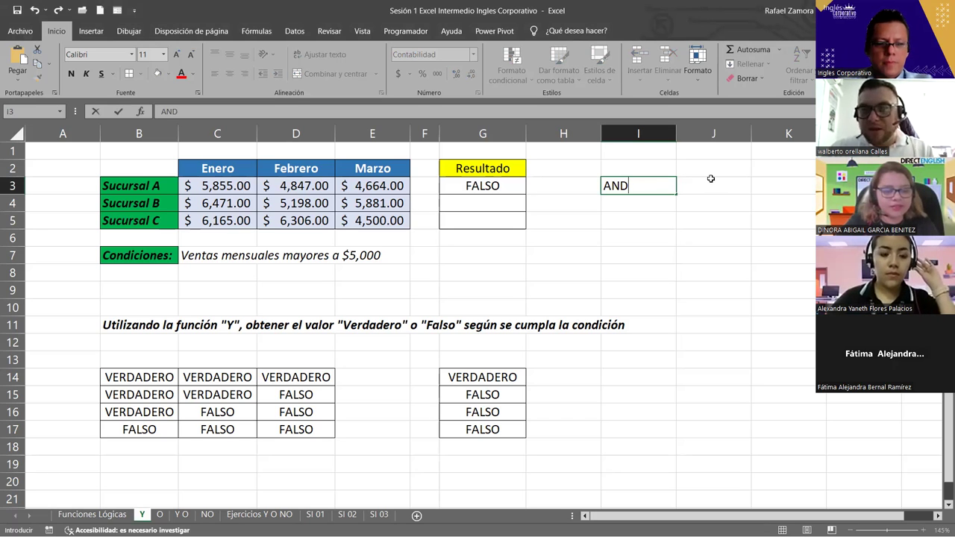
pyautogui.press('Escape')
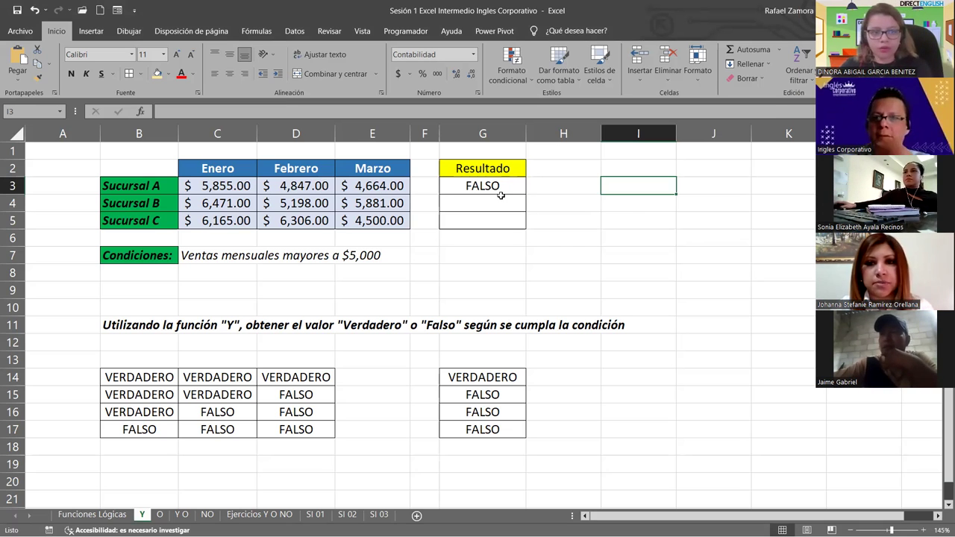
pyautogui.click(500, 188)
pyautogui.moveTo(525, 193); pyautogui.dragTo(524, 228)
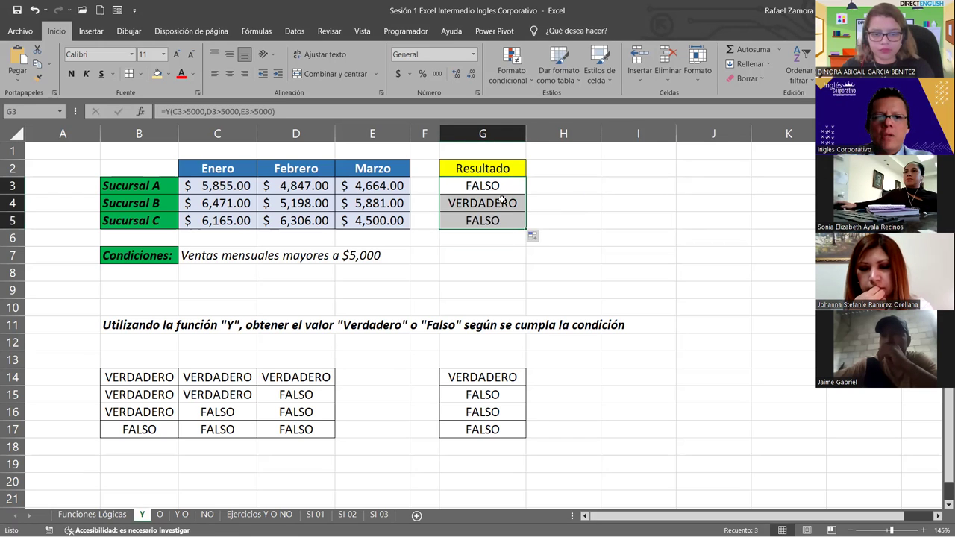
pyautogui.click(502, 200)
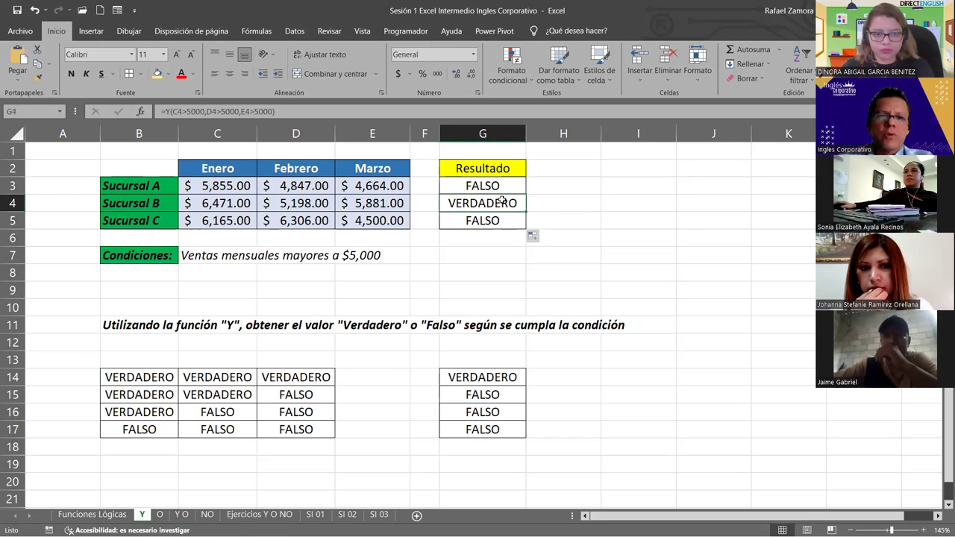
pyautogui.click(226, 201)
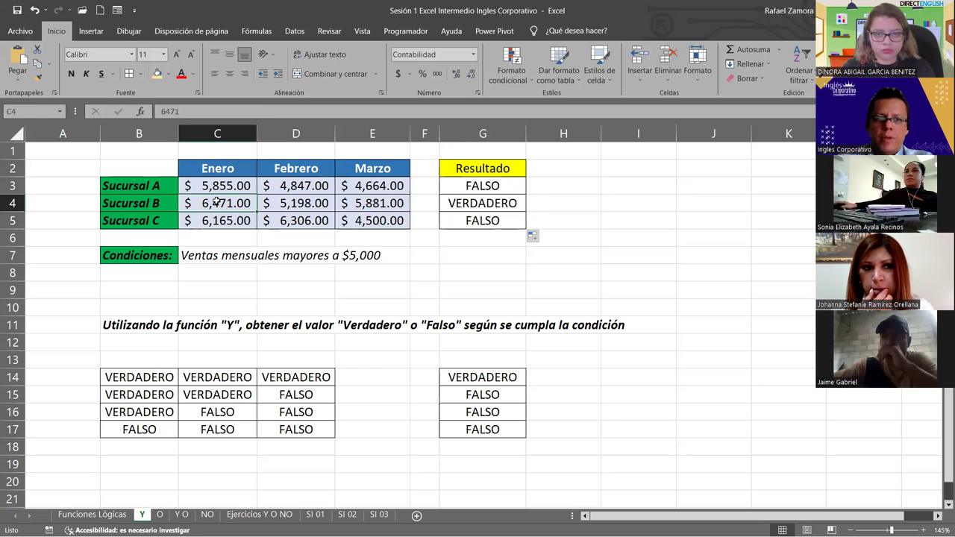
pyautogui.click(312, 204)
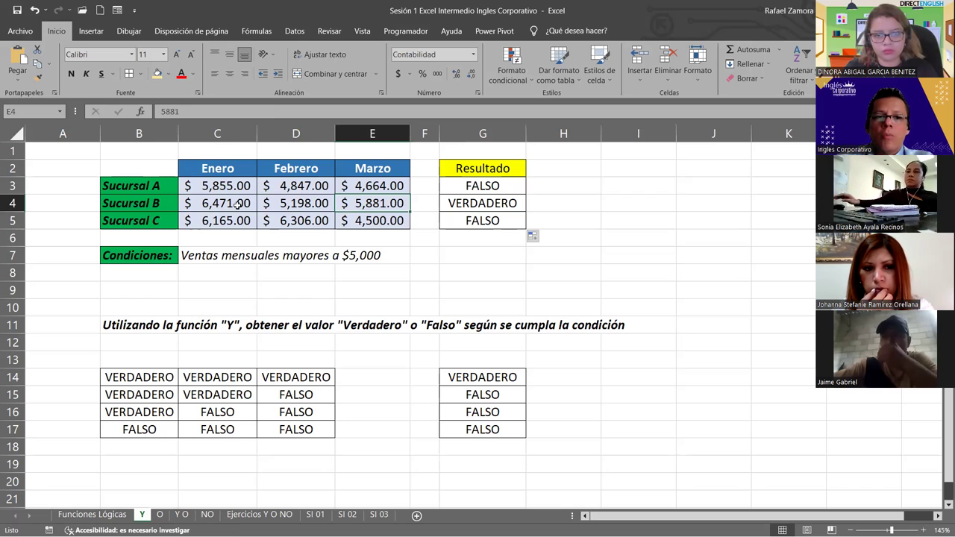
pyautogui.moveTo(237, 205); pyautogui.dragTo(382, 203)
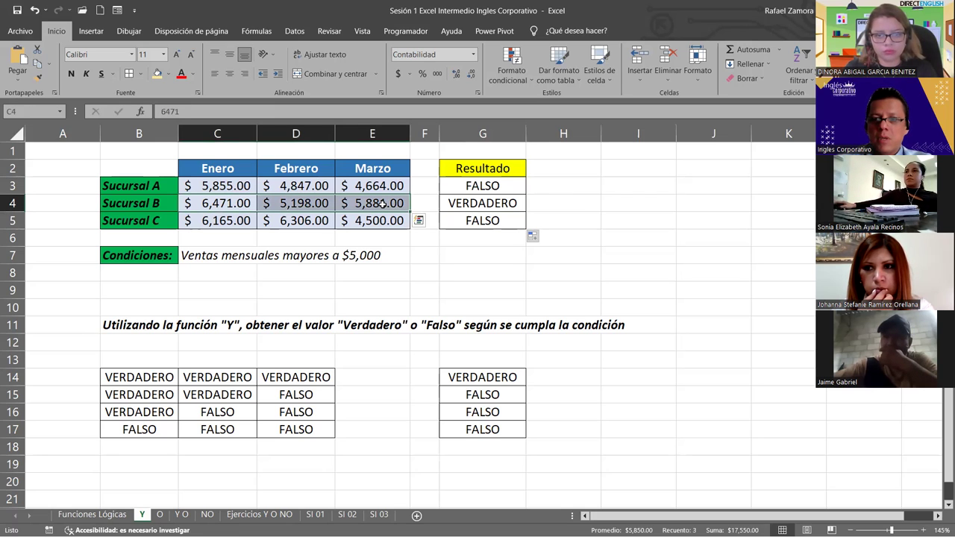
pyautogui.click(512, 203)
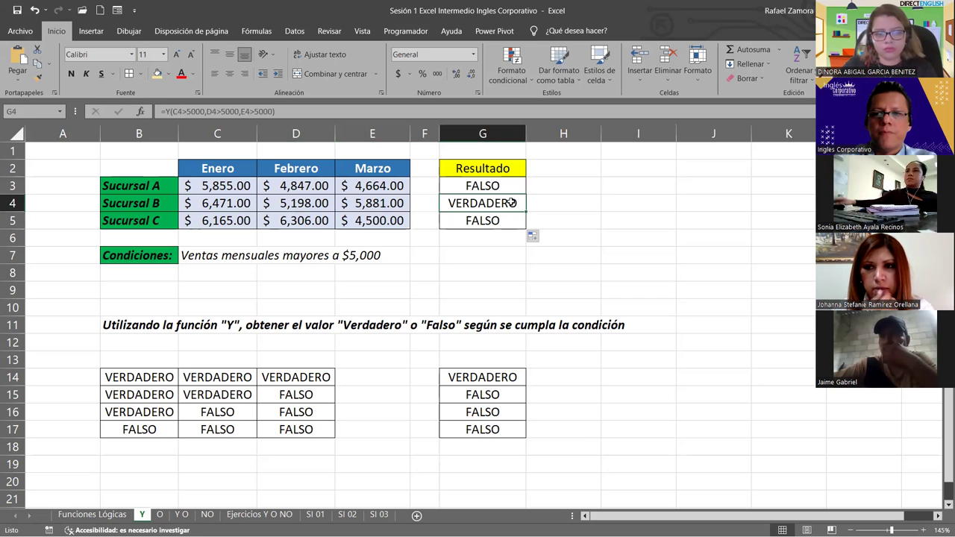
pyautogui.click(231, 223)
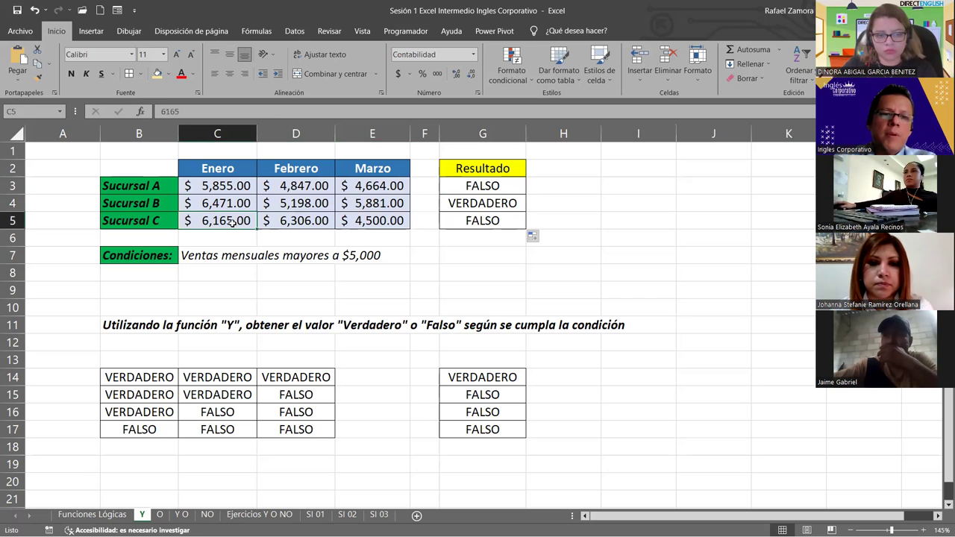
pyautogui.click(312, 218)
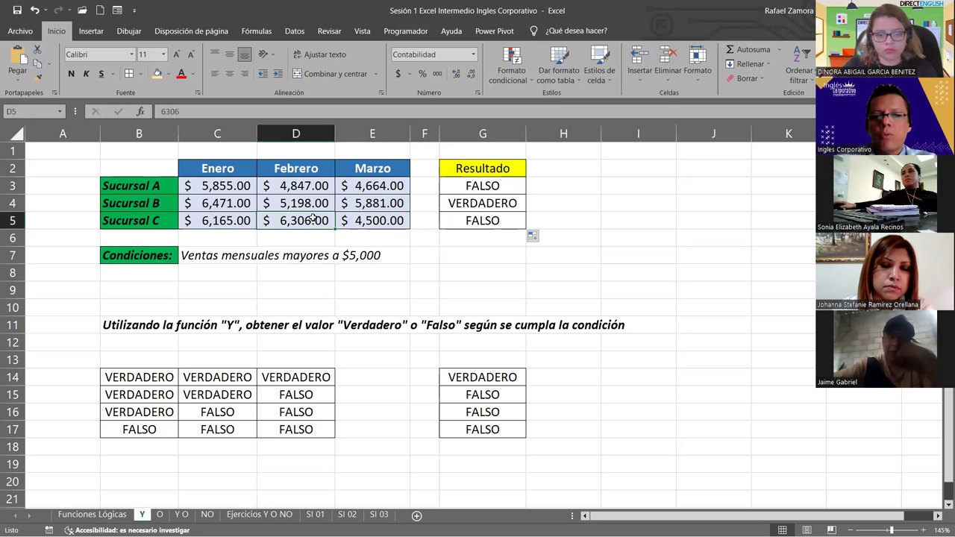
pyautogui.click(355, 216)
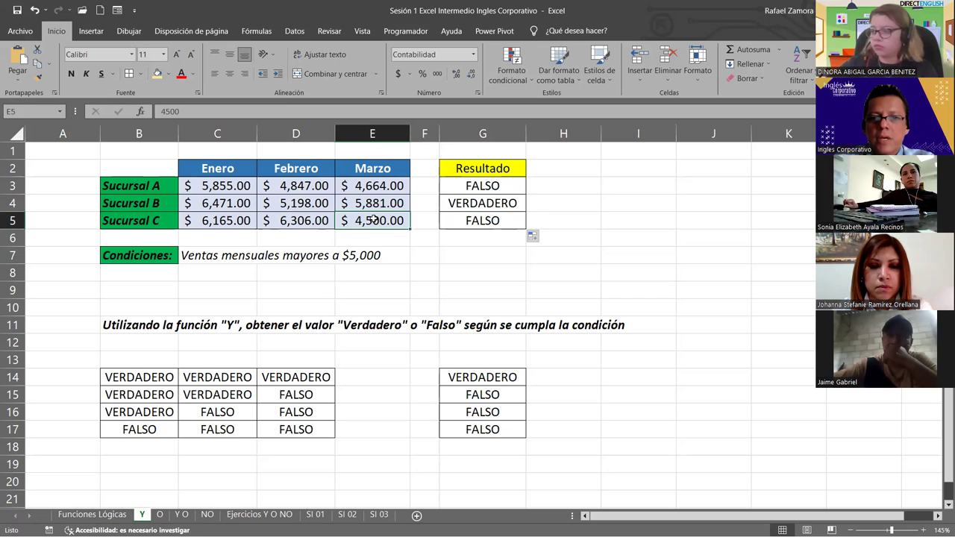
pyautogui.click(509, 220)
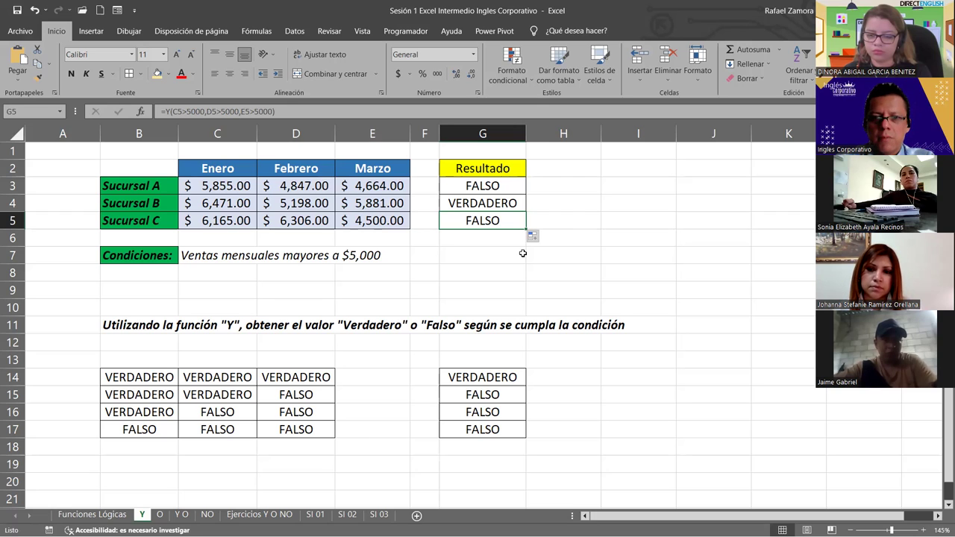
# Switch to the O sheet with its $8,000 monthly-goal OR exercise
pyautogui.click(555, 242)
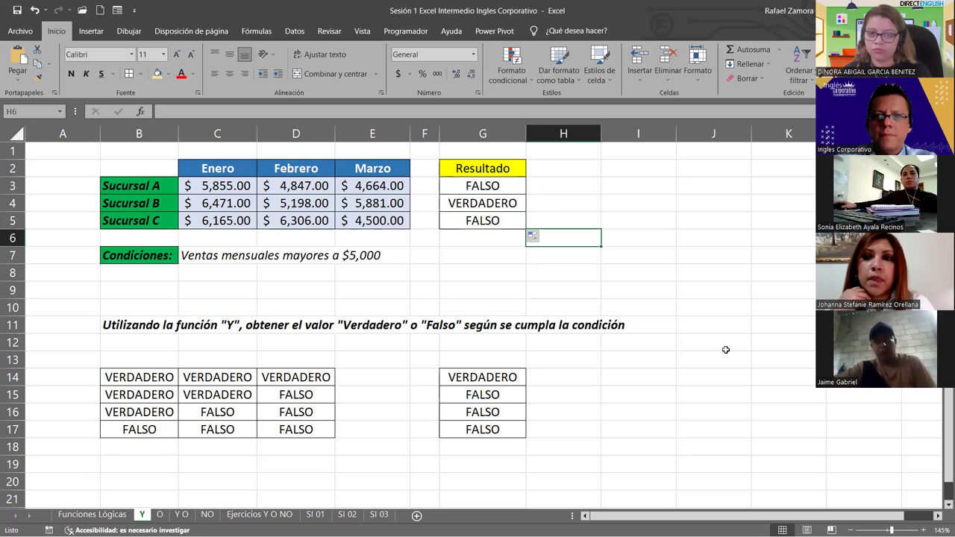
pyautogui.click(686, 308)
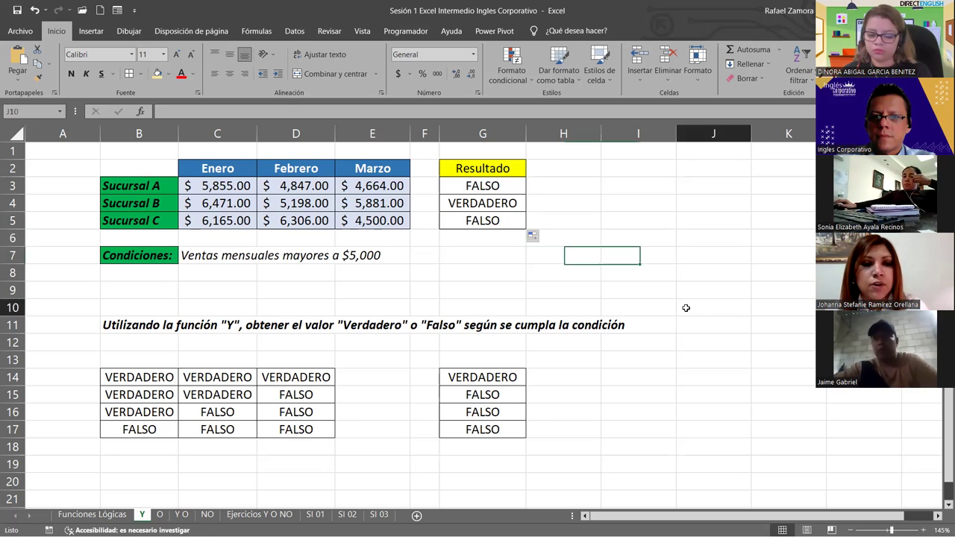
pyautogui.click(665, 220)
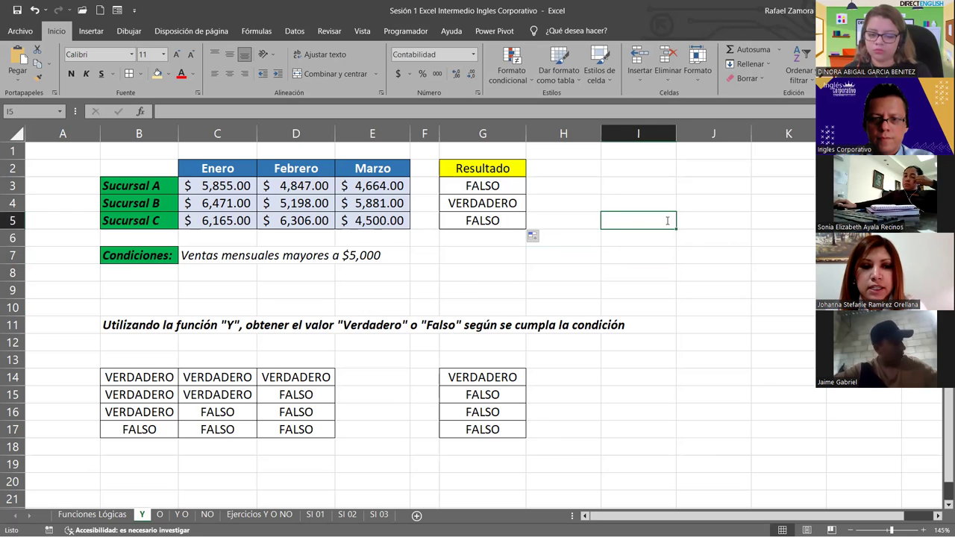
pyautogui.click(693, 340)
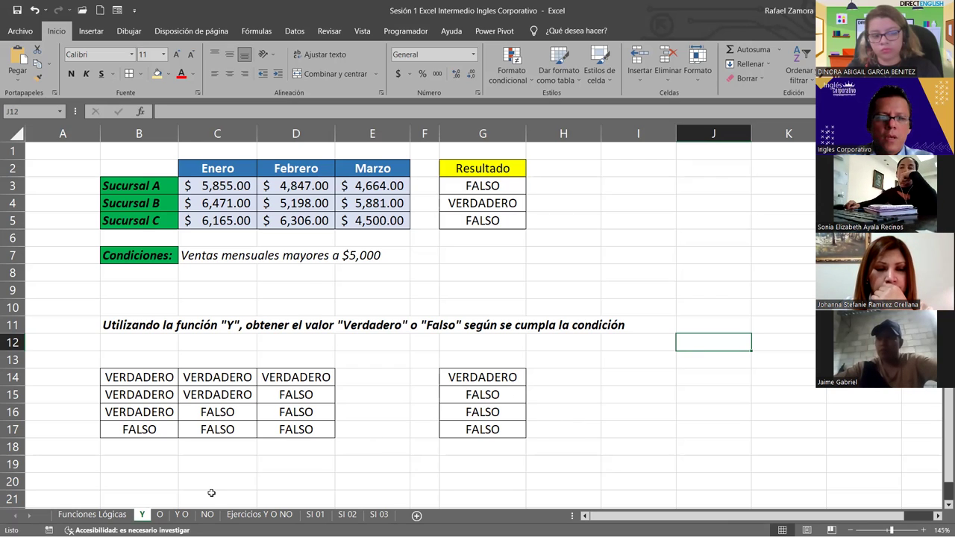
pyautogui.click(160, 516)
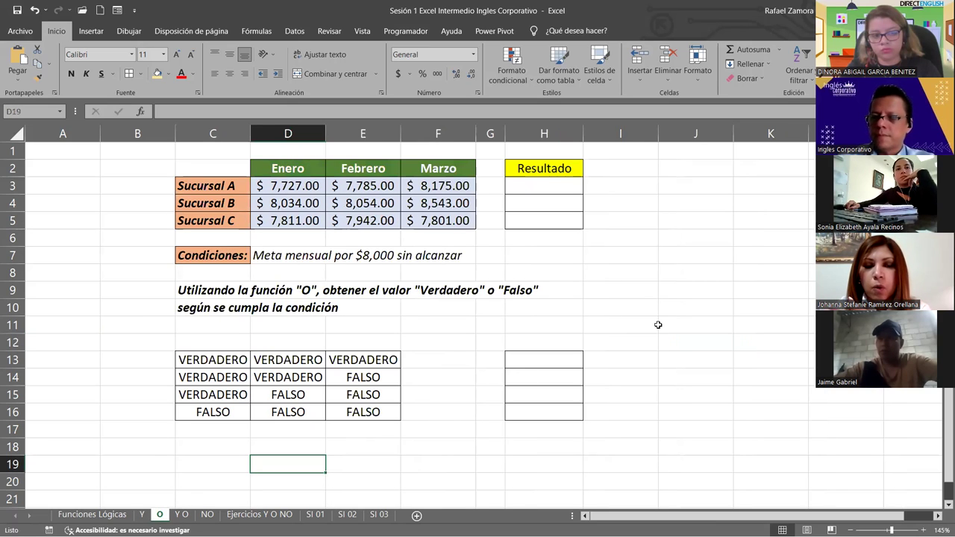
# Go back to the Y sheet to revisit the AND-function exercise
pyautogui.click(149, 514)
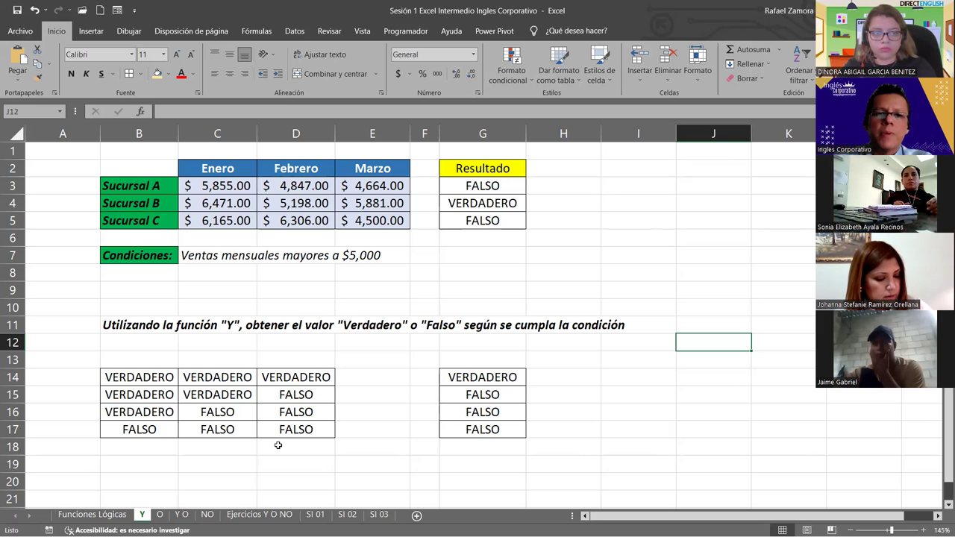
pyautogui.click(223, 445)
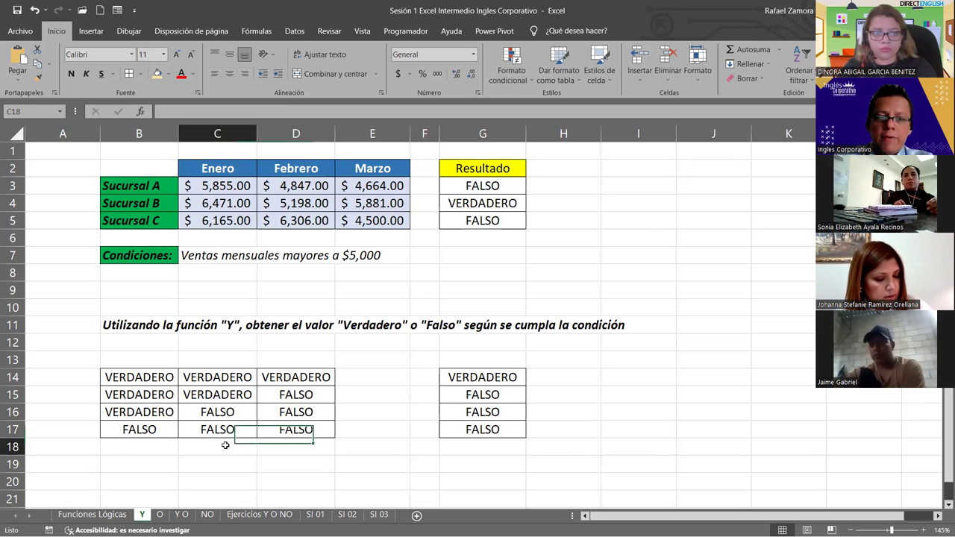
# On the O sheet, fill H13:H15 with VERDADERO for the first three truth-table rows
pyautogui.click(158, 515)
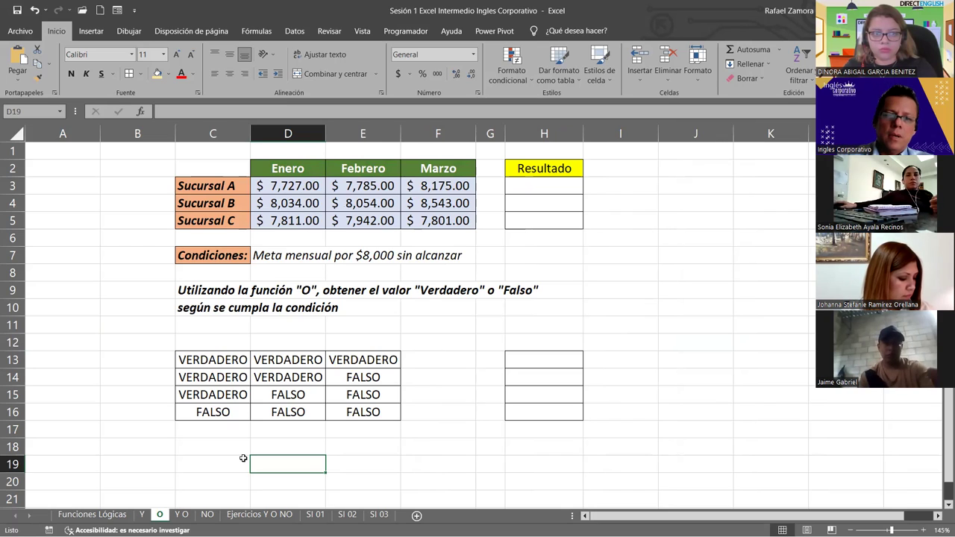
pyautogui.click(215, 359)
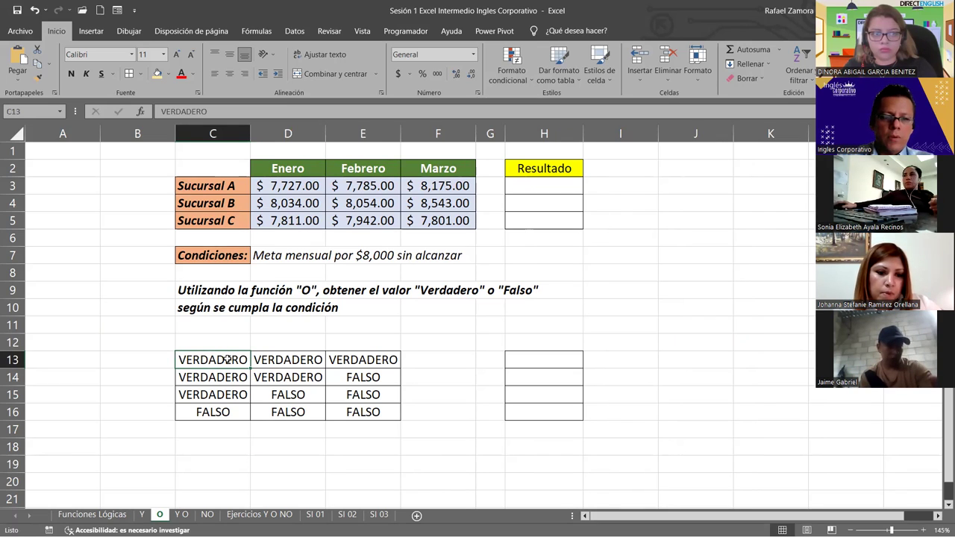
pyautogui.moveTo(227, 359); pyautogui.dragTo(362, 360)
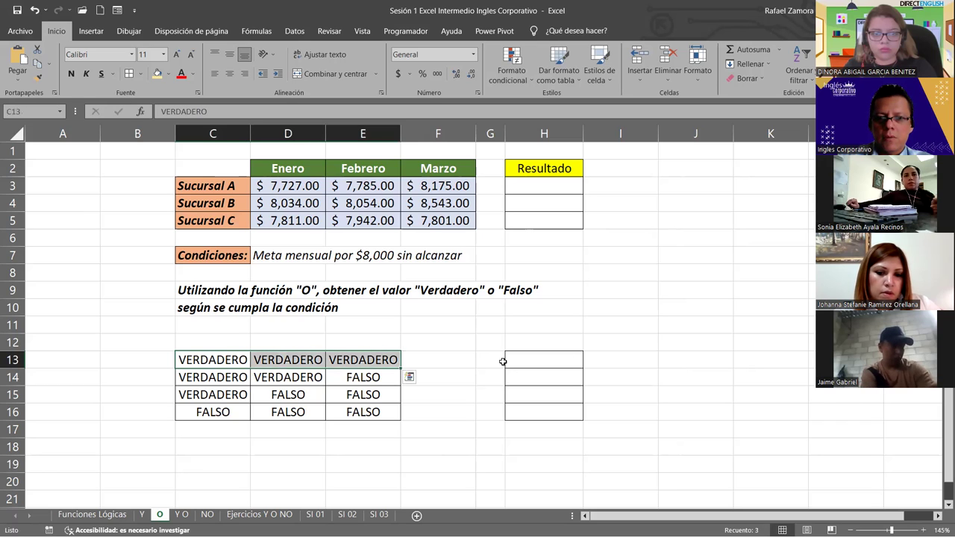
pyautogui.click(552, 360)
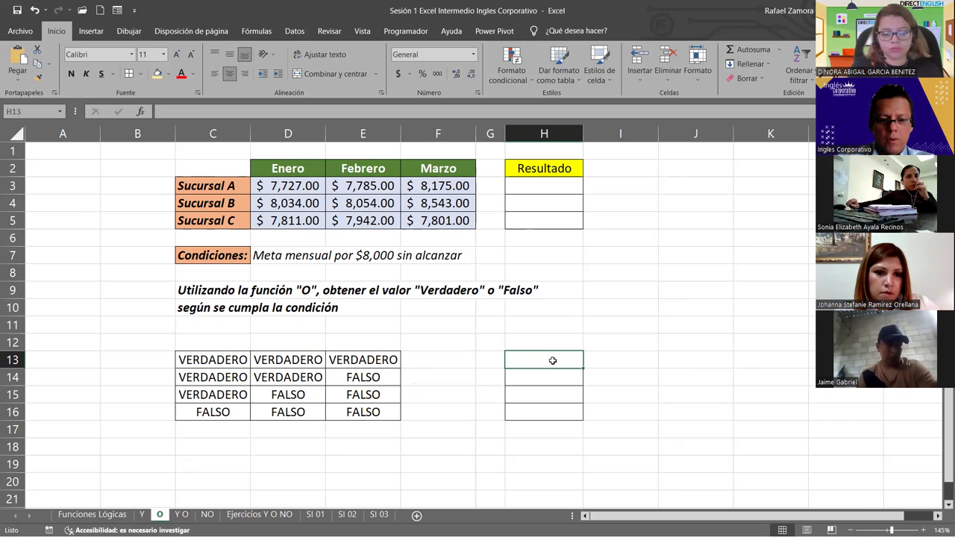
pyautogui.write('VERDADERO')
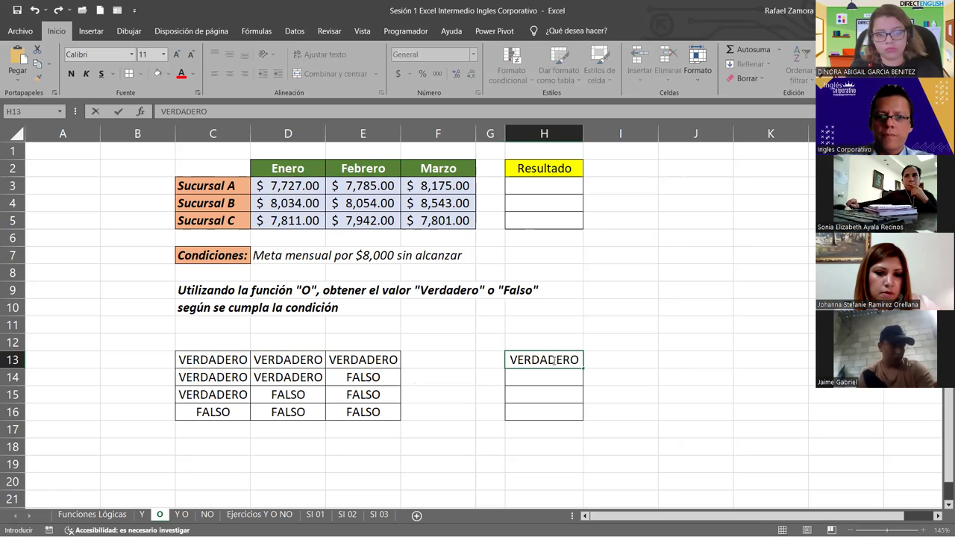
pyautogui.press('Return')
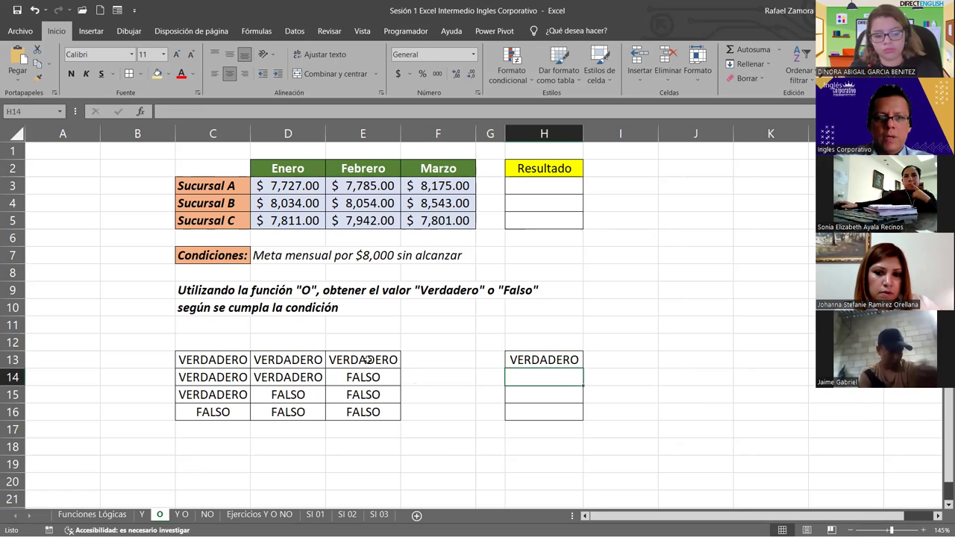
pyautogui.click(578, 360)
pyautogui.moveTo(582, 368); pyautogui.dragTo(579, 383)
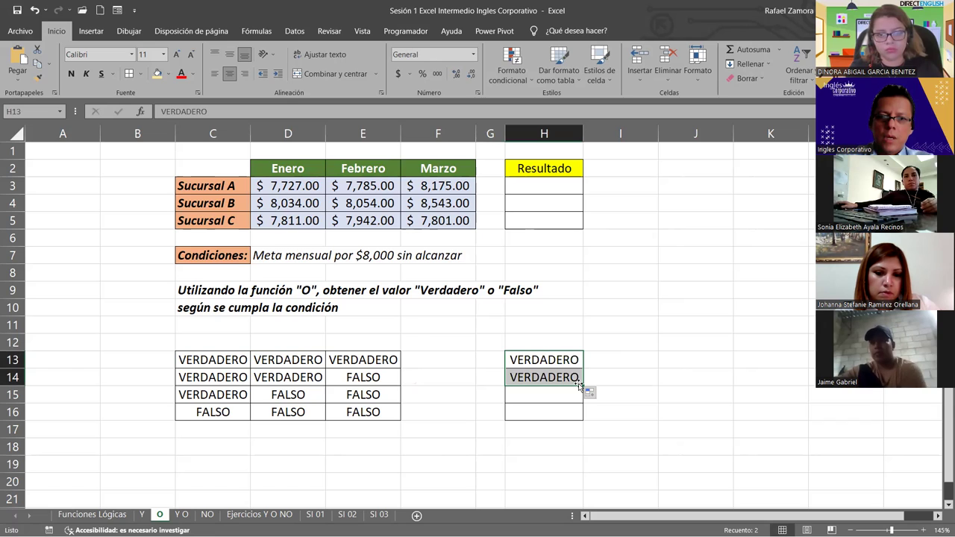
pyautogui.moveTo(583, 385); pyautogui.dragTo(576, 400)
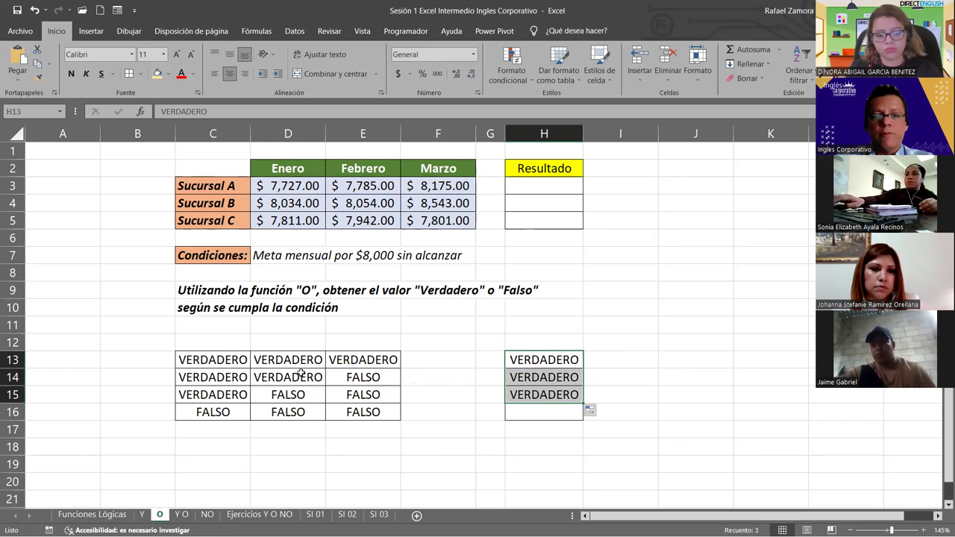
# Enter FALSO in H16 for the last truth-table row
pyautogui.click(221, 395)
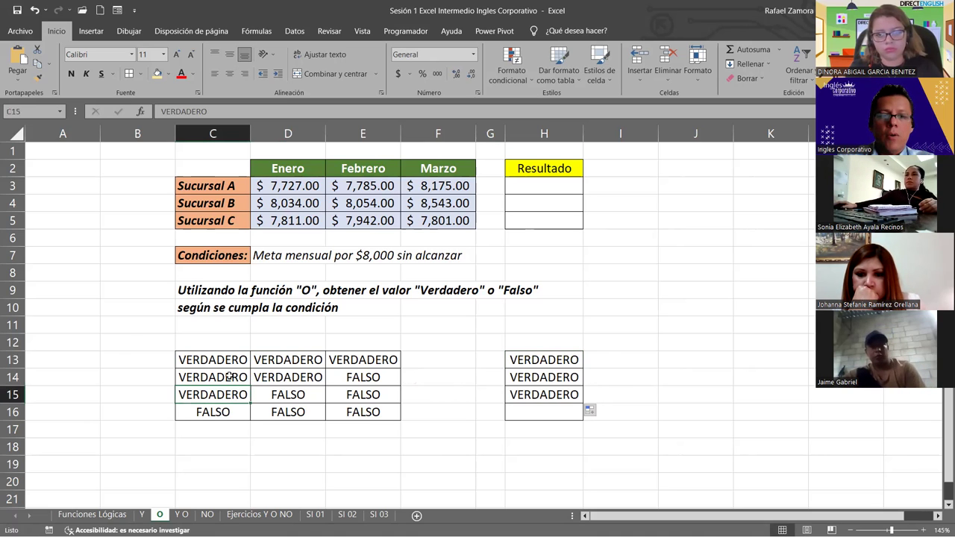
pyautogui.click(303, 388)
pyautogui.click(361, 393)
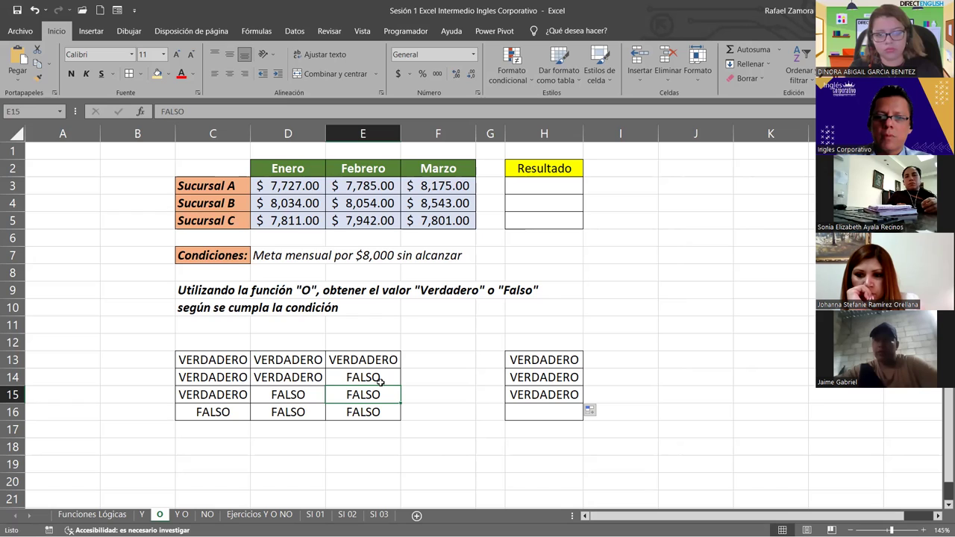
pyautogui.click(531, 416)
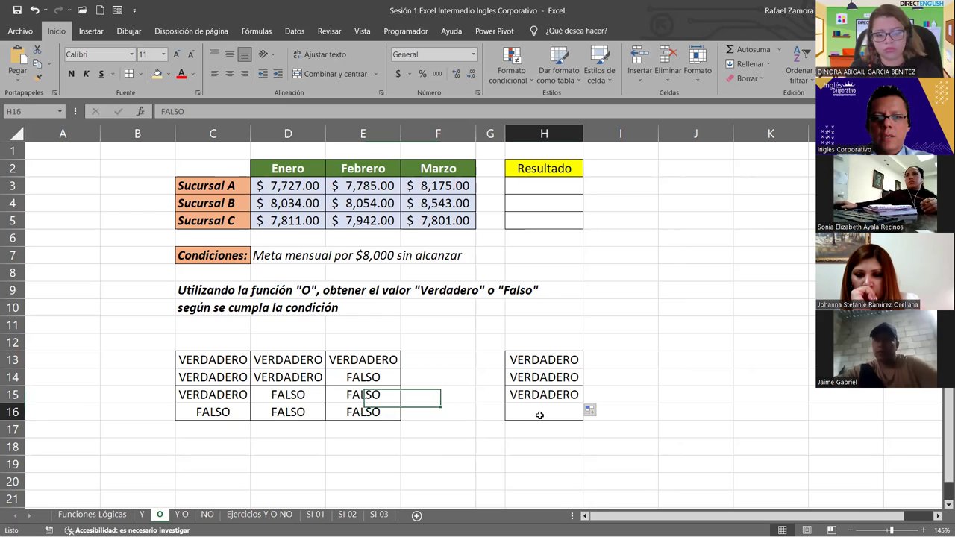
pyautogui.doubleClick(540, 415)
pyautogui.write('FALSO')
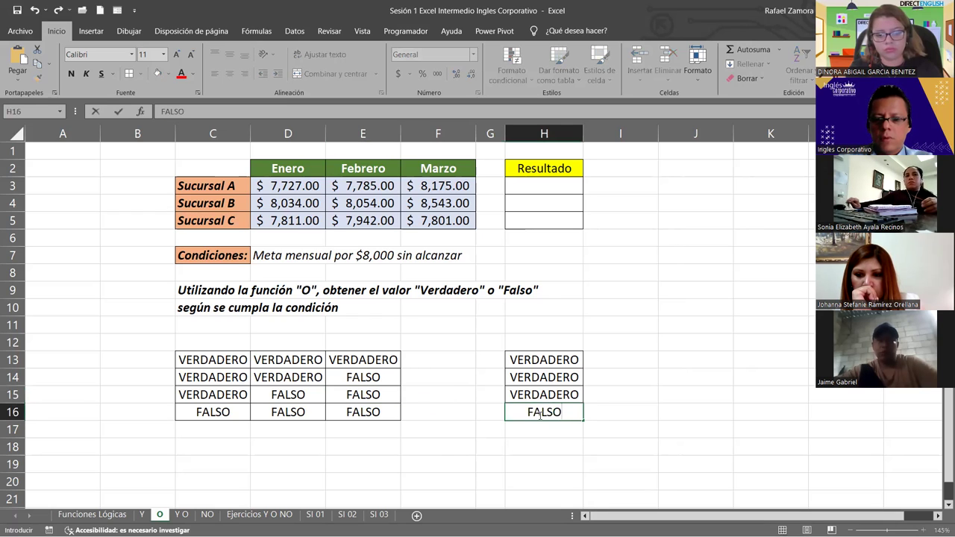
pyautogui.press('Return')
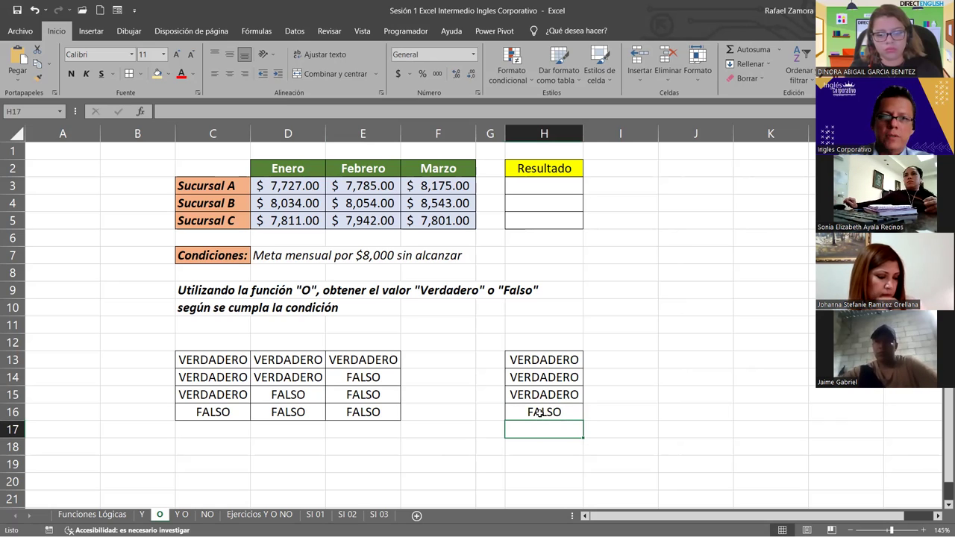
pyautogui.click(528, 191)
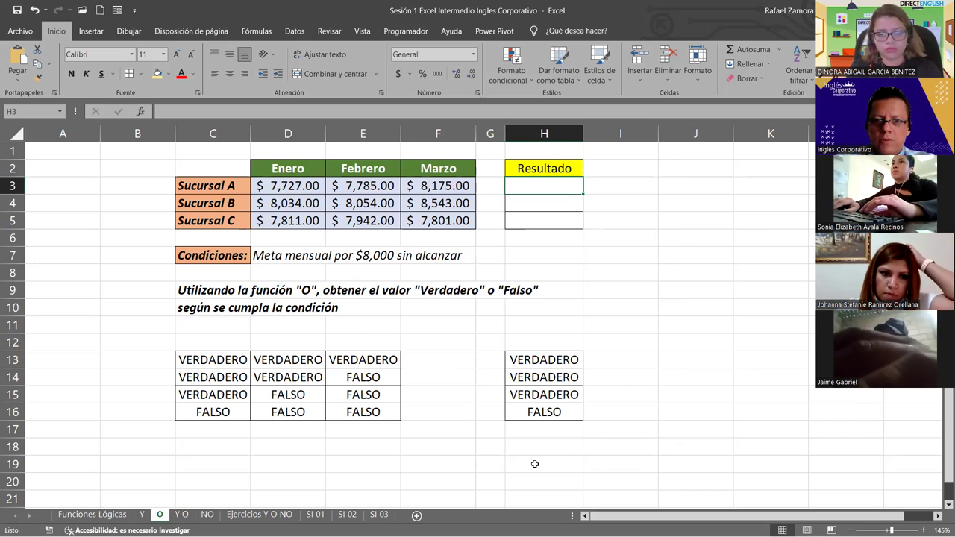
pyautogui.moveTo(547, 185); pyautogui.dragTo(544, 222)
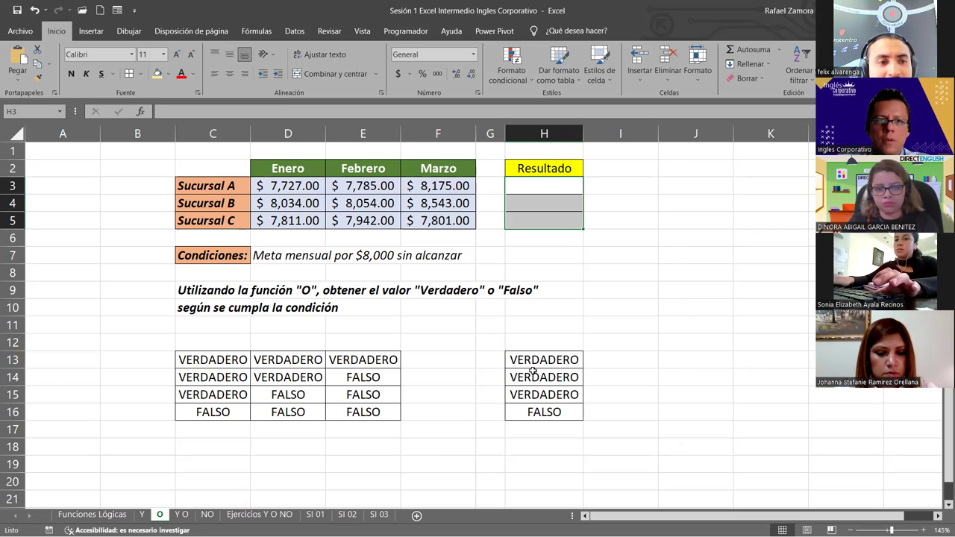
# On the Y sheet, review G3's =Y(C3>5000,D3>5000,E3>5000) formula and confirm it unchanged
pyautogui.hotkey('ctrl', 'pageup')
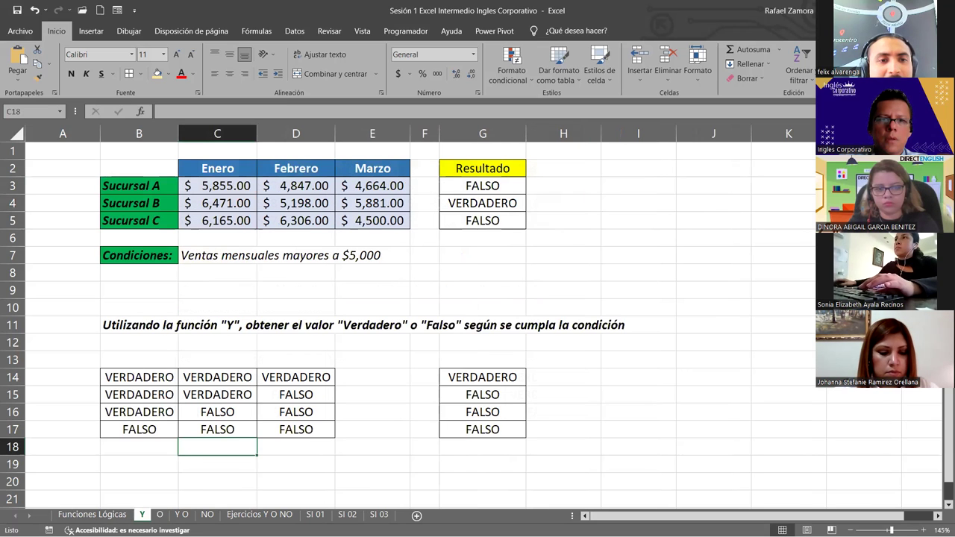
pyautogui.click(499, 189)
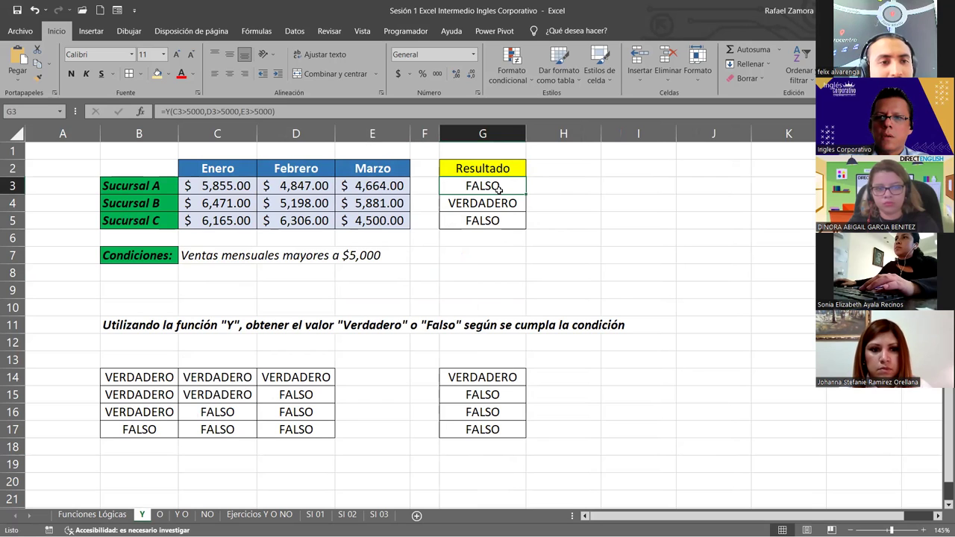
pyautogui.doubleClick(499, 188)
pyautogui.click(500, 186)
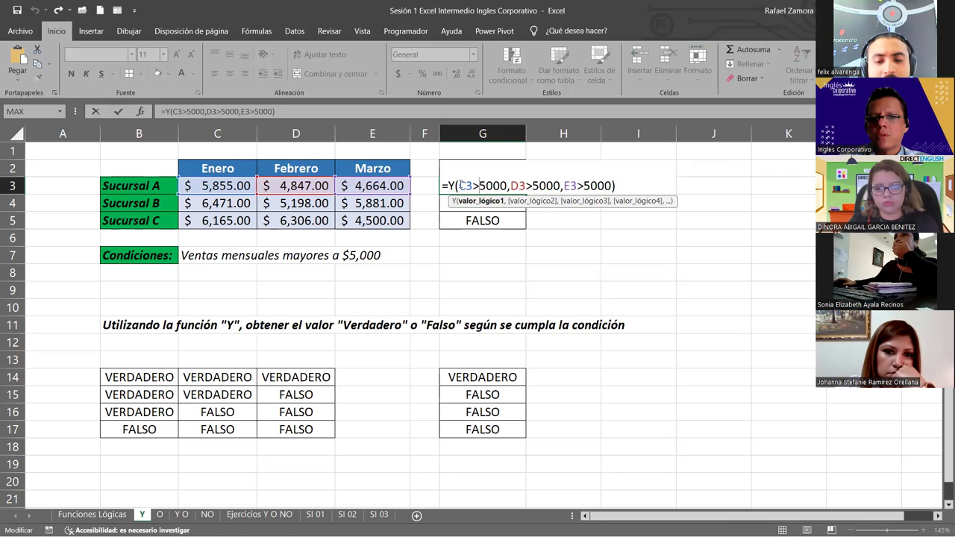
pyautogui.hotkey('ctrl', 'Return')
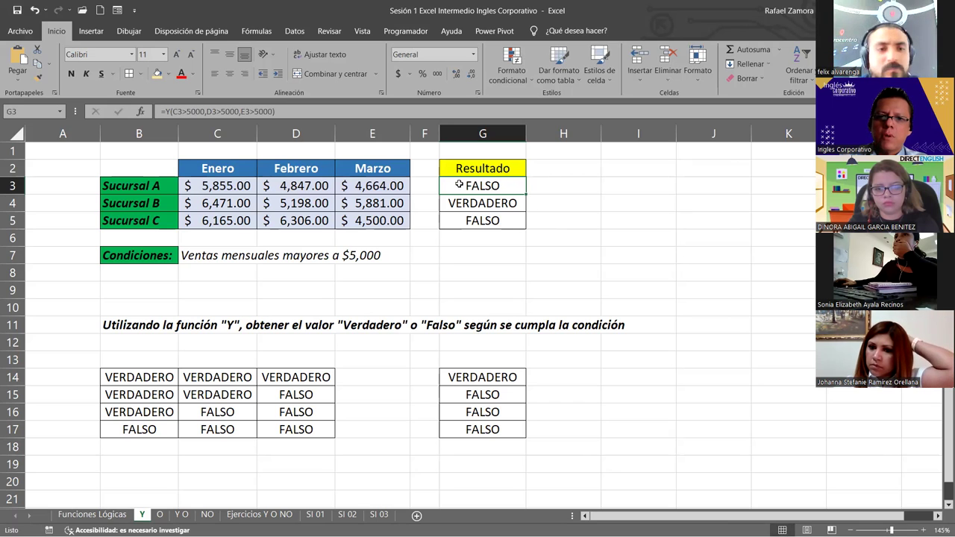
pyautogui.click(651, 234)
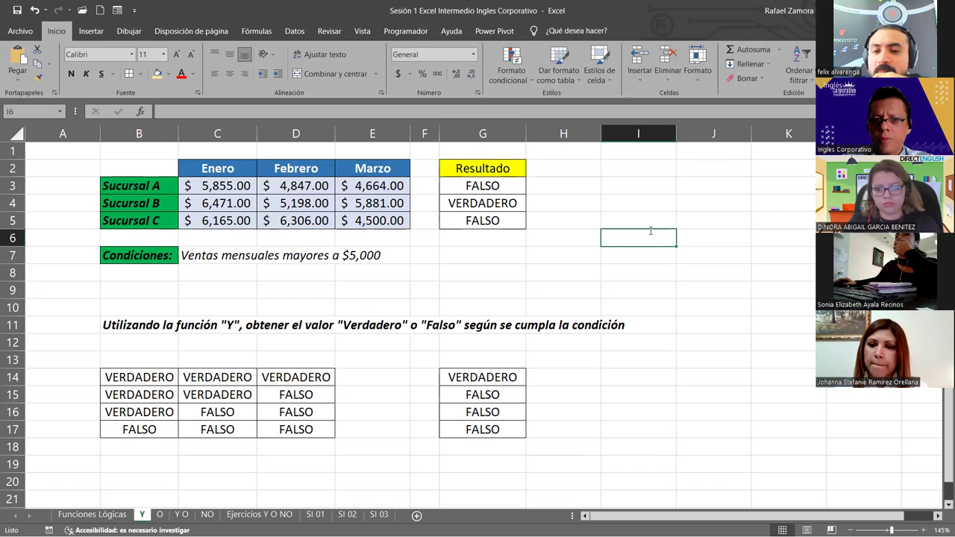
# Enter the sample comparison 10>25 in cell I6
pyautogui.write('10>25')
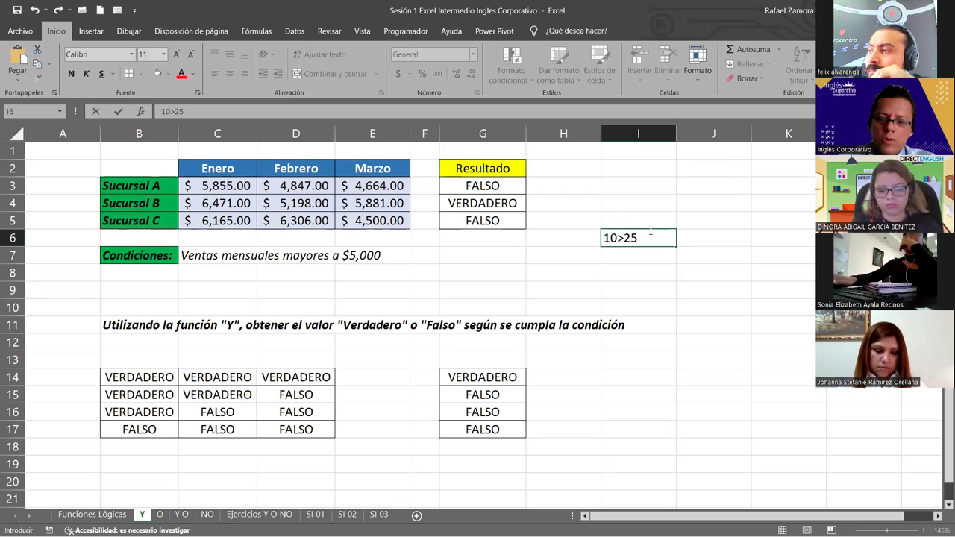
pyautogui.press('Left')
pyautogui.press('Left')
pyautogui.press('Right')
pyautogui.press('Right')
pyautogui.press('Right')
pyautogui.press('Left')
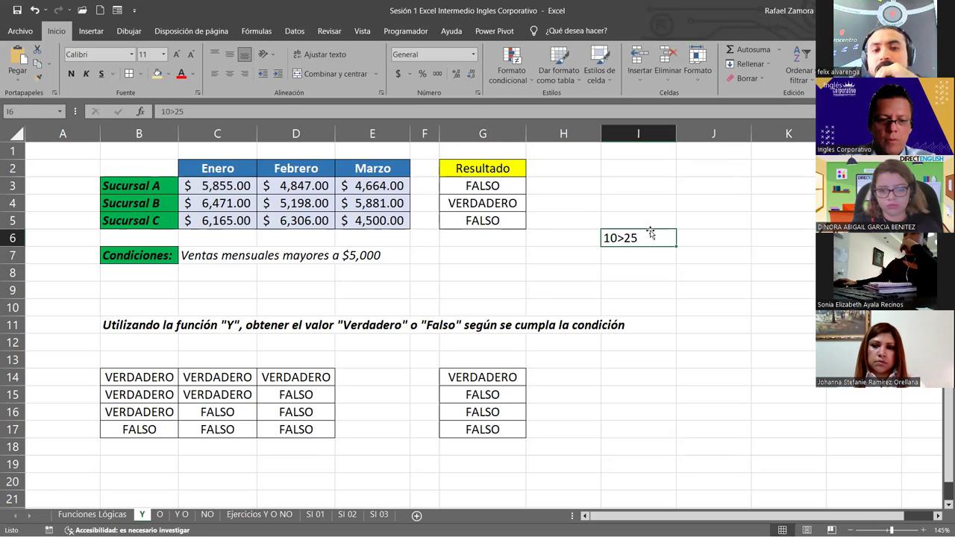
# Edit I6 to remove the 10 and rewrite the entry as the quoted text ">25"
pyautogui.press('F2')
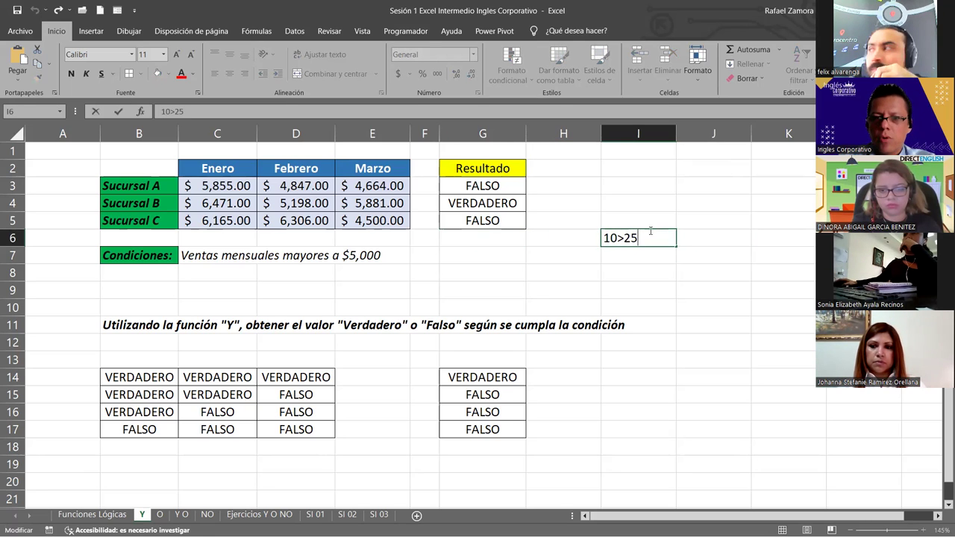
pyautogui.press('Left')
pyautogui.press('Left')
pyautogui.press('BackSpace')
pyautogui.press('BackSpace')
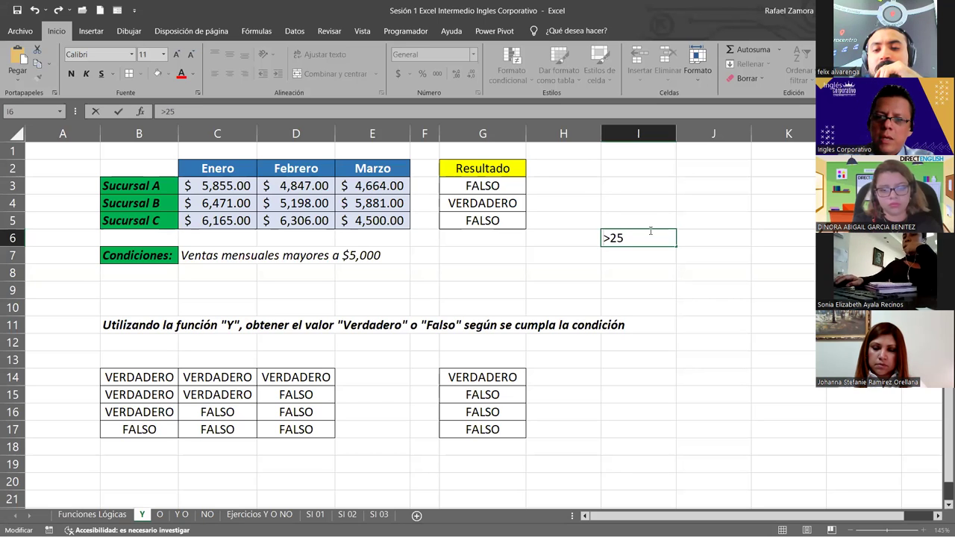
pyautogui.write('">25"')
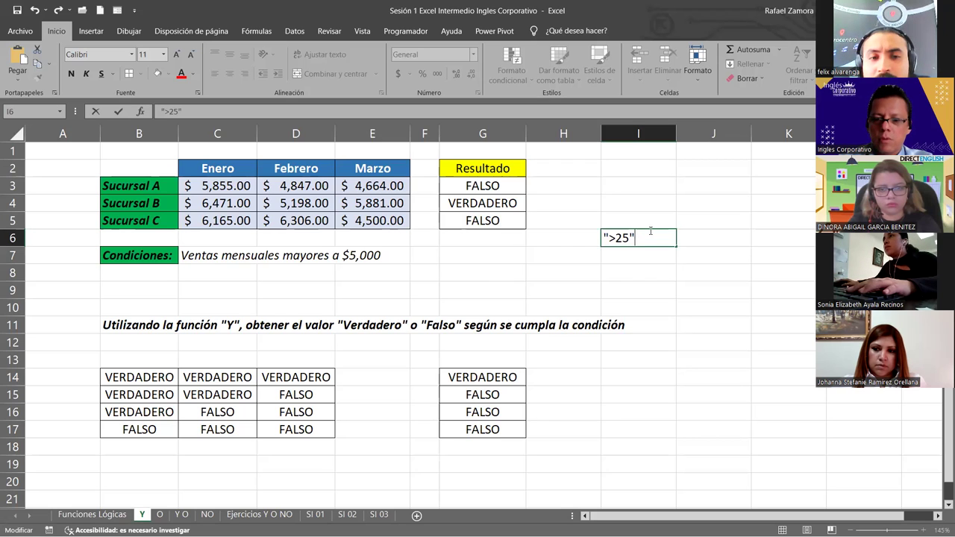
# Cancel the edit and clear the 10>25 test entry from I5:I7
pyautogui.press('Escape')
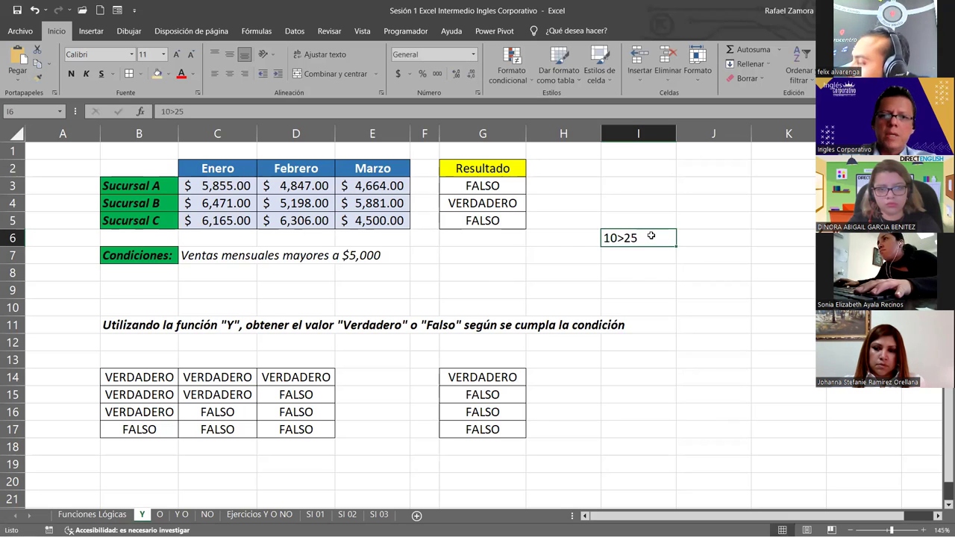
pyautogui.moveTo(652, 228); pyautogui.dragTo(644, 250)
pyautogui.press('Delete')
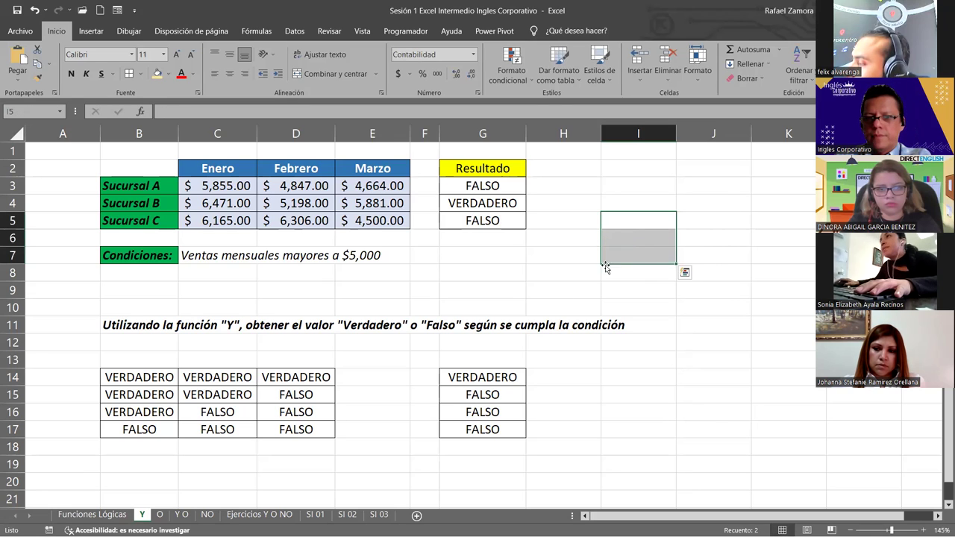
# Recheck the G3 formula, leave it unchanged, and return to the O sheet
pyautogui.click(464, 185)
pyautogui.doubleClick(463, 185)
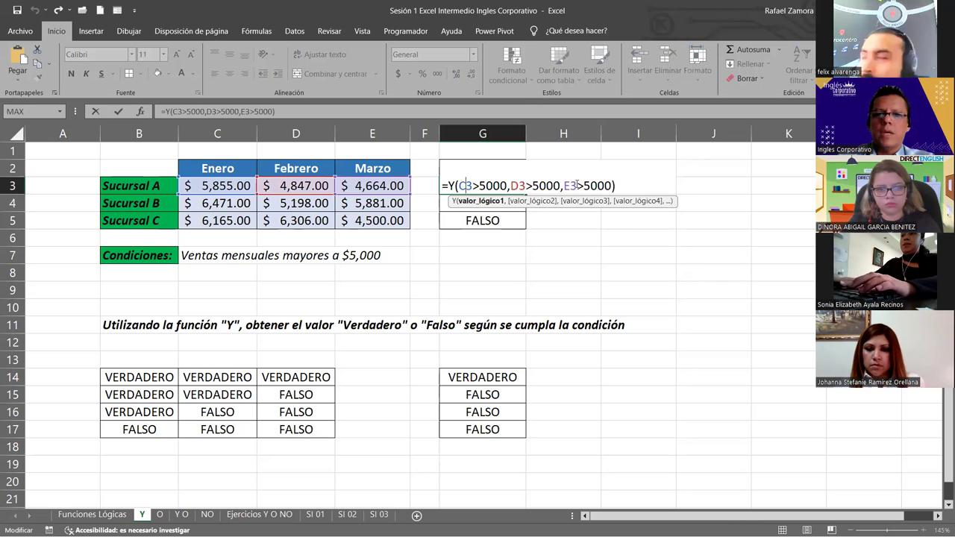
pyautogui.press('End')
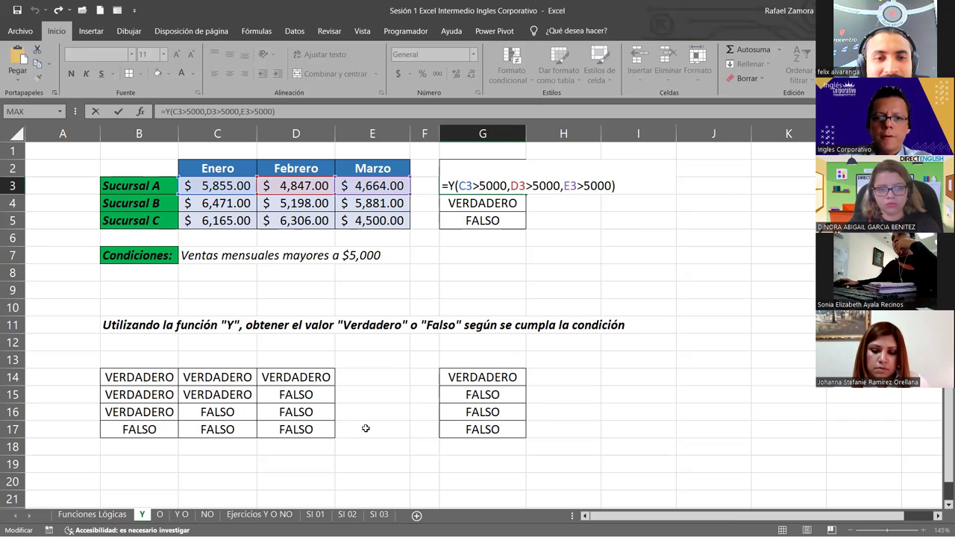
pyautogui.press('Return')
pyautogui.click(161, 514)
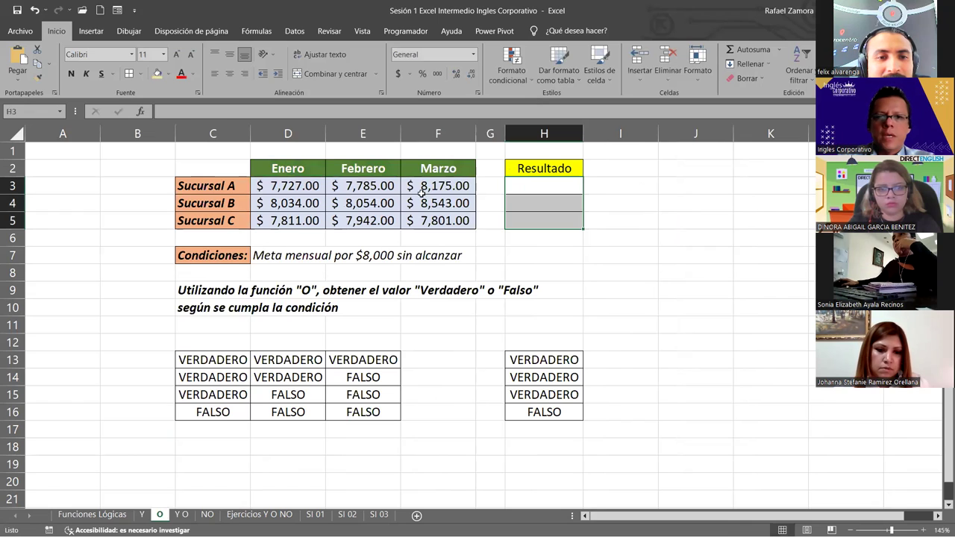
# Enter the notes V, F, V down cells I3:I5
pyautogui.click(567, 186)
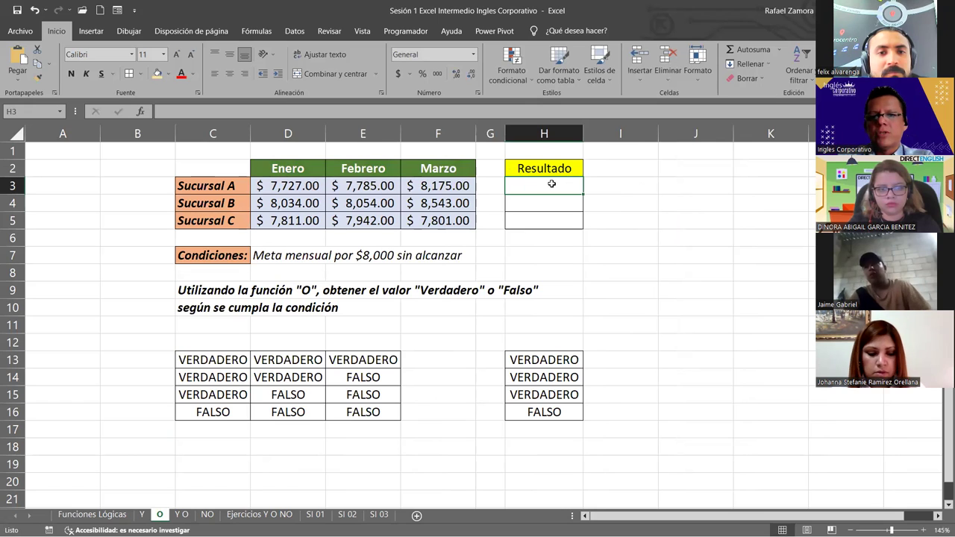
pyautogui.click(622, 185)
pyautogui.write('V')
pyautogui.press('Return')
pyautogui.write('F')
pyautogui.press('Return')
pyautogui.write('V')
pyautogui.press('Return')
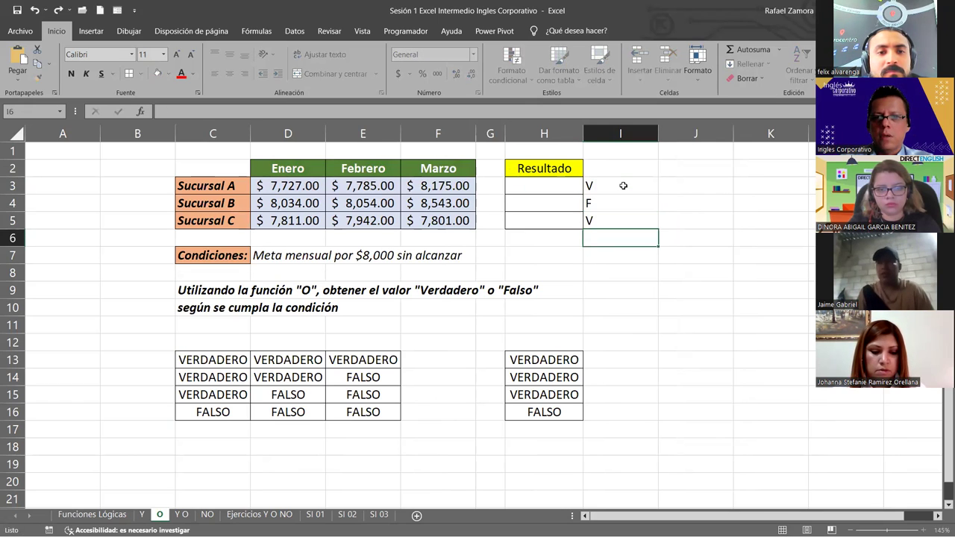
# Enter the notes V, V, F down cells J3:J5
pyautogui.click(696, 190)
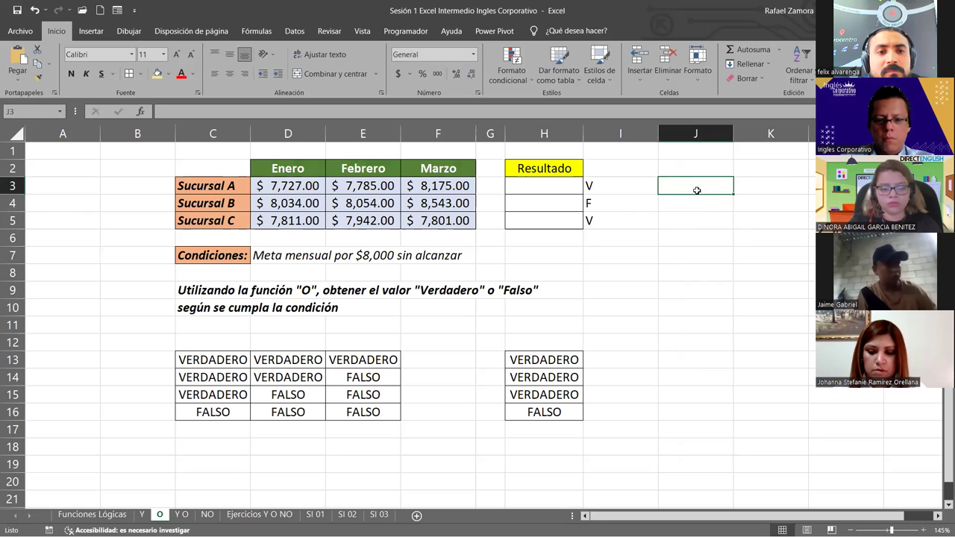
pyautogui.write('V')
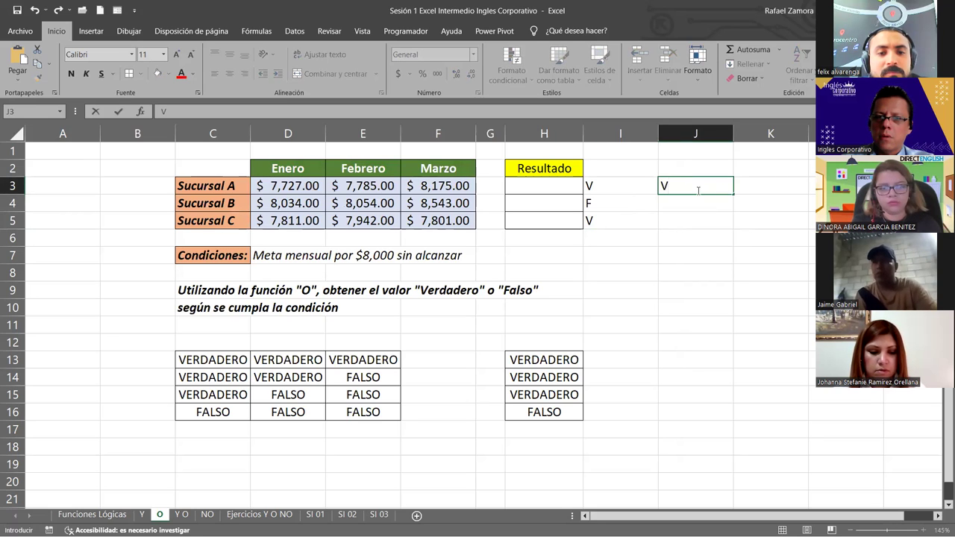
pyautogui.press('Return')
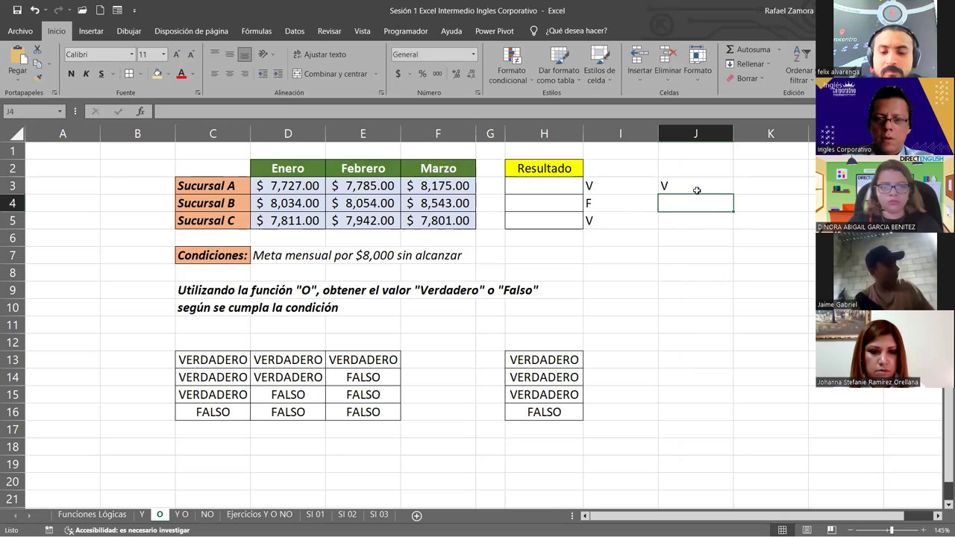
pyautogui.write('V')
pyautogui.press('Return')
pyautogui.write('F')
pyautogui.press('Return')
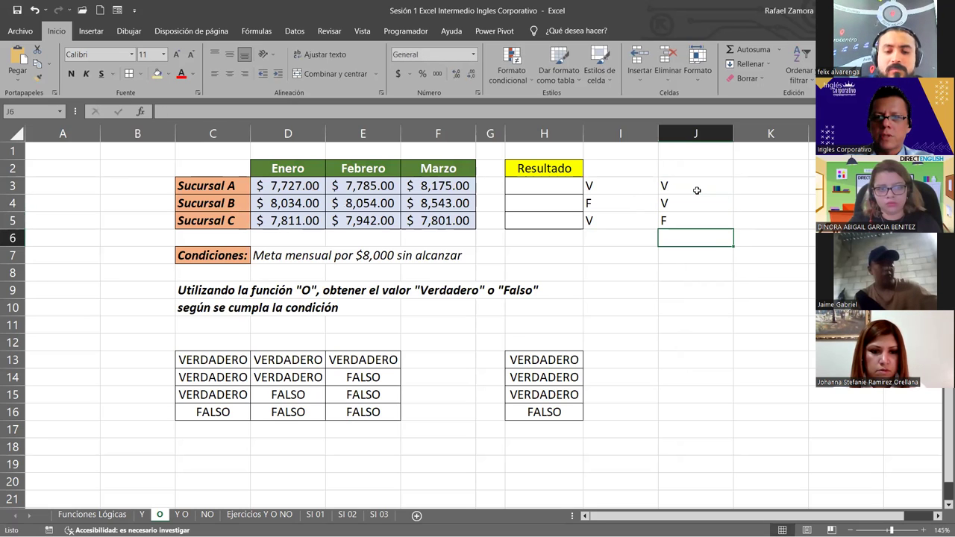
# Center the V/F notes in I3:J5
pyautogui.moveTo(611, 186); pyautogui.dragTo(698, 220)
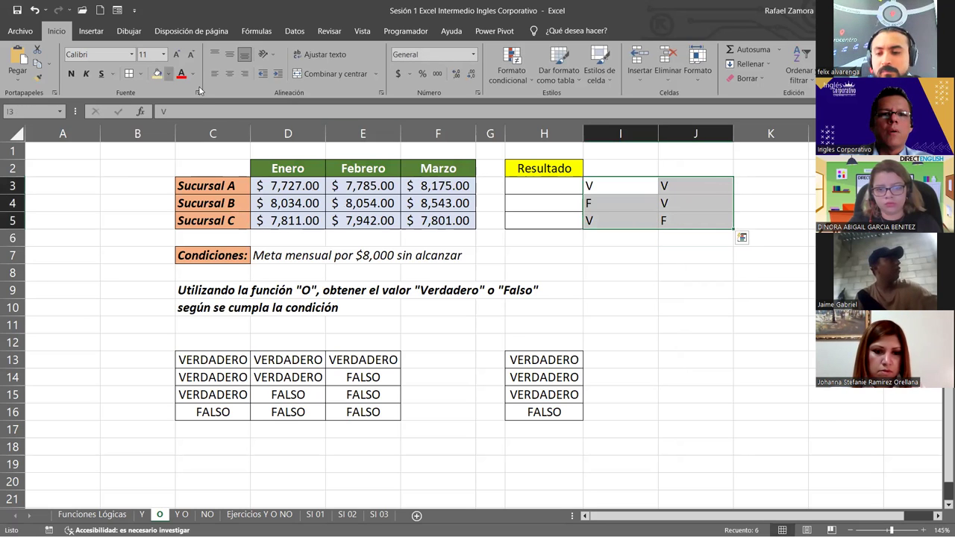
pyautogui.click(245, 73)
pyautogui.click(230, 73)
pyautogui.click(656, 323)
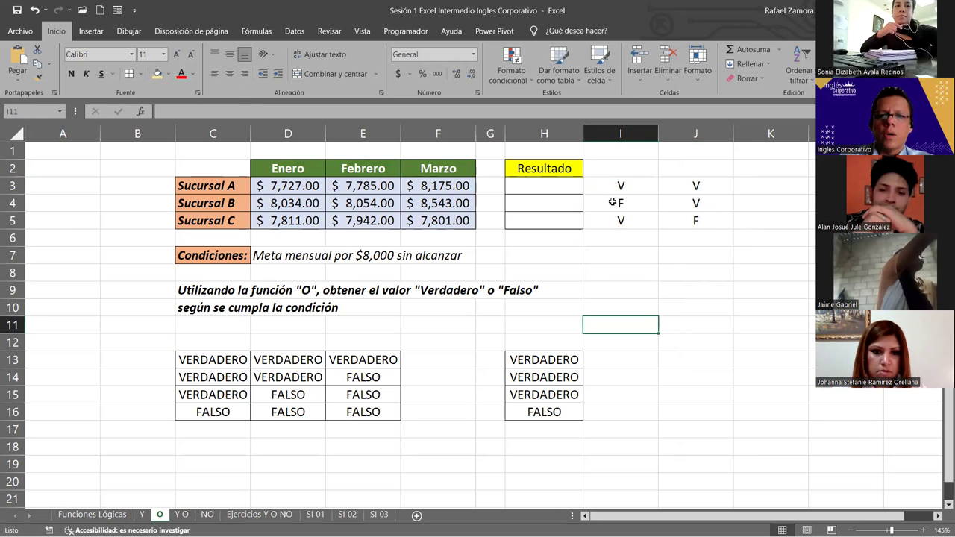
# Start the H3 formula with =O(D3<8000 as the first condition
pyautogui.click(548, 188)
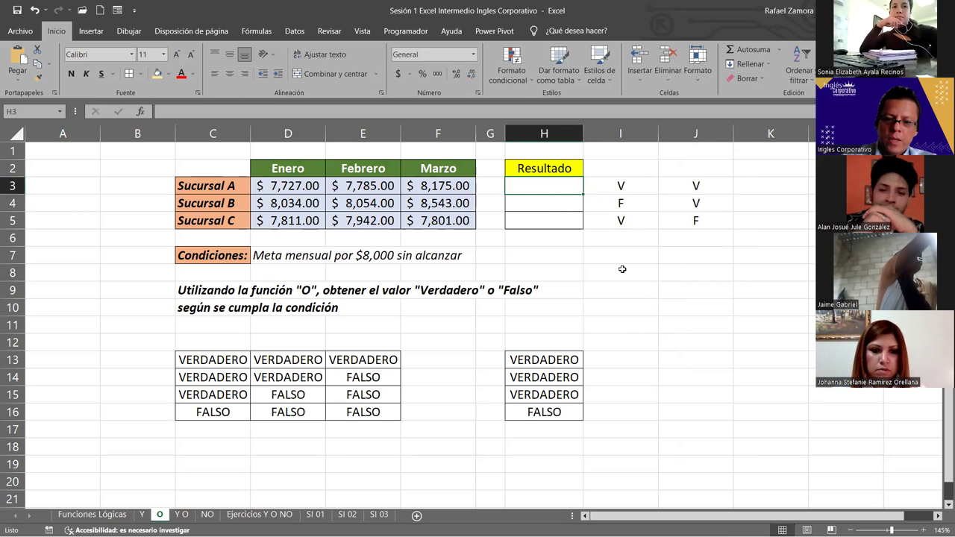
pyautogui.press('F2')
pyautogui.write('=')
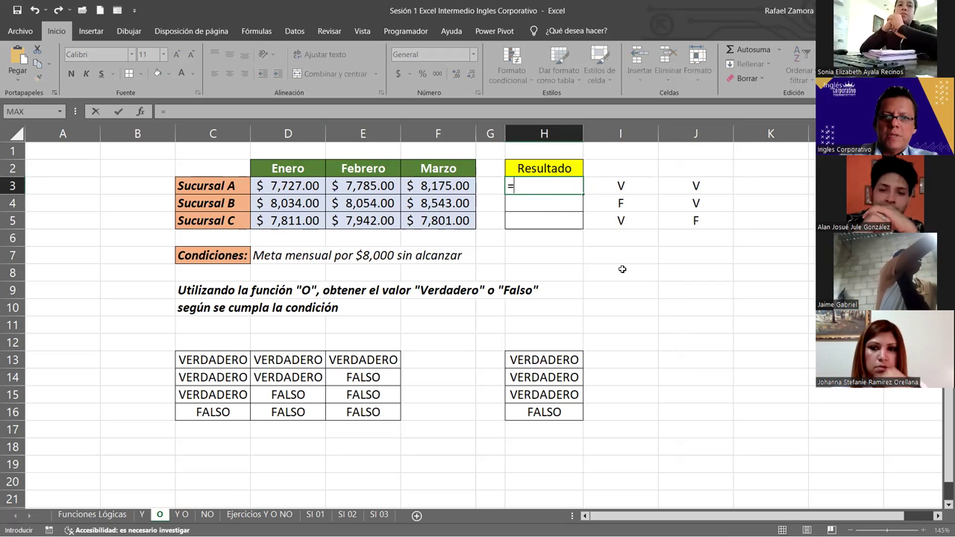
pyautogui.write('O(')
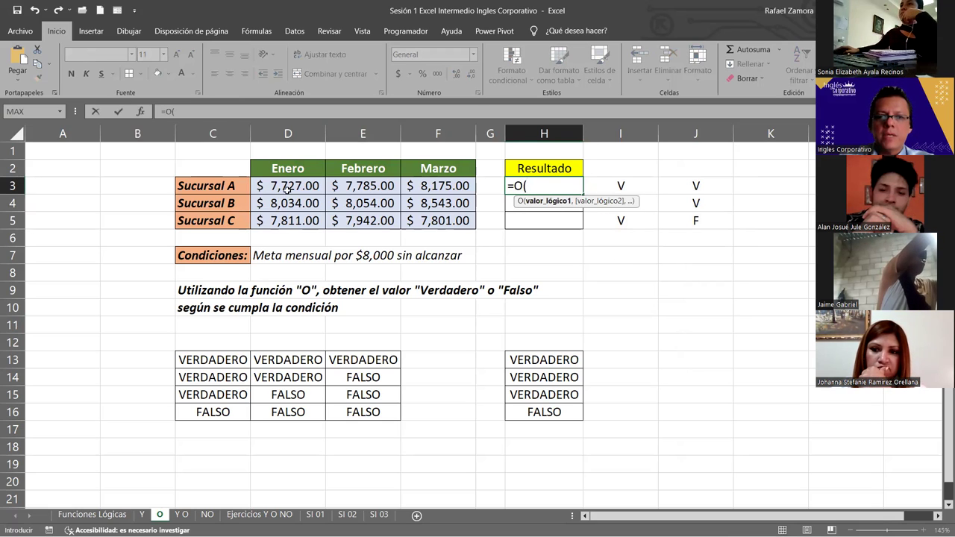
pyautogui.click(309, 188)
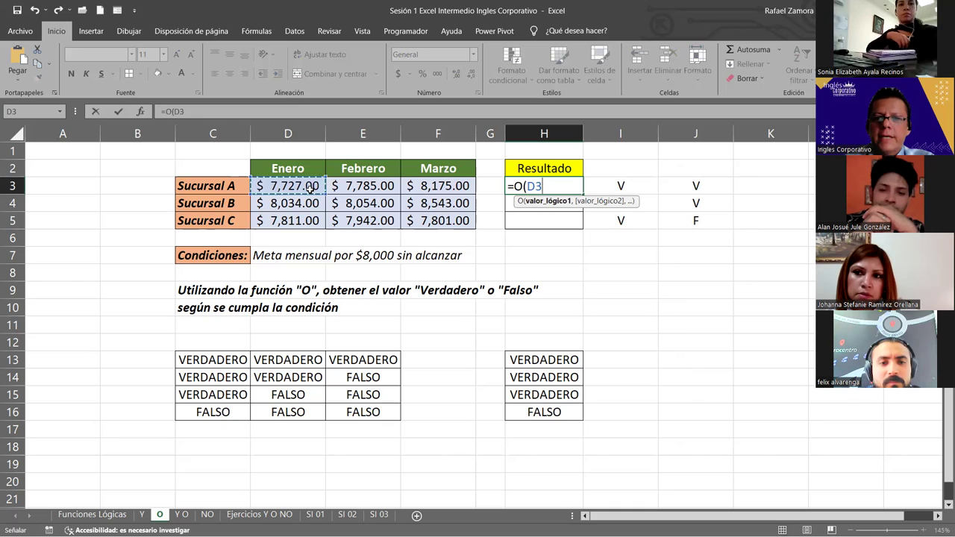
pyautogui.write('<')
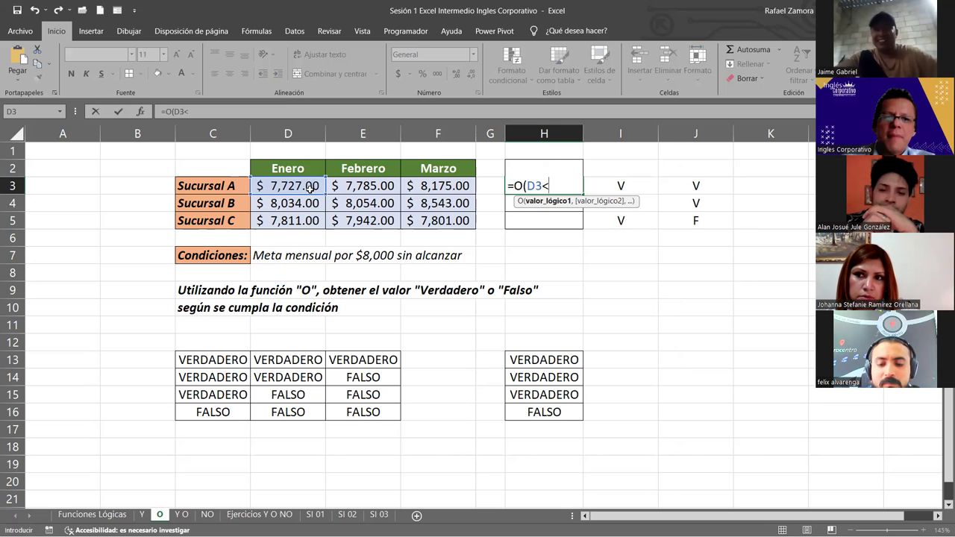
pyautogui.write('8000')
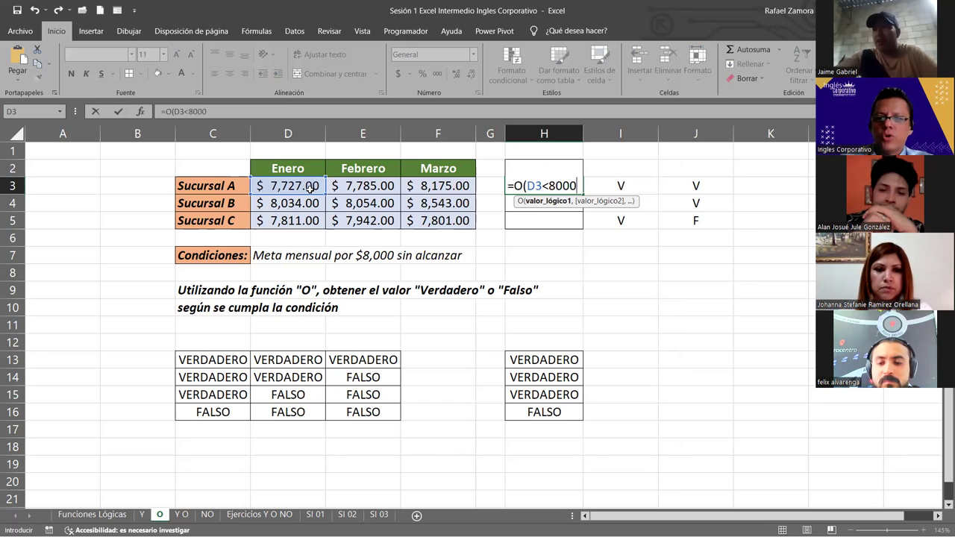
pyautogui.moveTo(543, 185); pyautogui.dragTo(578, 186)
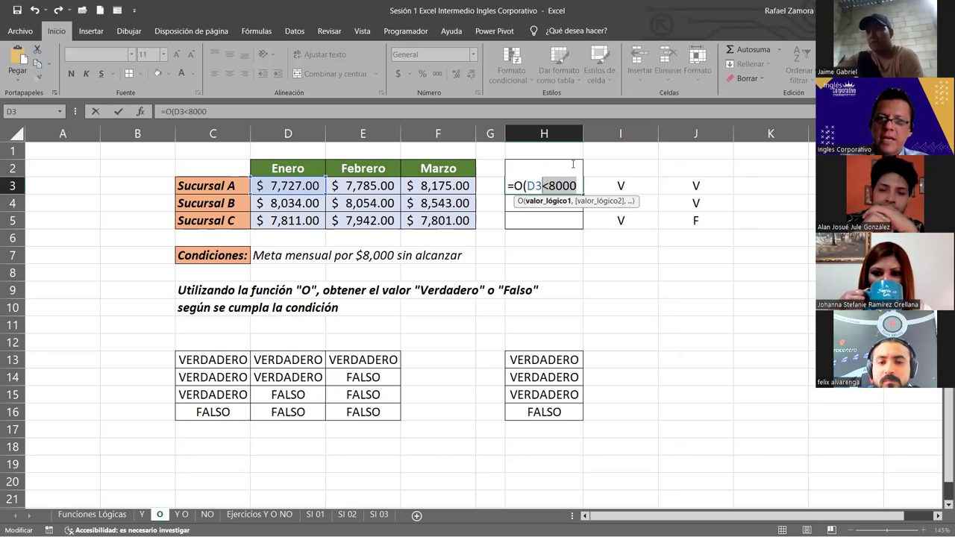
pyautogui.press('Right')
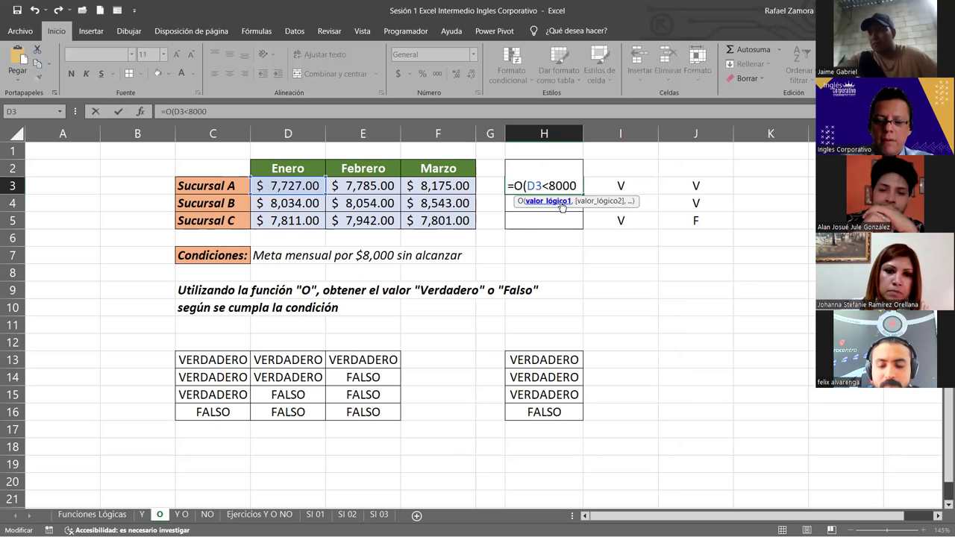
# Add the E3<8000 and F3<8000 conditions and confirm the O formula in H3
pyautogui.write(',')
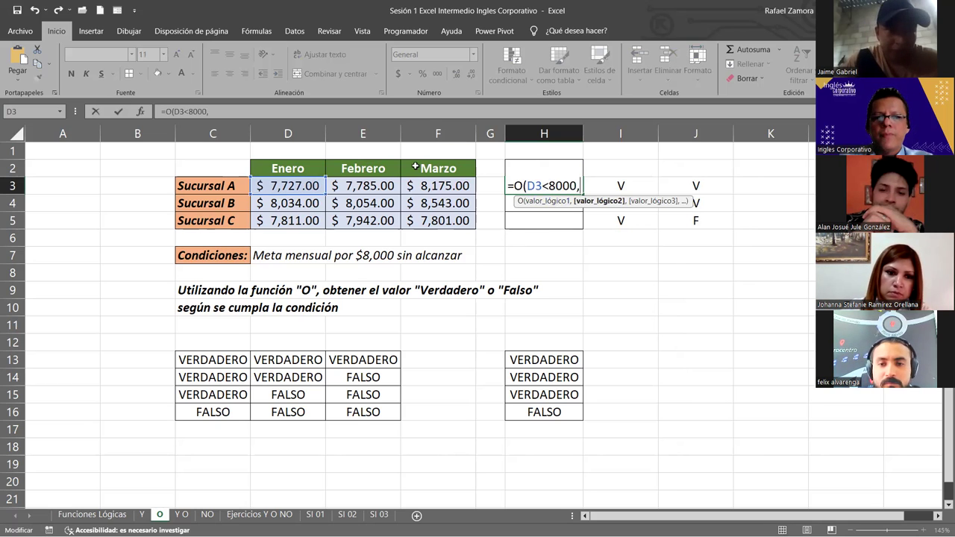
pyautogui.click(390, 185)
pyautogui.write('<8000')
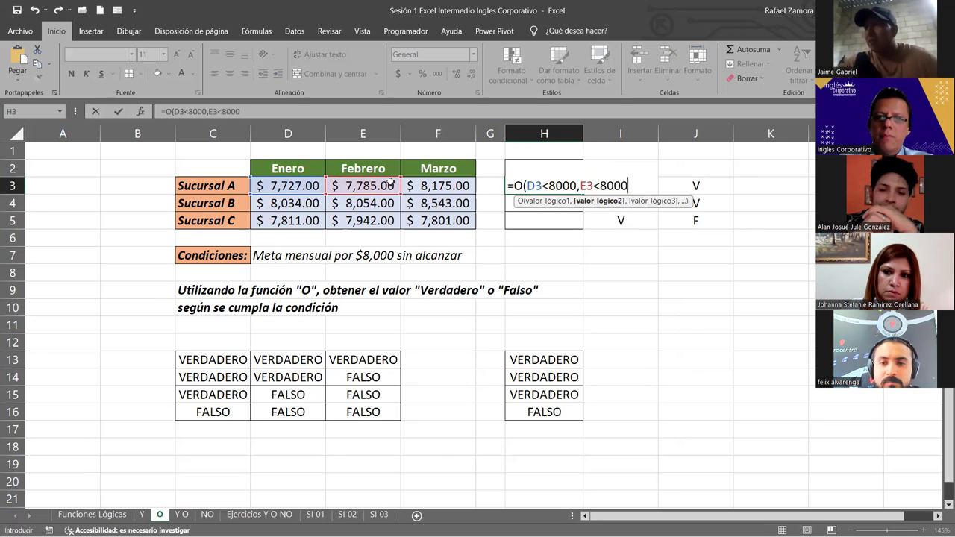
pyautogui.write(',')
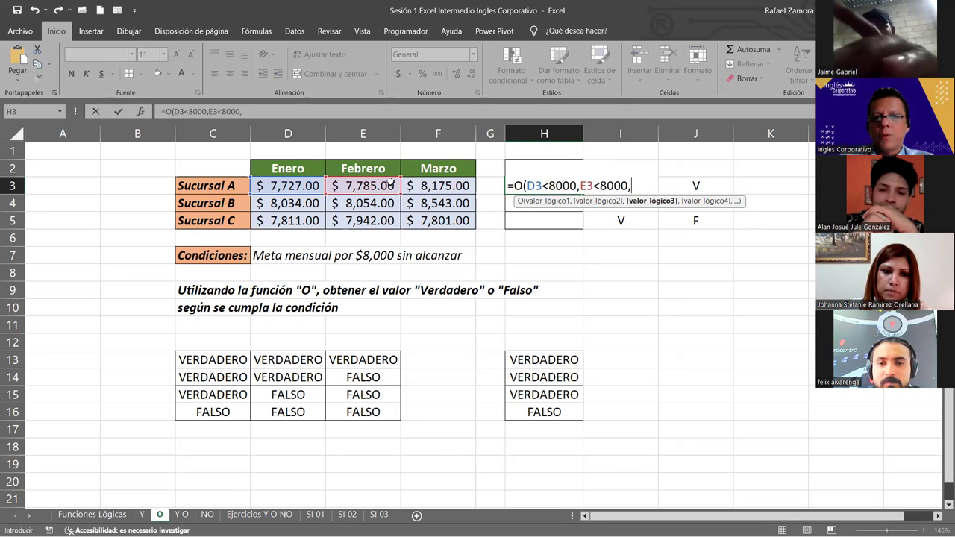
pyautogui.click(452, 182)
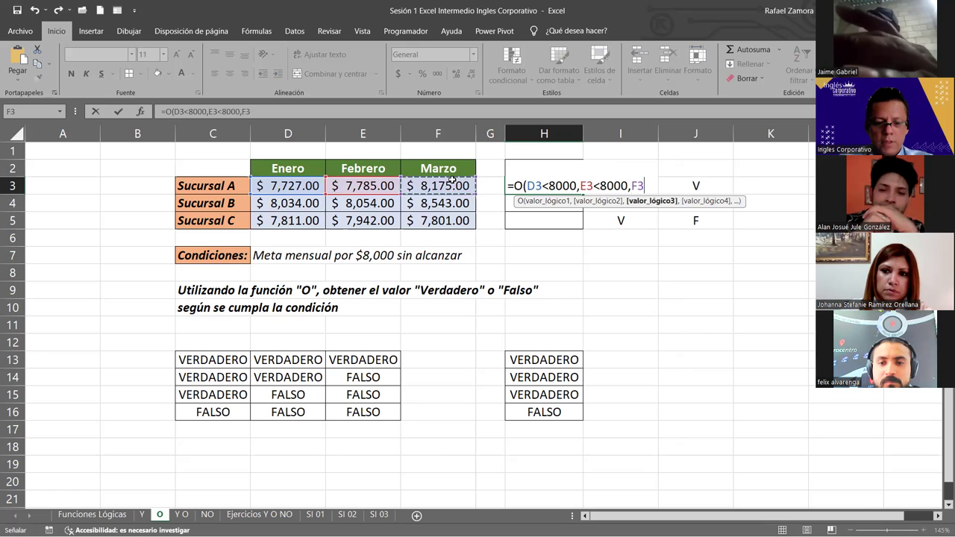
pyautogui.write('<8000')
pyautogui.write('(')
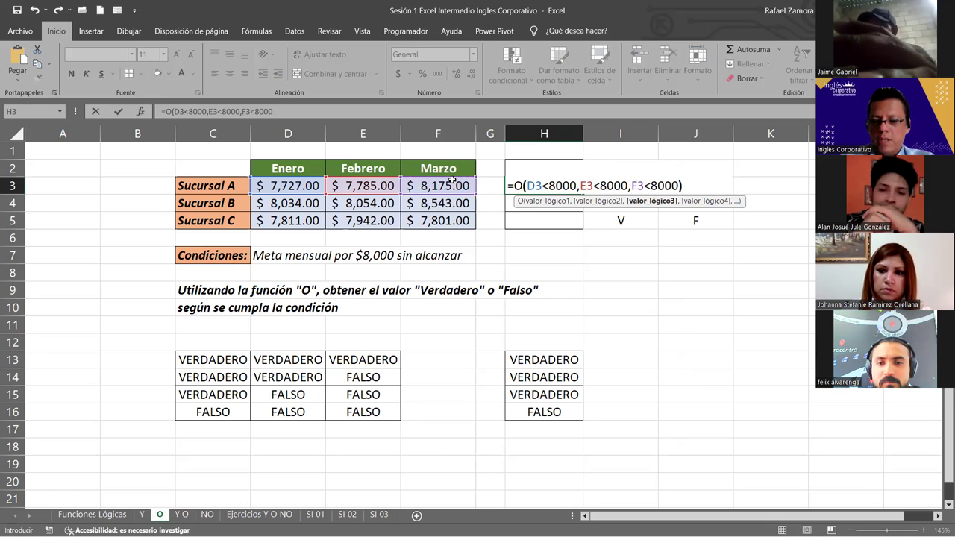
pyautogui.press('Return')
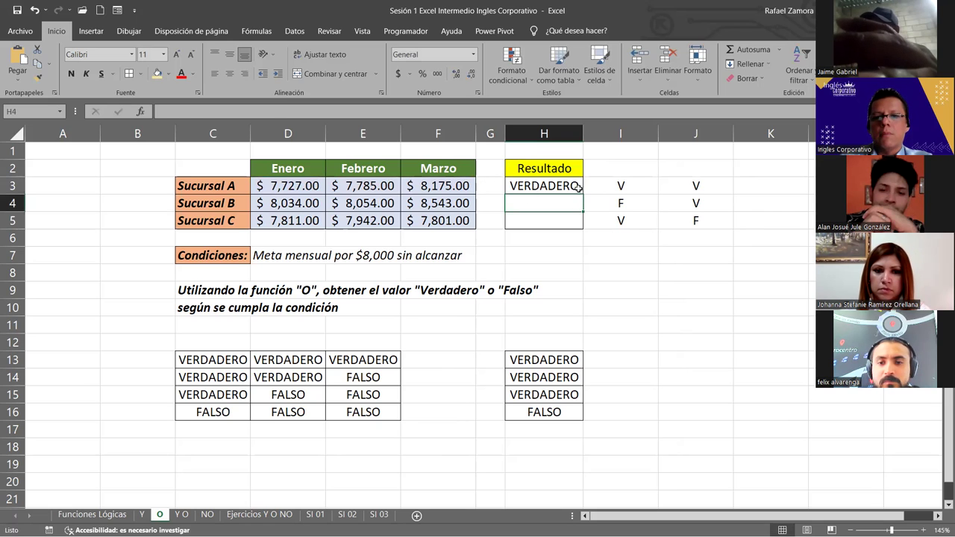
# Fill the O formula from H3 down to H5
pyautogui.click(576, 187)
pyautogui.moveTo(582, 194); pyautogui.dragTo(574, 224)
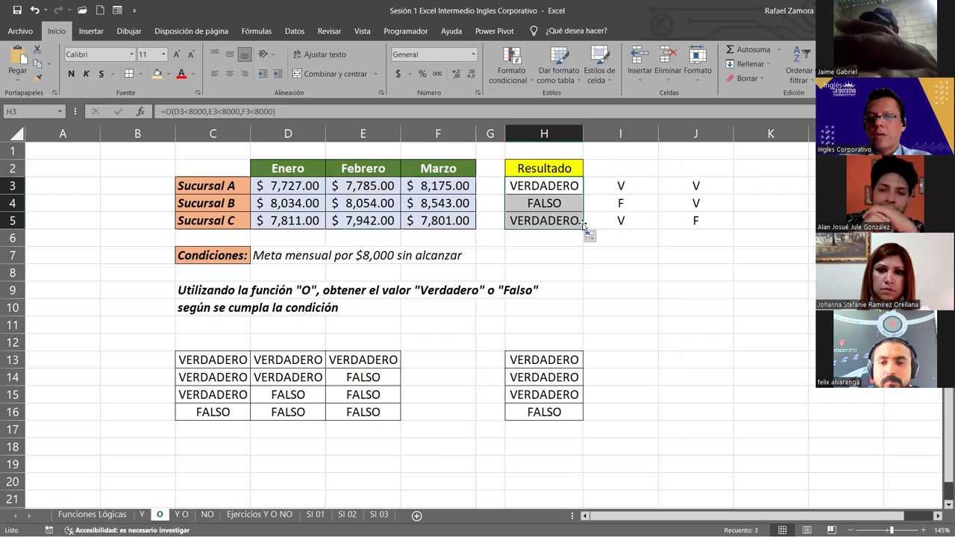
pyautogui.click(638, 300)
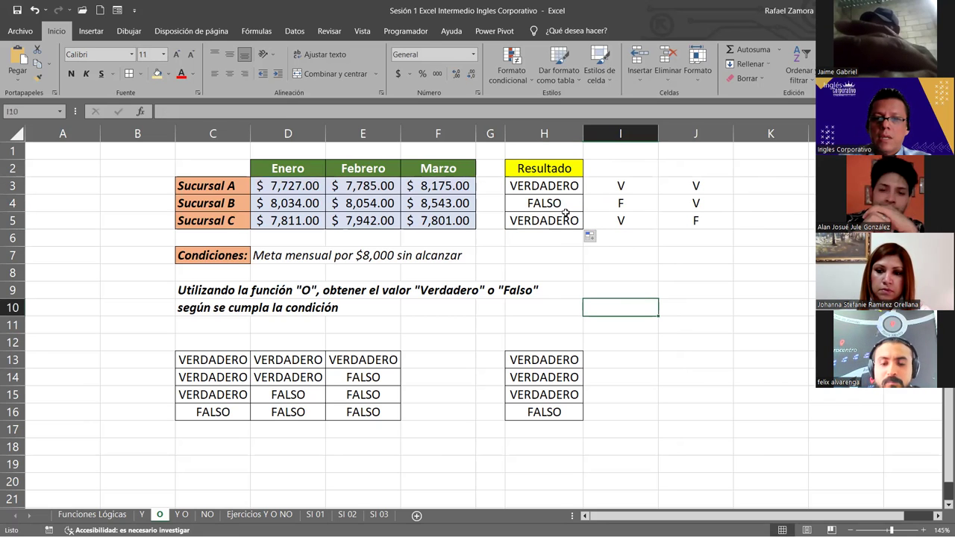
# Review H3's formula =O(D3<8000,E3<8000,F3<8000) and confirm it unchanged
pyautogui.click(555, 187)
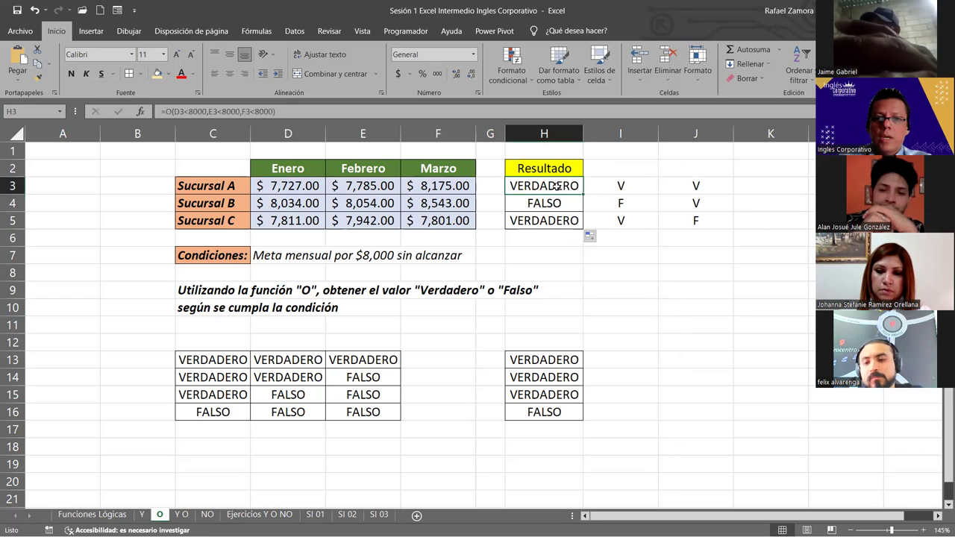
pyautogui.doubleClick(555, 187)
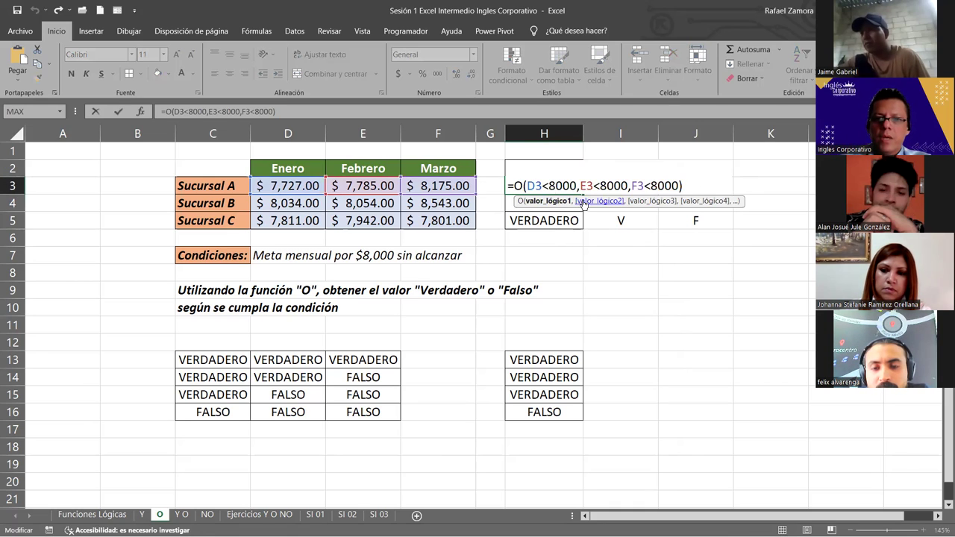
pyautogui.press('Return')
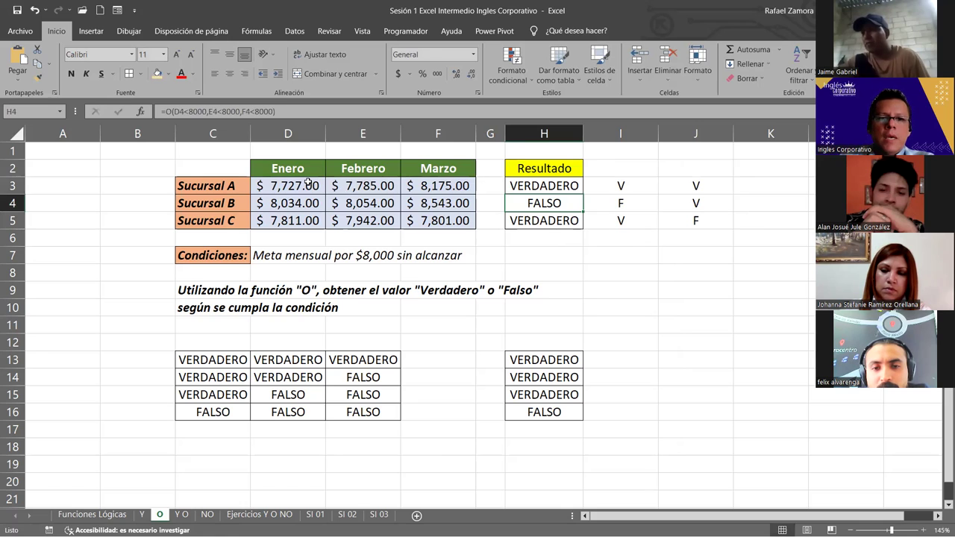
pyautogui.click(307, 182)
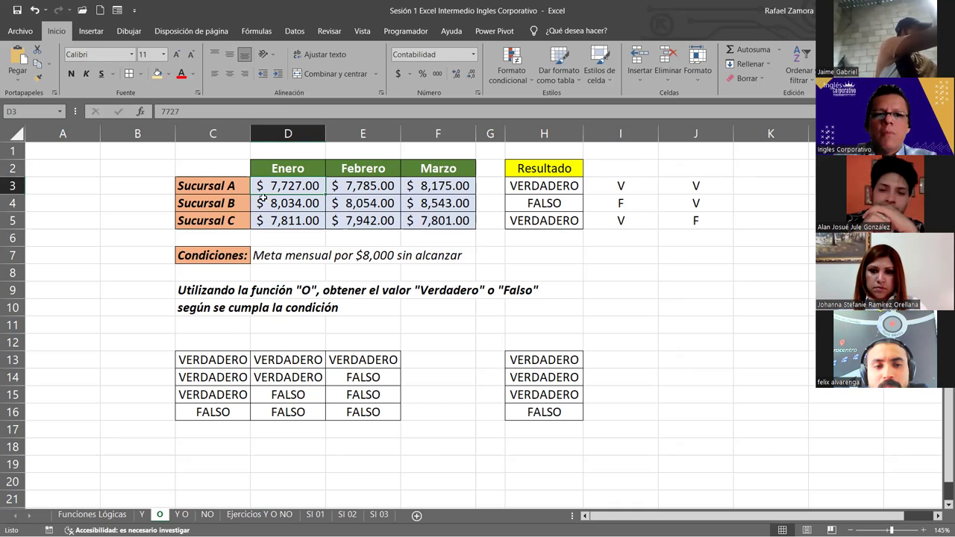
pyautogui.click(287, 200)
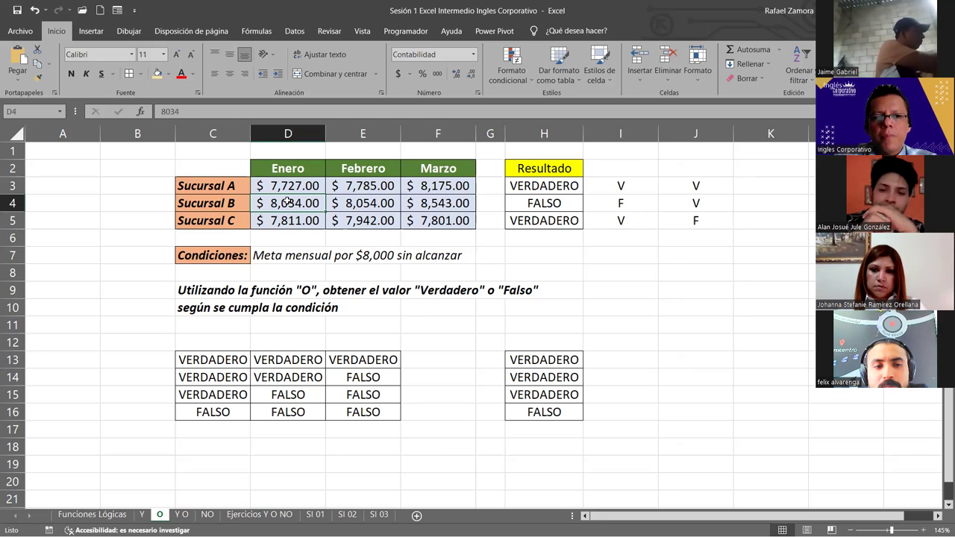
pyautogui.click(370, 202)
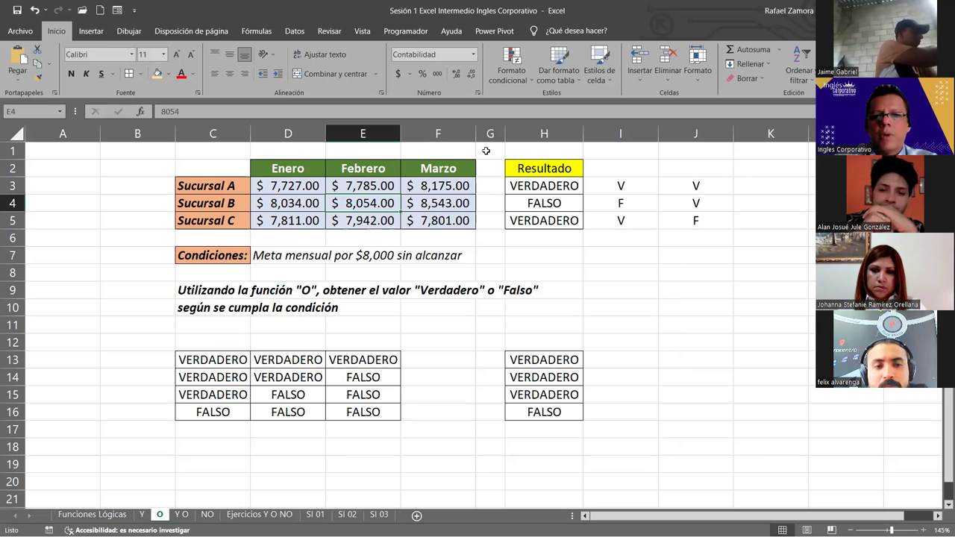
pyautogui.click(457, 203)
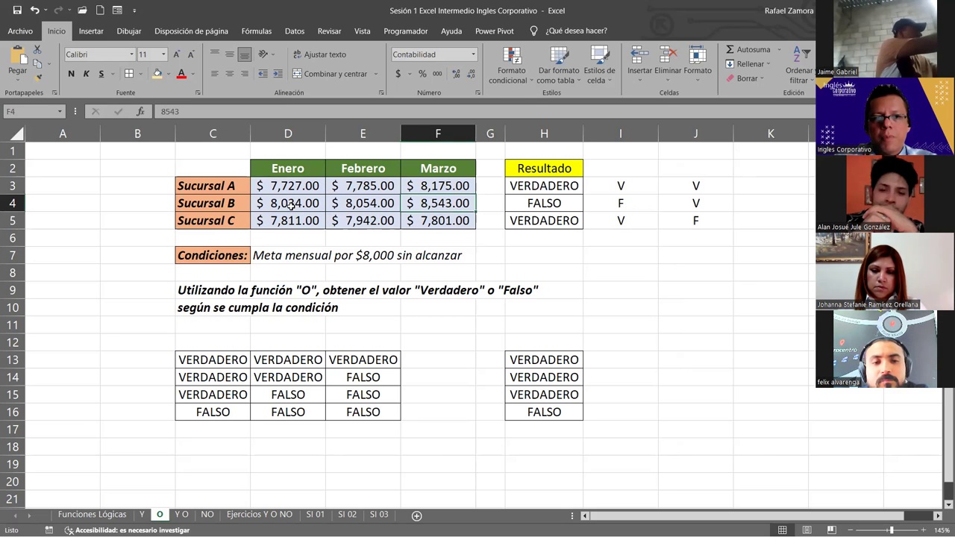
pyautogui.moveTo(313, 202); pyautogui.dragTo(441, 203)
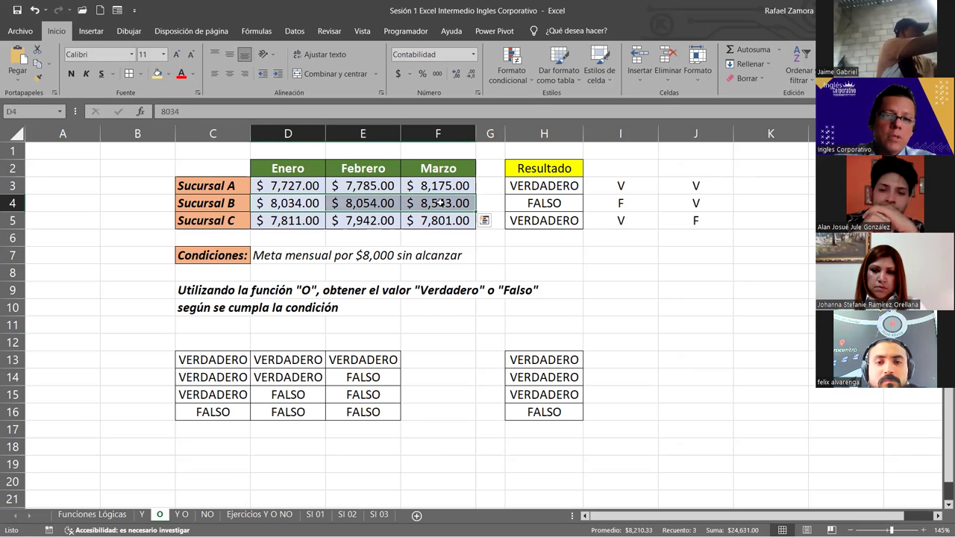
pyautogui.click(567, 206)
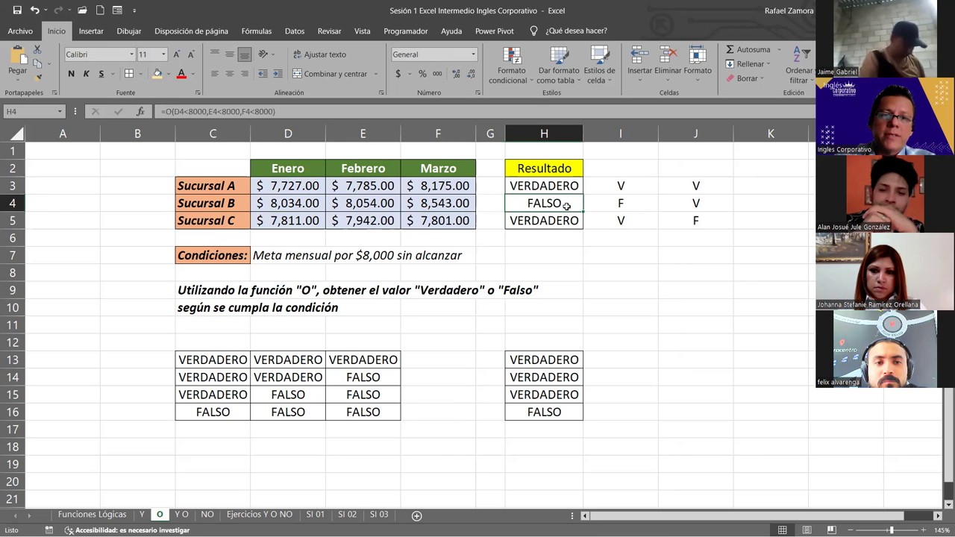
pyautogui.click(255, 221)
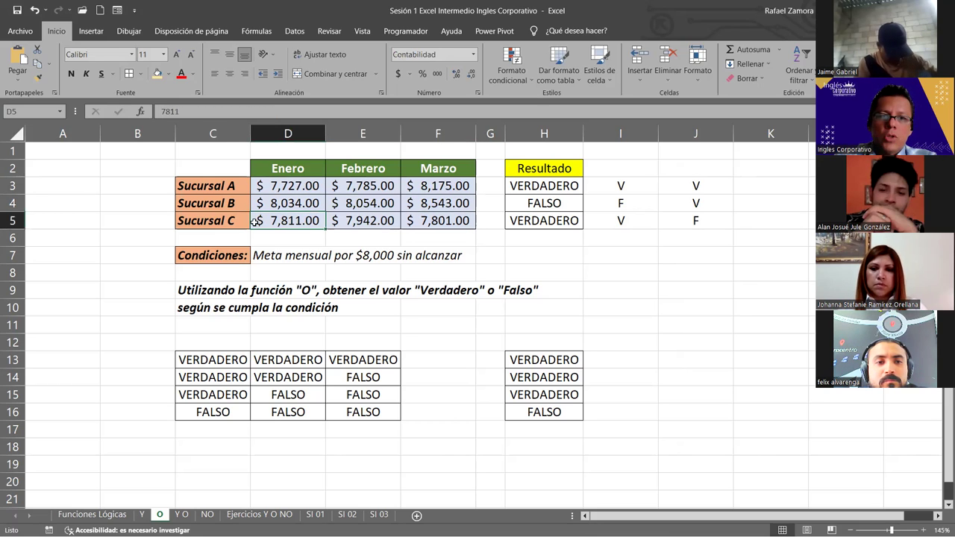
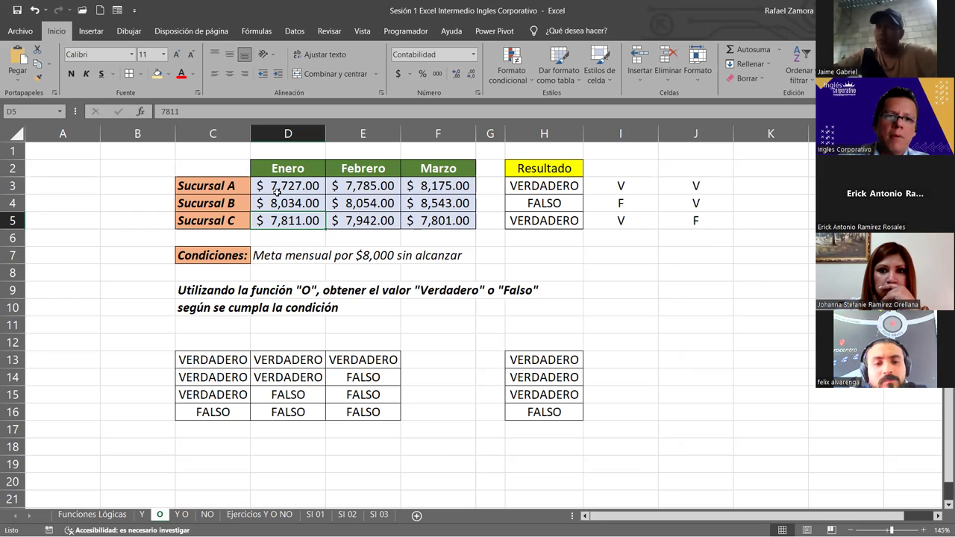
# On sheet O, review the sales values and H3's =O(D3<8000,E3<8000,F3<8000) formula without changing it
pyautogui.click(302, 182)
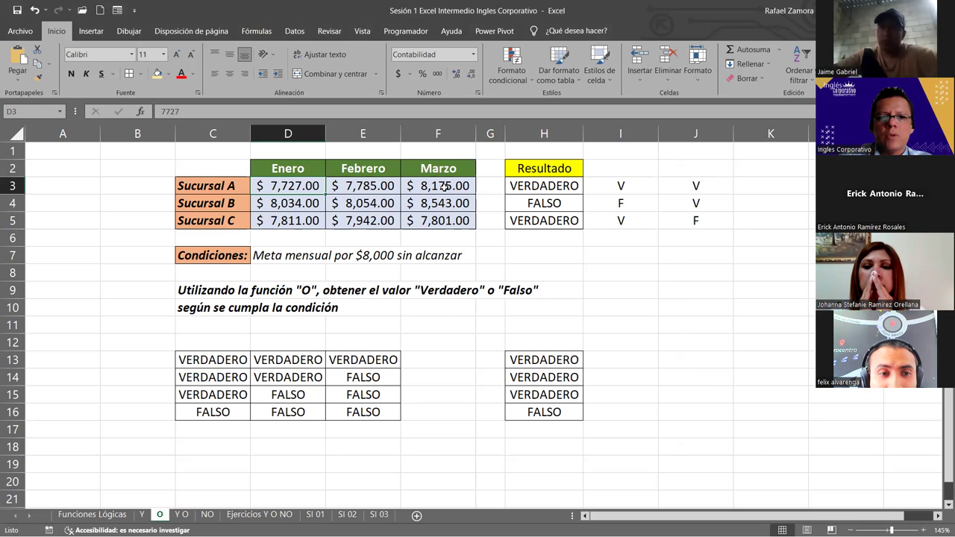
pyautogui.click(445, 187)
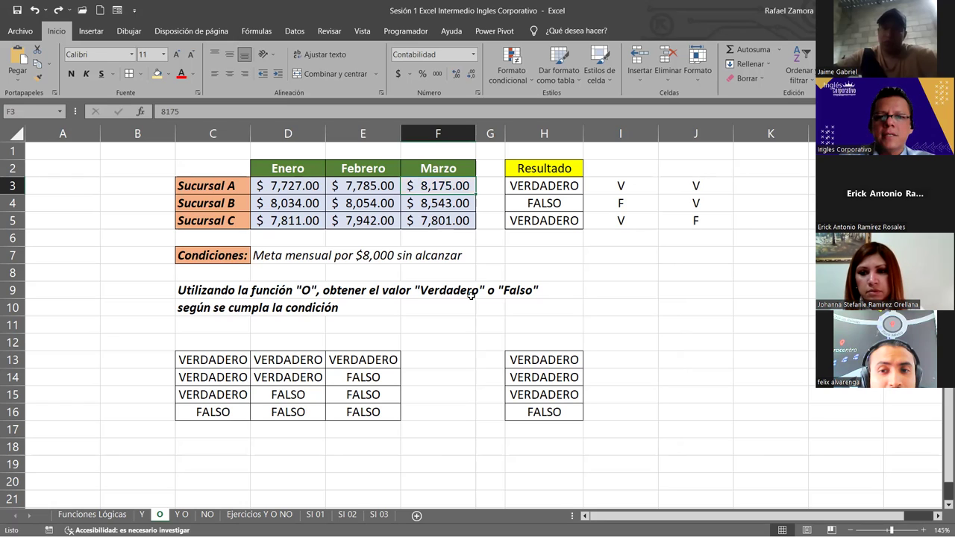
pyautogui.click(550, 183)
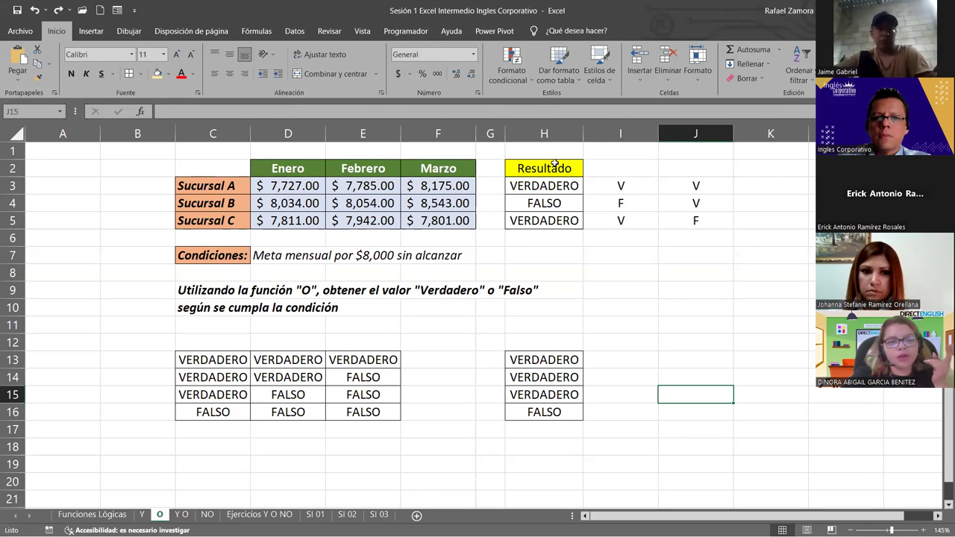
pyautogui.doubleClick(550, 186)
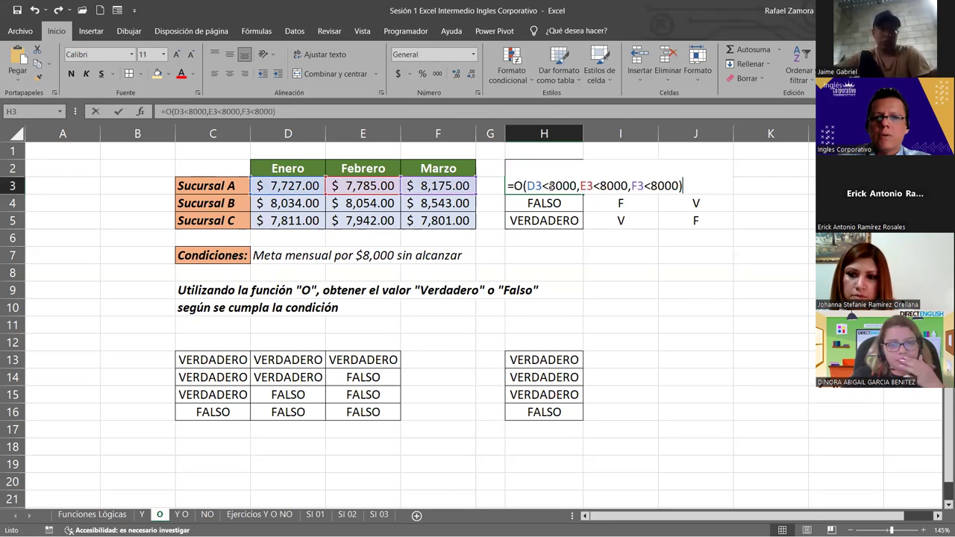
pyautogui.click(697, 184)
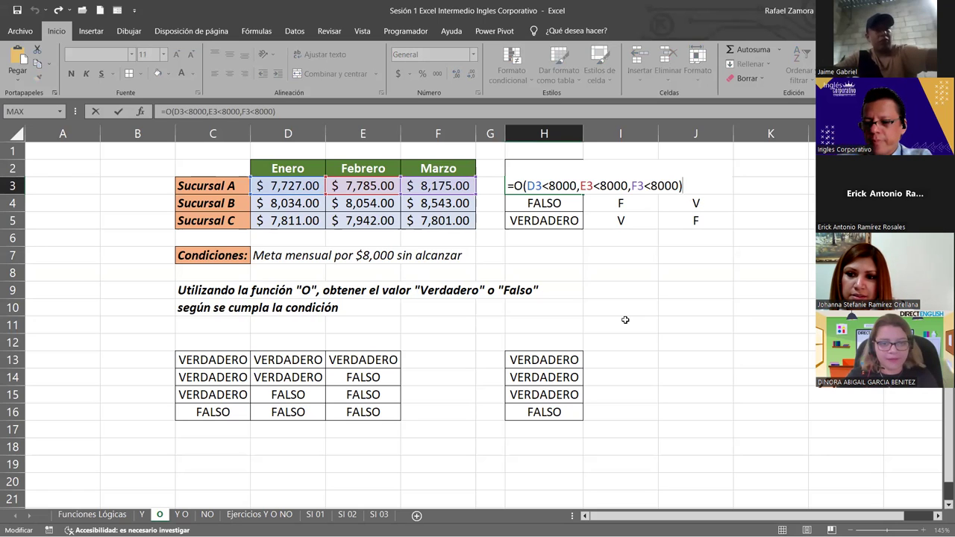
pyautogui.press('Return')
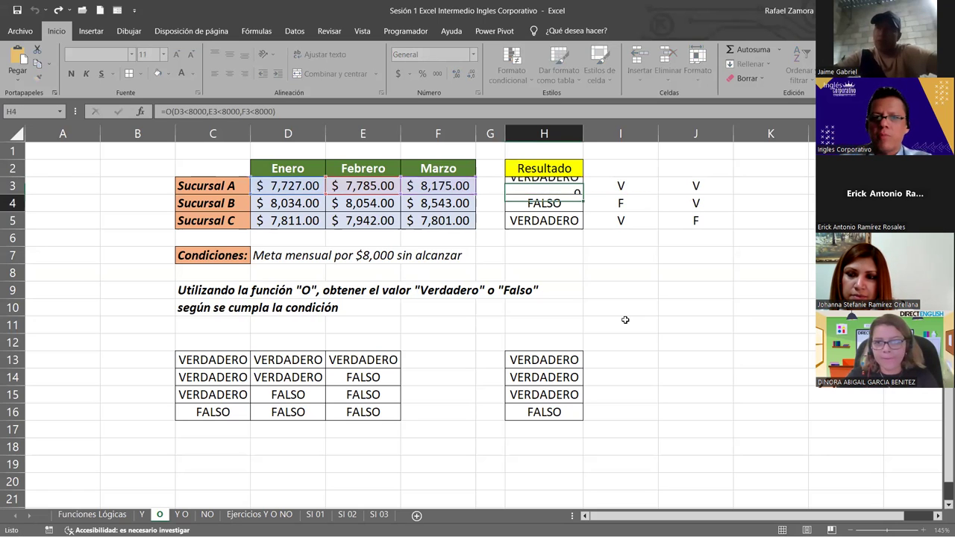
# On the Y O sheet, give the subject names in A16:A20 a blue-grey fill using F4
pyautogui.click(182, 515)
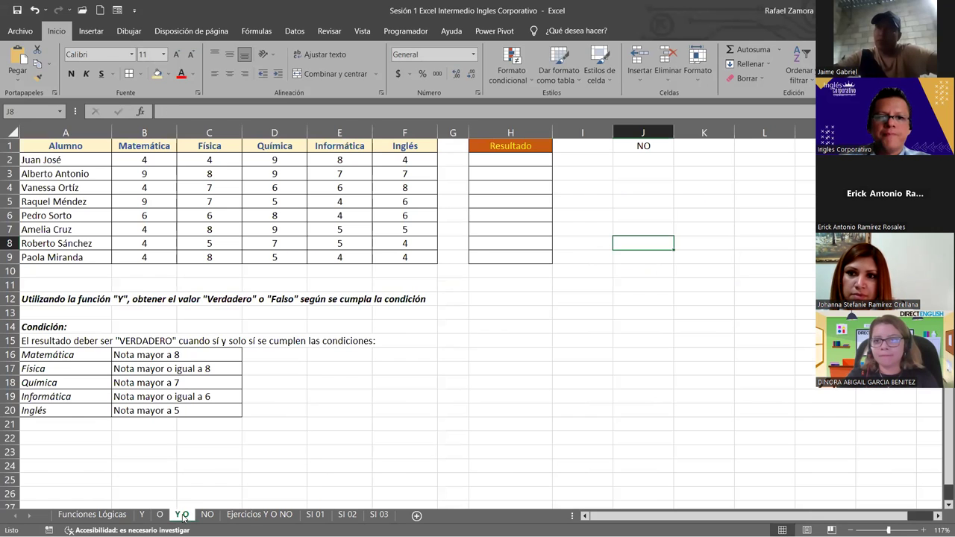
pyautogui.click(160, 515)
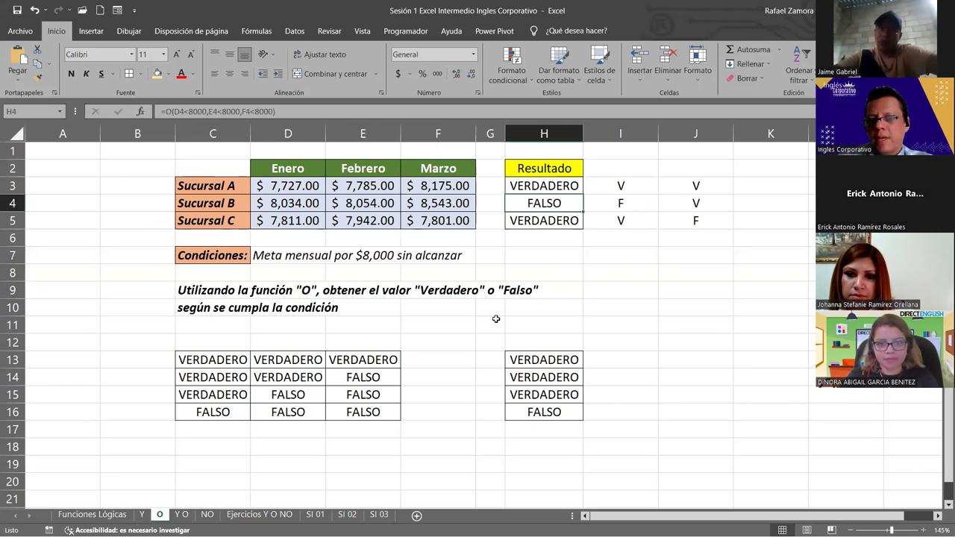
pyautogui.click(180, 508)
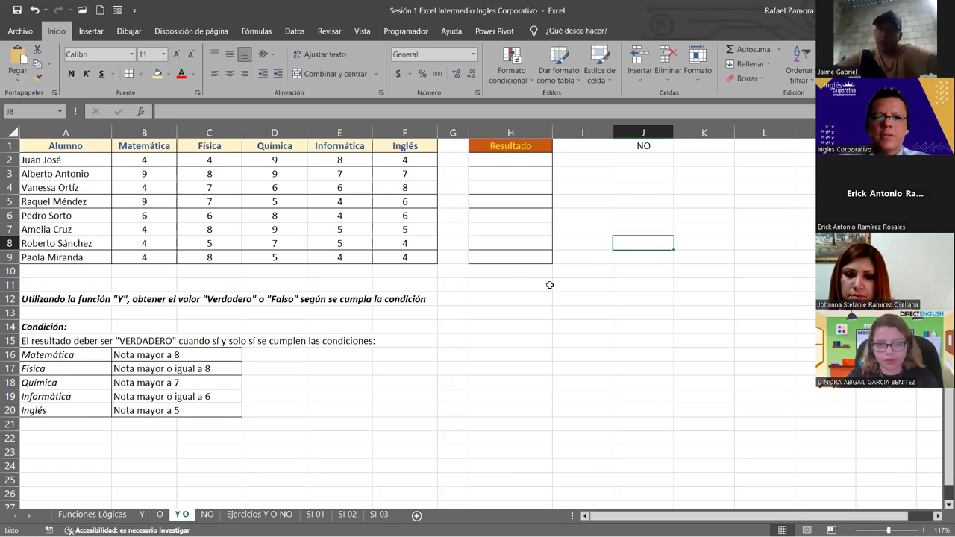
pyautogui.click(514, 275)
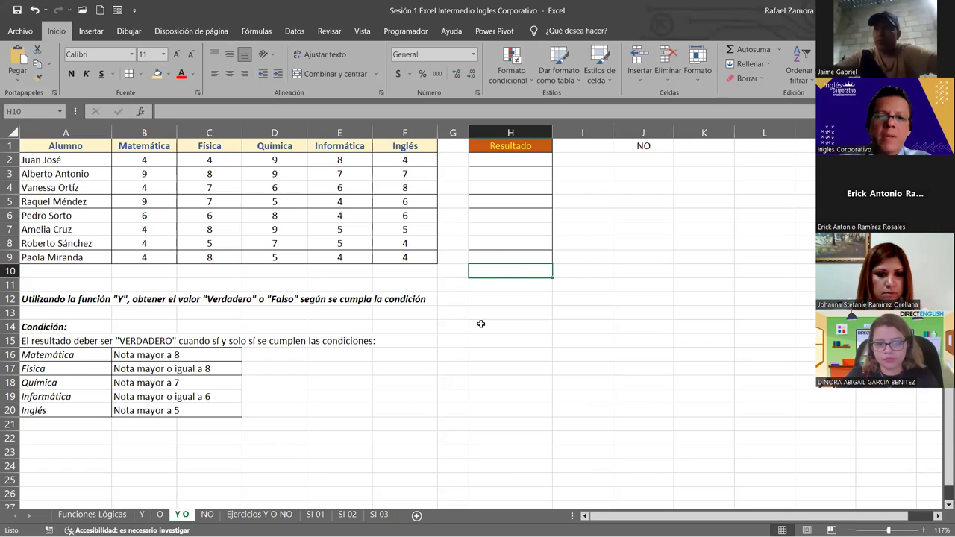
pyautogui.moveTo(58, 355); pyautogui.dragTo(52, 411)
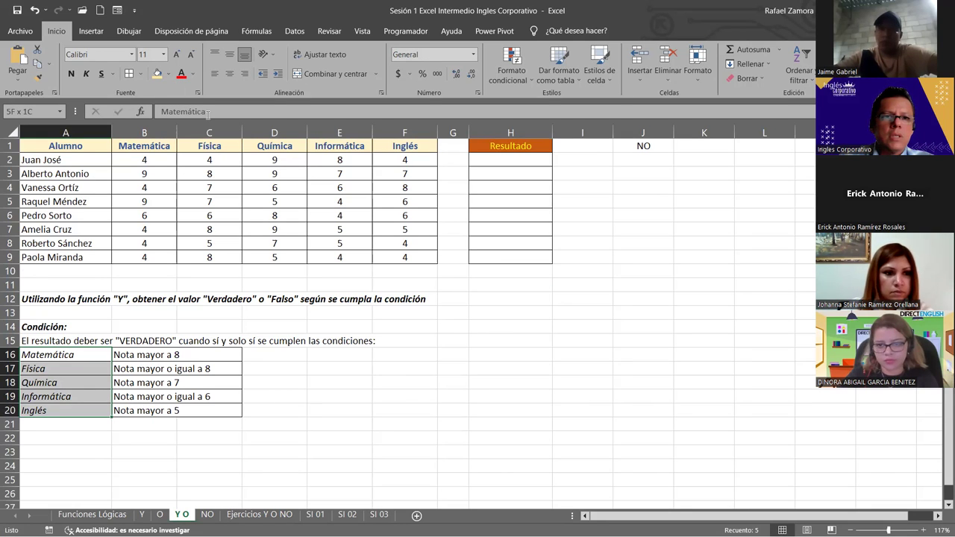
pyautogui.press('F4')
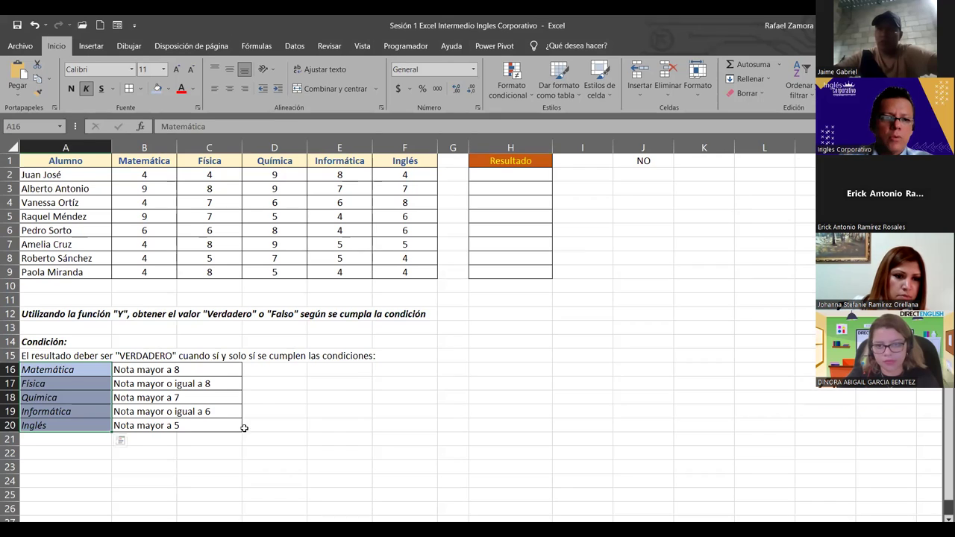
pyautogui.click(257, 425)
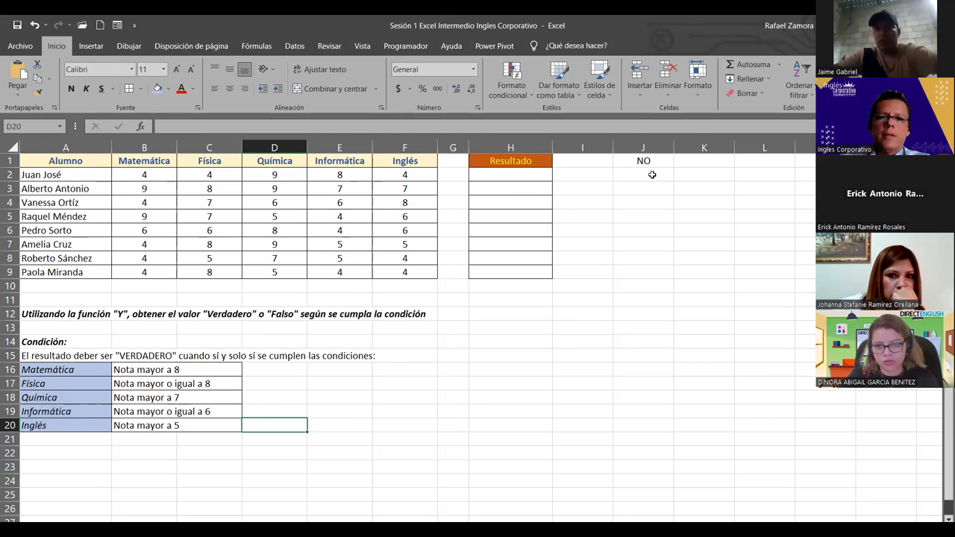
# Highlight the Resultado range H2:H9, ending with cell H2 selected
pyautogui.click(544, 174)
pyautogui.moveTo(544, 173); pyautogui.dragTo(535, 268)
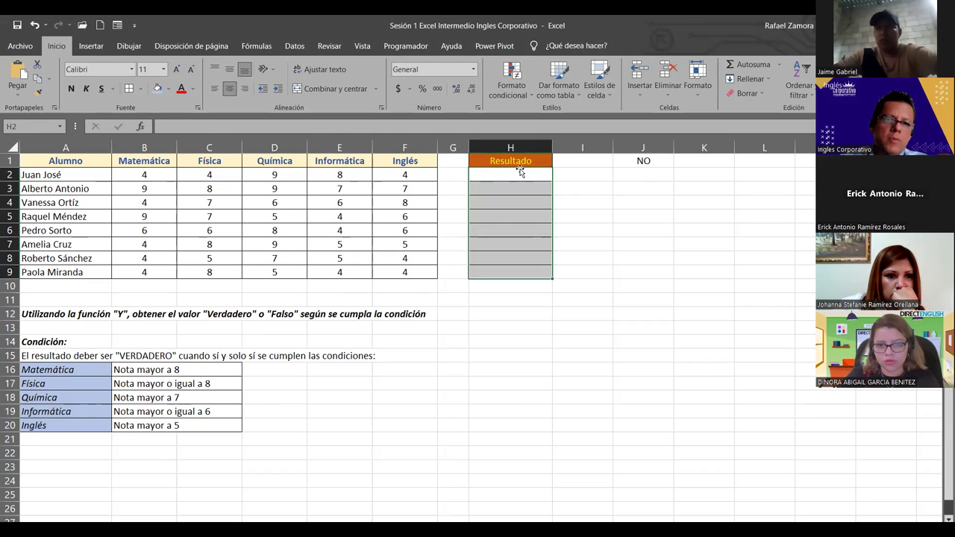
pyautogui.click(492, 202)
pyautogui.click(499, 176)
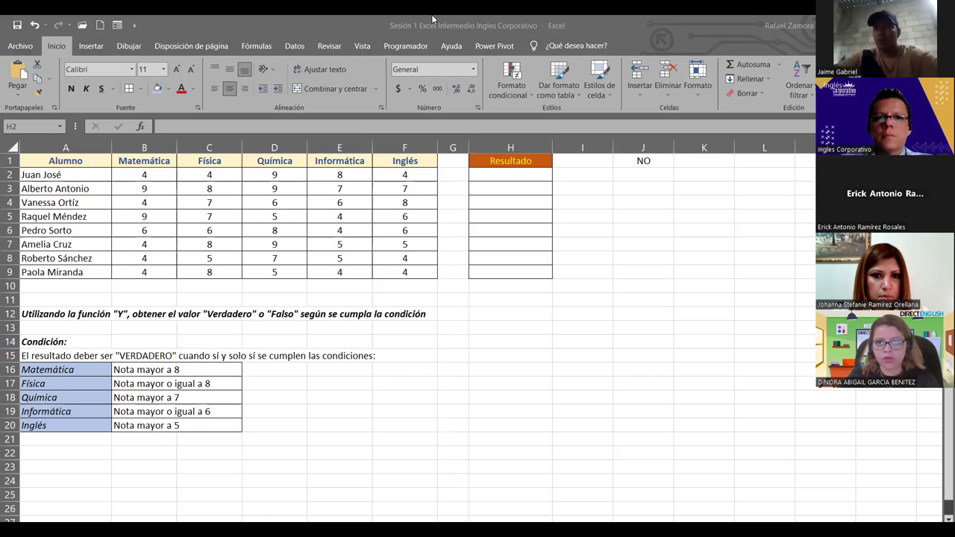
# Insert WordArt reading 'EN PRACTICA' and place it beside the conditions table
pyautogui.click(339, 20)
pyautogui.click(105, 46)
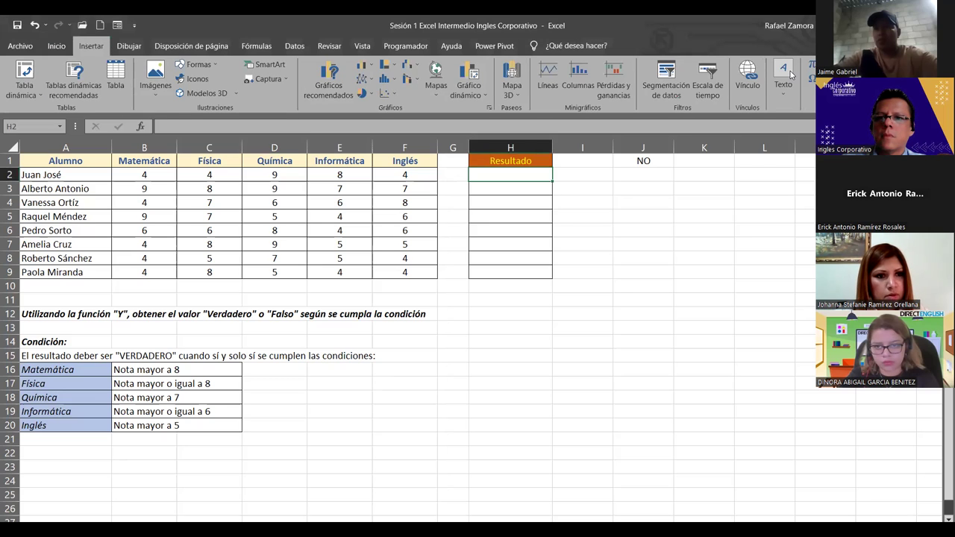
pyautogui.click(783, 78)
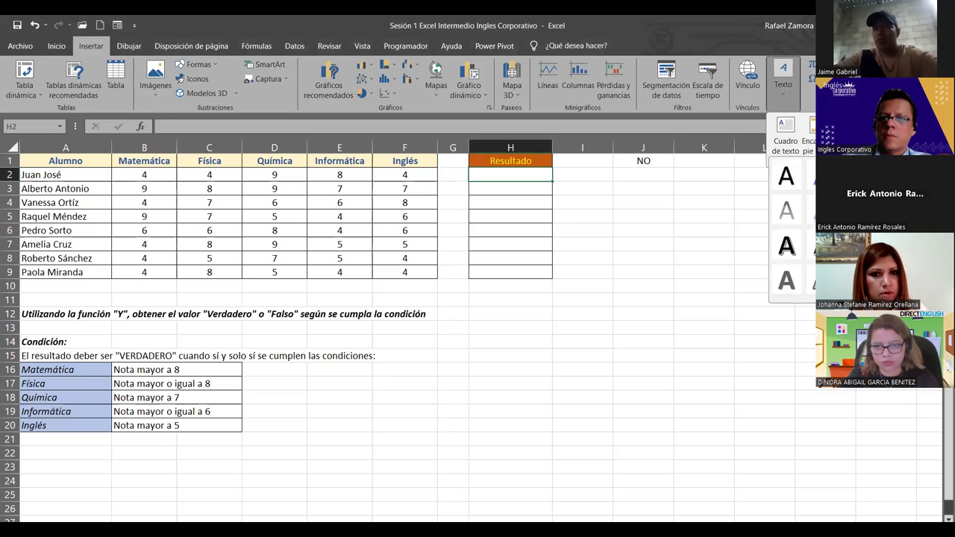
pyautogui.click(856, 175)
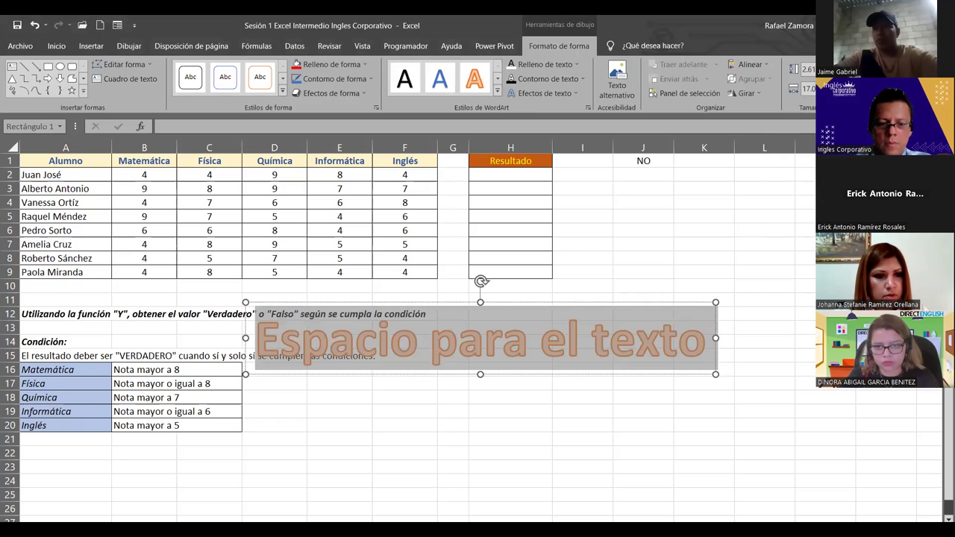
pyautogui.write('EN PRACTICA')
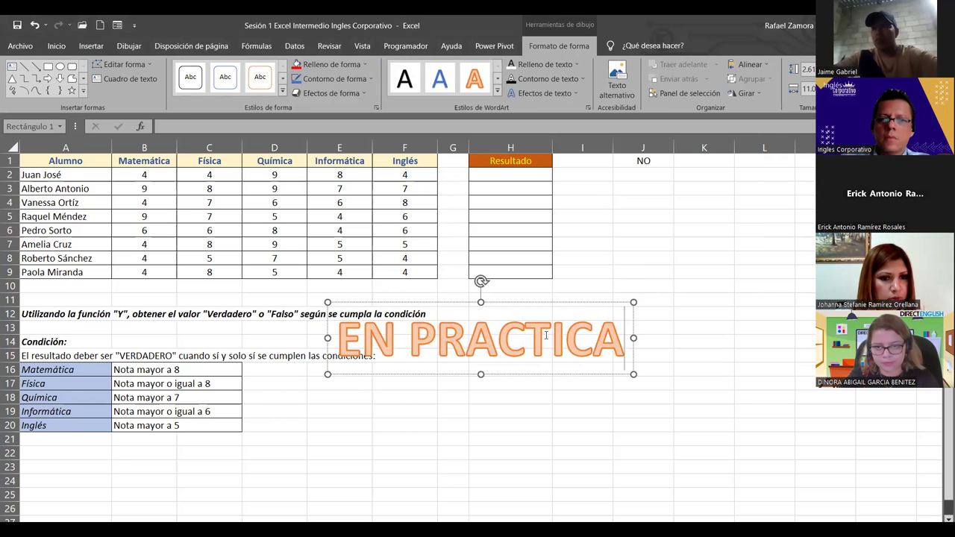
pyautogui.moveTo(564, 306); pyautogui.dragTo(599, 364)
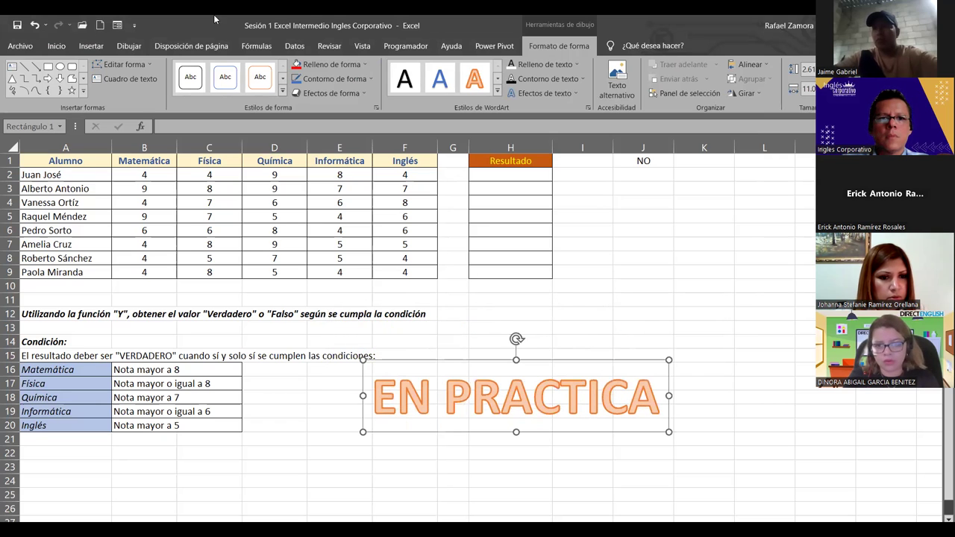
# Fill the EN PRACTICA banner with red and nudge it slightly lower and right
pyautogui.click(314, 65)
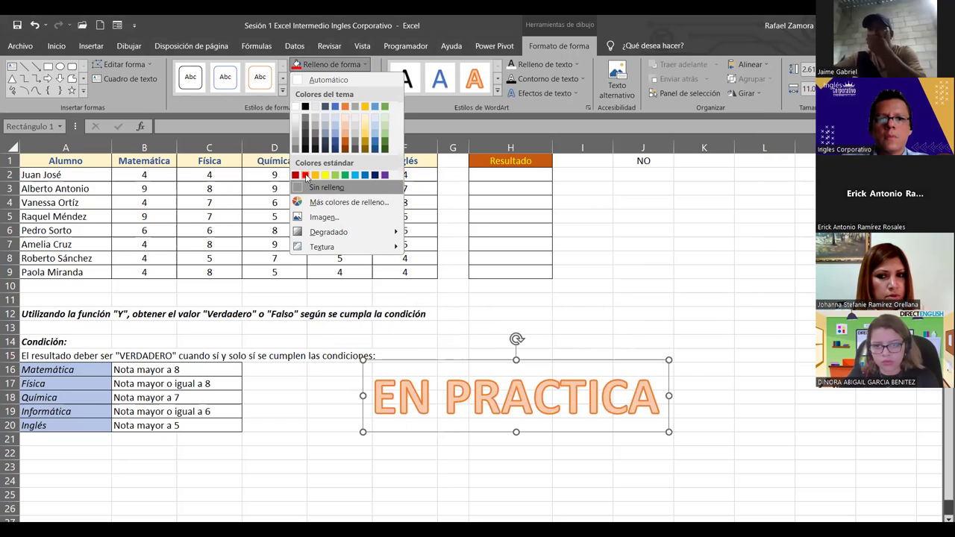
pyautogui.click(306, 175)
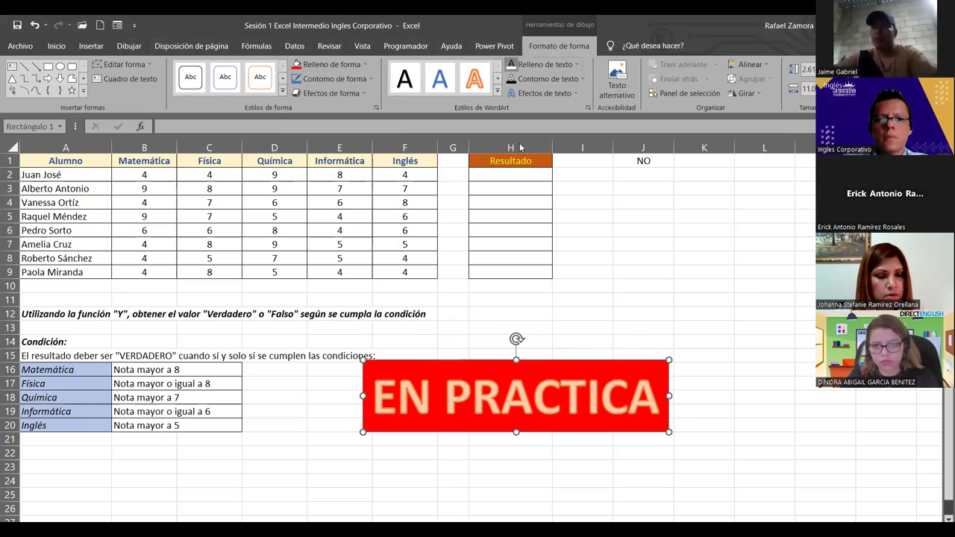
pyautogui.press('Escape')
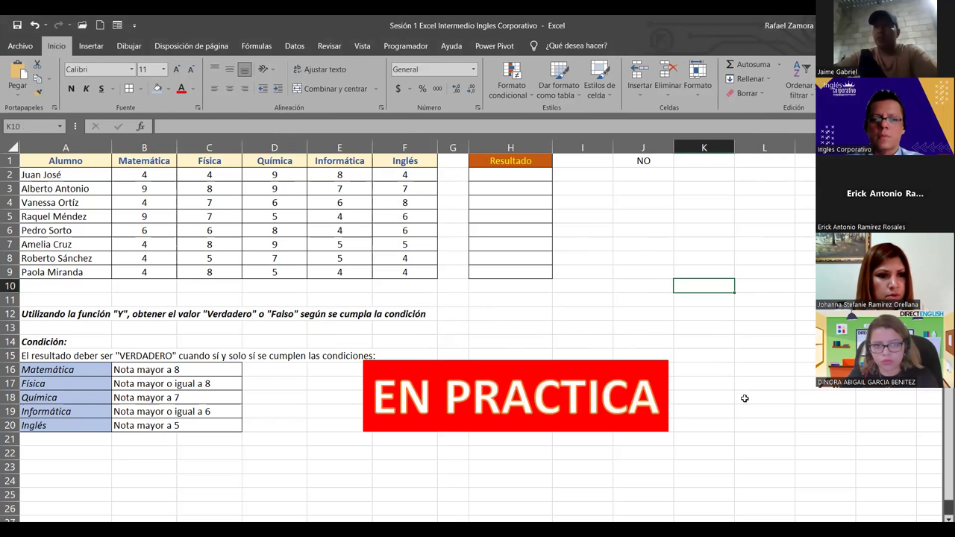
pyautogui.click(603, 362)
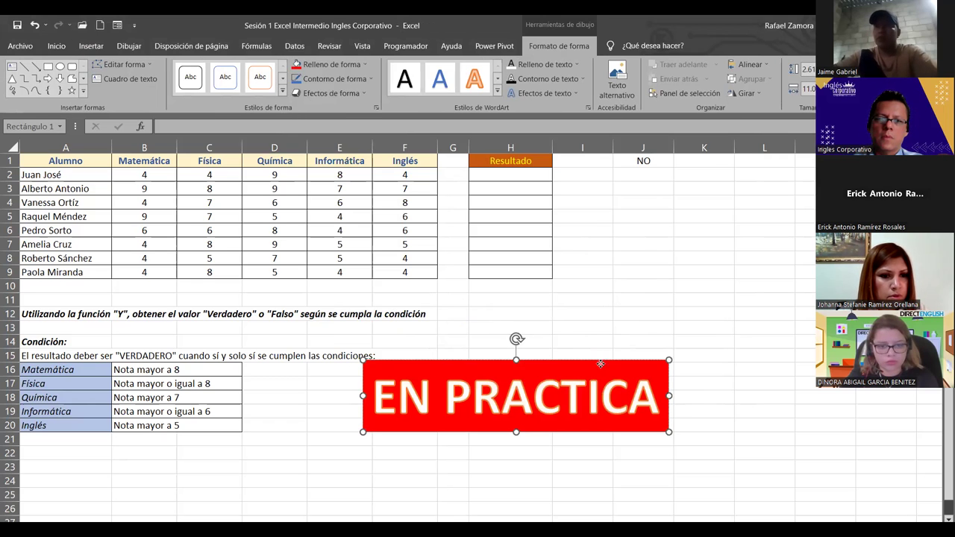
pyautogui.moveTo(603, 361); pyautogui.dragTo(612, 381)
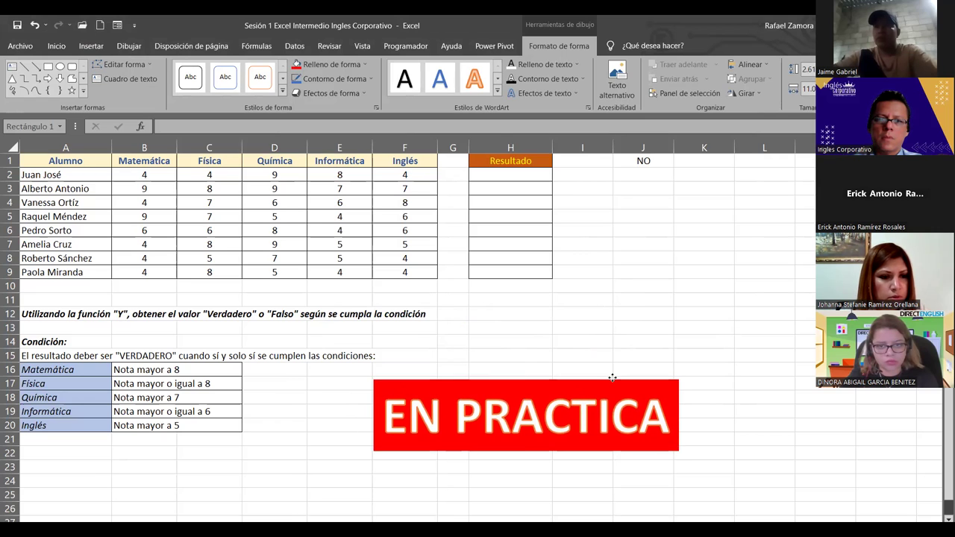
pyautogui.click(730, 353)
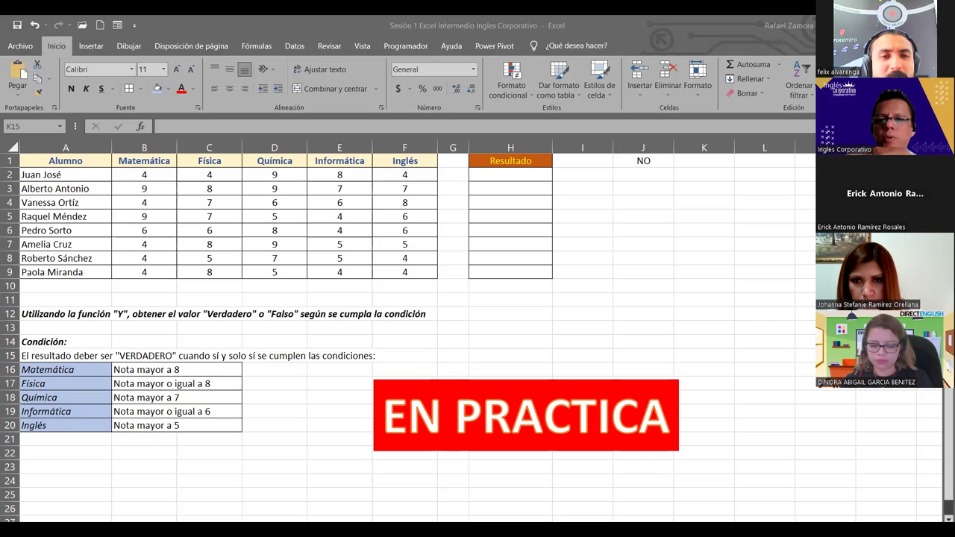
pyautogui.click(591, 324)
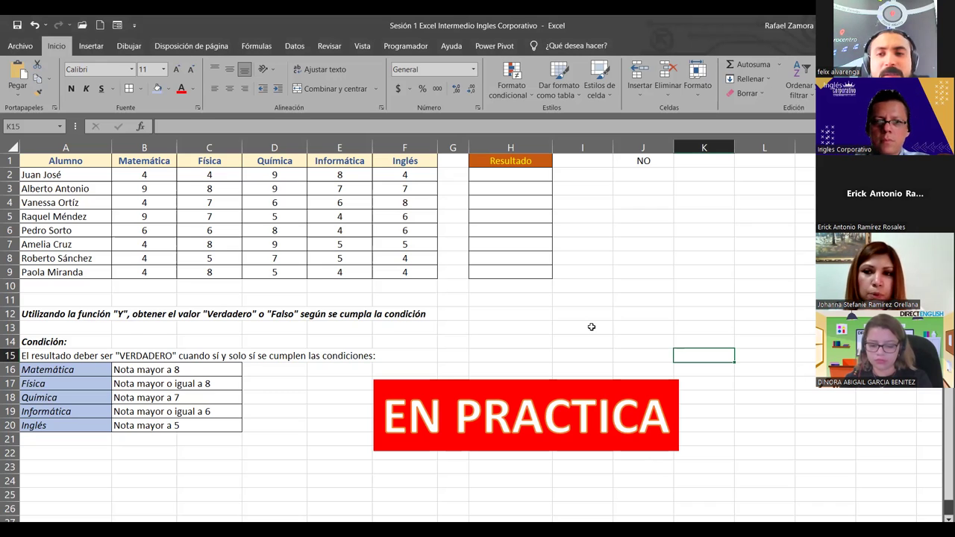
# Begin a >= comparison in cell J4 under the NO heading, then switch away from Excel
pyautogui.click(648, 205)
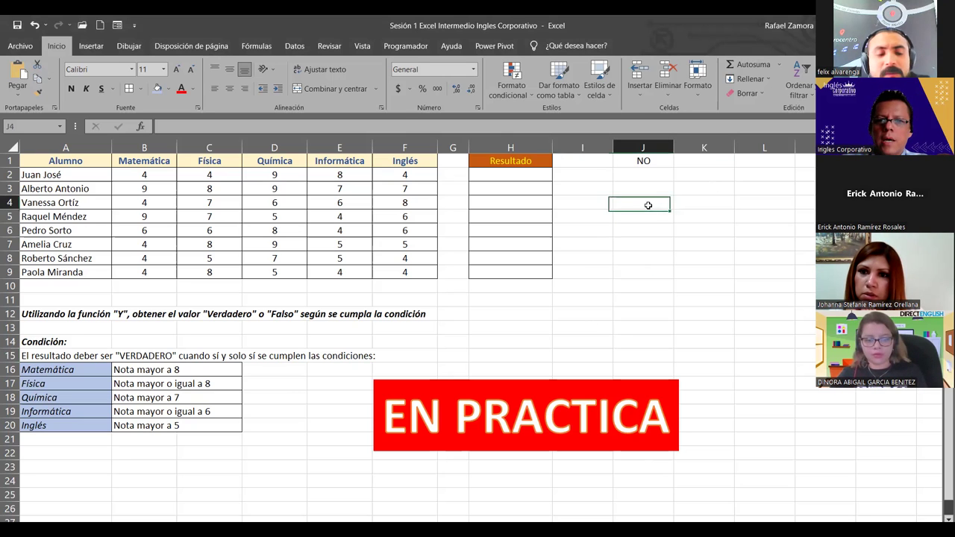
pyautogui.write('>')
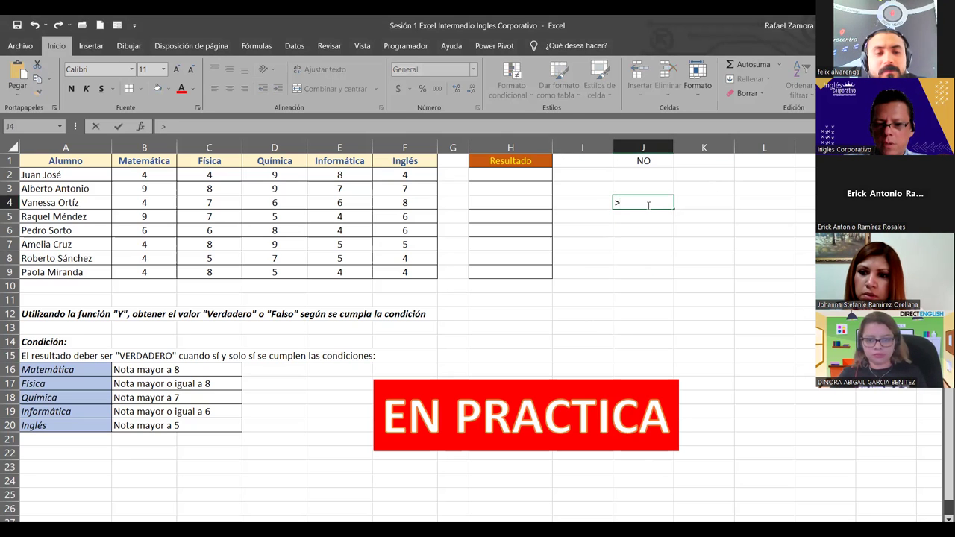
pyautogui.write('=')
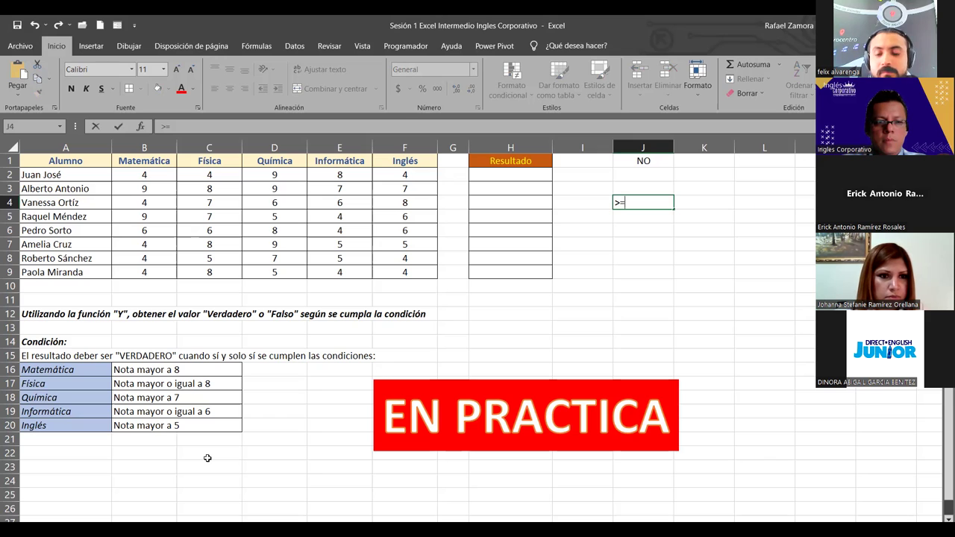
pyautogui.hotkey('alt', 'Tab')
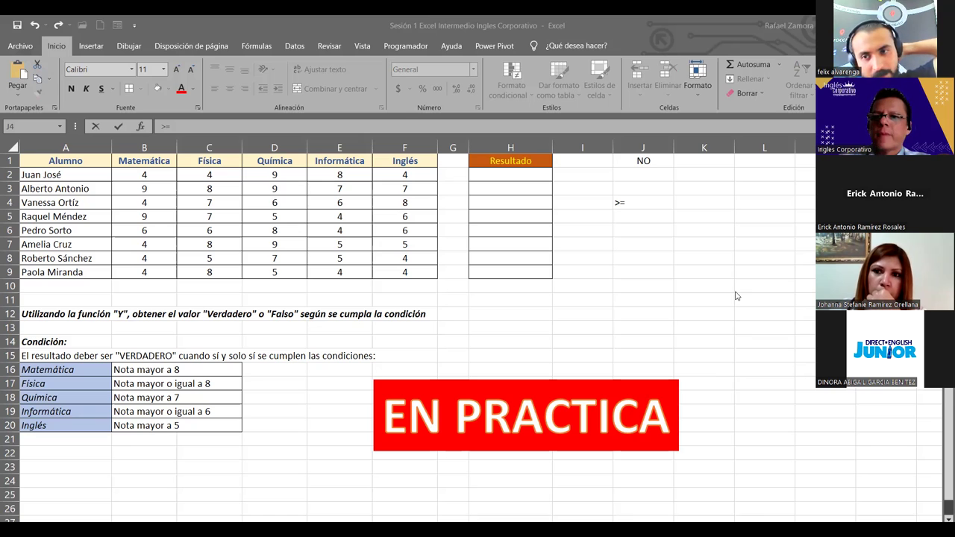
# Back in Excel, cancel the >= entry in J4, select J10, then switch away again
pyautogui.click(649, 26)
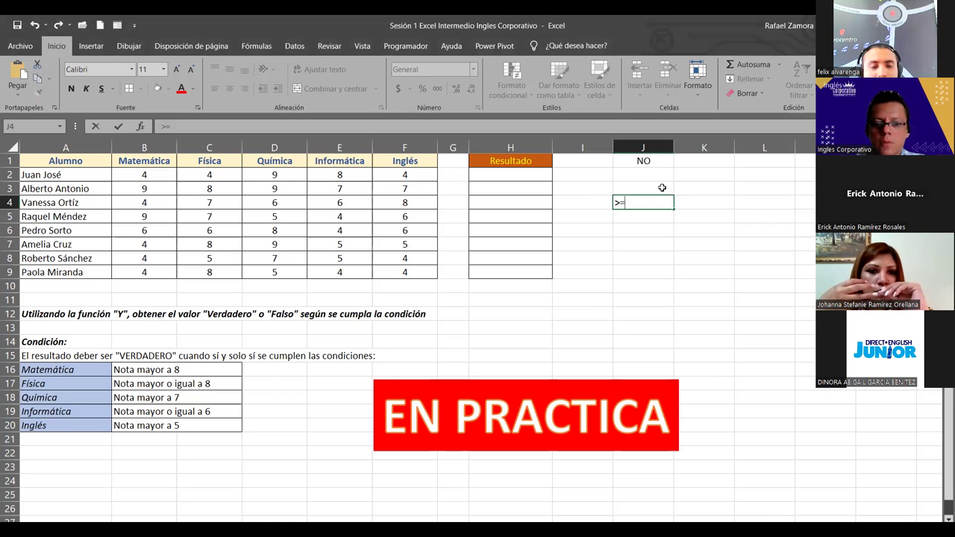
pyautogui.press('Escape')
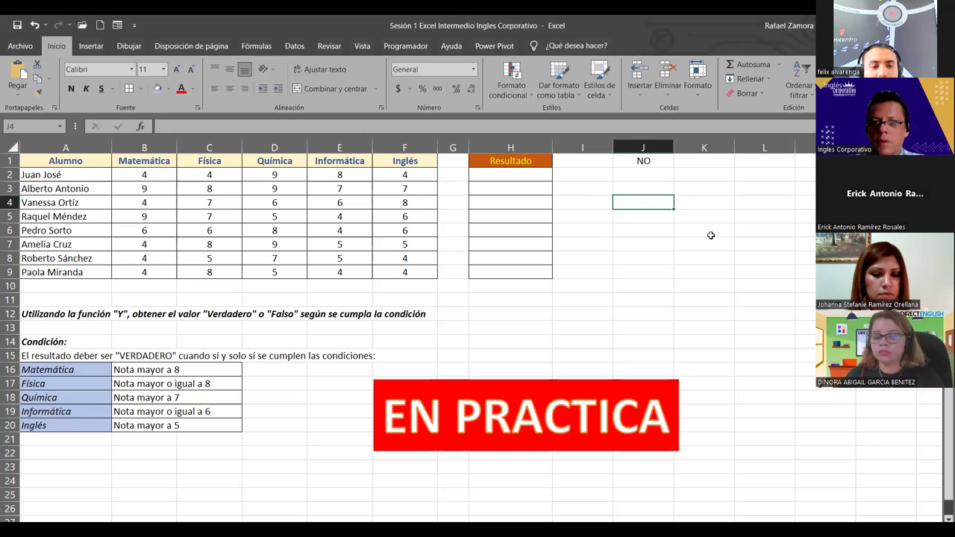
pyautogui.click(655, 281)
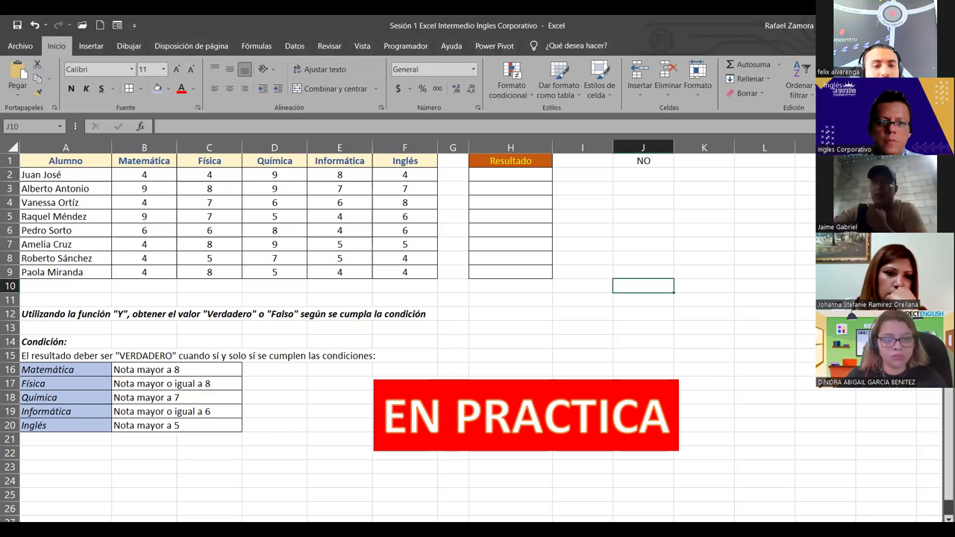
pyautogui.hotkey('alt', 'Tab')
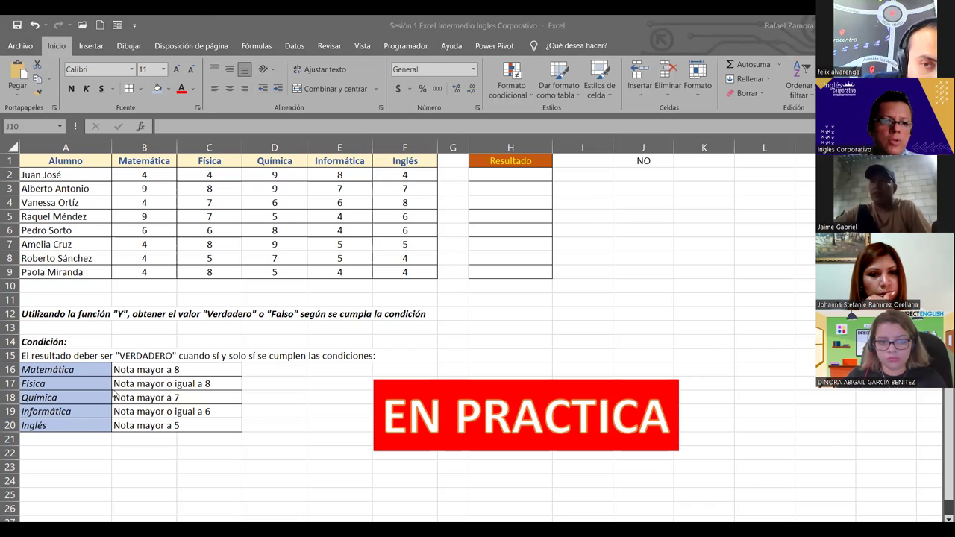
pyautogui.click(201, 19)
pyautogui.moveTo(147, 373); pyautogui.dragTo(143, 422)
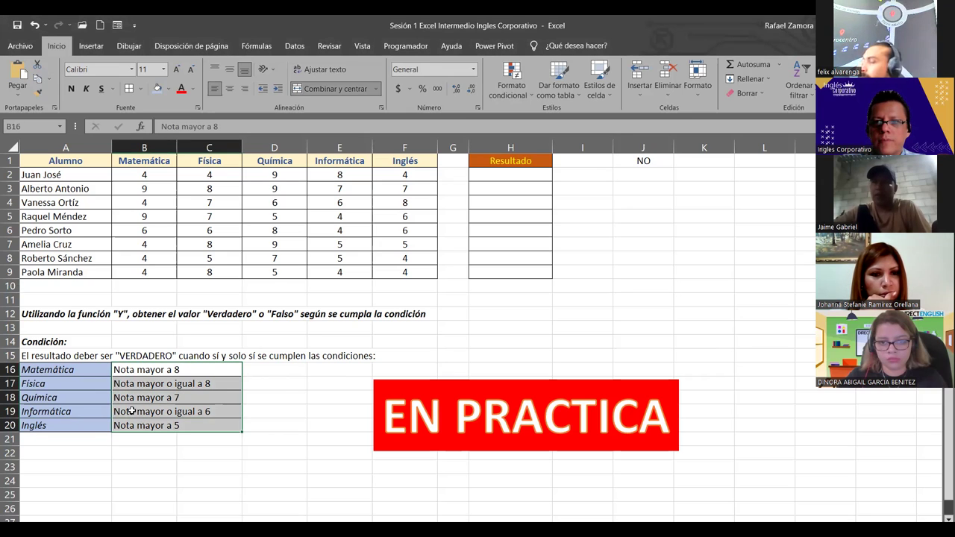
pyautogui.moveTo(131, 372); pyautogui.dragTo(127, 425)
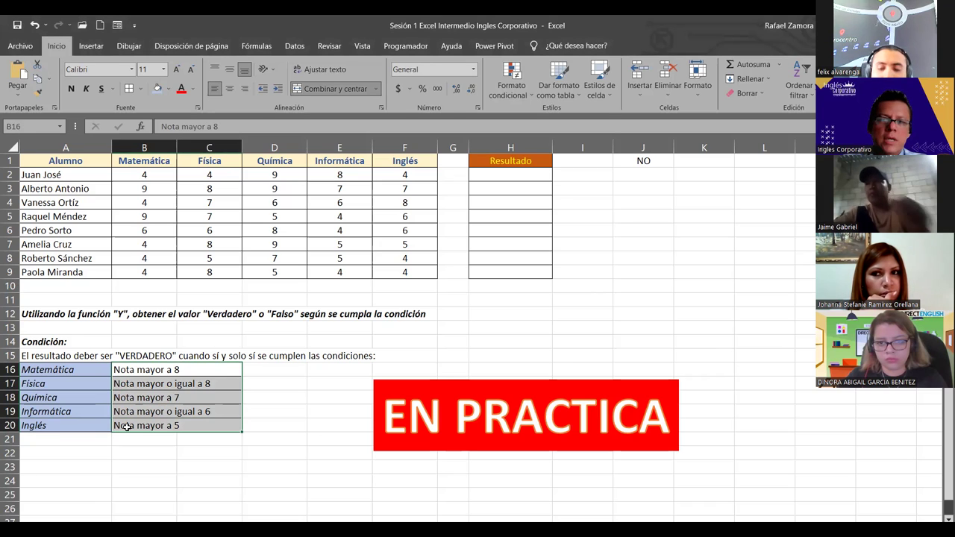
pyautogui.click(489, 177)
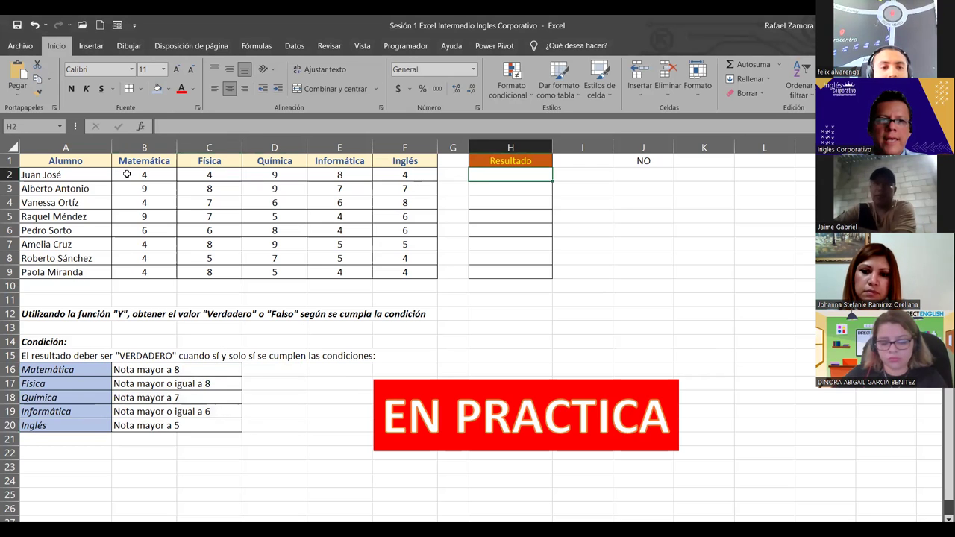
pyautogui.click(129, 173)
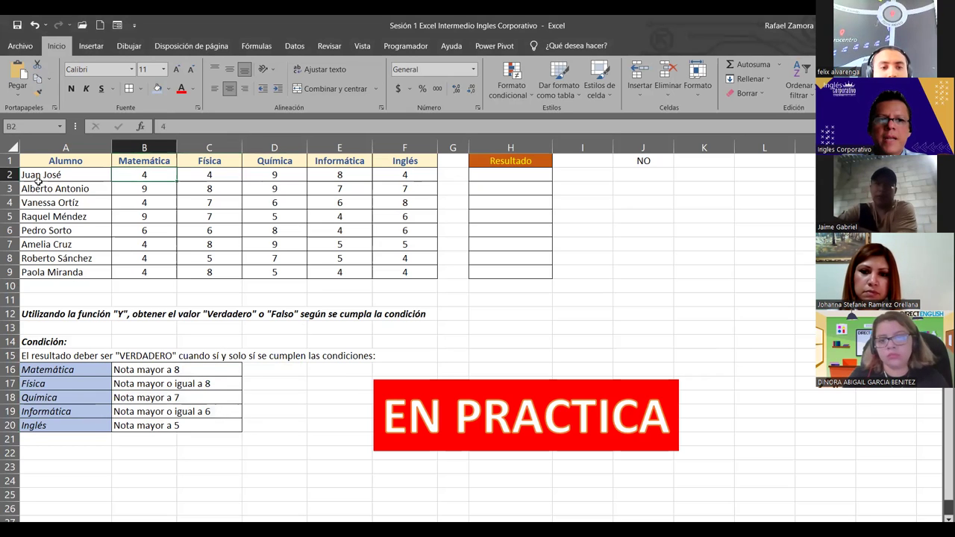
pyautogui.keyDown('shift'); pyautogui.click(149, 271); pyautogui.keyUp('shift')
pyautogui.click(135, 173)
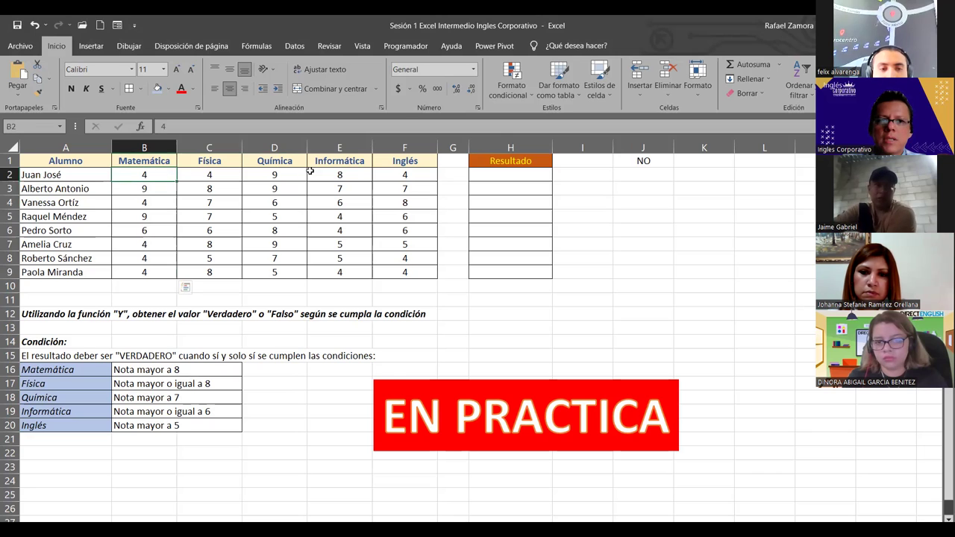
pyautogui.moveTo(310, 172); pyautogui.dragTo(406, 174)
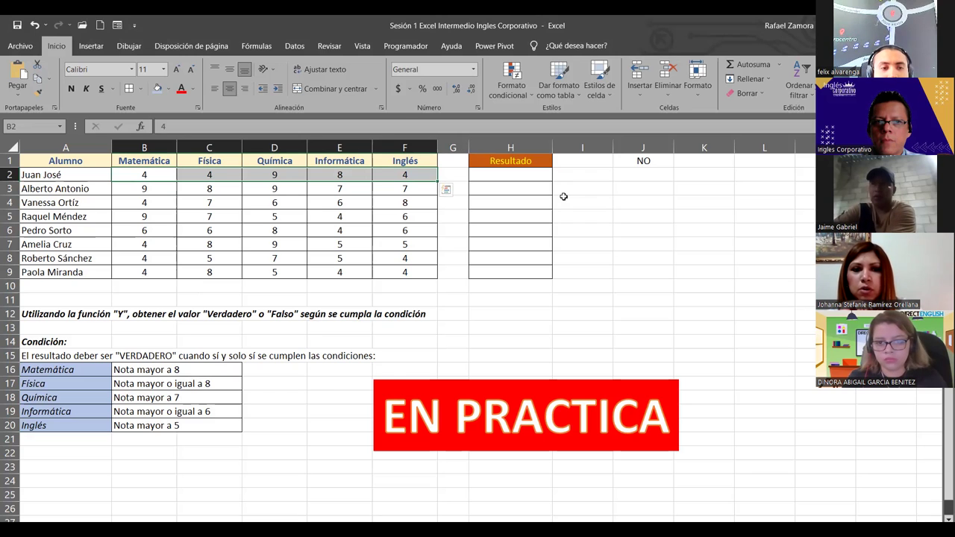
pyautogui.click(525, 179)
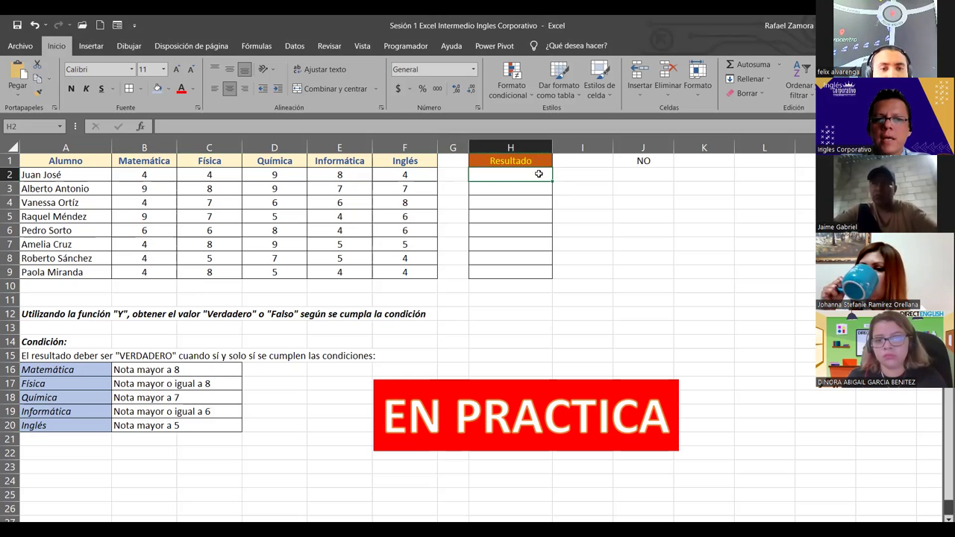
pyautogui.moveTo(158, 175); pyautogui.dragTo(130, 272)
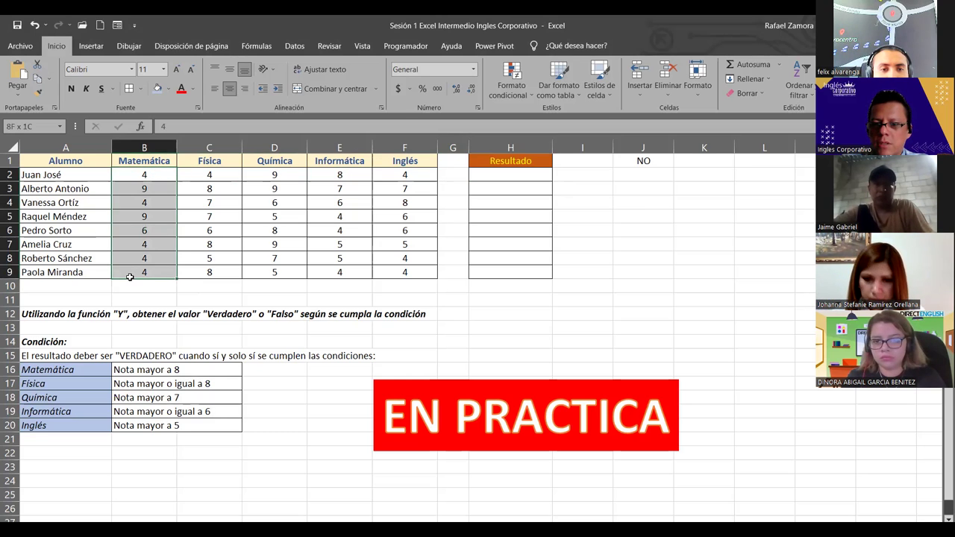
pyautogui.moveTo(148, 175)
pyautogui.mouseDown()
pyautogui.moveTo(439, 172)
pyautogui.moveTo(257, 167)
pyautogui.mouseUp()
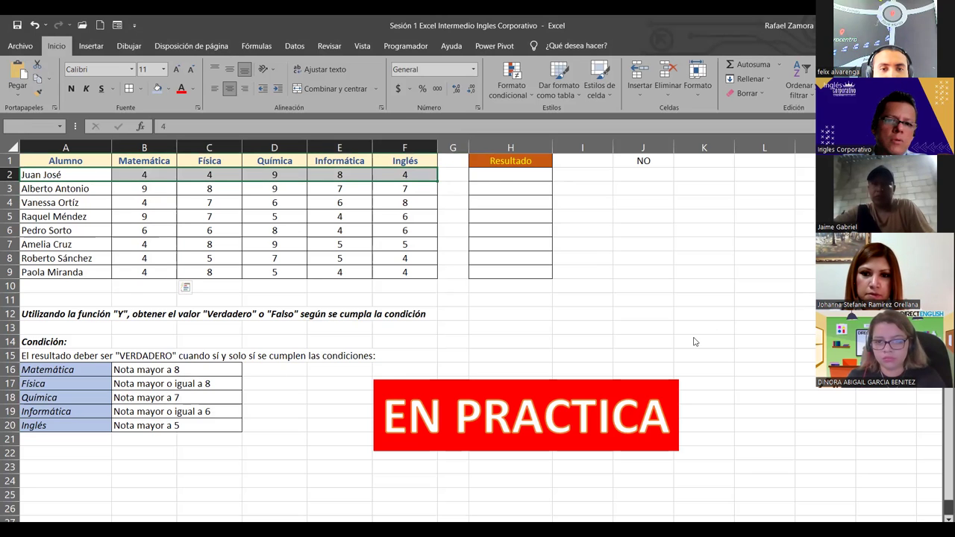
pyautogui.click(554, 314)
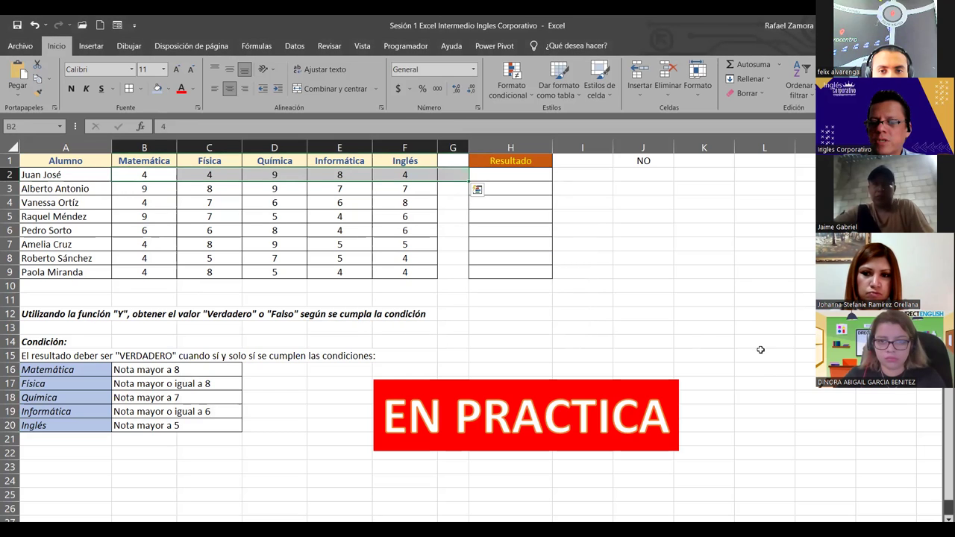
pyautogui.click(634, 255)
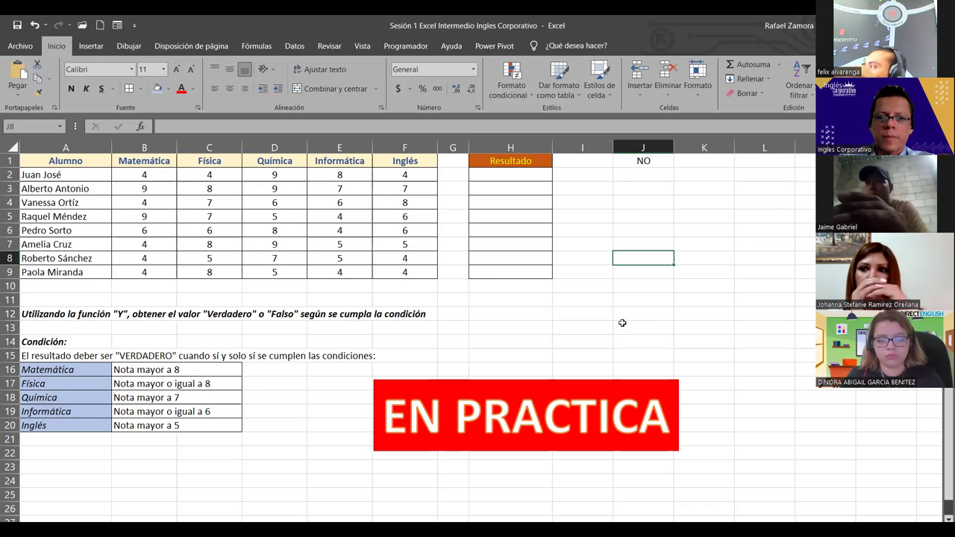
# Select H2, the first Resultado cell, before leaving the workbook
pyautogui.click(539, 179)
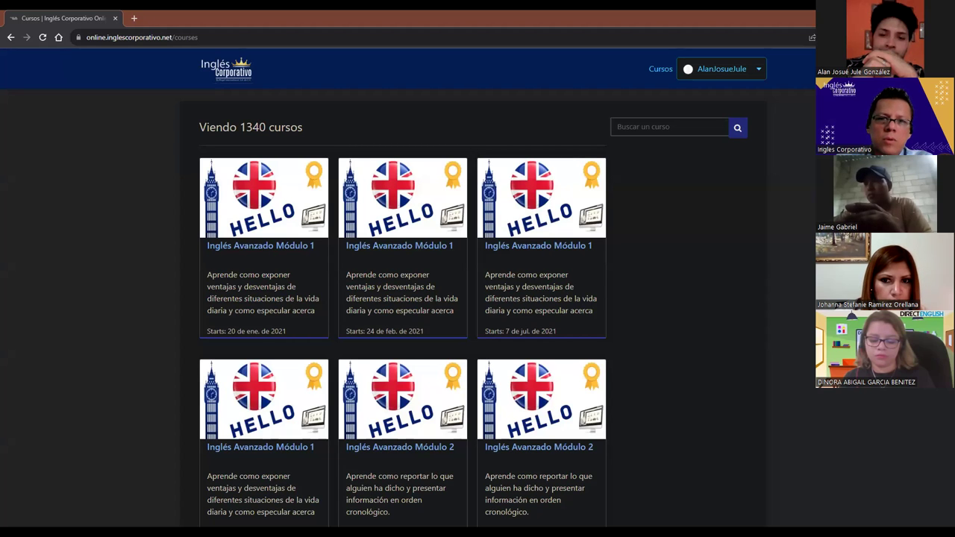
# Scroll the Cursos catalog past Excel para análisis financiero and Marketing Digital to Inglés Principiante Módulo 1
pyautogui.scroll(-4, 678, 268)
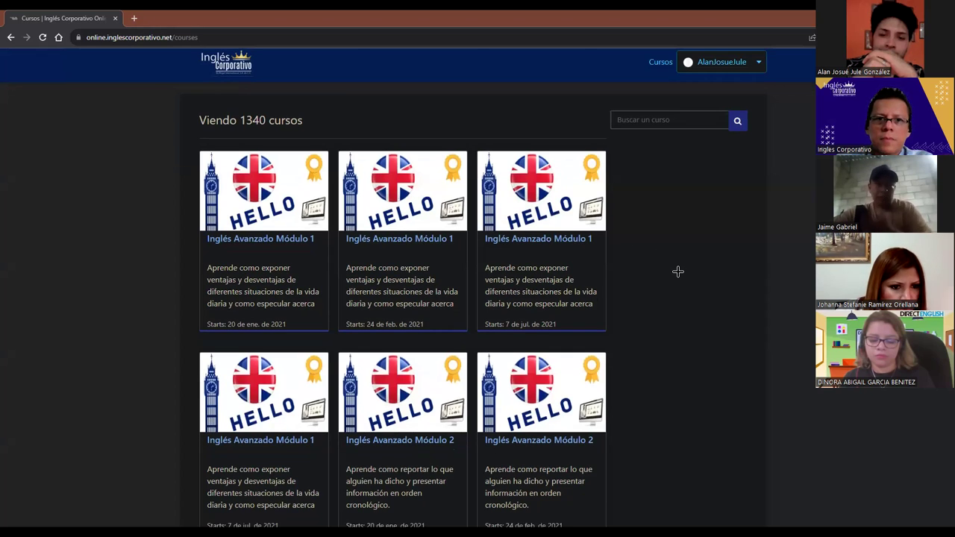
pyautogui.scroll(-1, 284, 250)
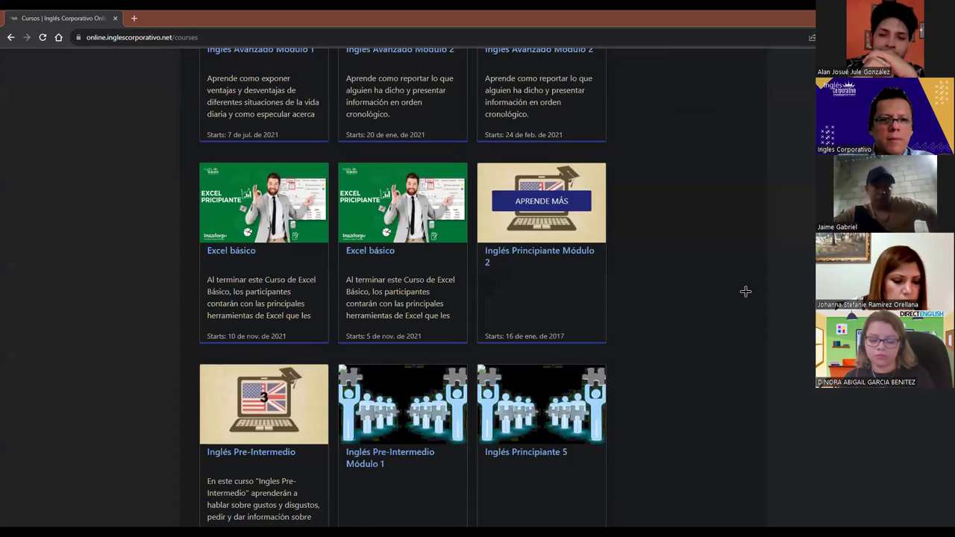
pyautogui.scroll(-3, 744, 293)
pyautogui.scroll(3, 492, 298)
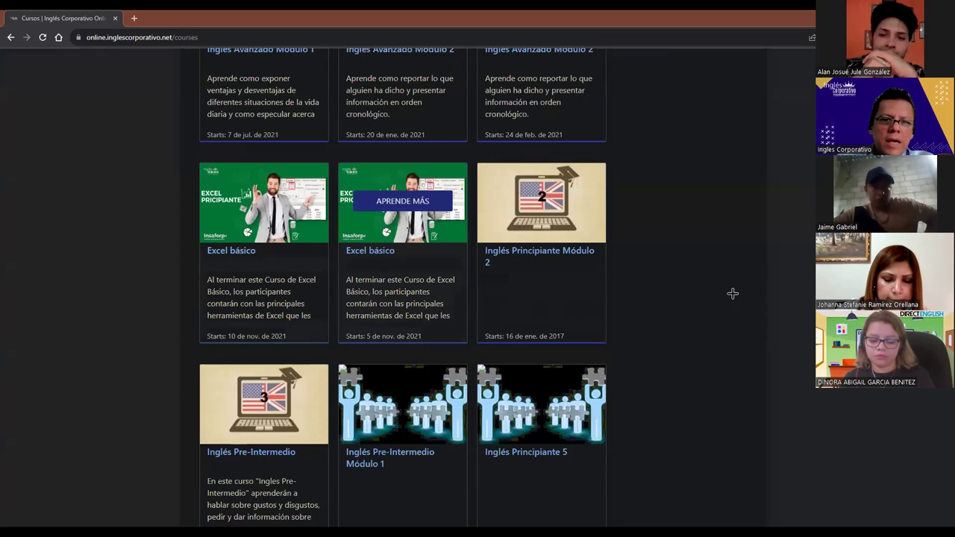
pyautogui.scroll(-2, 731, 292)
pyautogui.scroll(-5, 748, 292)
pyautogui.scroll(-1, 748, 292)
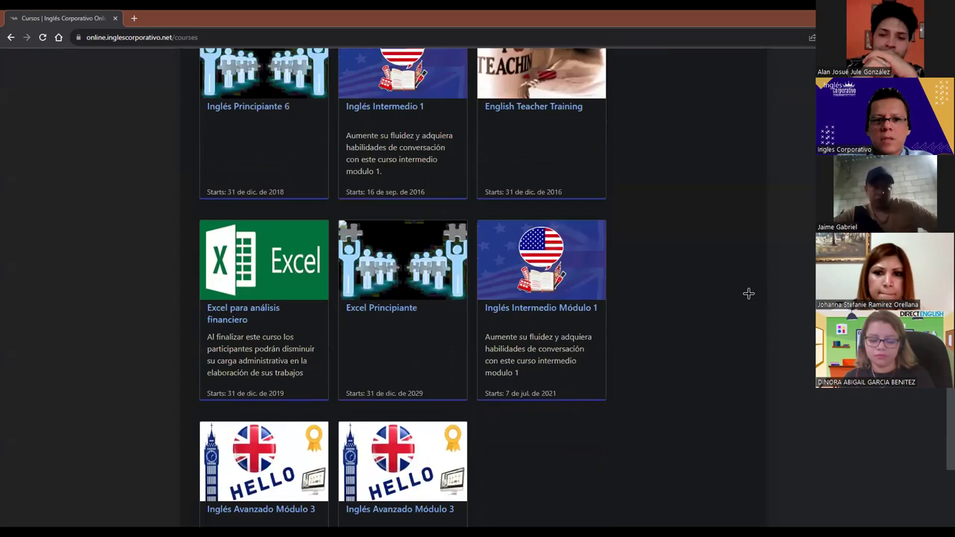
pyautogui.scroll(-1, 748, 291)
pyautogui.scroll(-4, 748, 293)
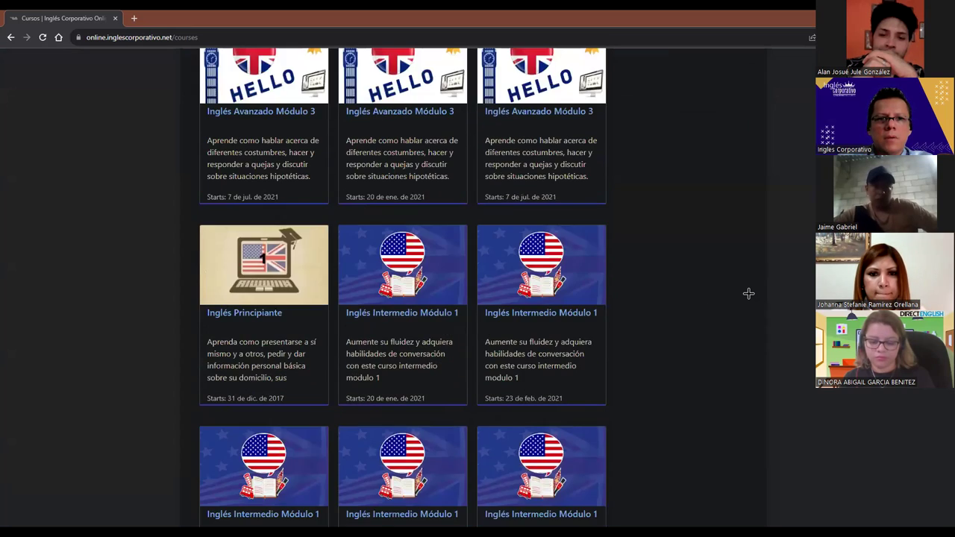
pyautogui.scroll(-4, 748, 293)
pyautogui.scroll(-3, 748, 293)
pyautogui.scroll(4, 747, 293)
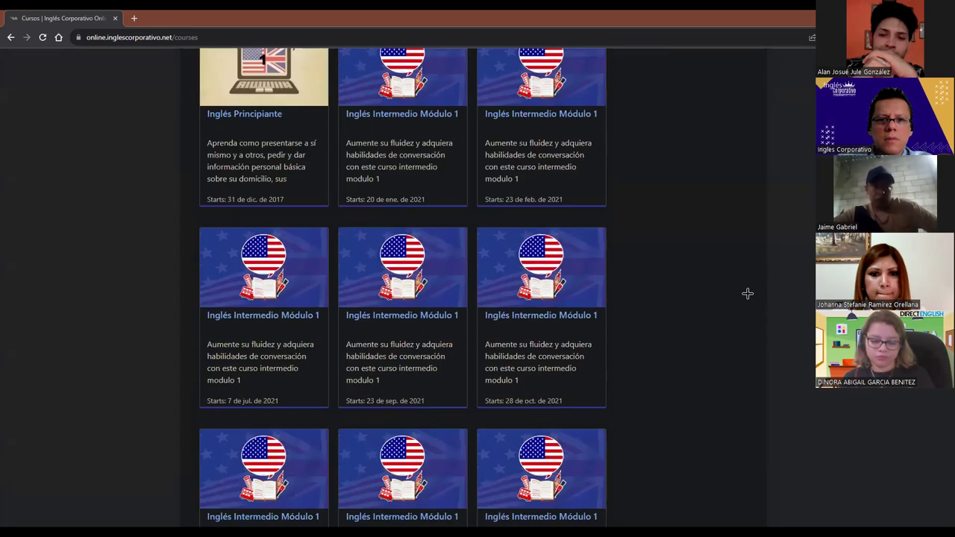
pyautogui.scroll(5, 491, 326)
pyautogui.moveTo(245, 341)
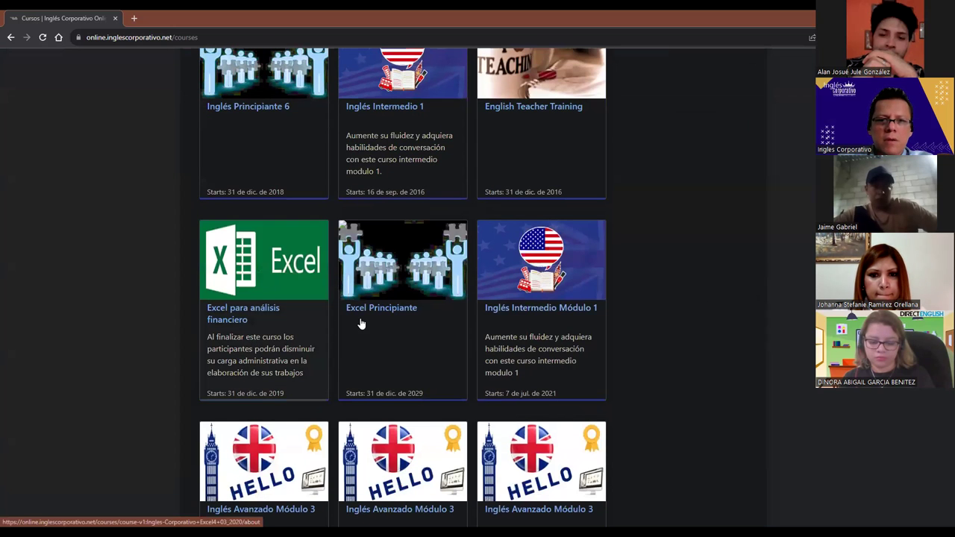
pyautogui.scroll(-1, 722, 302)
pyautogui.scroll(-5, 722, 302)
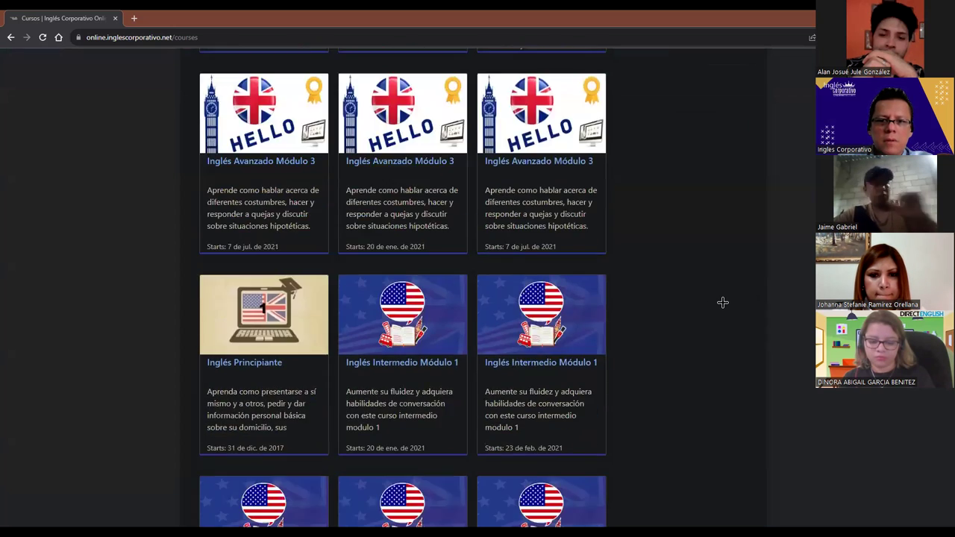
pyautogui.scroll(-3, 722, 302)
pyautogui.scroll(-3, 722, 302)
pyautogui.scroll(-4, 722, 302)
pyautogui.scroll(-3, 722, 302)
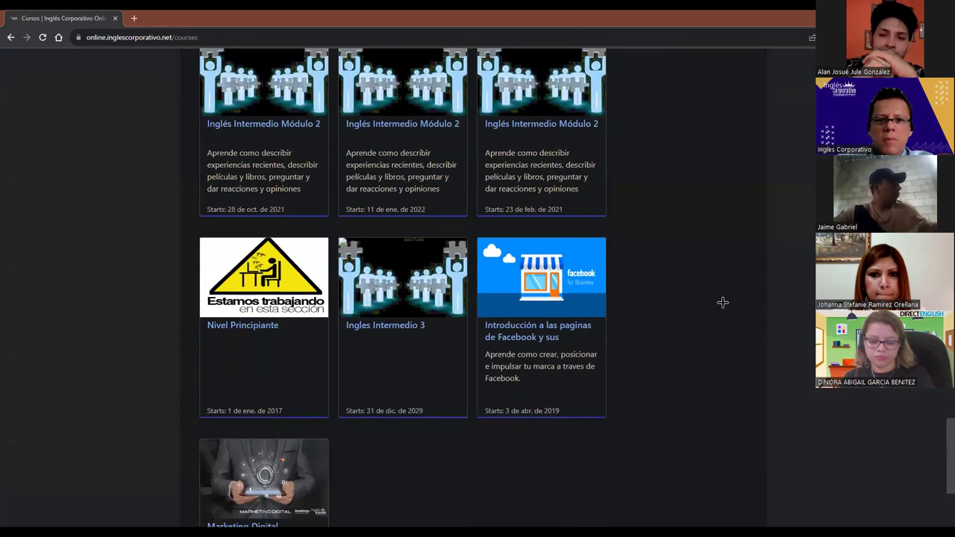
pyautogui.scroll(-1, 722, 302)
pyautogui.scroll(-1, 722, 302)
pyautogui.scroll(-2, 721, 302)
pyautogui.scroll(-1, 722, 302)
pyautogui.scroll(-3, 722, 302)
pyautogui.scroll(-3, 741, 324)
pyautogui.scroll(-3, 741, 324)
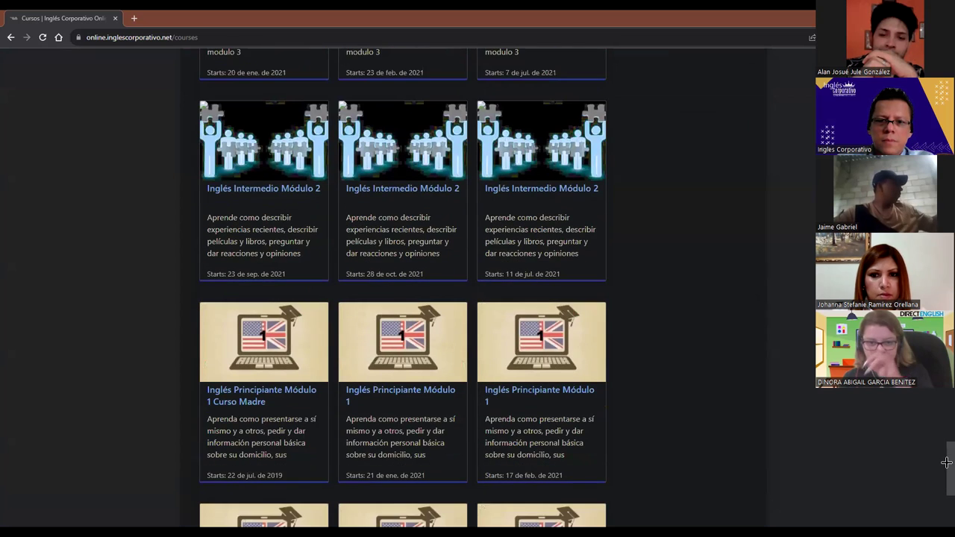
# Search the course catalog for 'Excel intermedio'
pyautogui.press('Home')
pyautogui.click(696, 126)
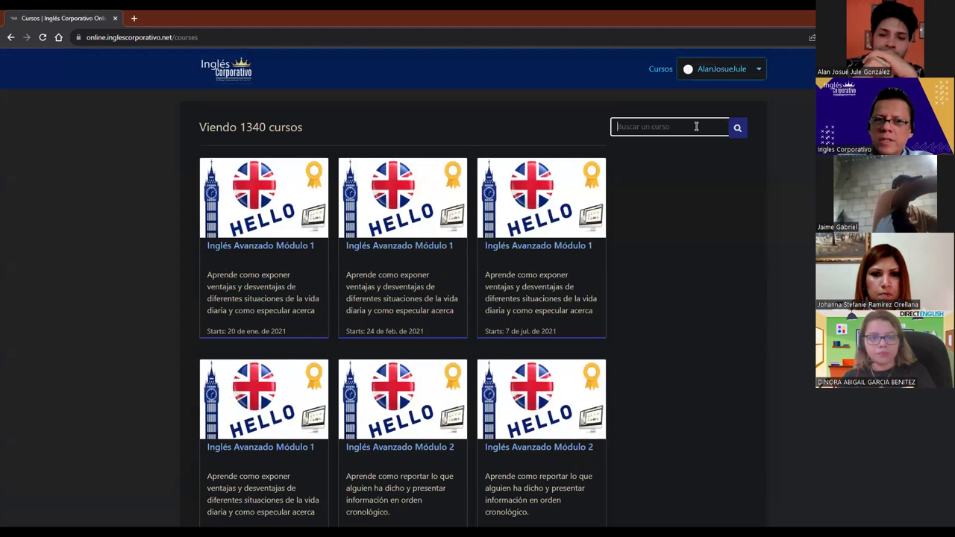
pyautogui.write('Excel')
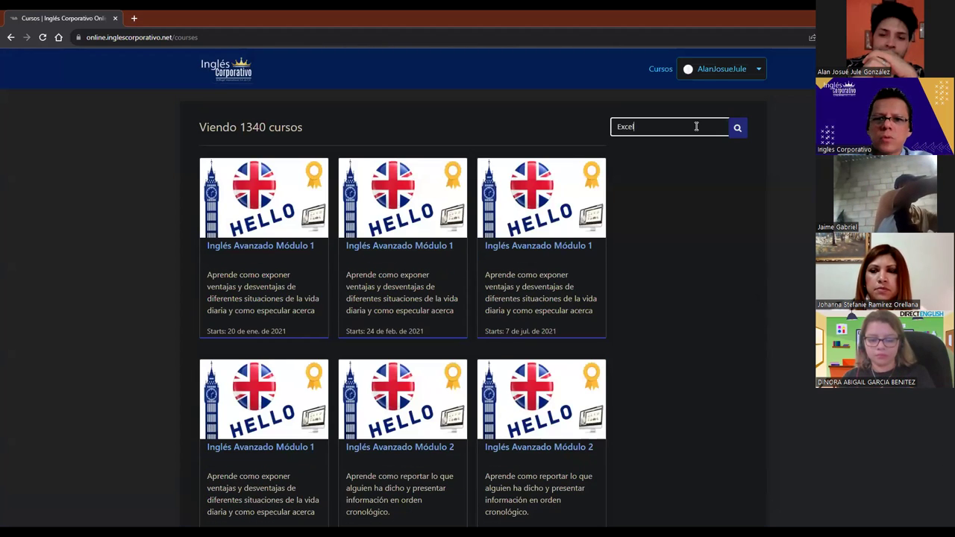
pyautogui.write(' intermedio')
pyautogui.click(733, 132)
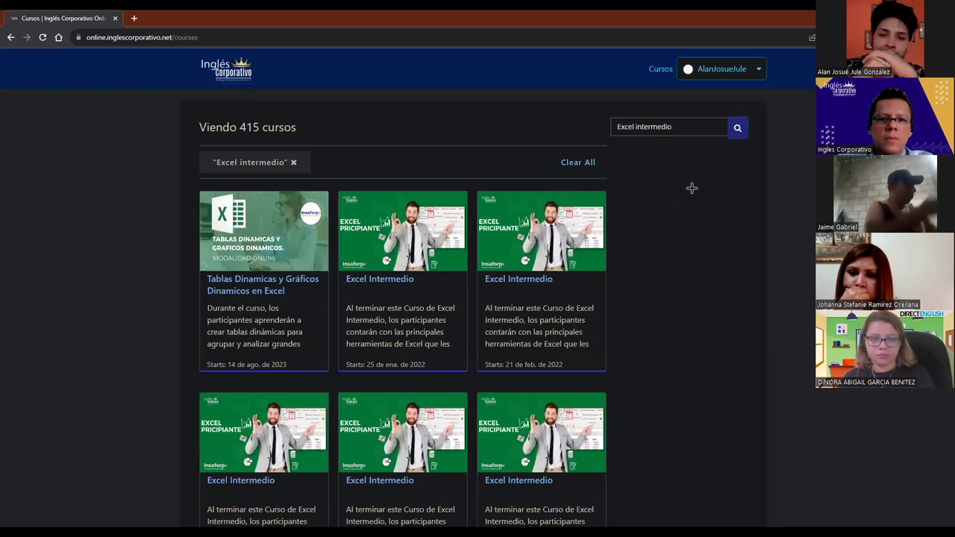
# Look over the 415 Excel intermedio results, then go to the Mis cursos dashboard
pyautogui.scroll(-1, 690, 188)
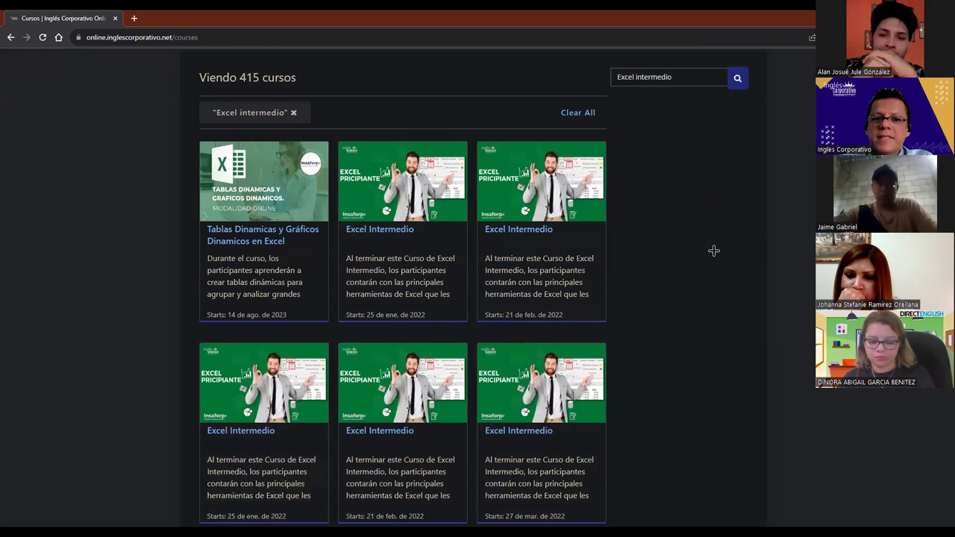
pyautogui.scroll(-4, 713, 251)
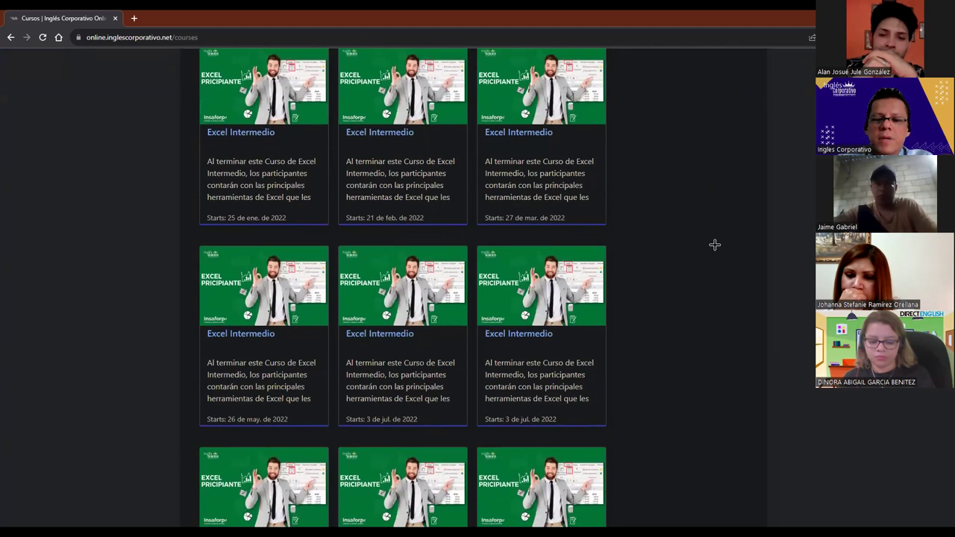
pyautogui.scroll(5, 714, 244)
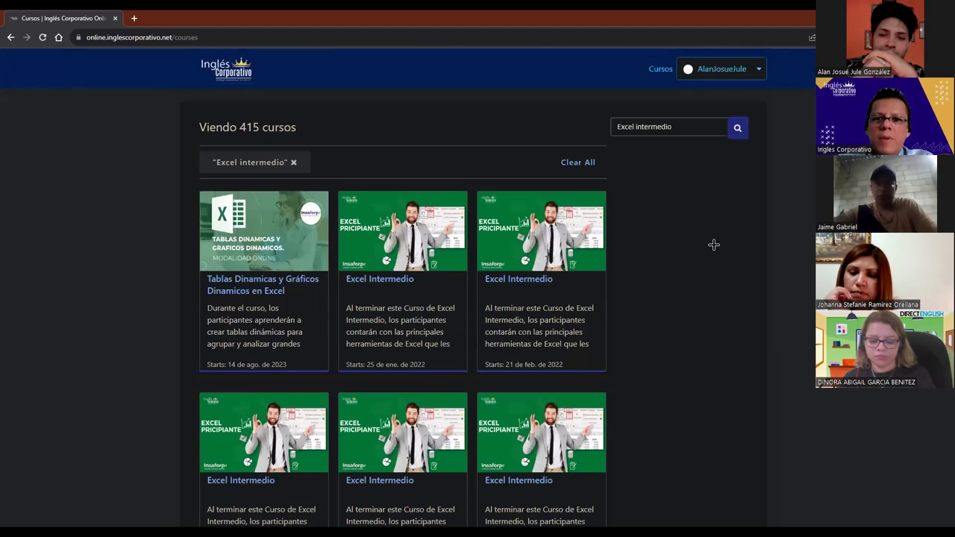
pyautogui.click(237, 76)
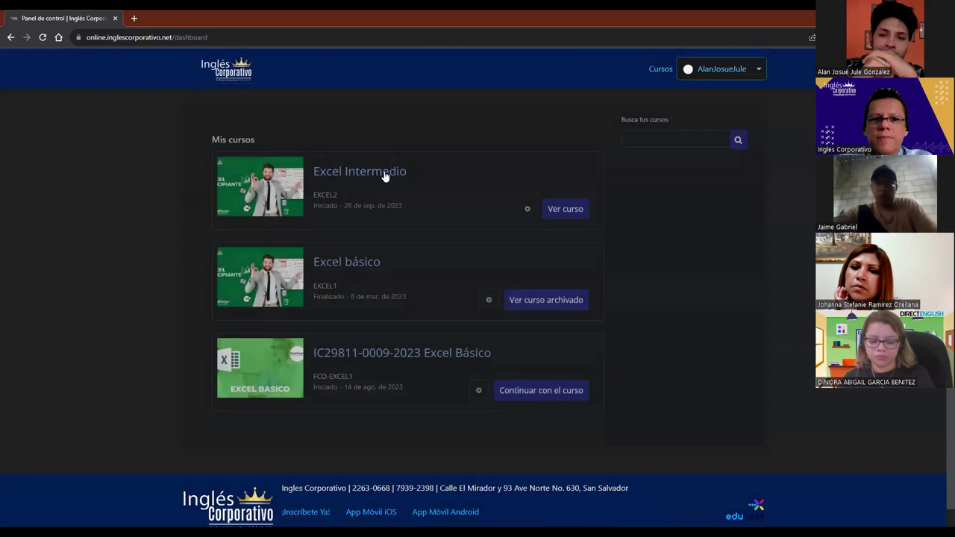
# Open the Excel Intermedio course and its Funciones Lógicas y Condicionales homework under Sección 1
pyautogui.click(565, 210)
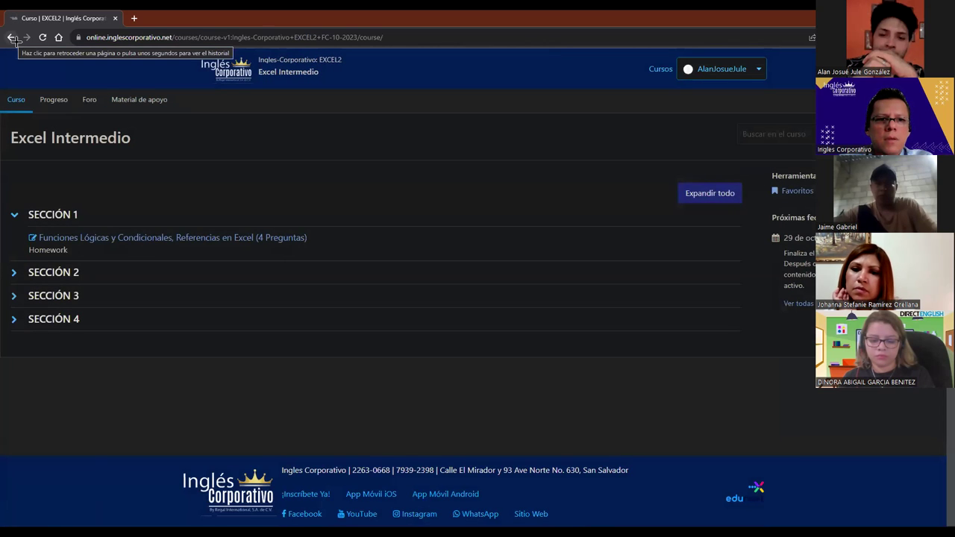
pyautogui.moveTo(784, 237); pyautogui.dragTo(821, 238)
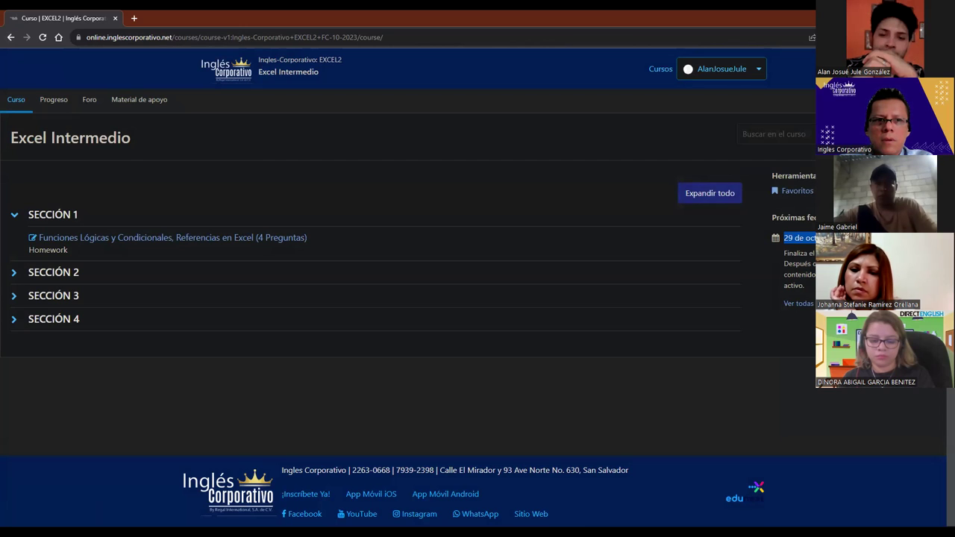
pyautogui.click(821, 238)
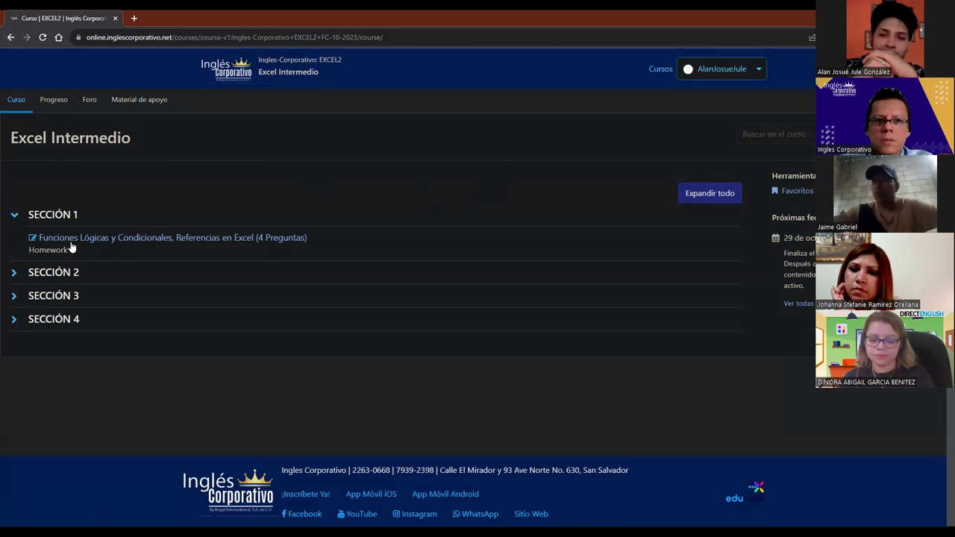
pyautogui.click(56, 216)
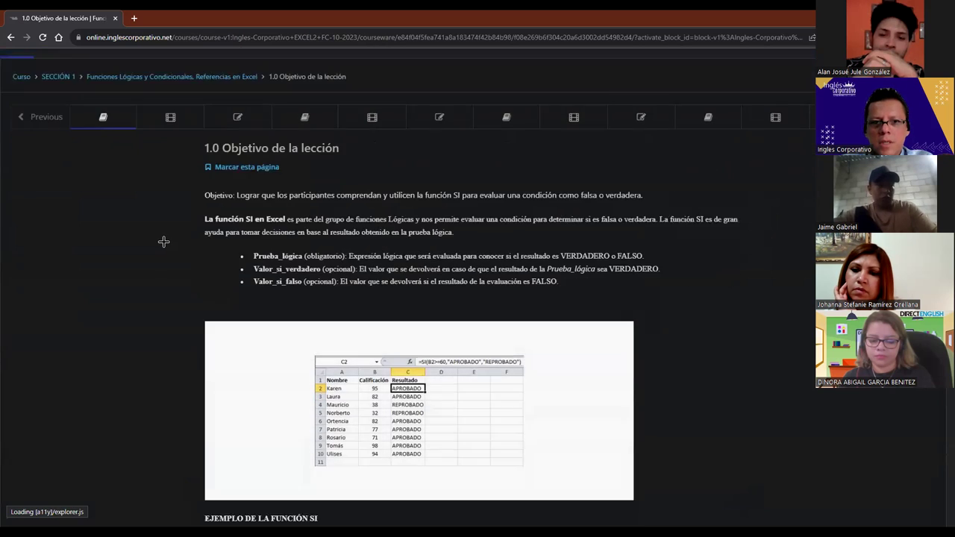
# Read lesson 1.0 down to the =SI(B2>=60,"APROBADO","REPROBADO") example and its arguments illustration
pyautogui.scroll(-1, 164, 242)
pyautogui.scroll(-2, 164, 241)
pyautogui.scroll(-4, 168, 240)
pyautogui.scroll(6, 174, 240)
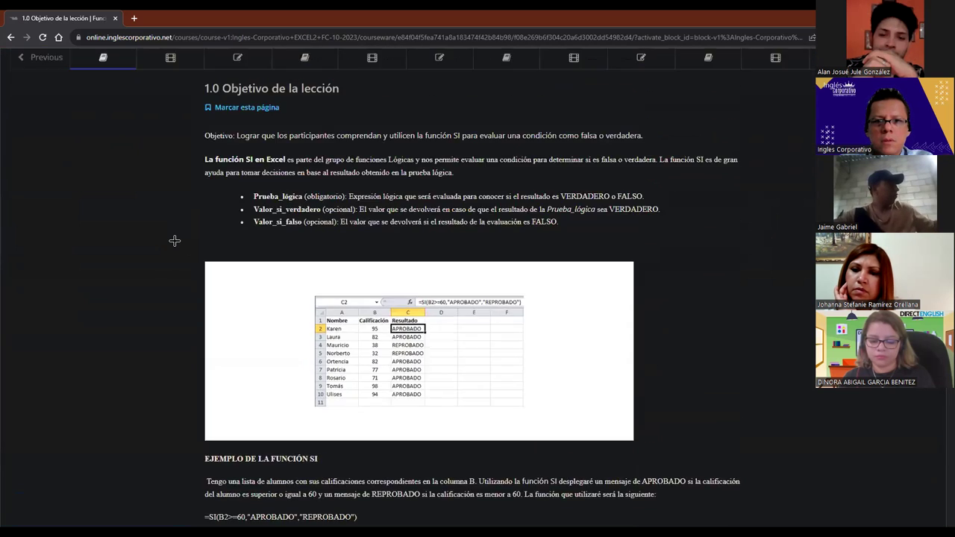
pyautogui.scroll(3, 173, 241)
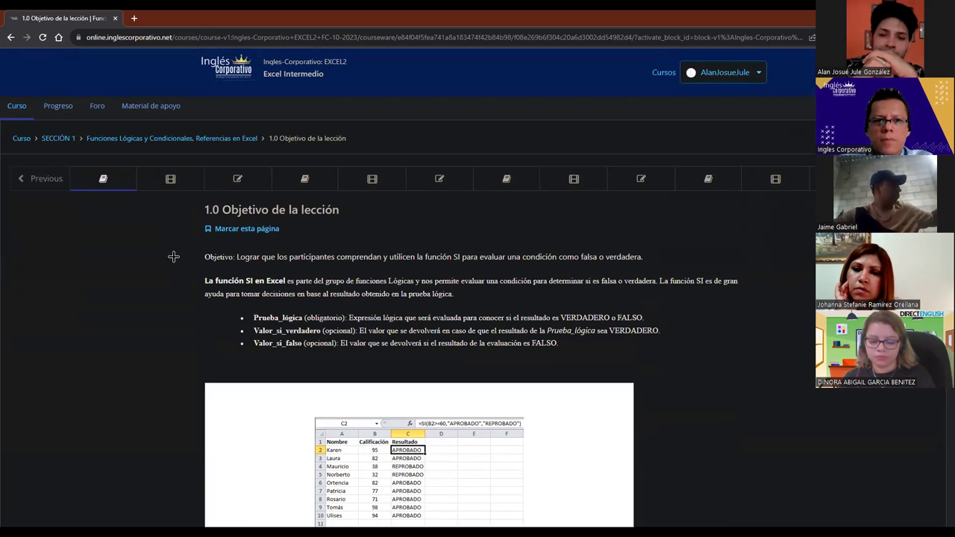
pyautogui.scroll(-5, 173, 255)
pyautogui.scroll(-4, 173, 255)
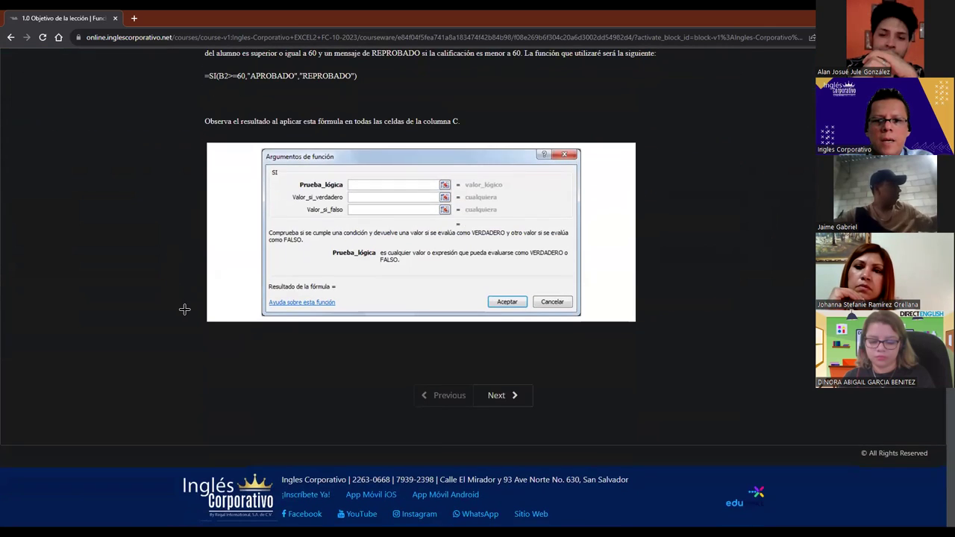
pyautogui.scroll(5, 187, 306)
pyautogui.scroll(4, 187, 300)
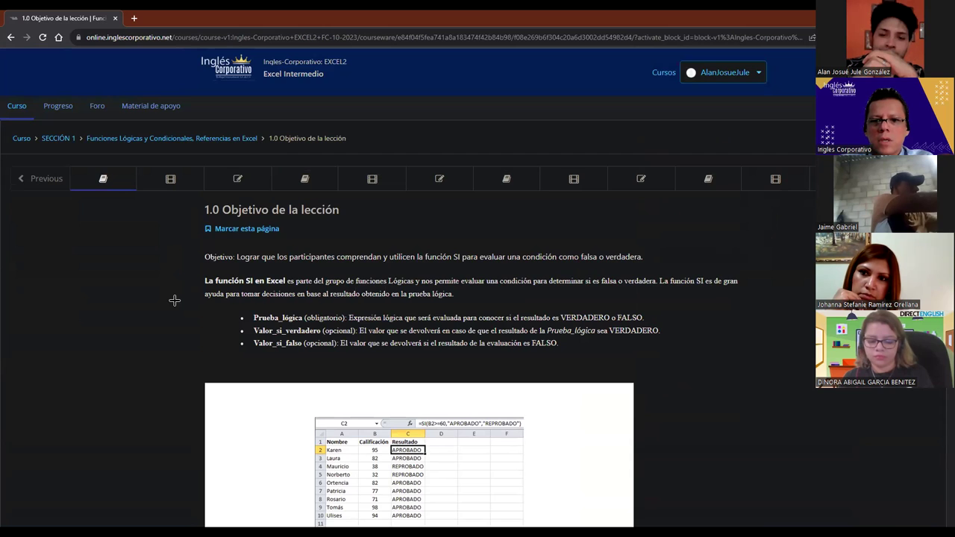
pyautogui.scroll(-1, 175, 298)
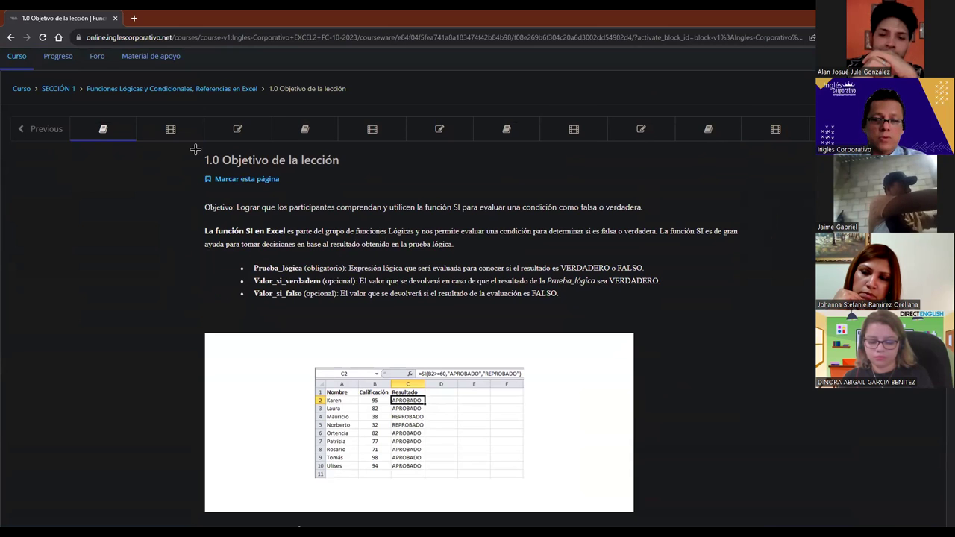
pyautogui.click(172, 89)
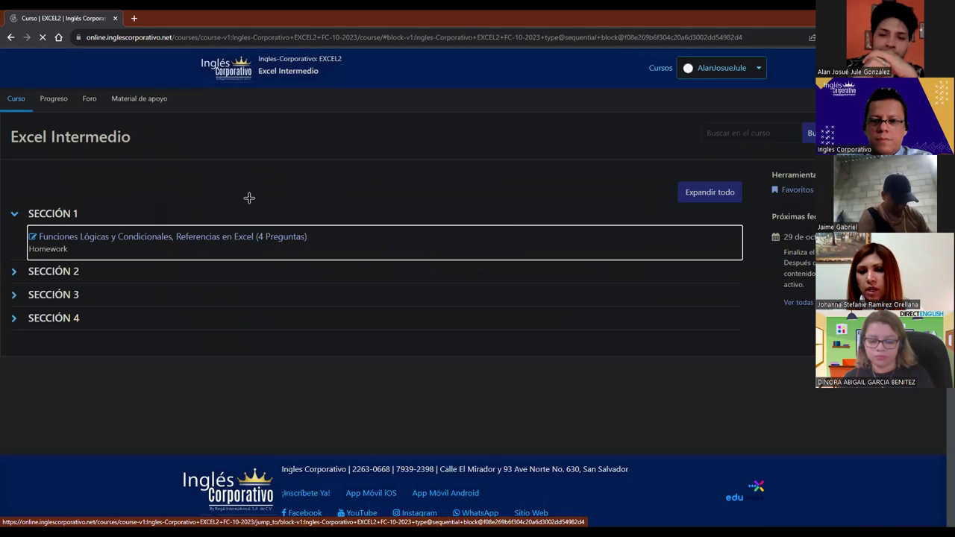
pyautogui.click(433, 277)
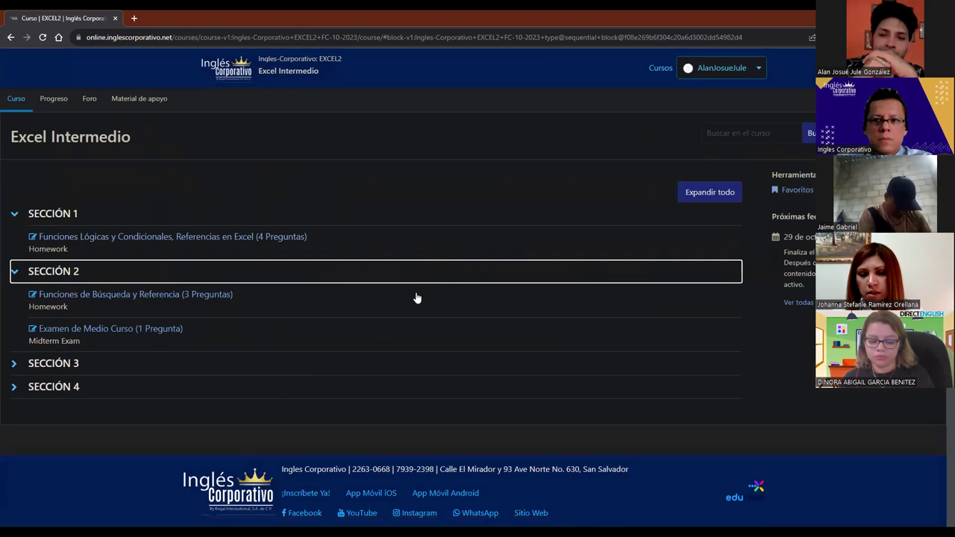
pyautogui.click(281, 371)
pyautogui.click(134, 407)
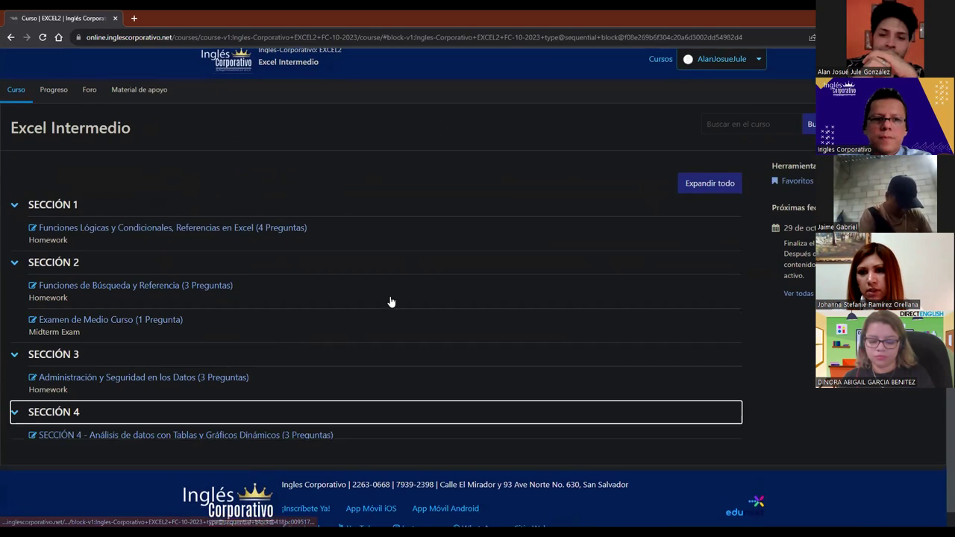
pyautogui.scroll(-1, 401, 300)
pyautogui.scroll(1, 410, 385)
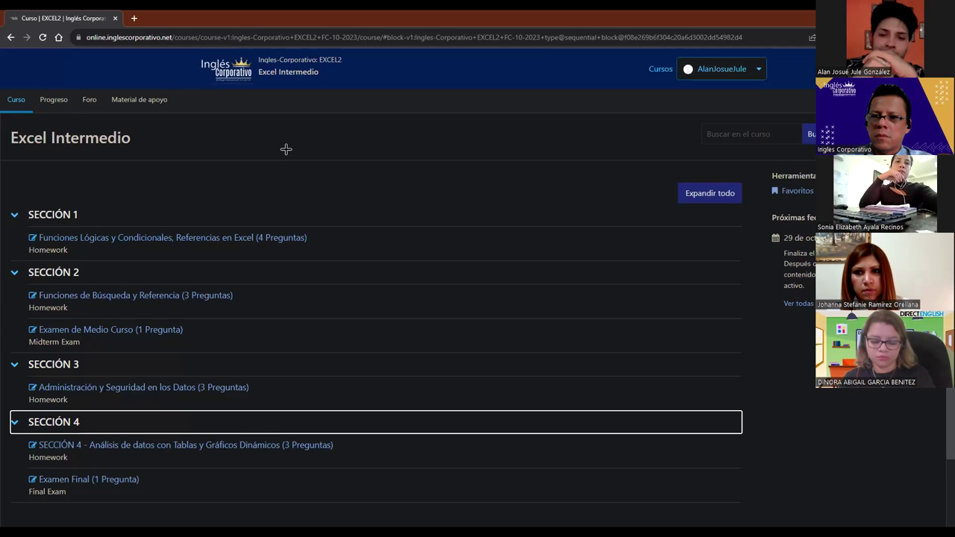
pyautogui.scroll(-2, 286, 149)
pyautogui.scroll(2, 341, 156)
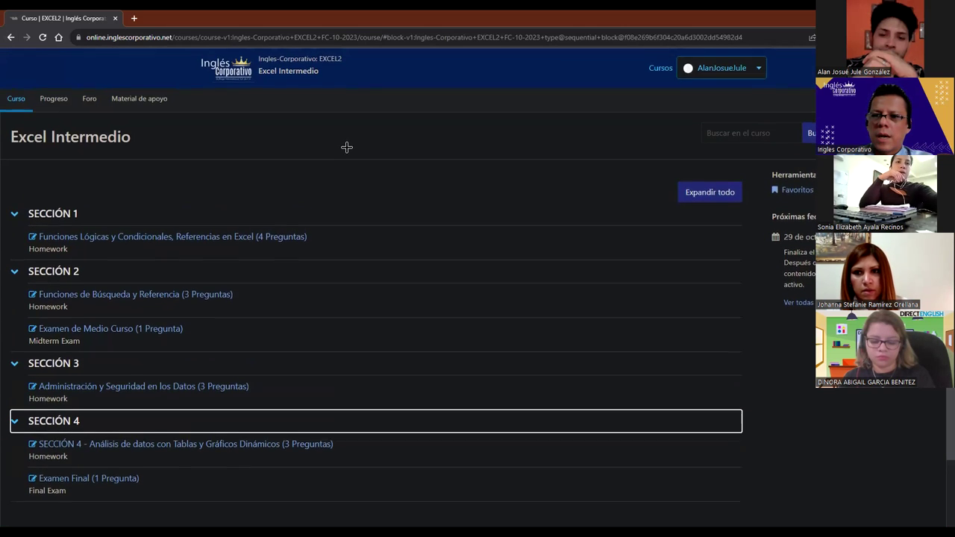
pyautogui.scroll(-1, 347, 147)
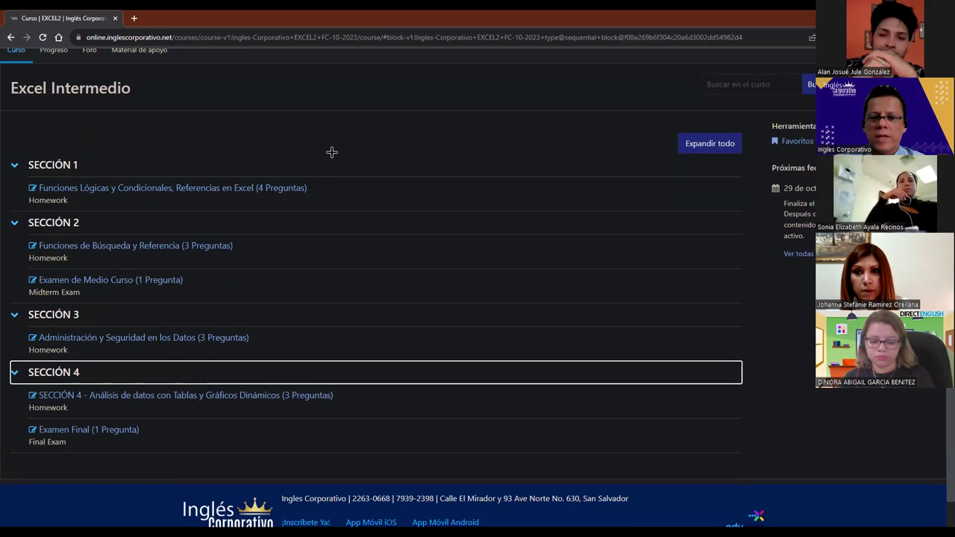
pyautogui.scroll(1, 330, 160)
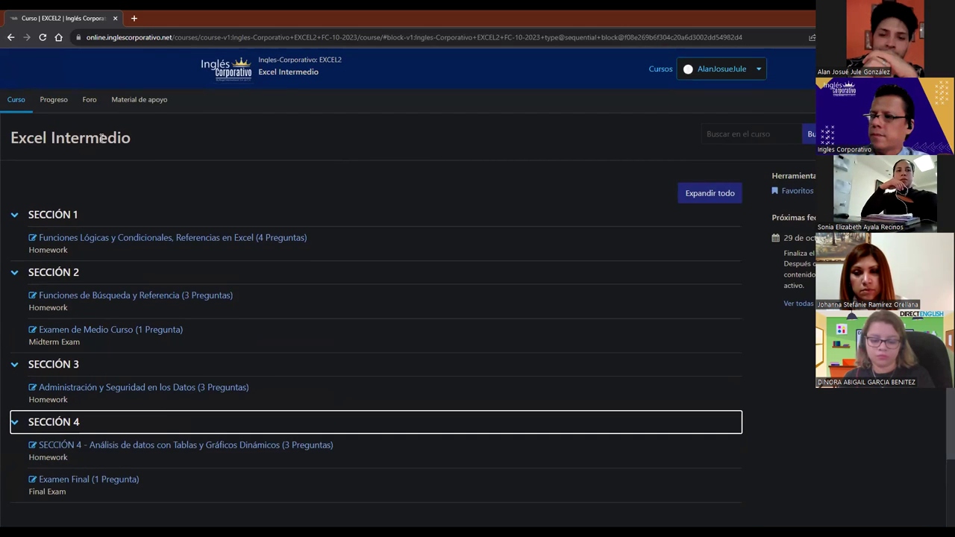
pyautogui.scroll(-1, 358, 179)
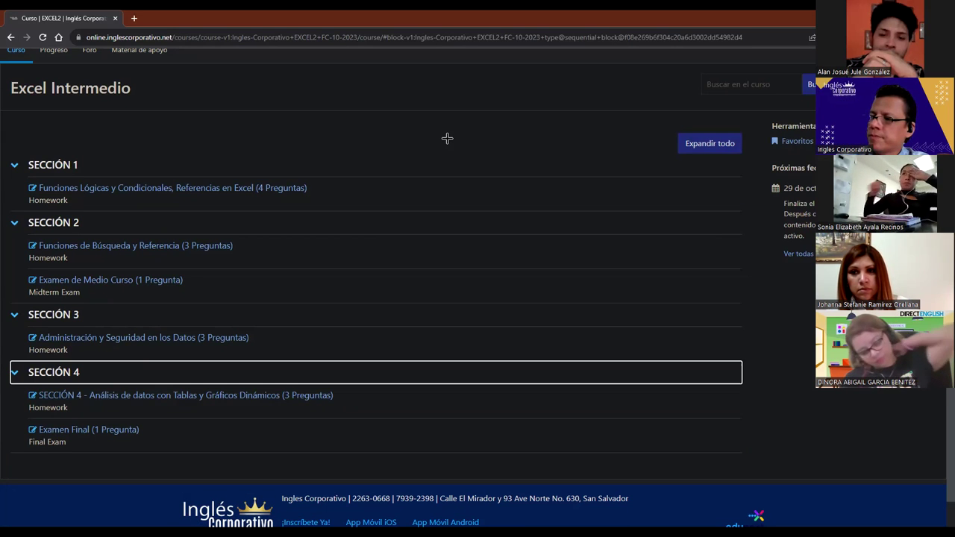
pyautogui.scroll(1, 447, 138)
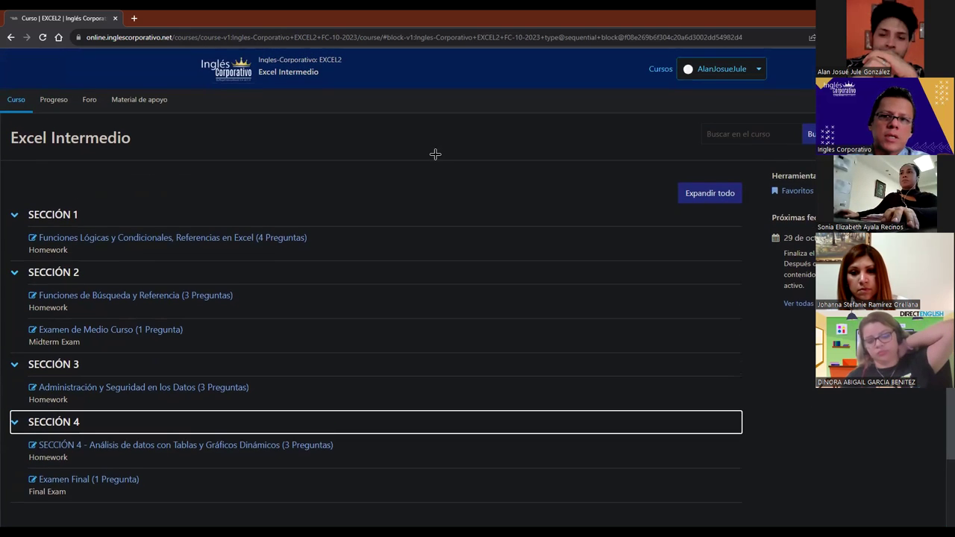
pyautogui.scroll(-1, 434, 155)
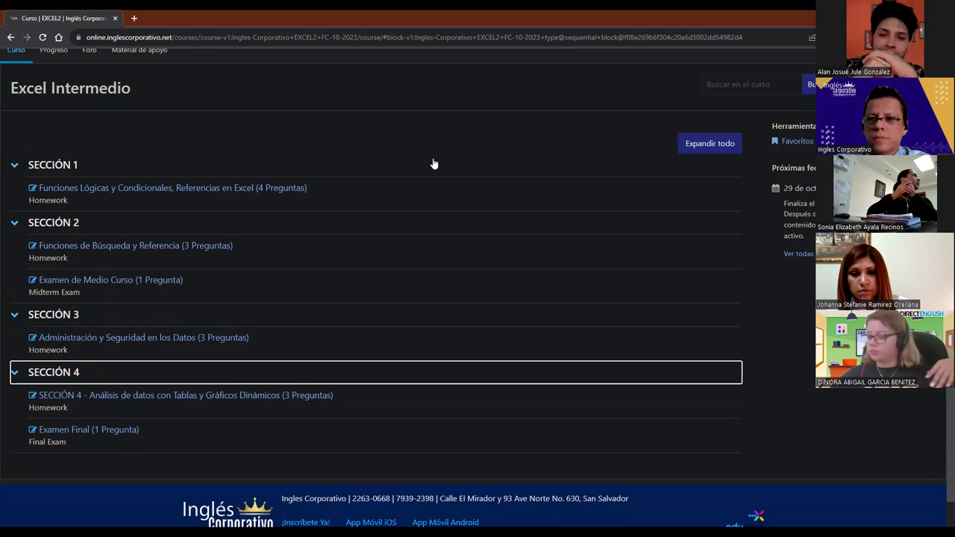
pyautogui.scroll(1, 433, 163)
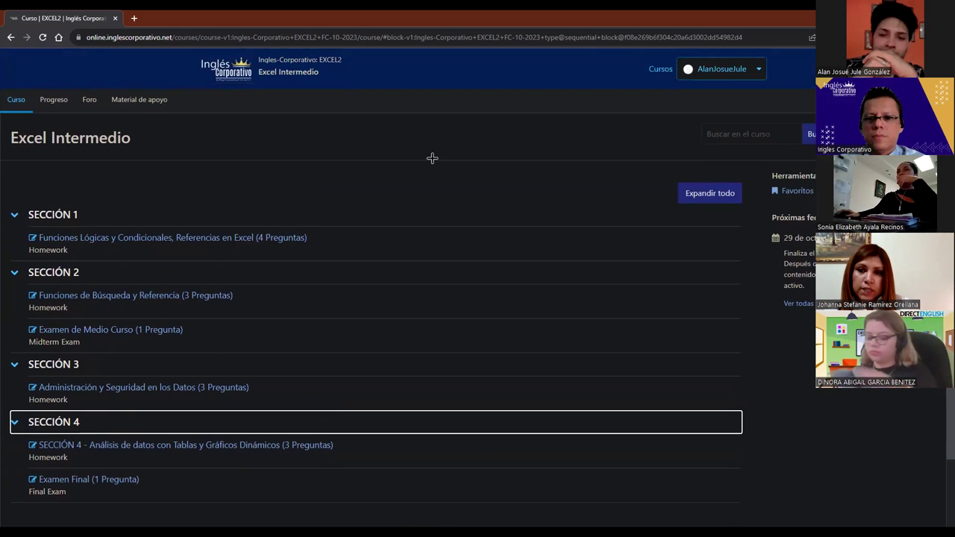
pyautogui.scroll(-1, 432, 159)
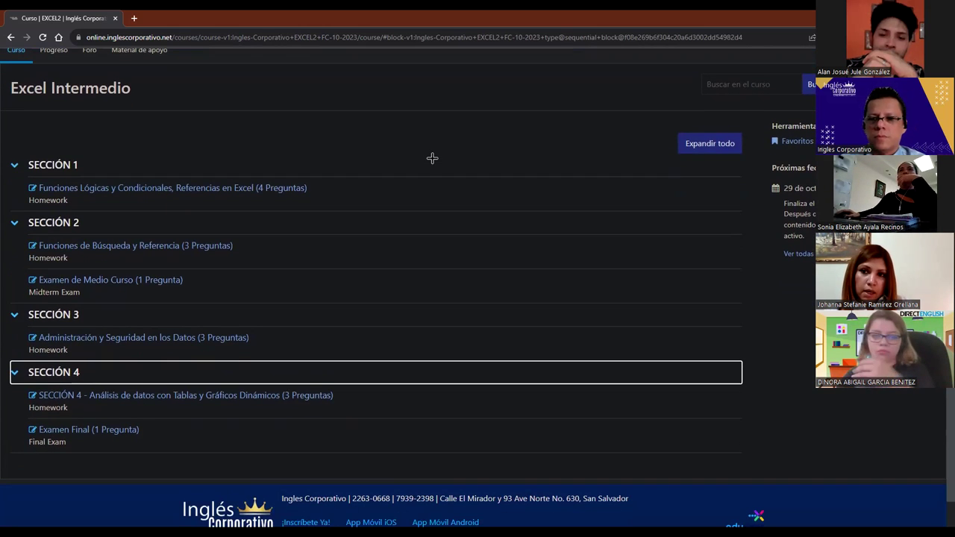
# Return to lesson 1.0 Objetivo de la lección on the SI function and scroll to its top
pyautogui.click(39, 60)
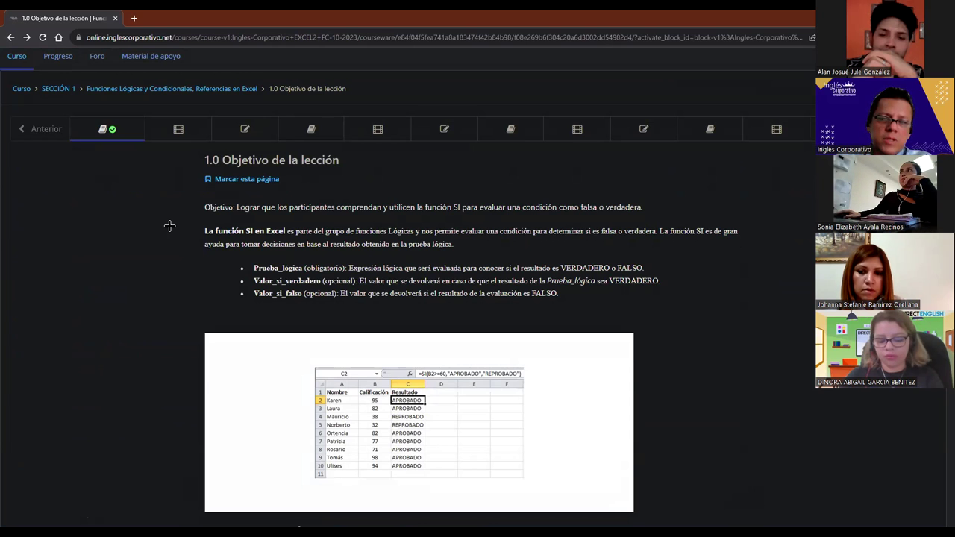
pyautogui.scroll(1, 170, 225)
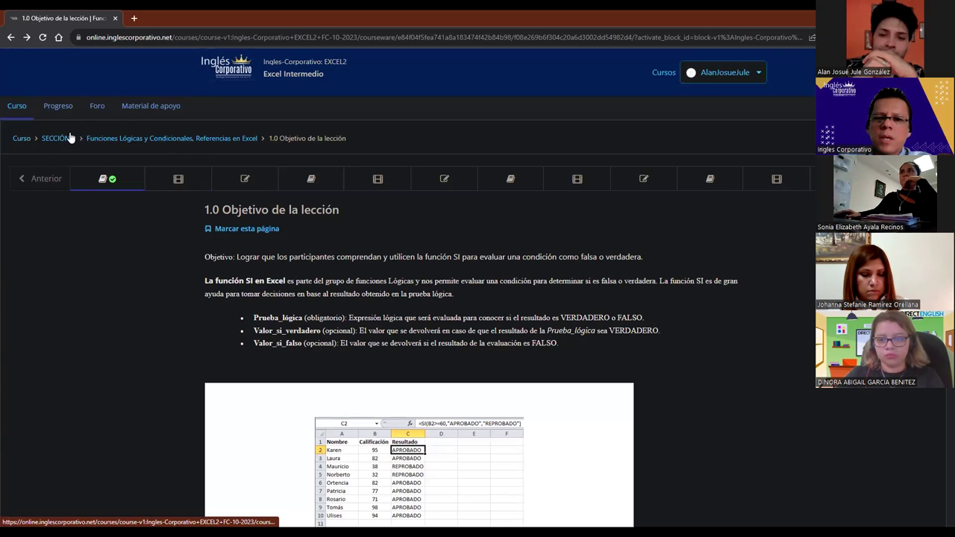
# Try the Material de apoyo textbook PDF, dismiss its loading error and go back
pyautogui.click(129, 109)
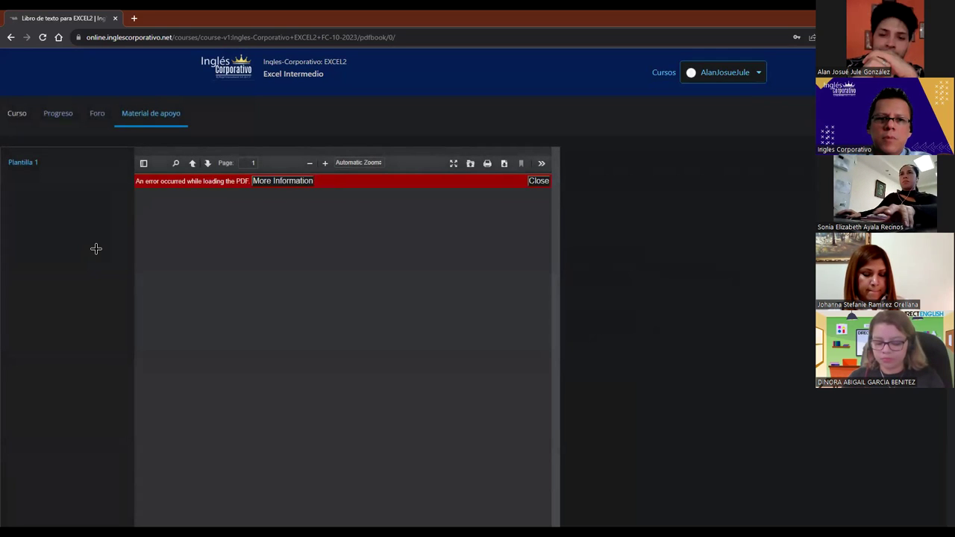
pyautogui.click(537, 180)
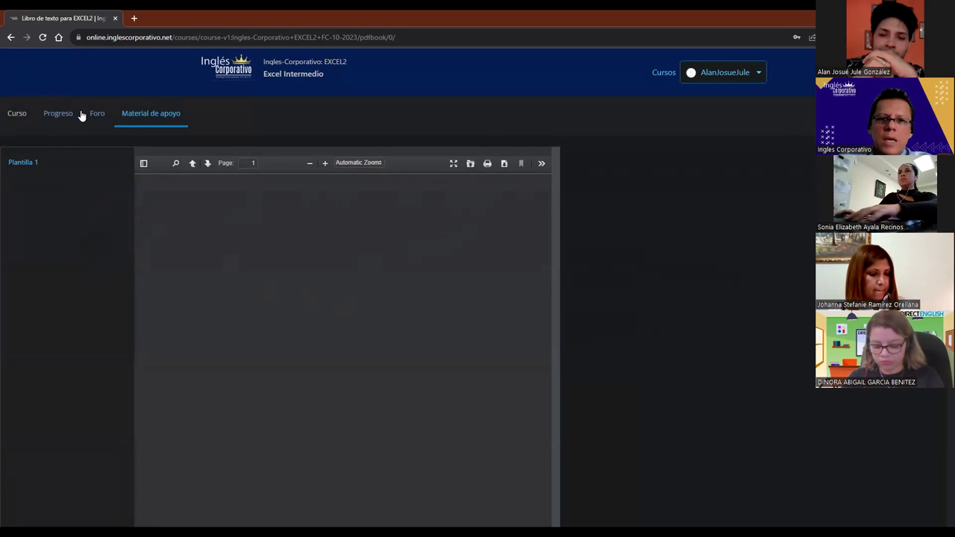
pyautogui.hotkey('alt', 'Left')
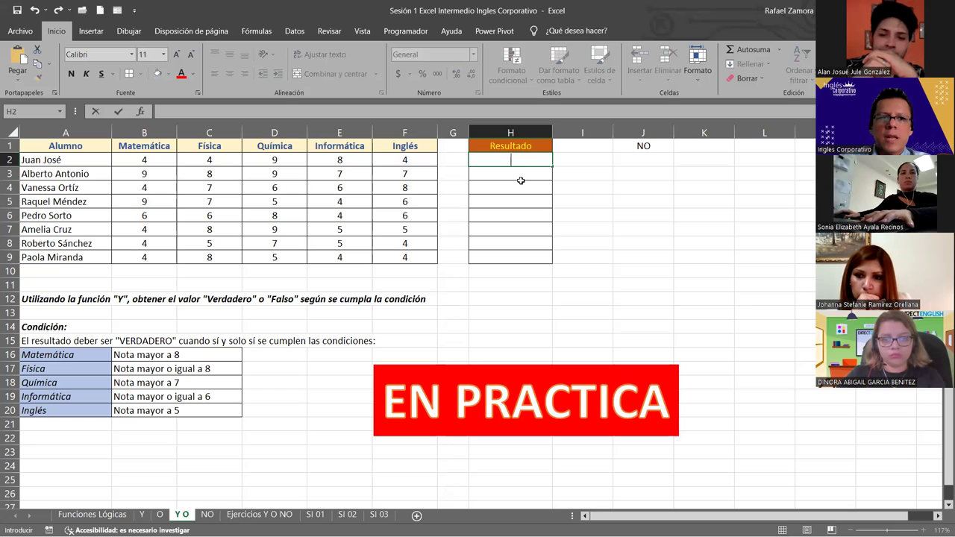
# Start the Y formula in H2 with the first condition B2>8
pyautogui.write('=')
pyautogui.click(144, 159)
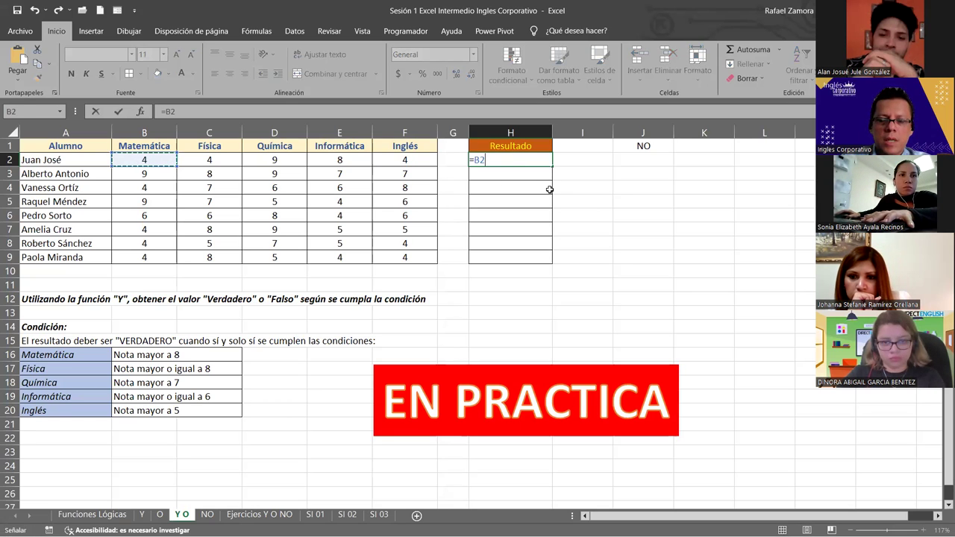
pyautogui.press('BackSpace')
pyautogui.press('BackSpace')
pyautogui.write('Y(')
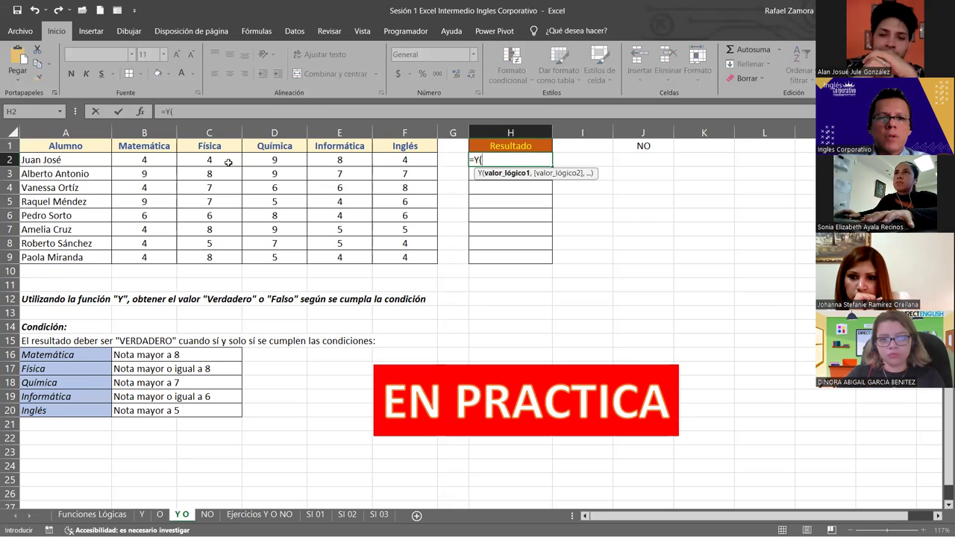
pyautogui.click(158, 165)
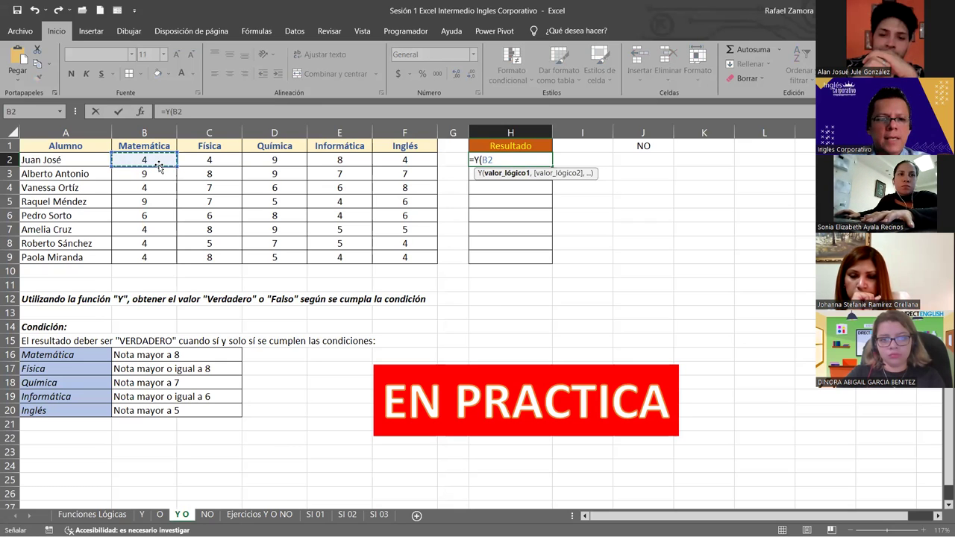
pyautogui.write('>8')
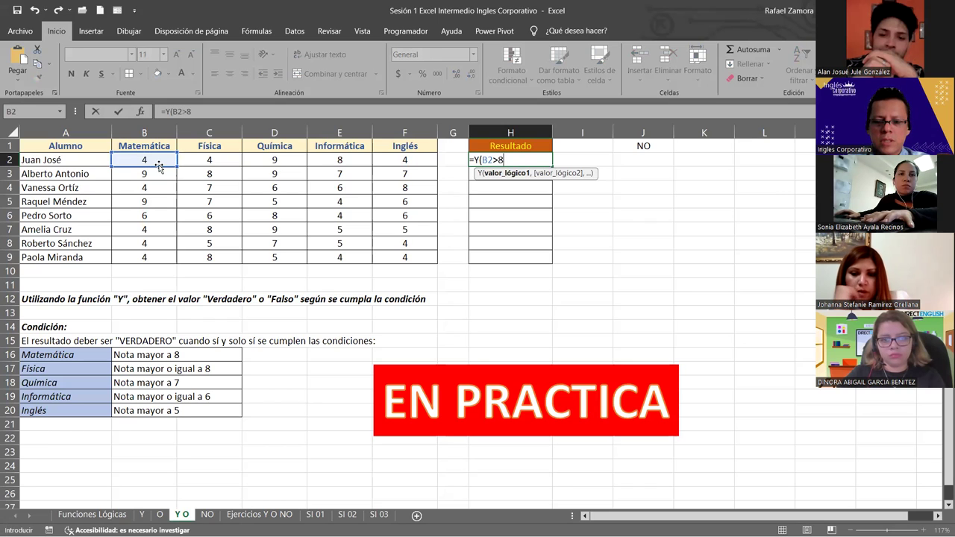
pyautogui.write(',')
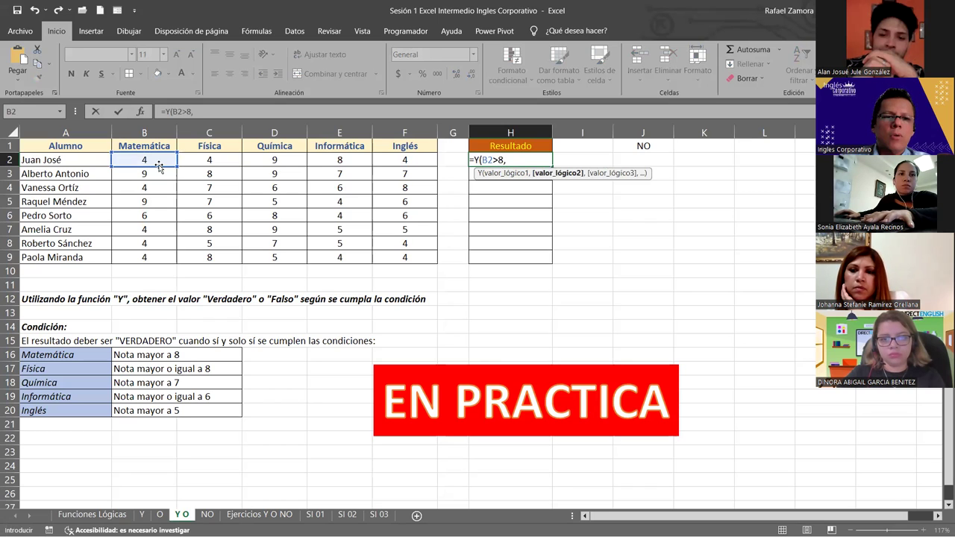
# Add conditions C2>=8, D2>7, E2>=6 and F2>5, then commit the formula
pyautogui.click(183, 158)
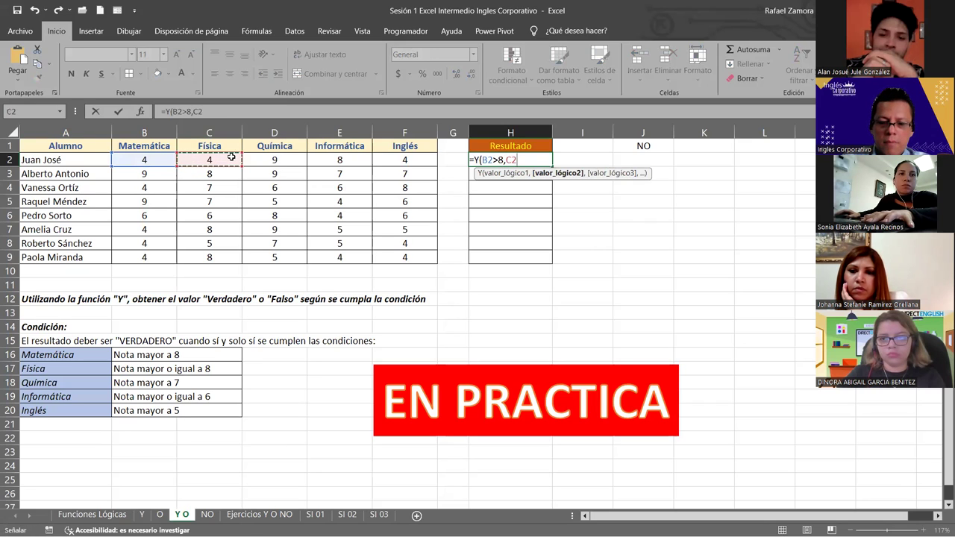
pyautogui.write(':C')
pyautogui.press('BackSpace')
pyautogui.press('BackSpace')
pyautogui.write('=')
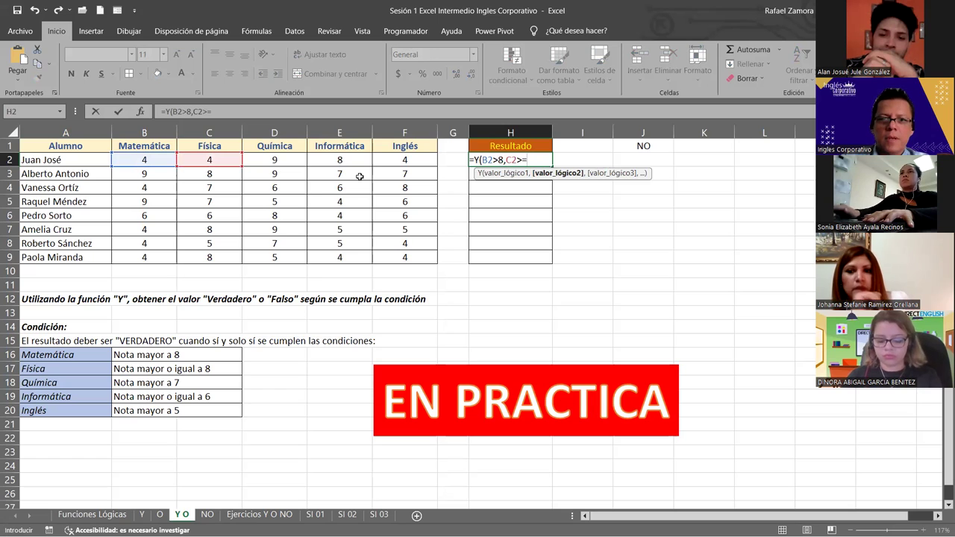
pyautogui.write('8')
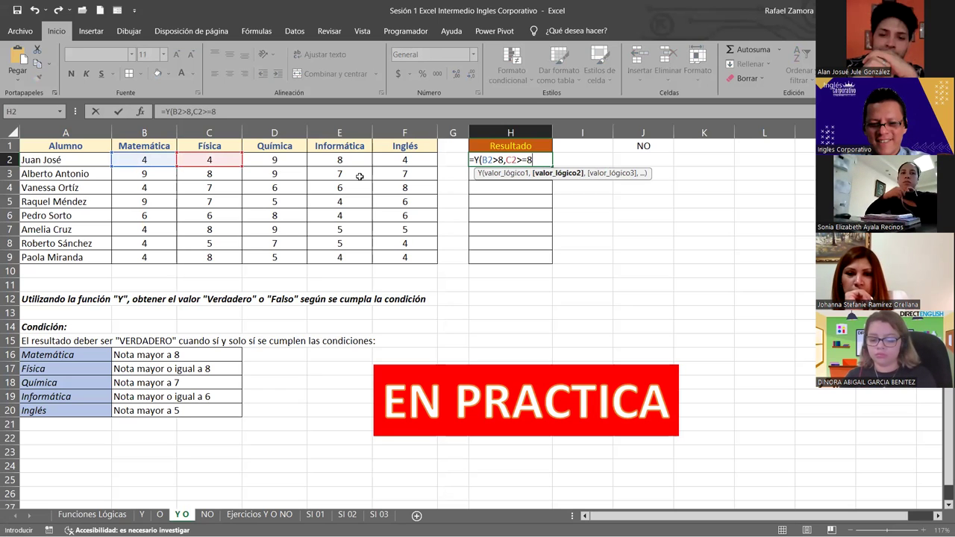
pyautogui.write(',')
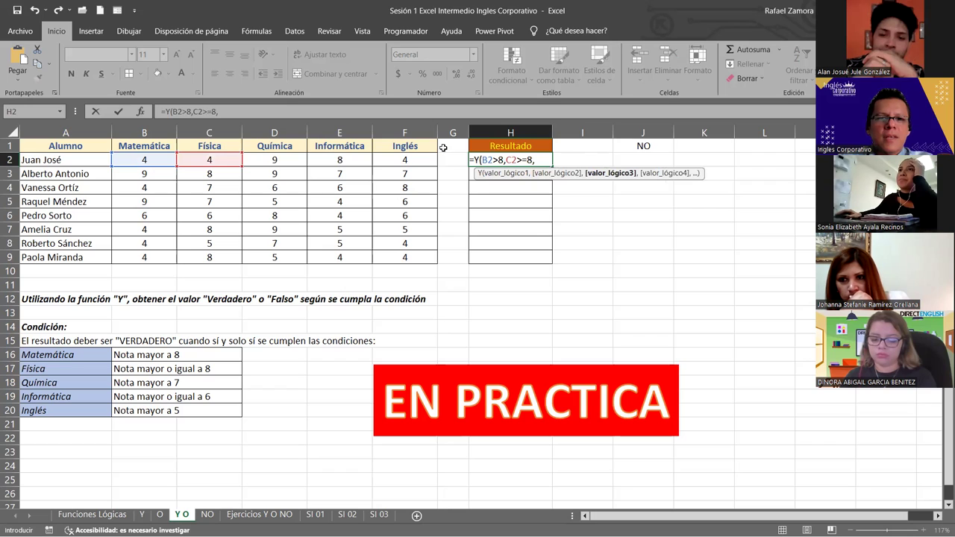
pyautogui.click(264, 161)
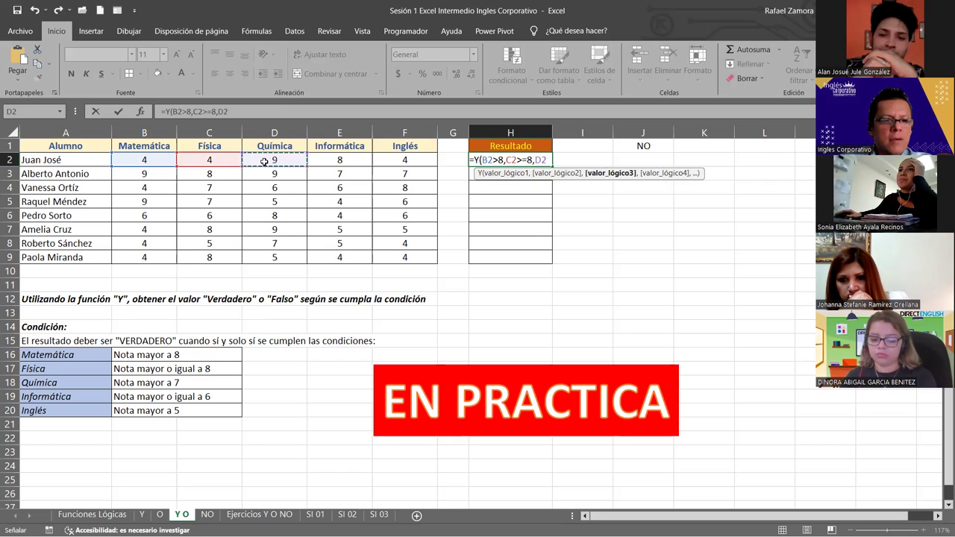
pyautogui.write('>')
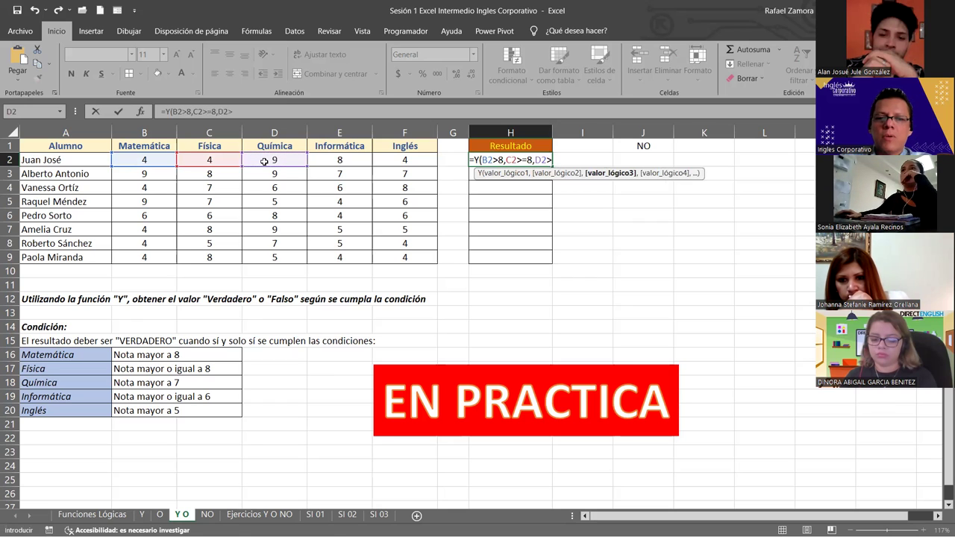
pyautogui.write('7,')
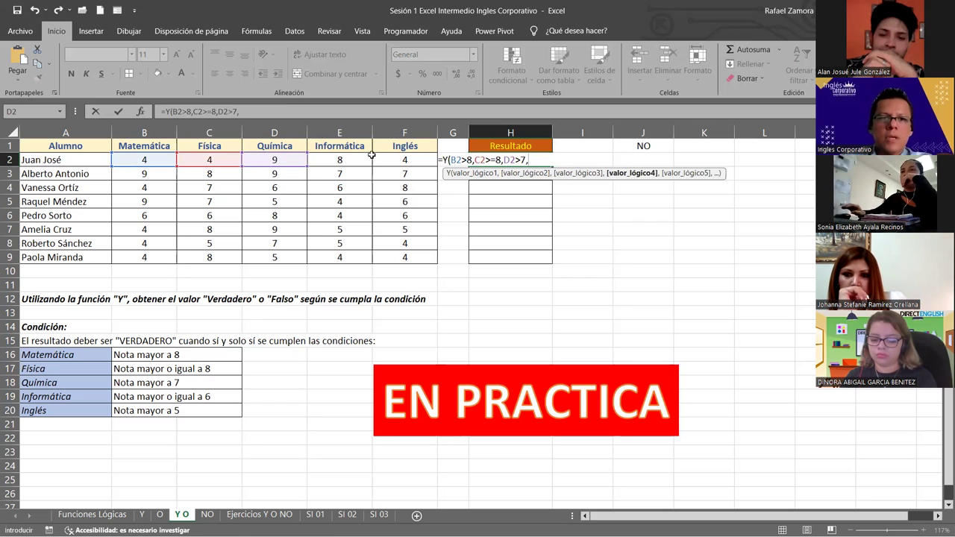
pyautogui.click(342, 163)
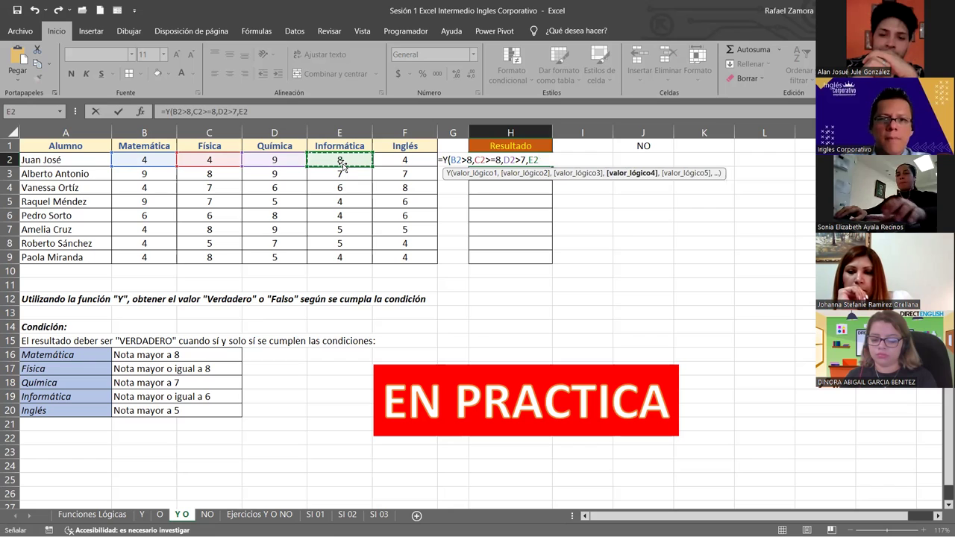
pyautogui.write('>=')
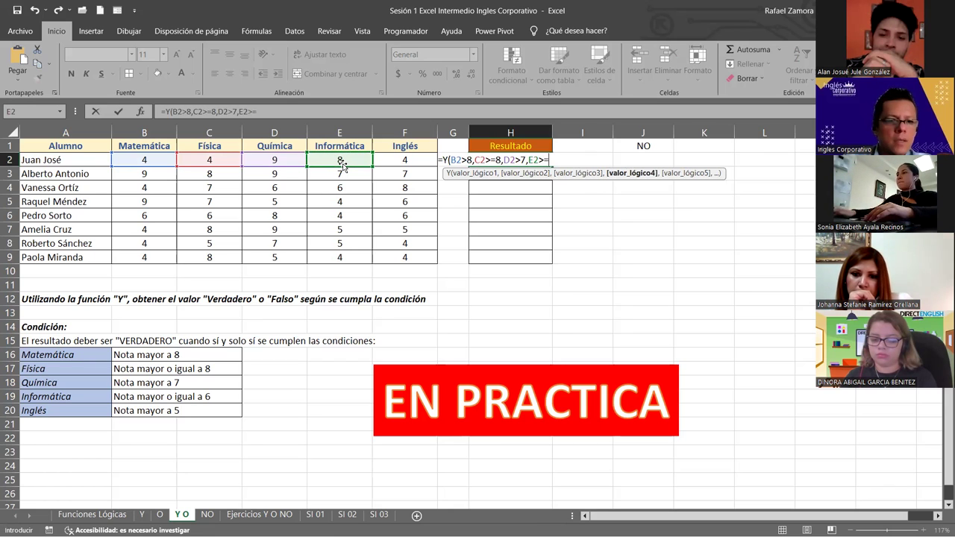
pyautogui.write('6')
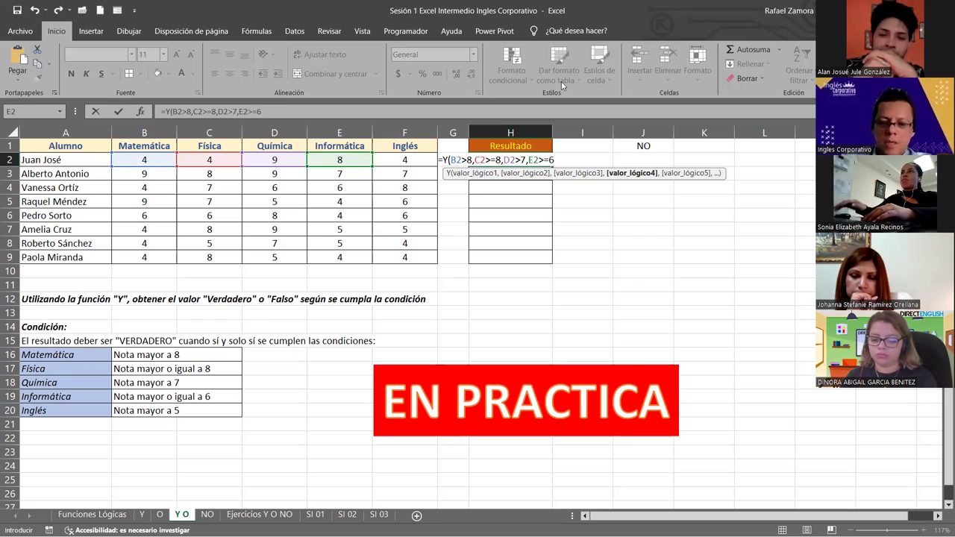
pyautogui.write(',')
pyautogui.click(405, 160)
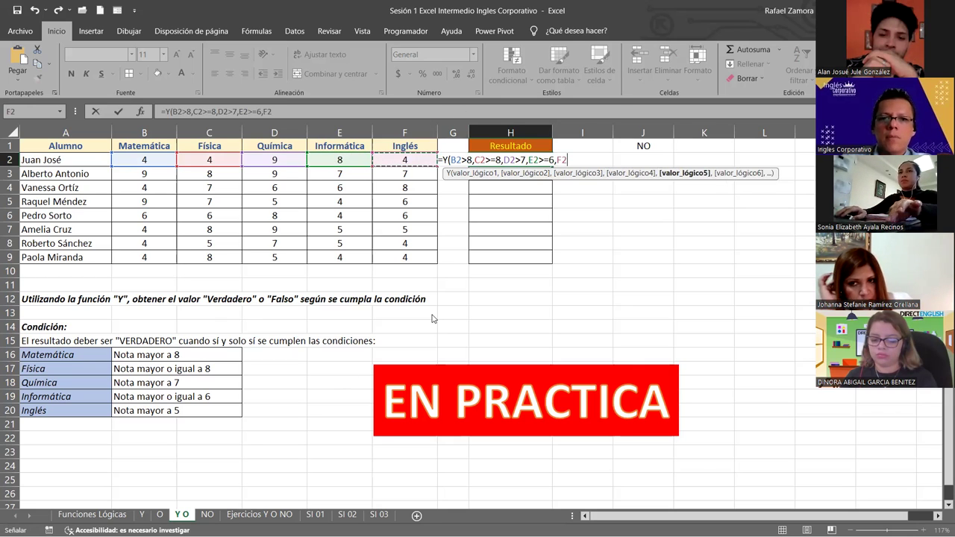
pyautogui.write('>5')
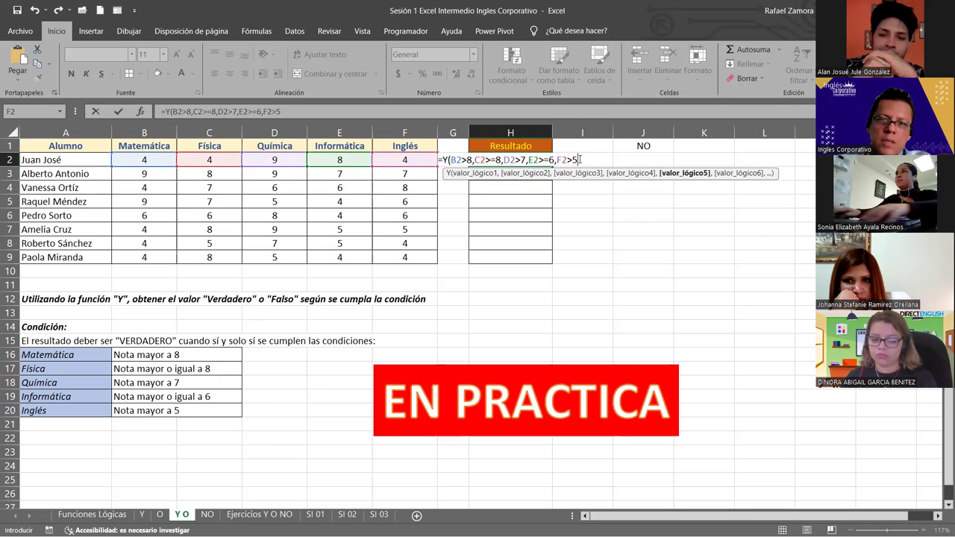
pyautogui.write(')')
pyautogui.press('Return')
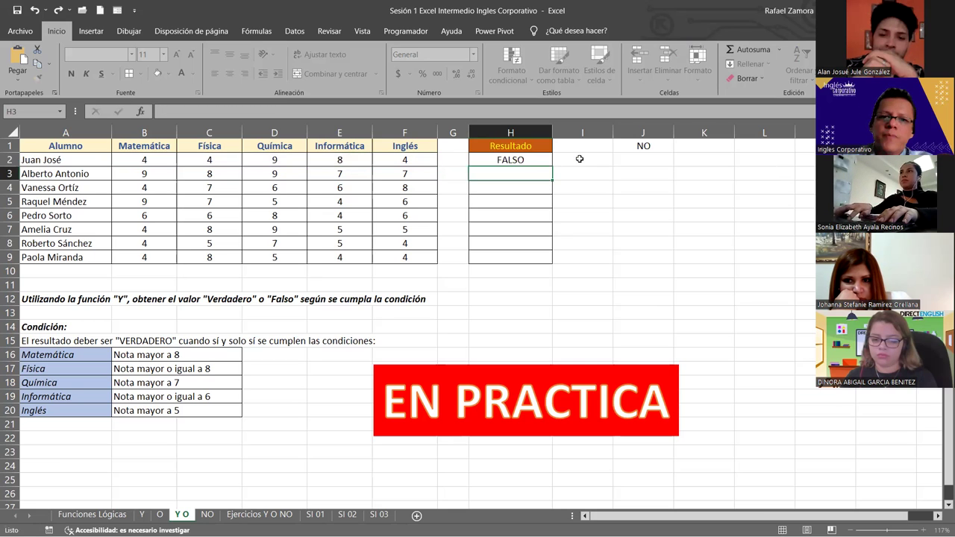
pyautogui.click(545, 156)
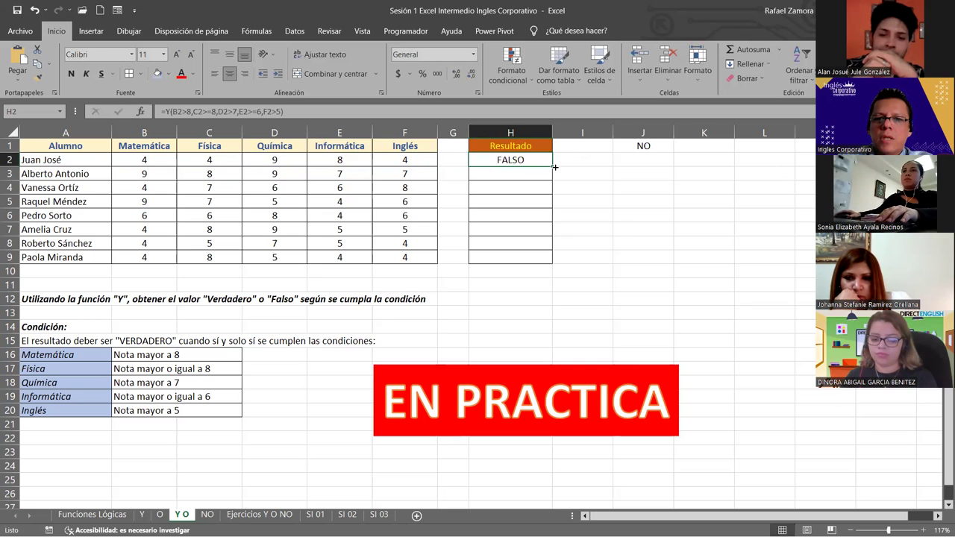
pyautogui.moveTo(552, 164); pyautogui.dragTo(538, 267)
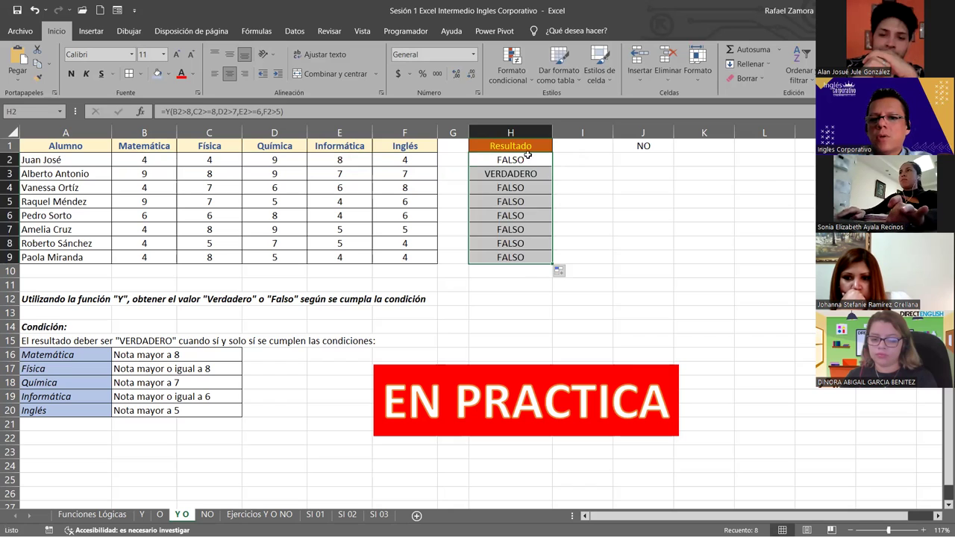
pyautogui.click(526, 177)
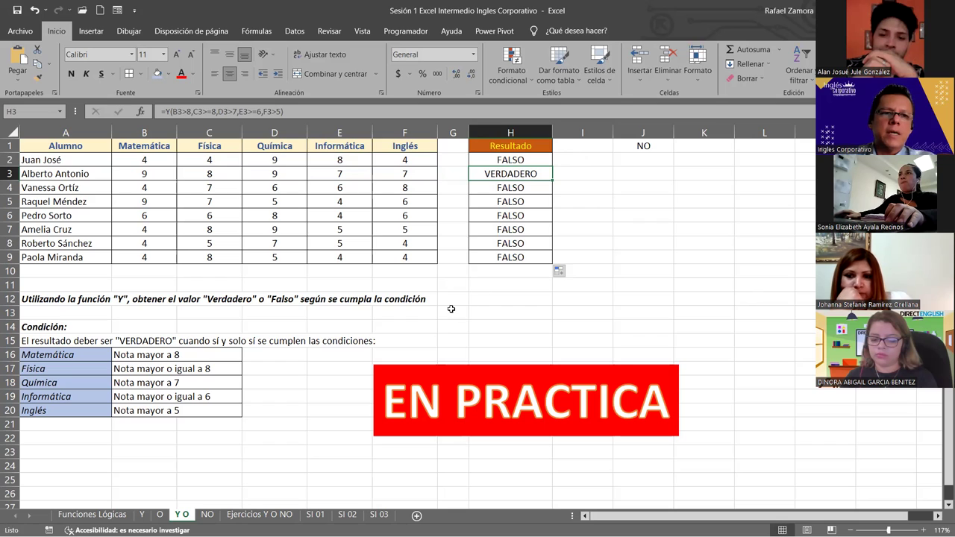
pyautogui.moveTo(131, 169); pyautogui.dragTo(422, 173)
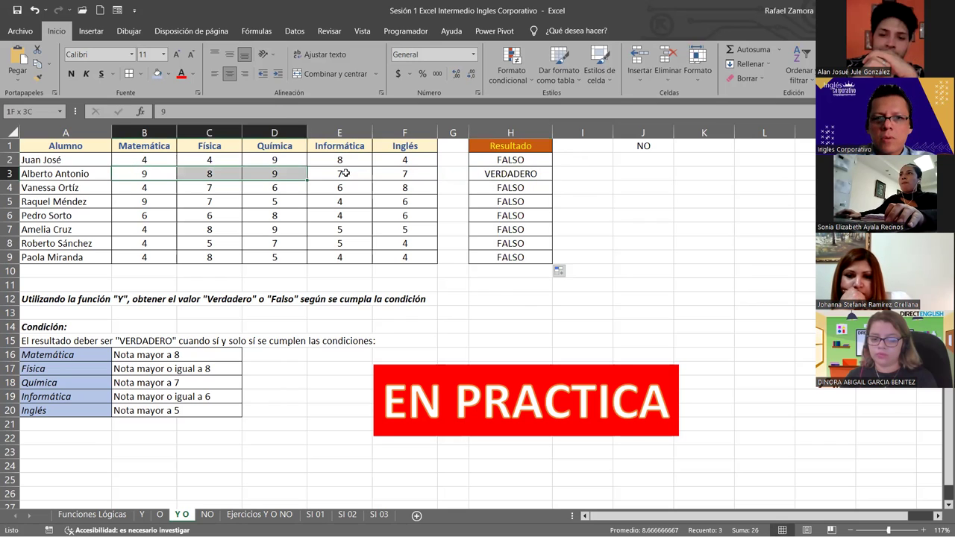
pyautogui.moveTo(165, 158); pyautogui.dragTo(268, 160)
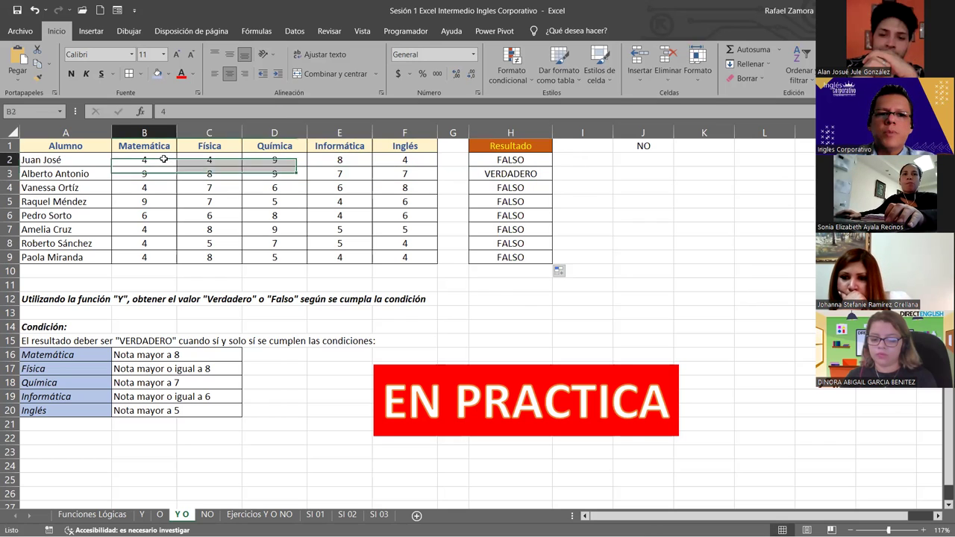
pyautogui.click(222, 161)
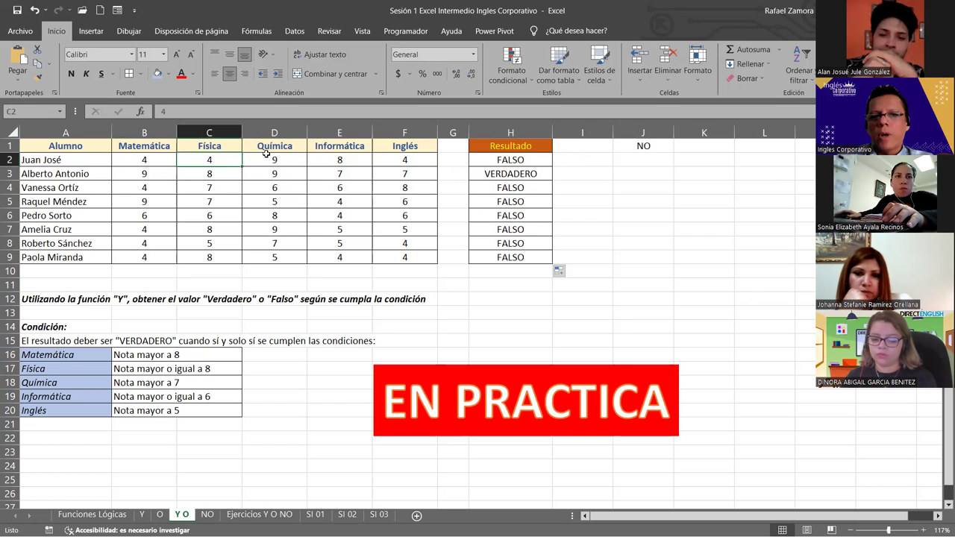
pyautogui.click(365, 202)
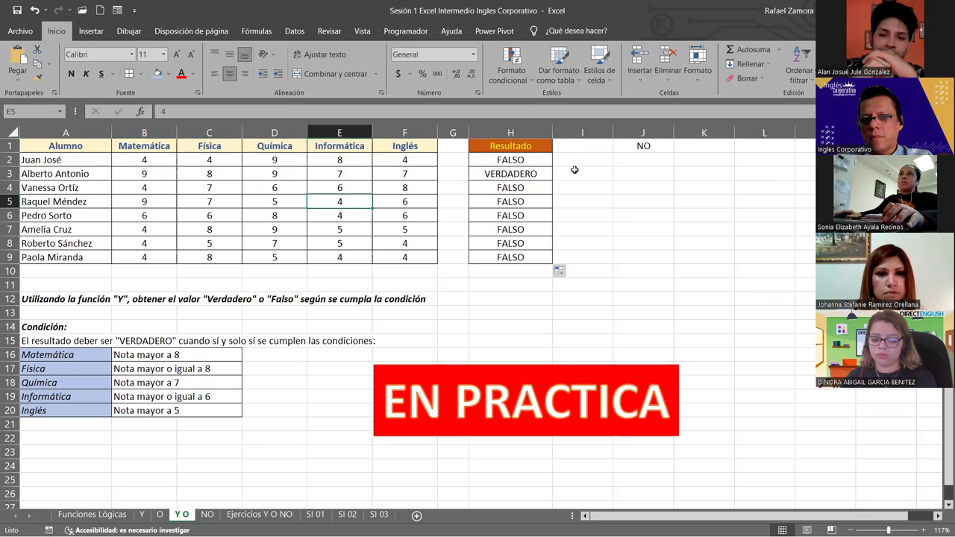
pyautogui.click(546, 158)
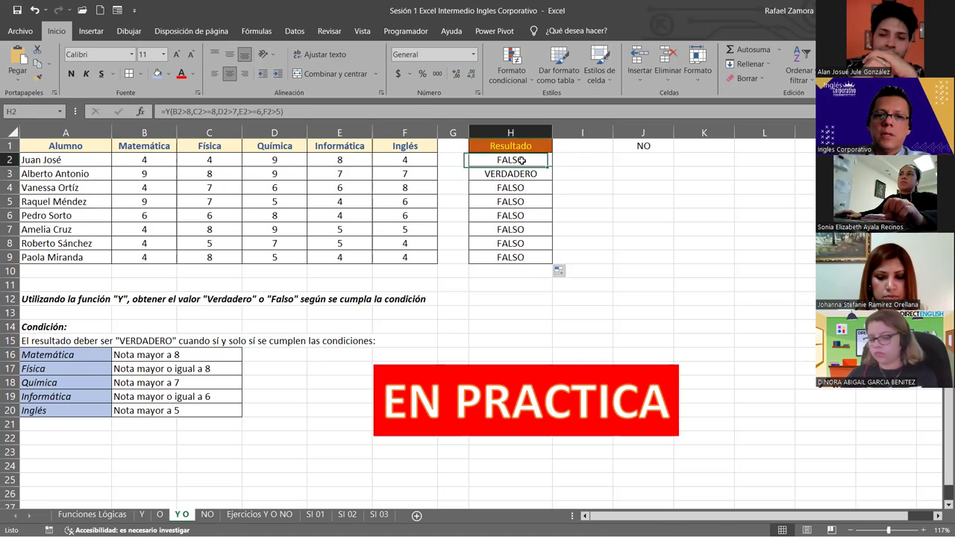
pyautogui.doubleClick(548, 160)
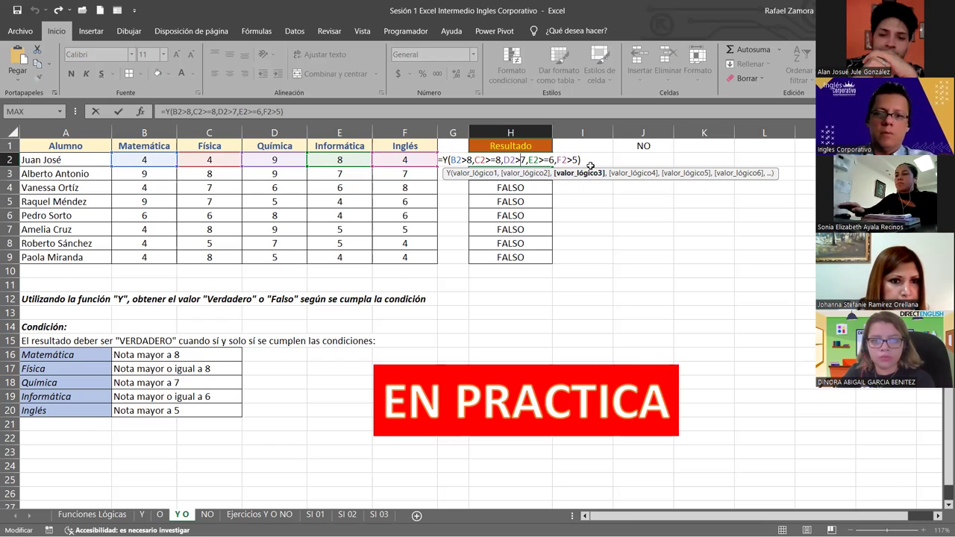
pyautogui.click(586, 163)
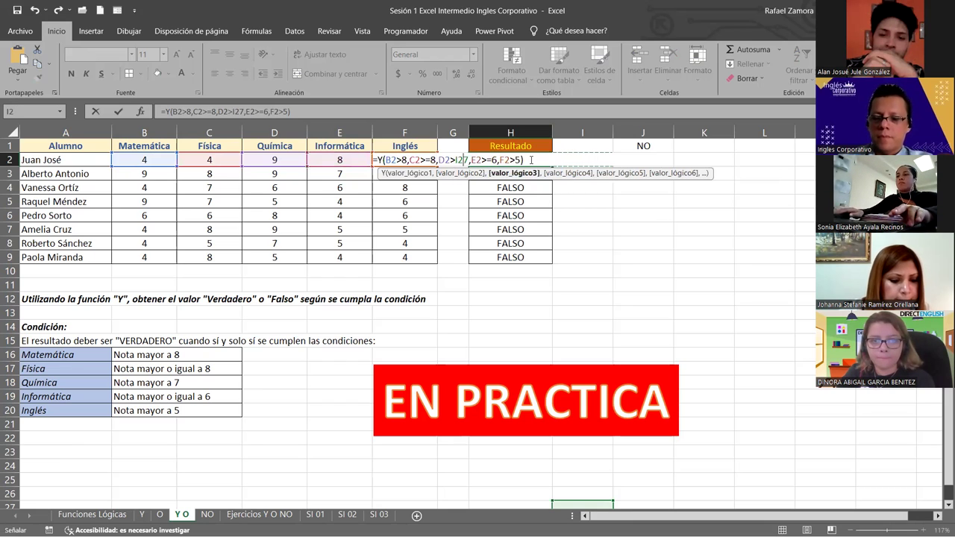
pyautogui.press('Return')
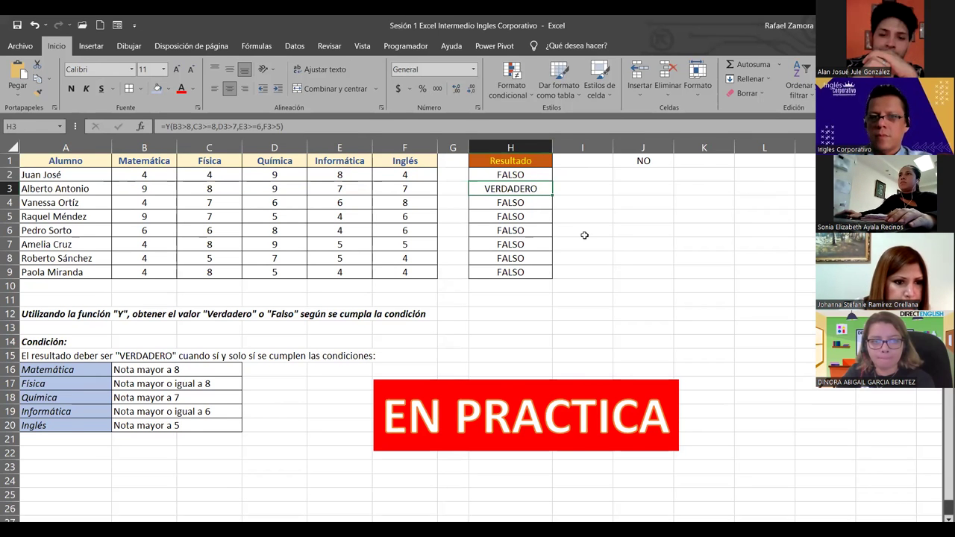
# Give the NO header in J1 a light-yellow fill
pyautogui.click(616, 283)
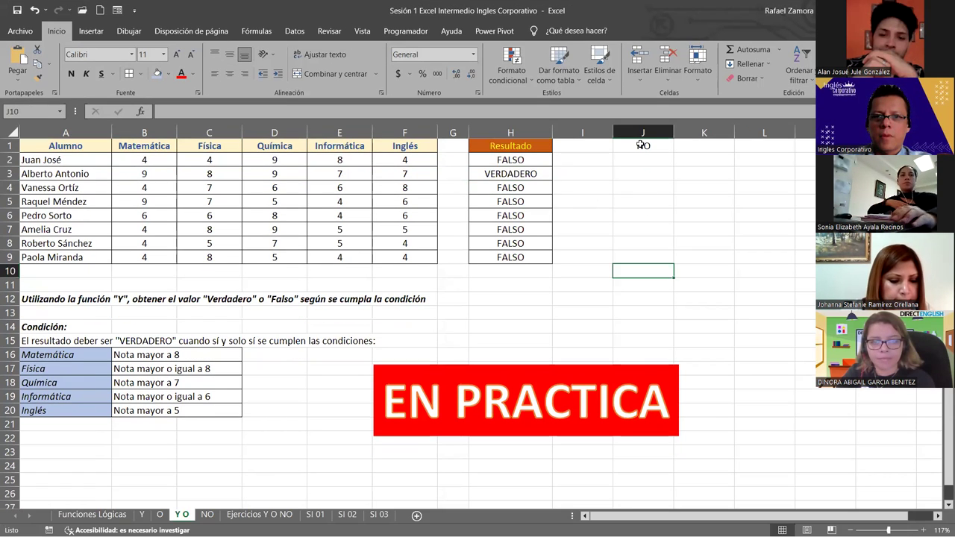
pyautogui.click(641, 145)
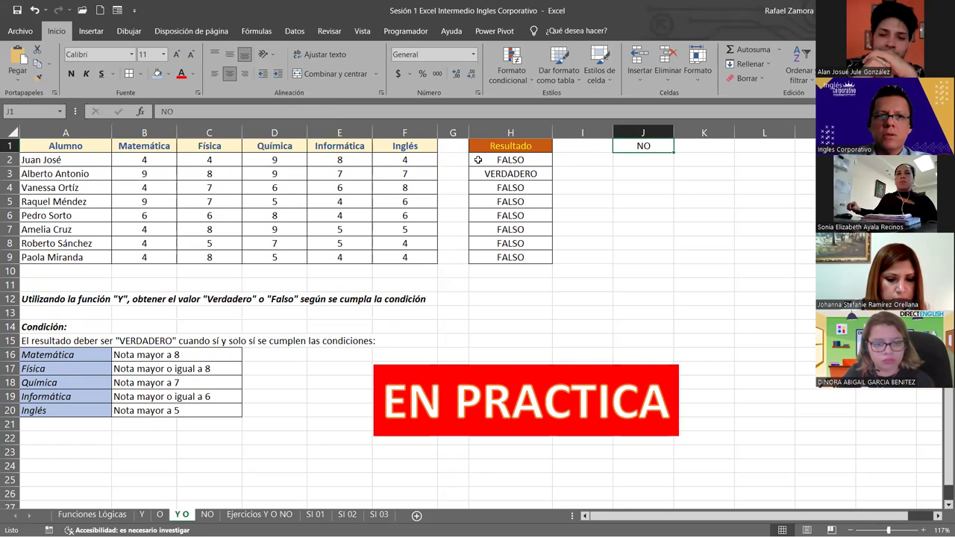
pyautogui.click(170, 74)
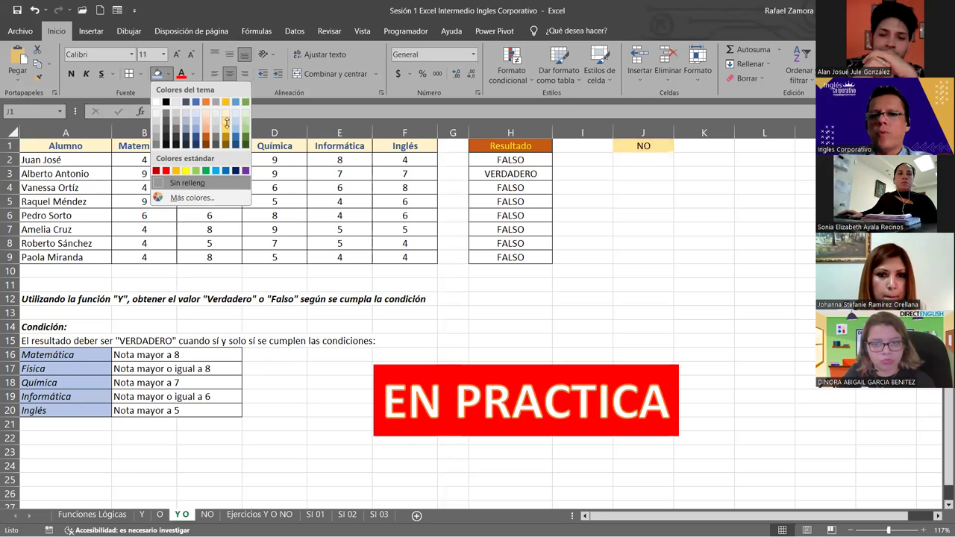
pyautogui.click(227, 121)
# Apply borders to the NO column cells down to row 9
pyautogui.click(653, 161)
pyautogui.moveTo(651, 145); pyautogui.dragTo(619, 256)
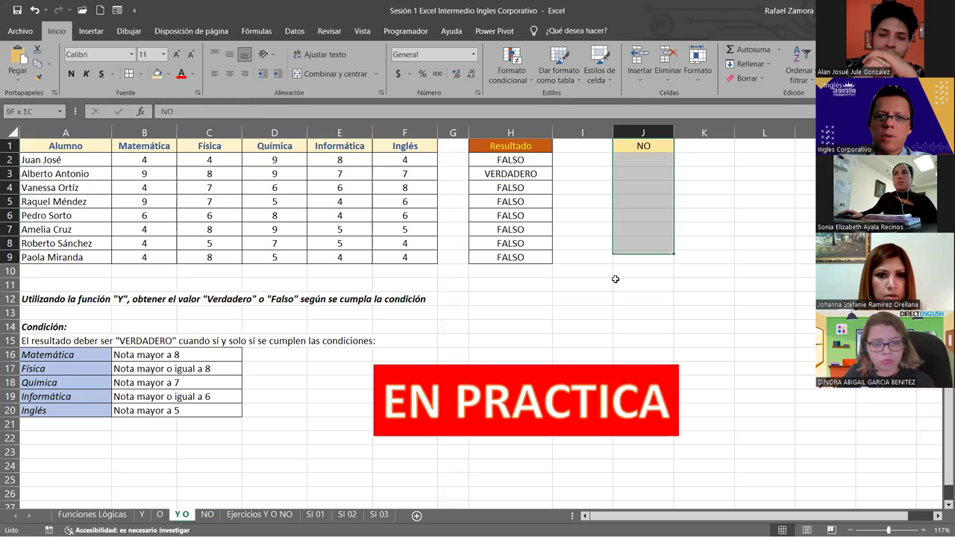
pyautogui.click(128, 73)
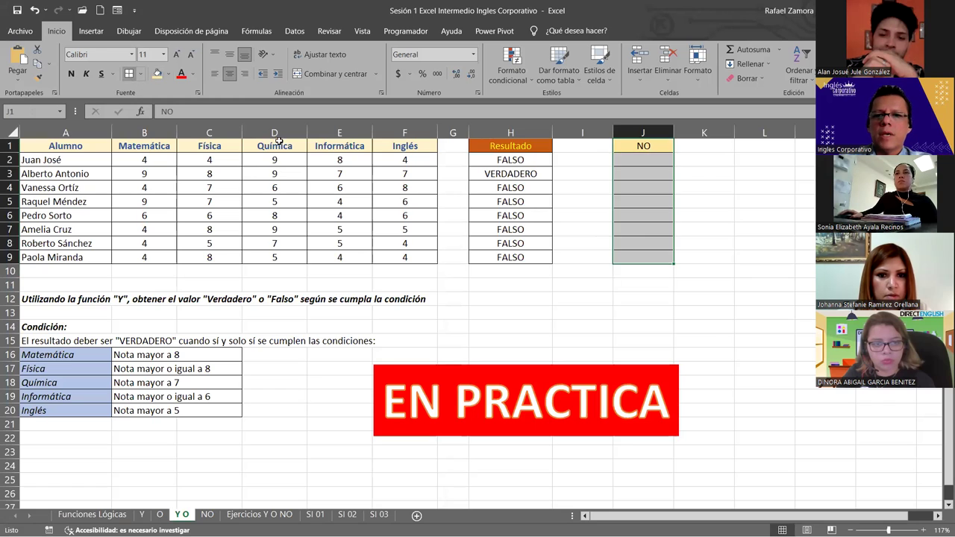
pyautogui.click(713, 336)
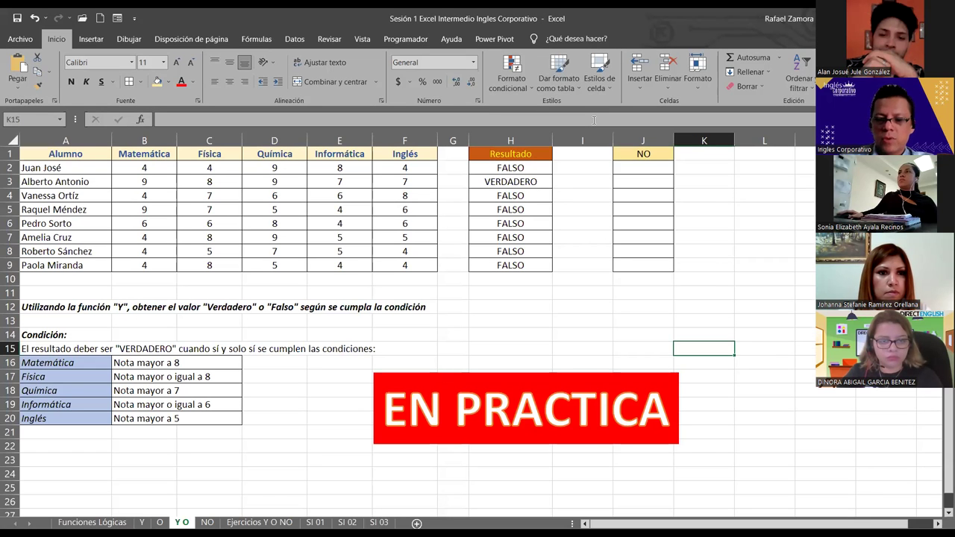
# Enter =NO(H2) in J2 and fill it down through J9
pyautogui.click(661, 165)
pyautogui.write(')')
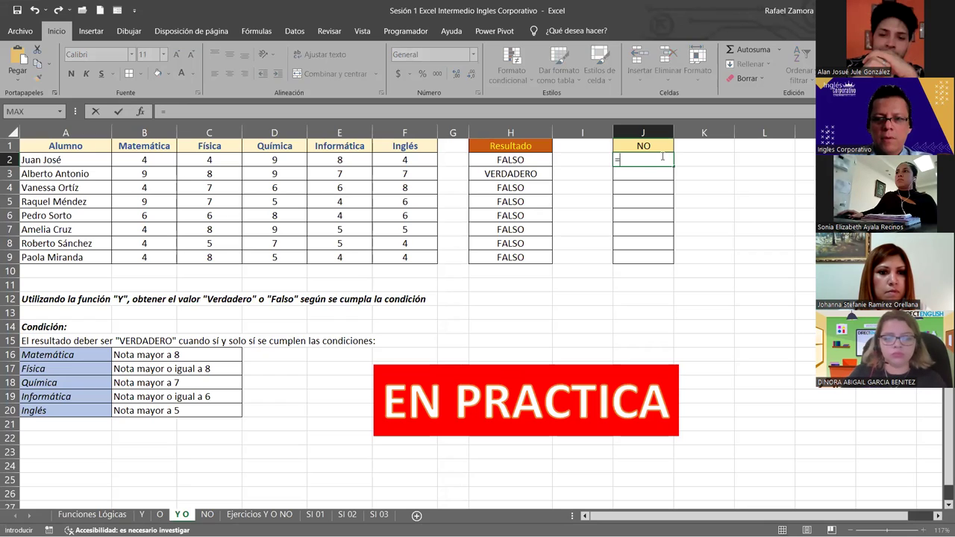
pyautogui.write('NO')
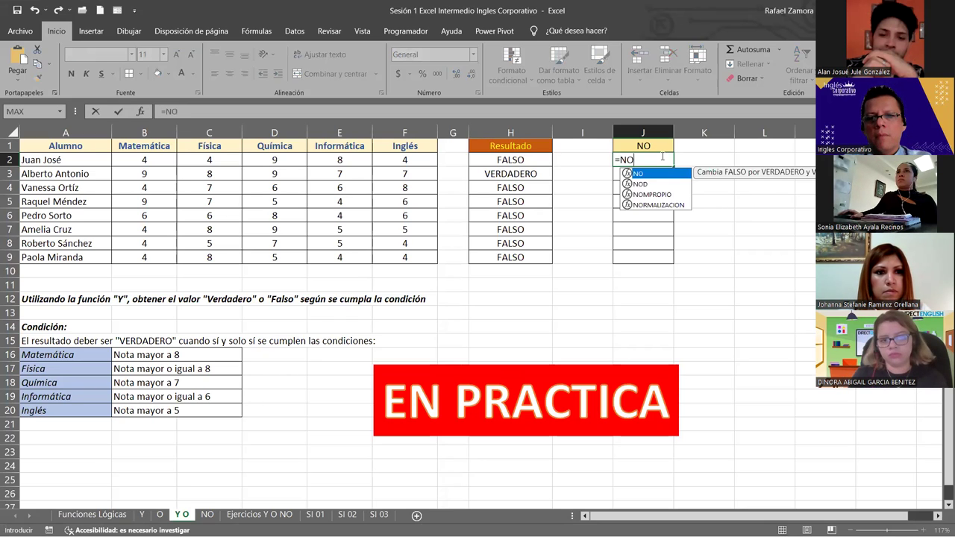
pyautogui.write('(')
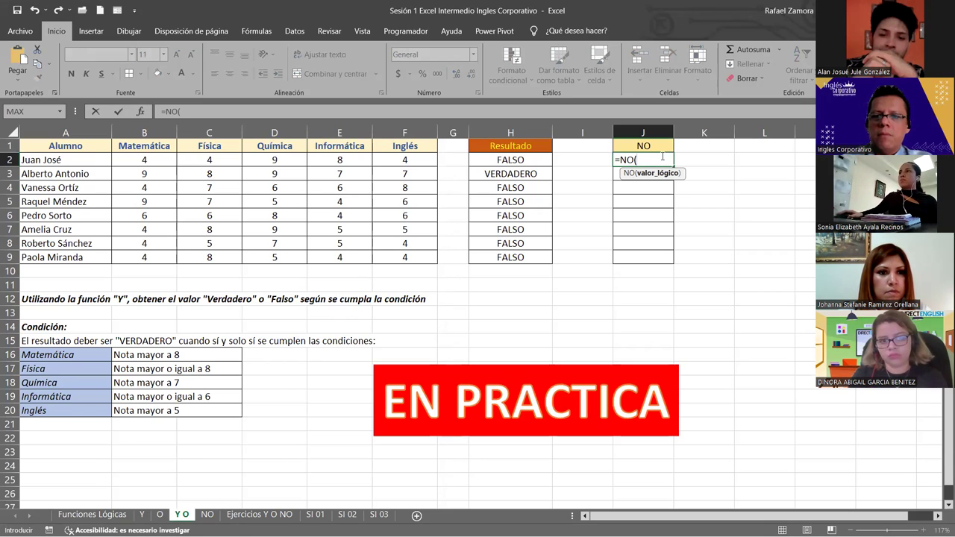
pyautogui.click(531, 160)
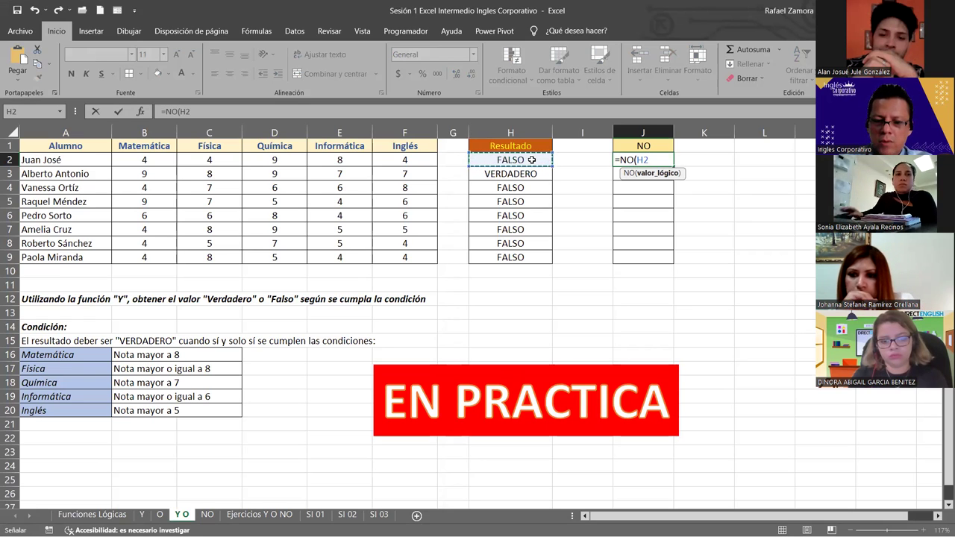
pyautogui.write(')')
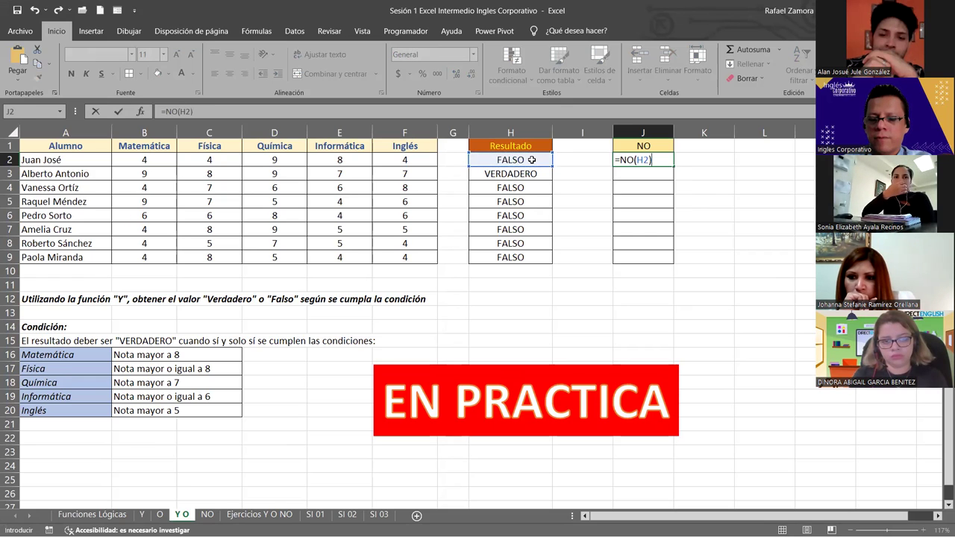
pyautogui.press('Return')
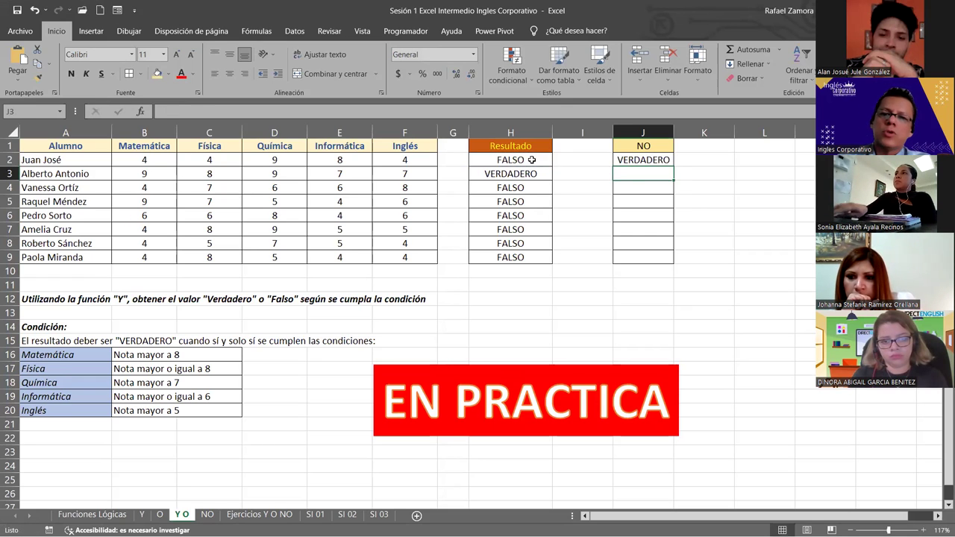
pyautogui.click(671, 164)
pyautogui.moveTo(672, 165); pyautogui.dragTo(645, 261)
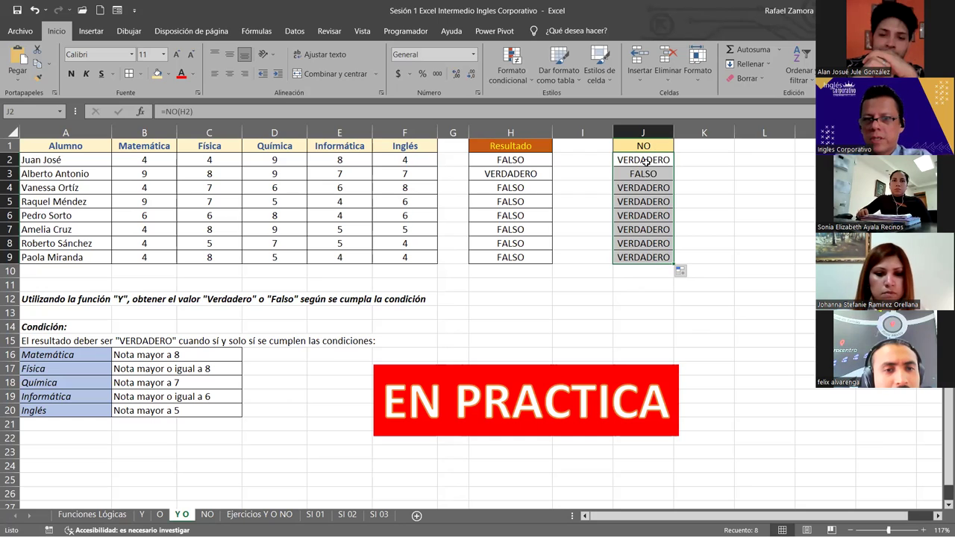
# Clear the NO results J2:J9 and re-enter =NO(H2) in J2
pyautogui.click(645, 160)
pyautogui.moveTo(645, 161); pyautogui.dragTo(636, 260)
pyautogui.press('Delete')
pyautogui.click(656, 160)
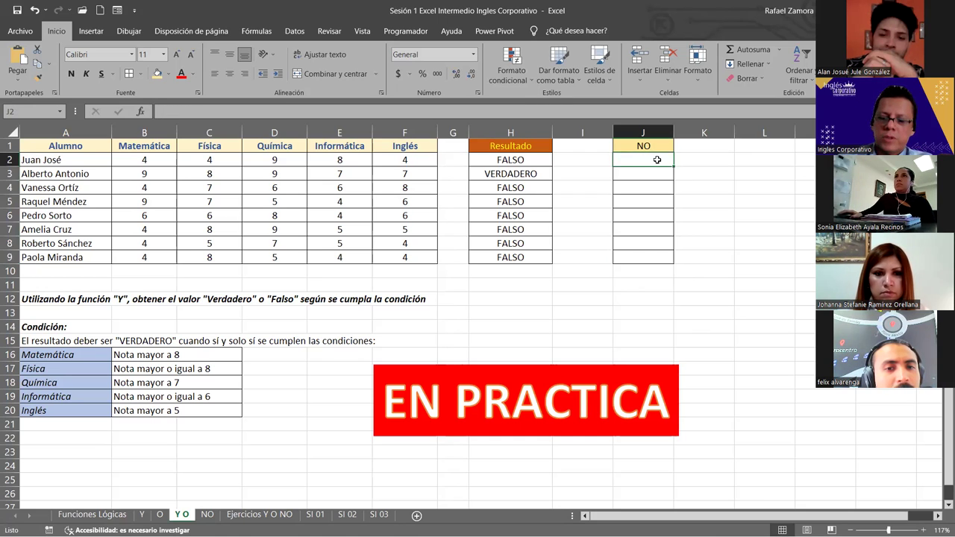
pyautogui.write(')')
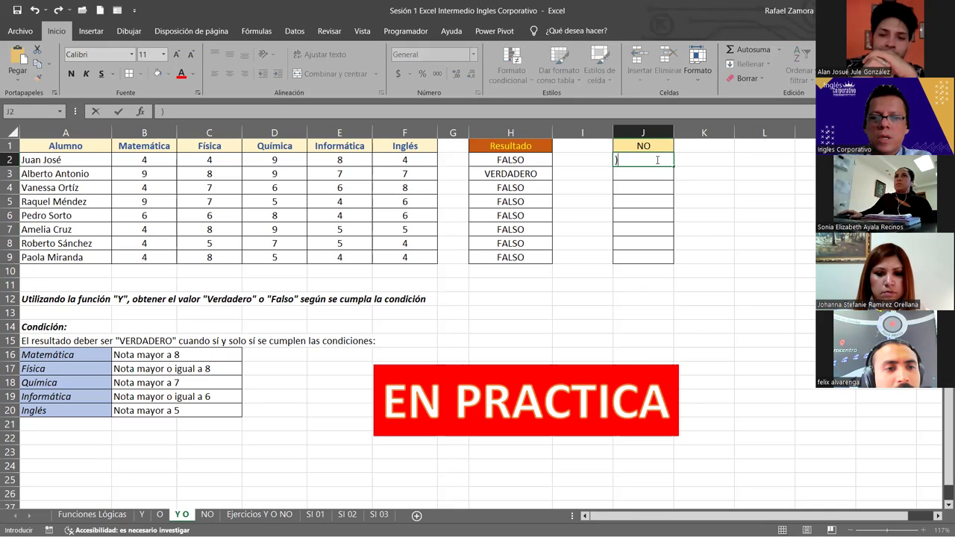
pyautogui.press('BackSpace')
pyautogui.write('=')
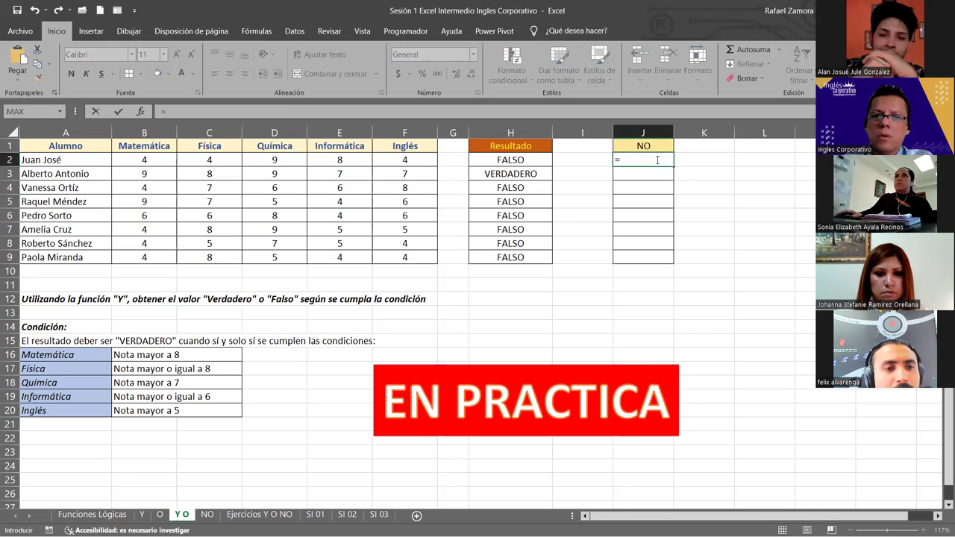
pyautogui.write('NO')
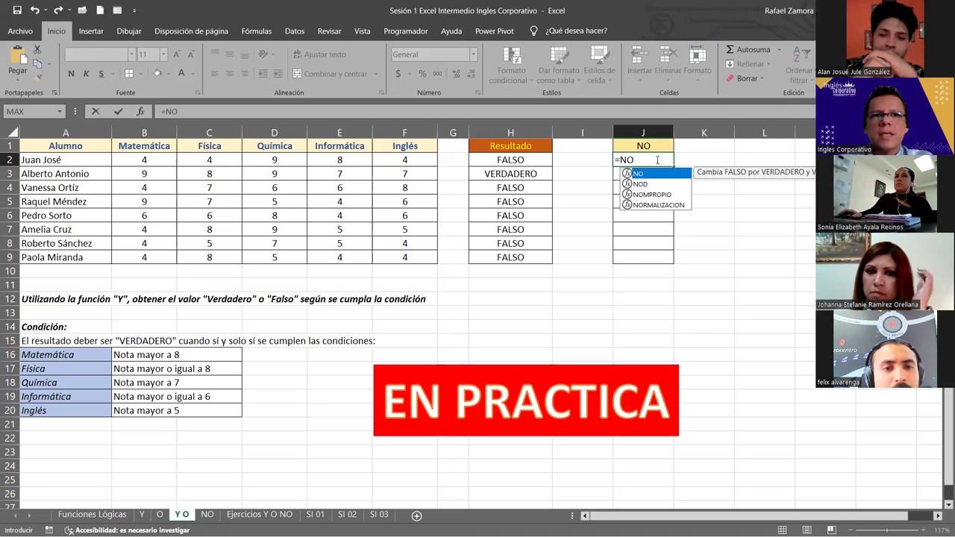
pyautogui.write('(')
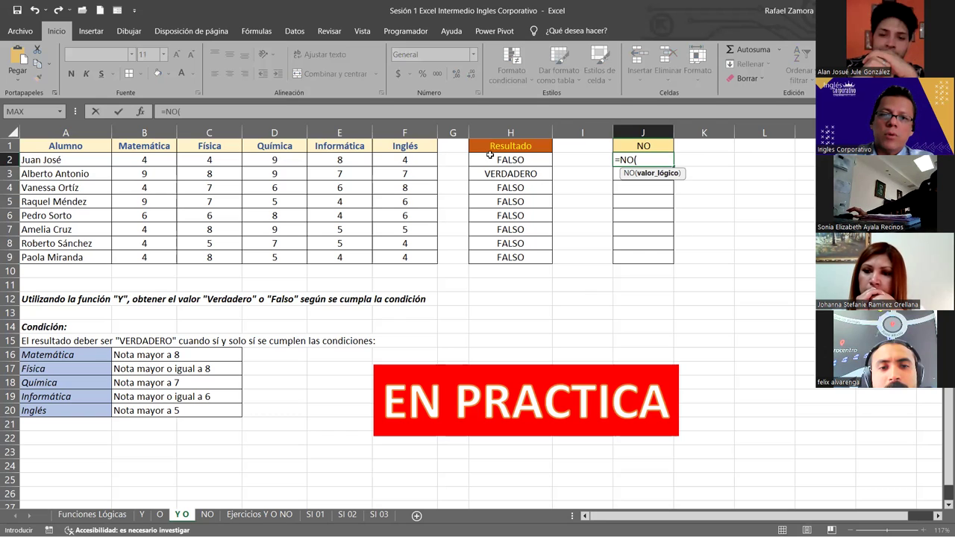
pyautogui.click(512, 162)
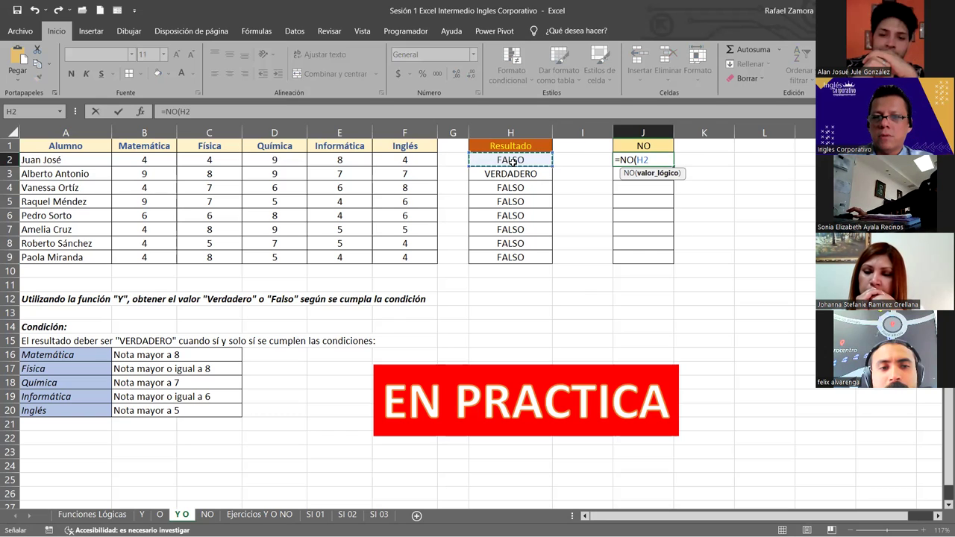
pyautogui.write(')')
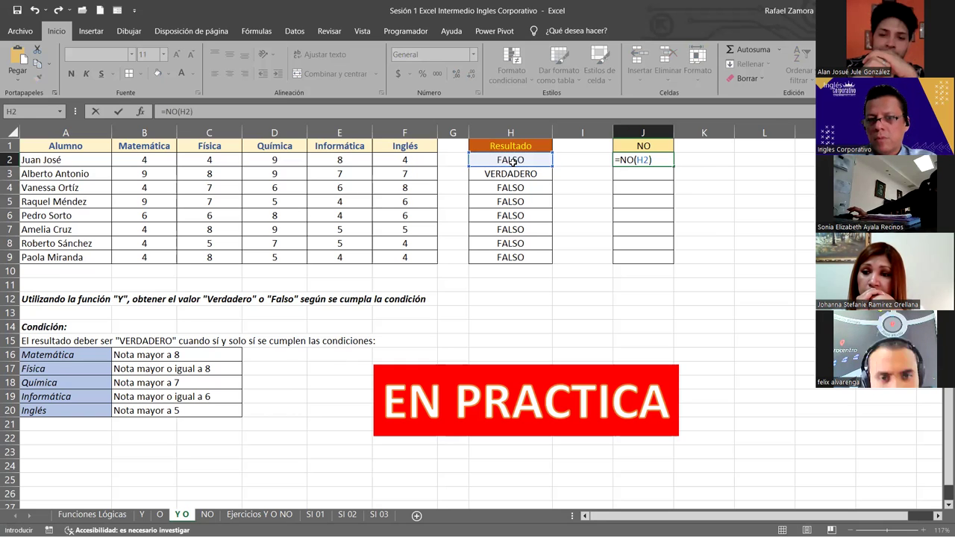
pyautogui.press('Return')
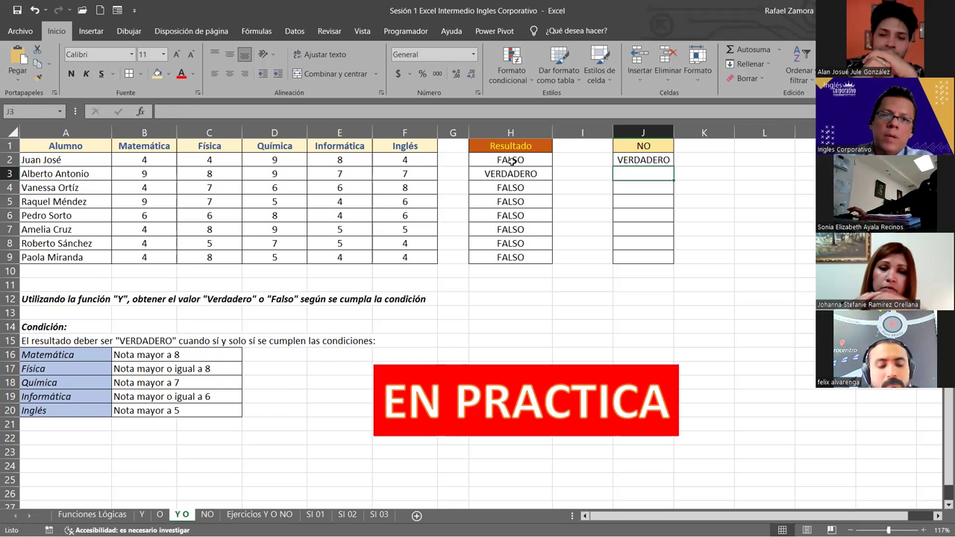
# Widen column J and copy the NO formula down to J9
pyautogui.moveTo(676, 133); pyautogui.dragTo(701, 132)
pyautogui.click(657, 160)
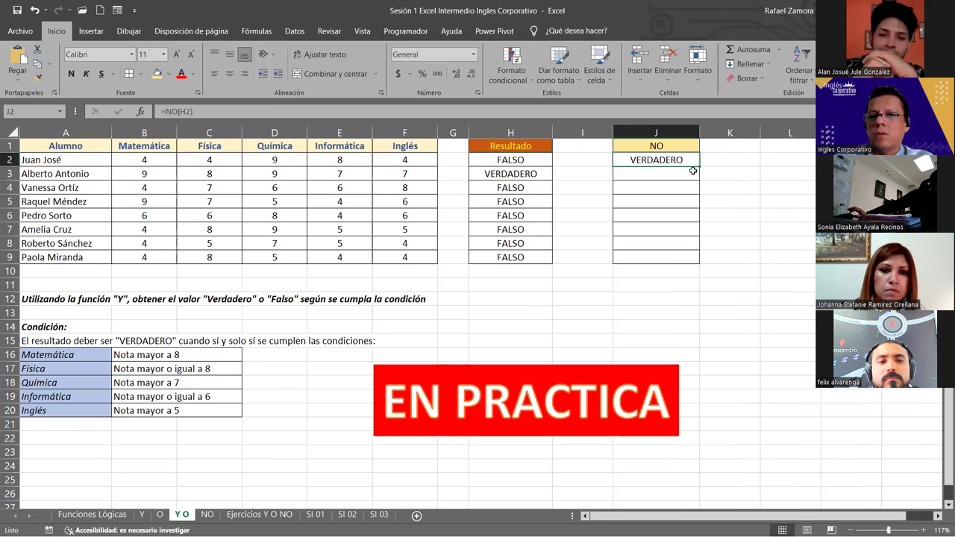
pyautogui.moveTo(699, 166); pyautogui.dragTo(673, 259)
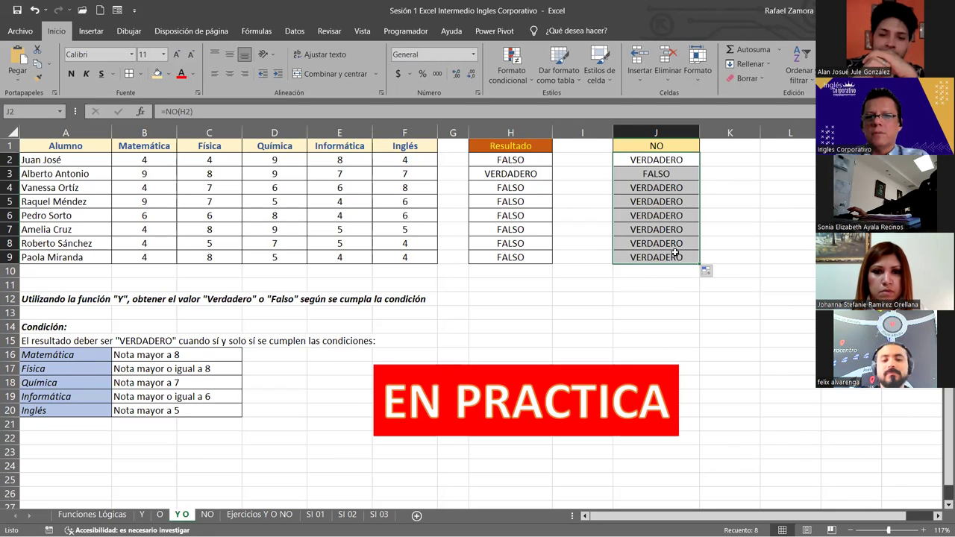
# Check the copied NO formula in J7, then go to the NO sheet
pyautogui.click(674, 228)
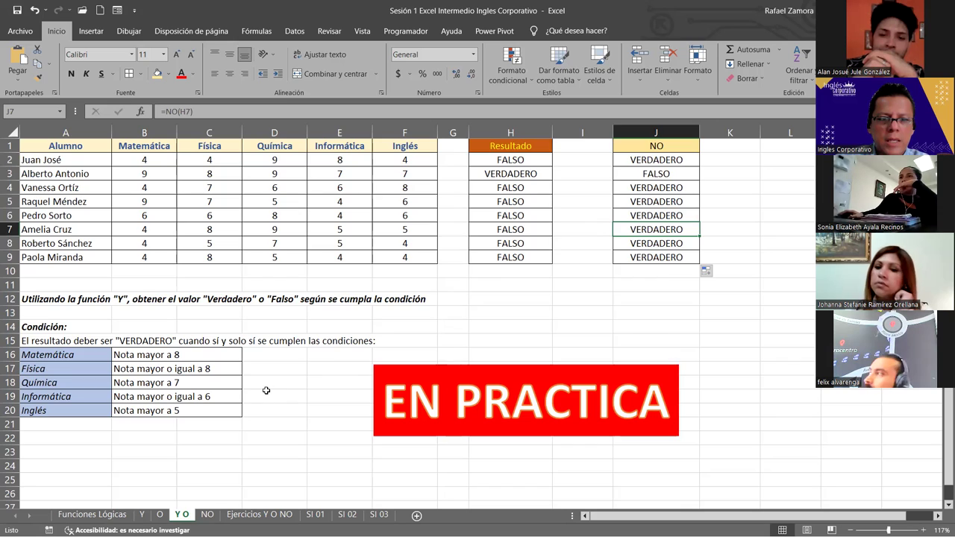
pyautogui.click(207, 514)
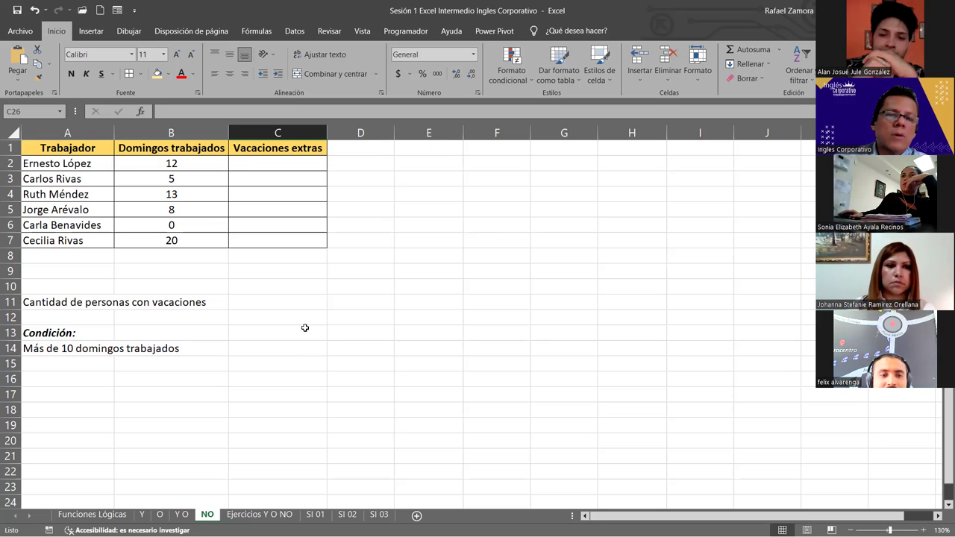
# Select Vacaciones extras C2:C7 and begin a formula with = in C2
pyautogui.click(303, 164)
pyautogui.moveTo(303, 165); pyautogui.dragTo(284, 236)
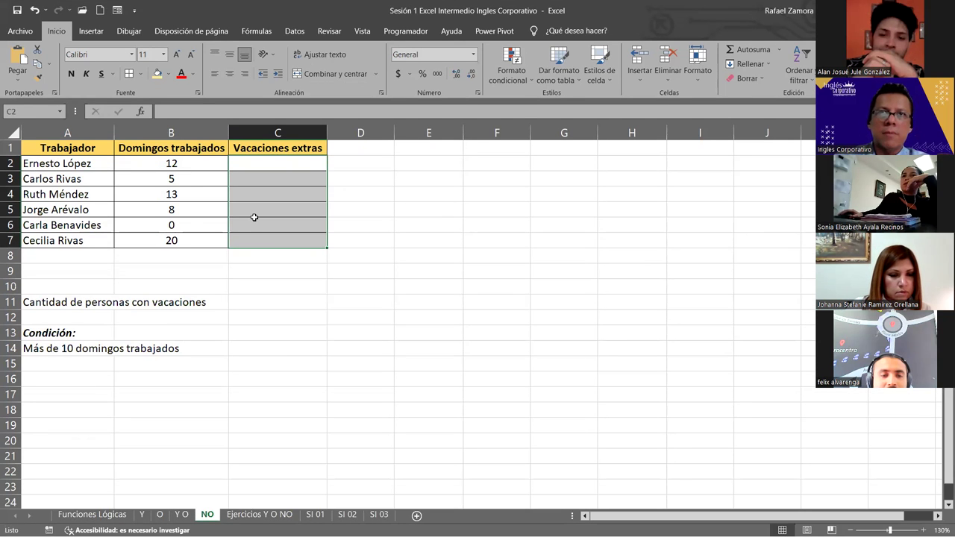
pyautogui.click(290, 162)
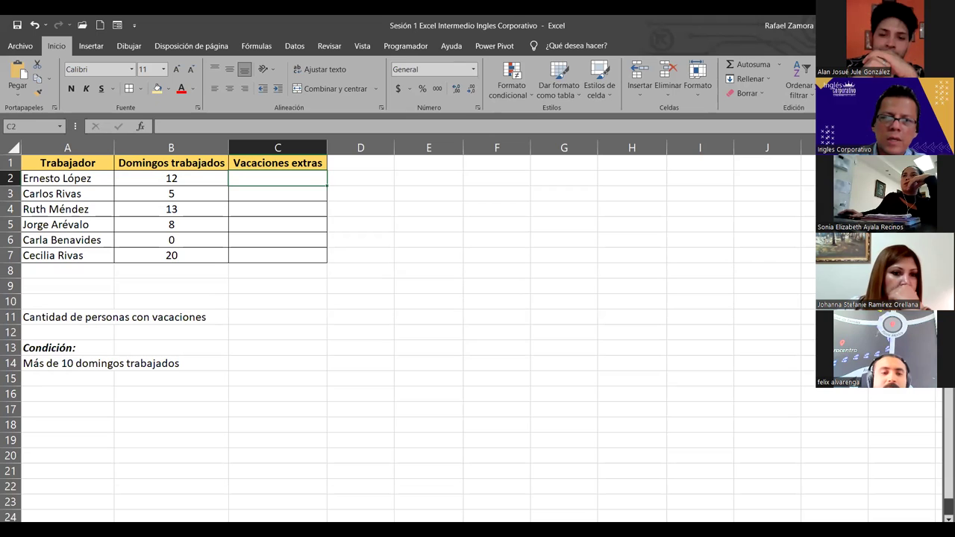
pyautogui.write('=')
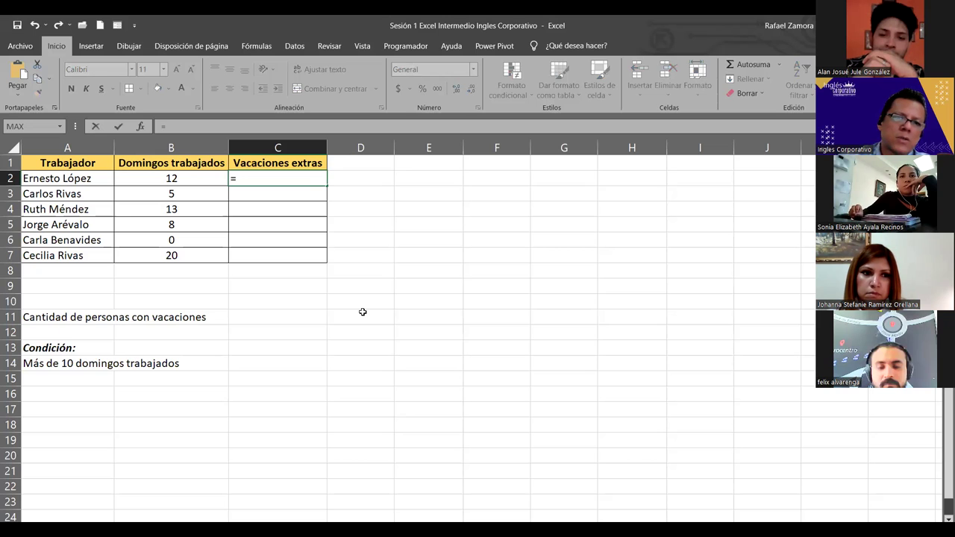
# Complete =B2>10 in C2 and fill it down to C7
pyautogui.press('Left')
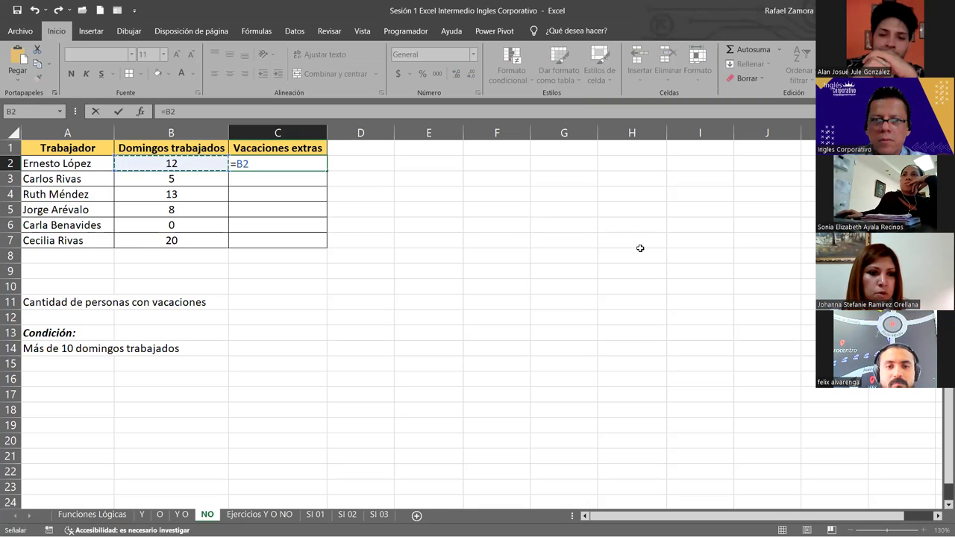
pyautogui.write('>10')
pyautogui.press('Return')
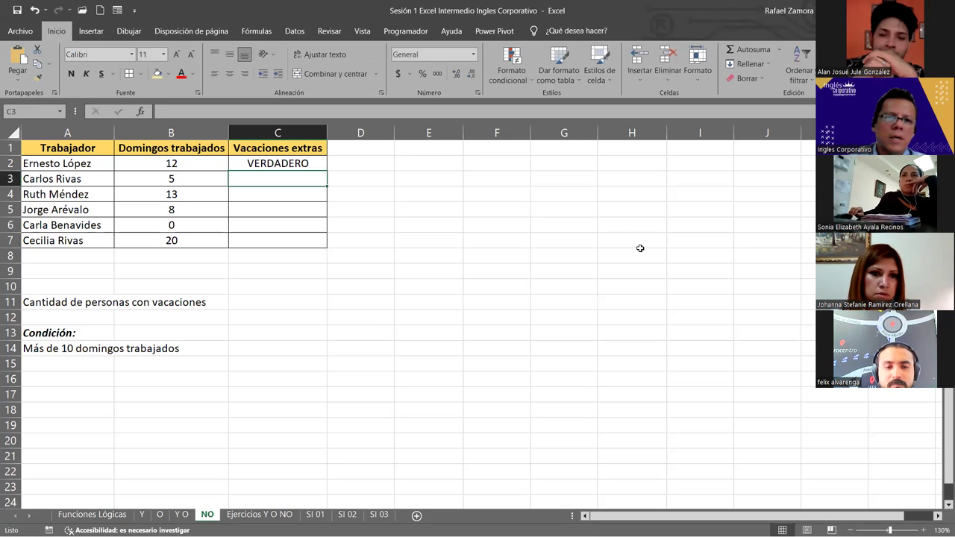
pyautogui.click(291, 161)
pyautogui.moveTo(328, 168); pyautogui.dragTo(306, 250)
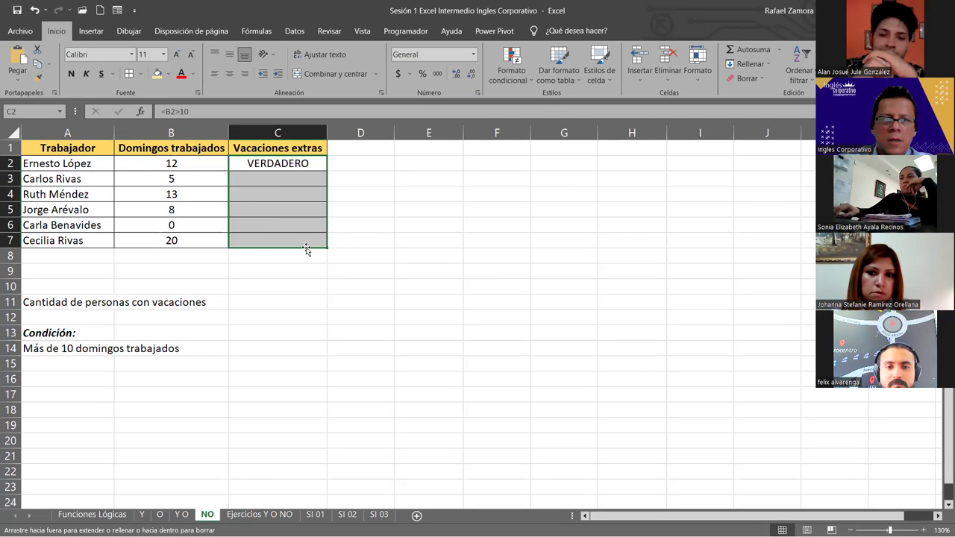
pyautogui.click(287, 178)
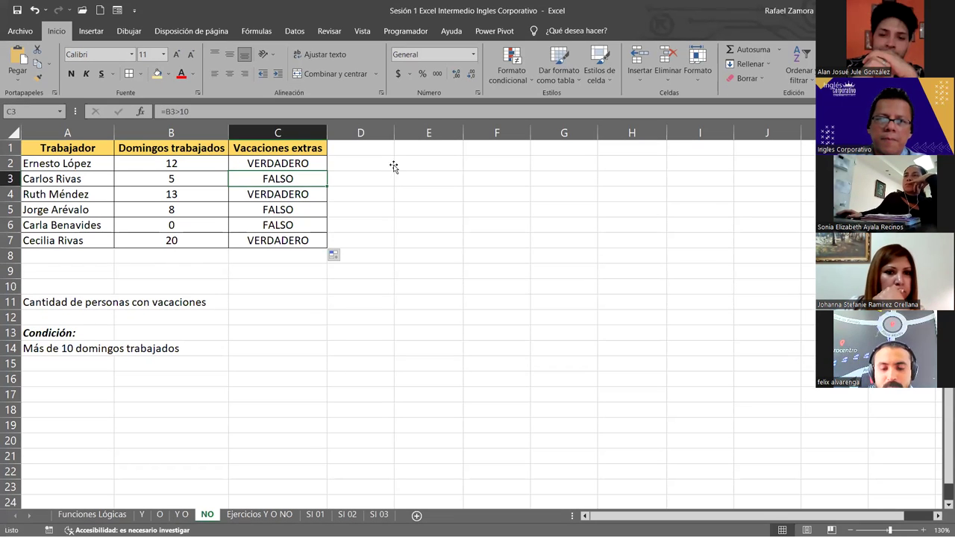
pyautogui.click(391, 166)
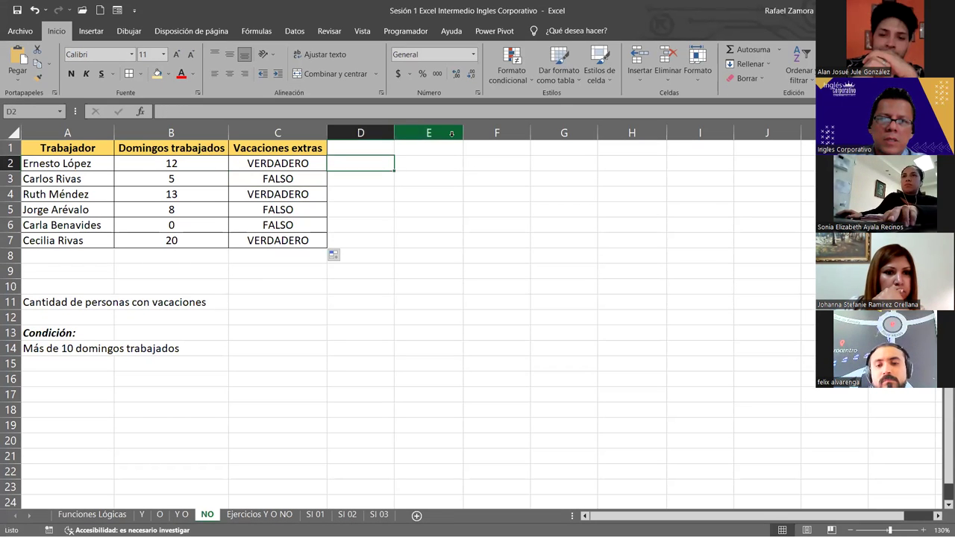
# Put C2's =B2>10 formula into edit mode
pyautogui.click(462, 162)
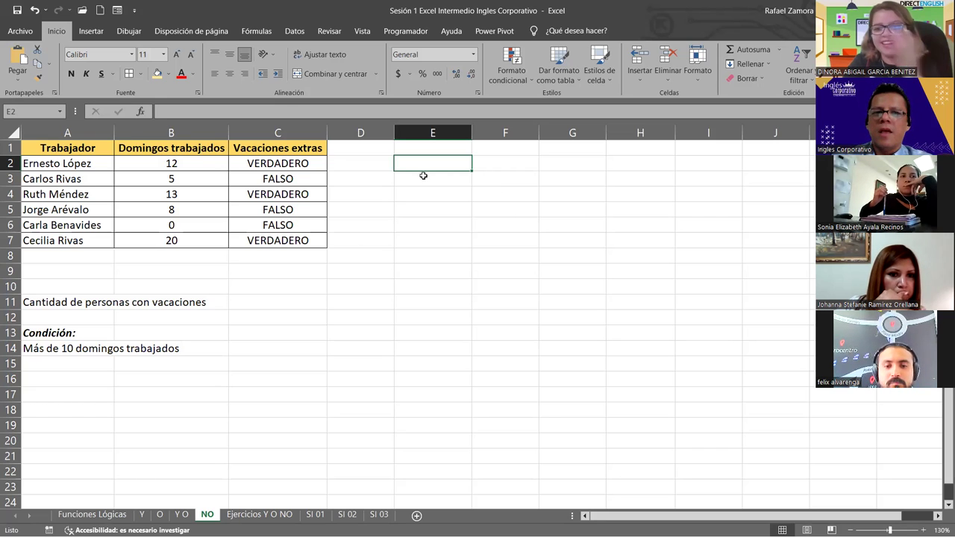
pyautogui.doubleClick(301, 163)
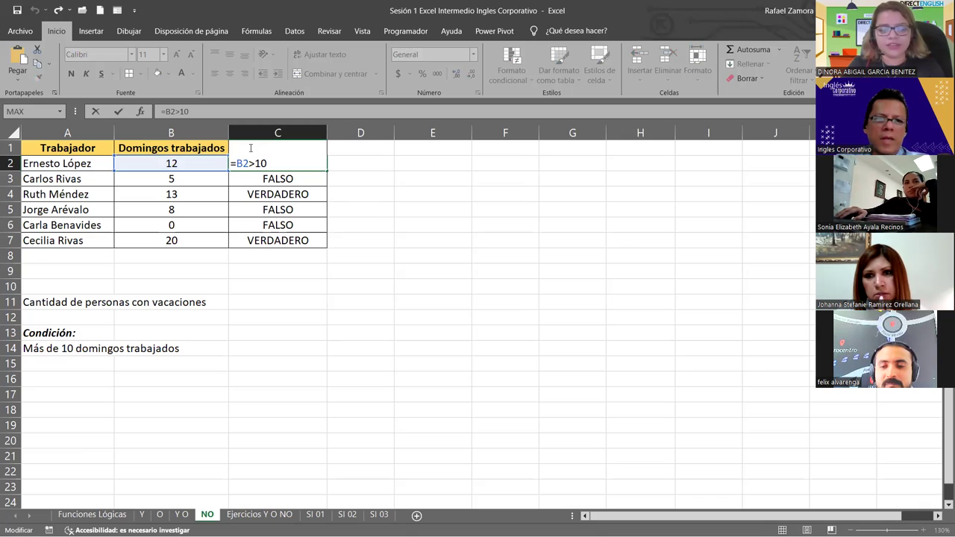
# Rewrite C2 as =NO(B2<10) and fill it down to C7
pyautogui.moveTo(267, 164); pyautogui.dragTo(238, 169)
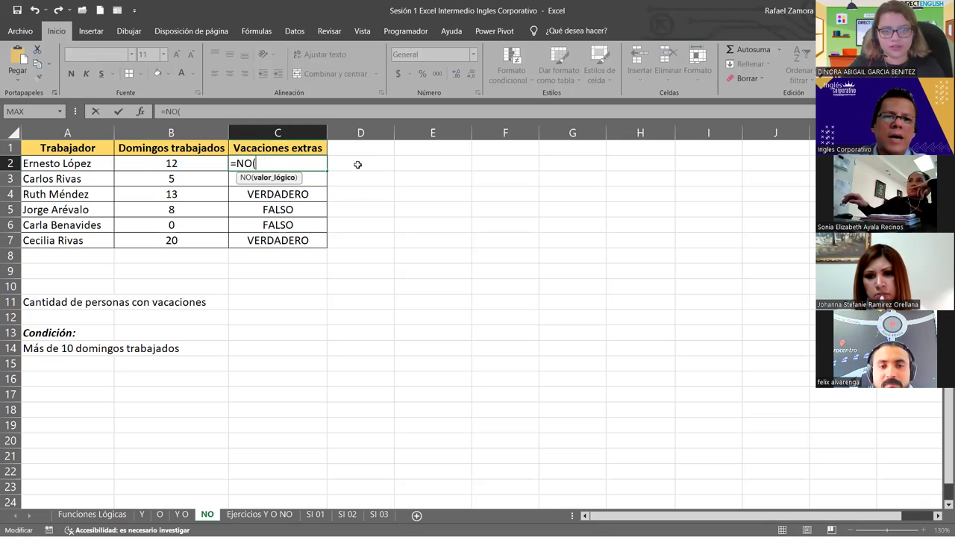
pyautogui.click(179, 164)
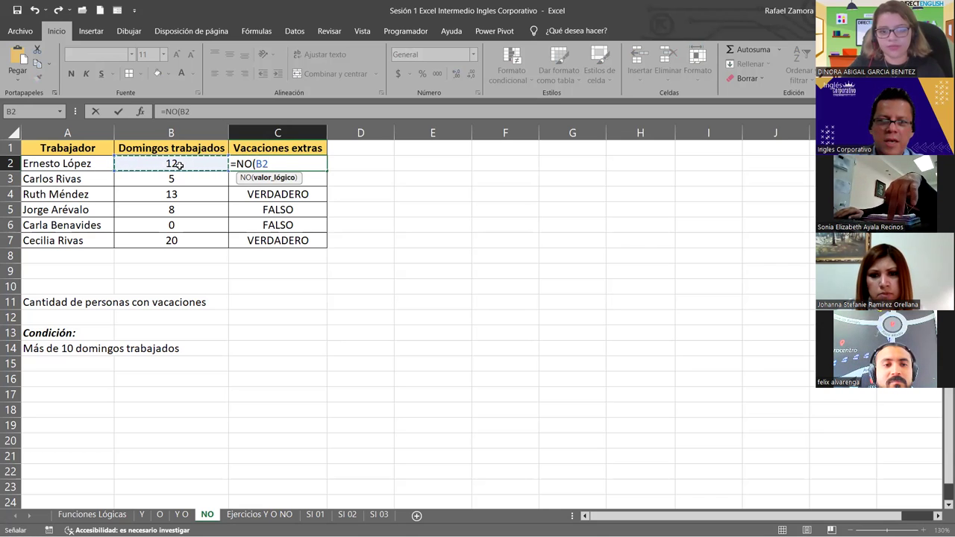
pyautogui.write('<10')
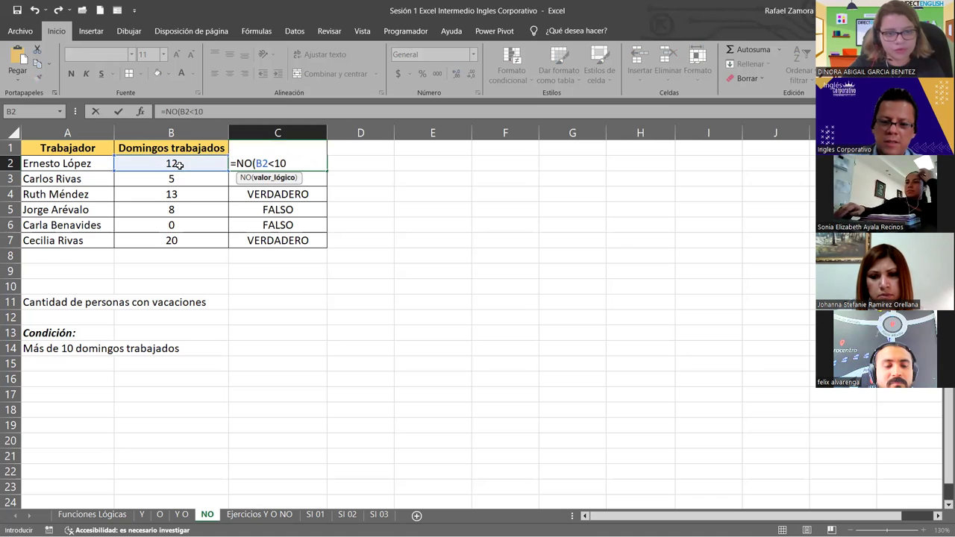
pyautogui.write(')')
pyautogui.press('Return')
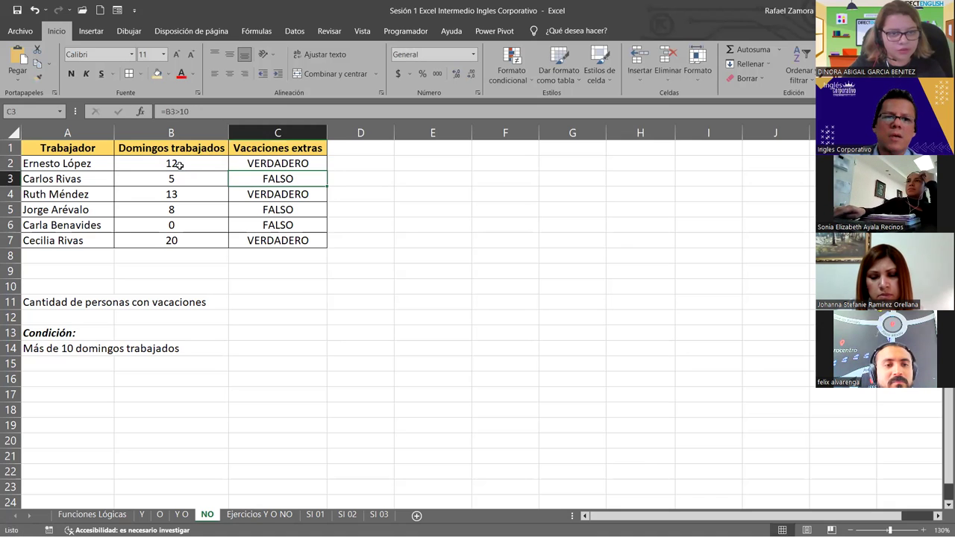
pyautogui.click(321, 158)
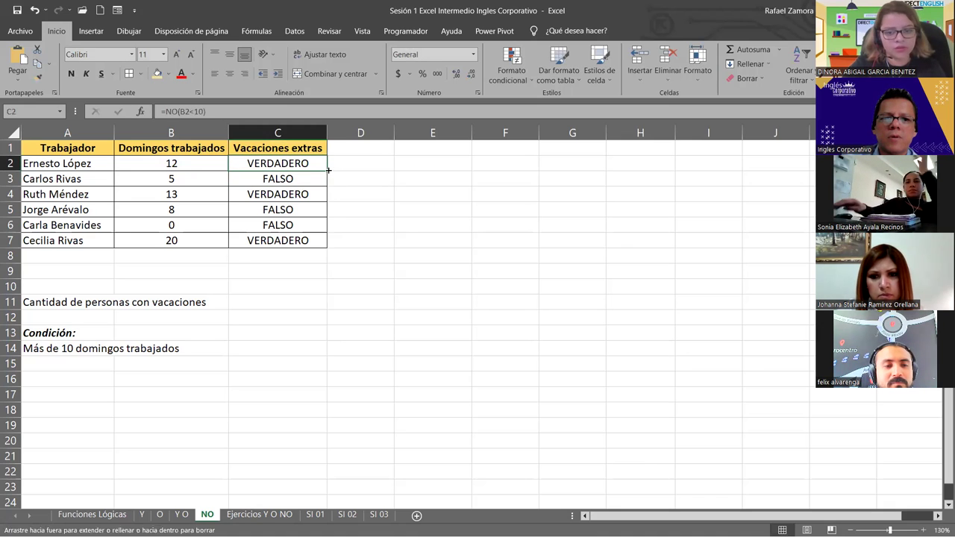
pyautogui.doubleClick(327, 171)
# Preview the B2<10 comparison's result with F9, restore it, then show the Y O sheet
pyautogui.doubleClick(311, 163)
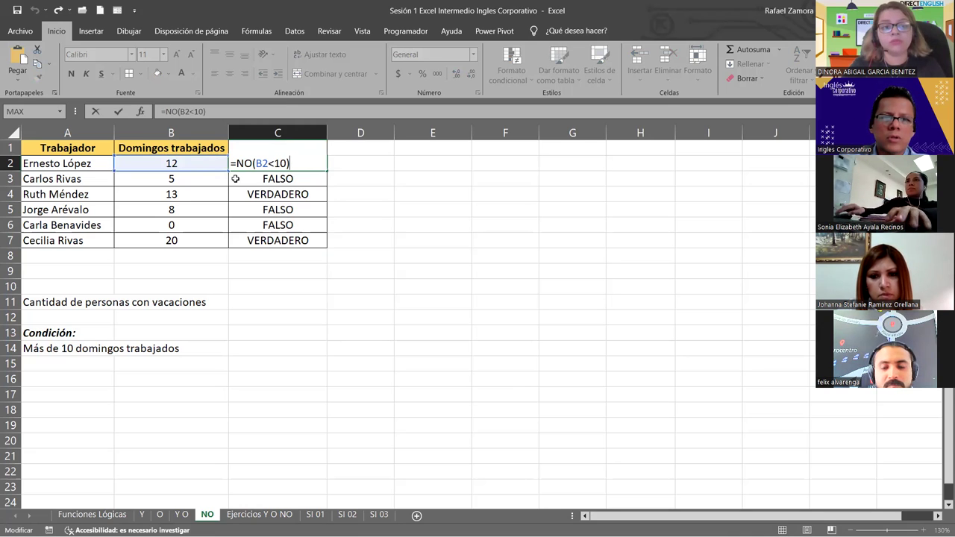
pyautogui.moveTo(256, 162); pyautogui.dragTo(287, 162)
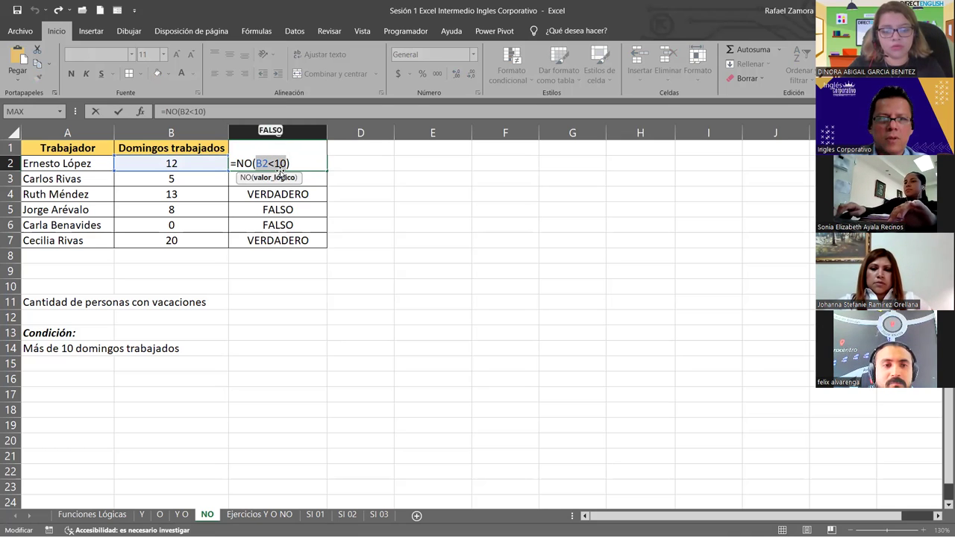
pyautogui.press('F9')
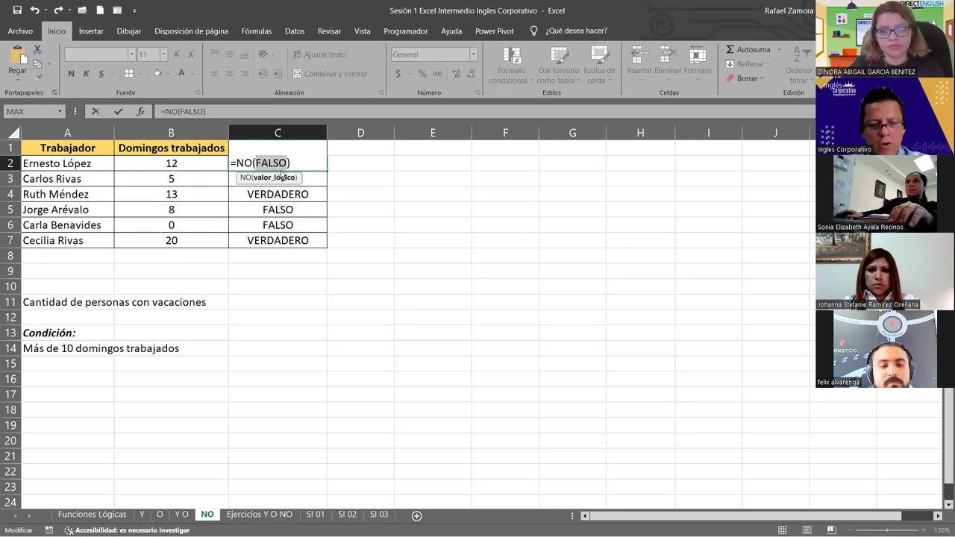
pyautogui.hotkey('ctrl', 'z')
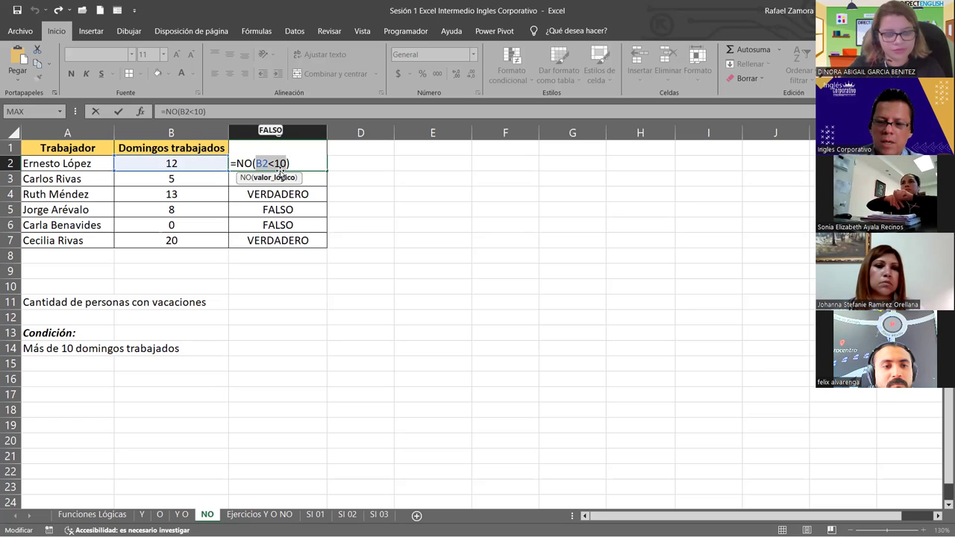
pyautogui.press('Return')
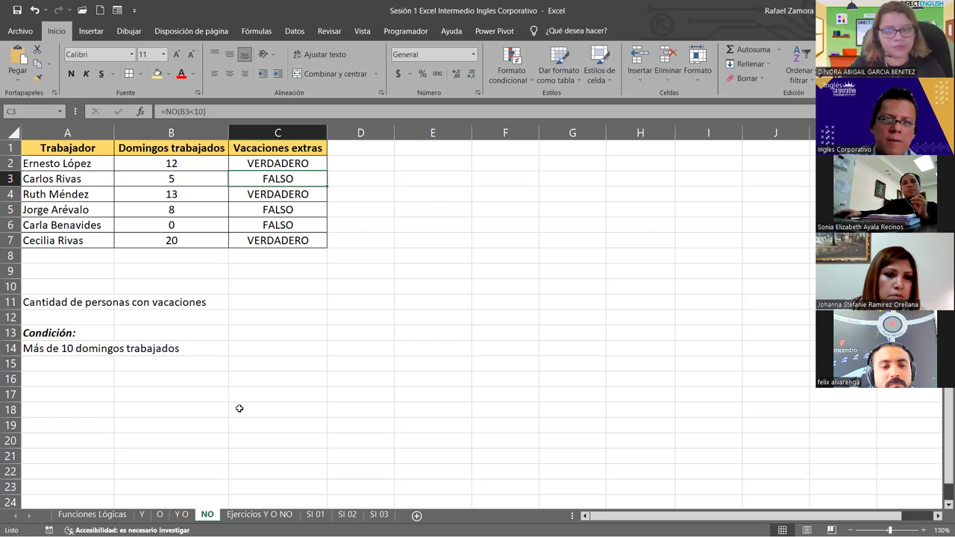
pyautogui.hotkey('ctrl', 'pageup')
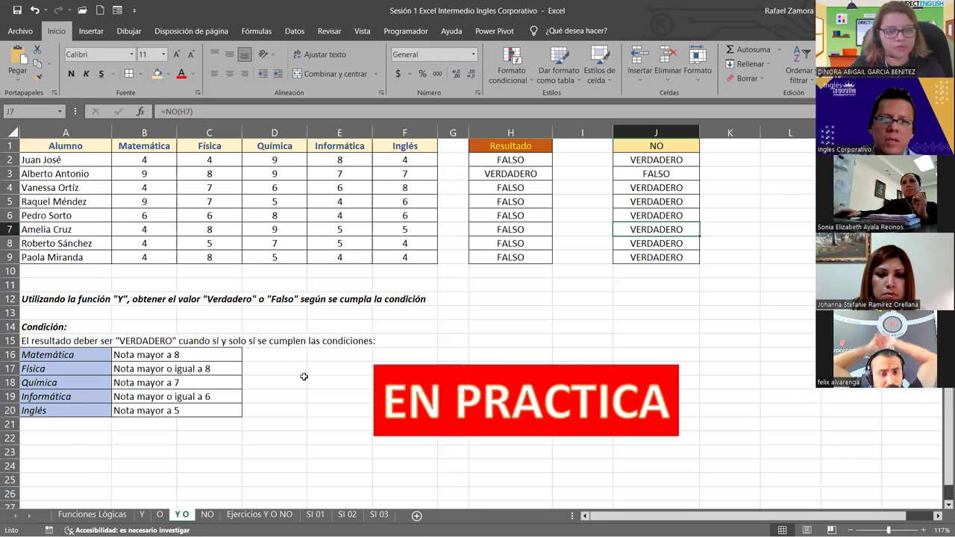
# Return to the NO sheet and re-confirm C2's =NO(B2<10) formula unchanged
pyautogui.hotkey('ctrl', 'pagedown')
pyautogui.doubleClick(298, 167)
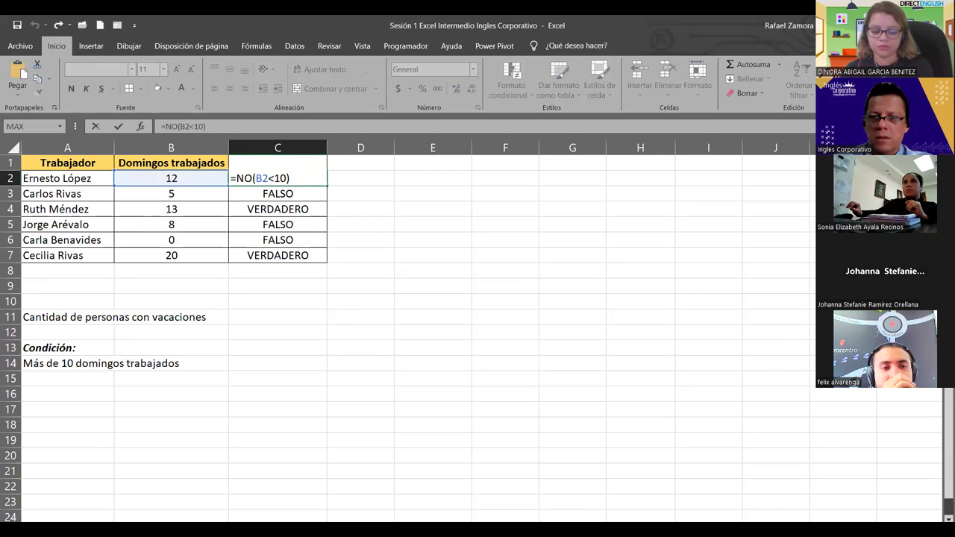
pyautogui.press('Return')
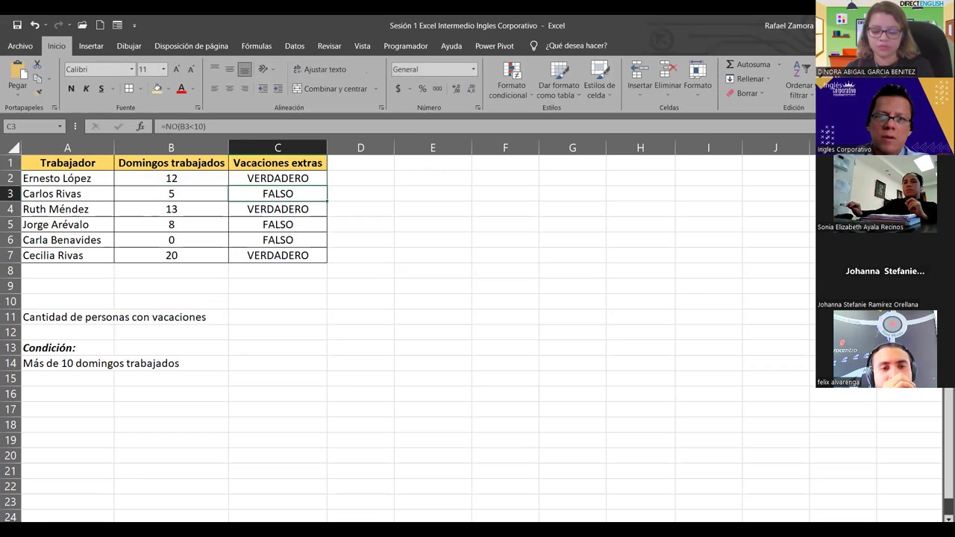
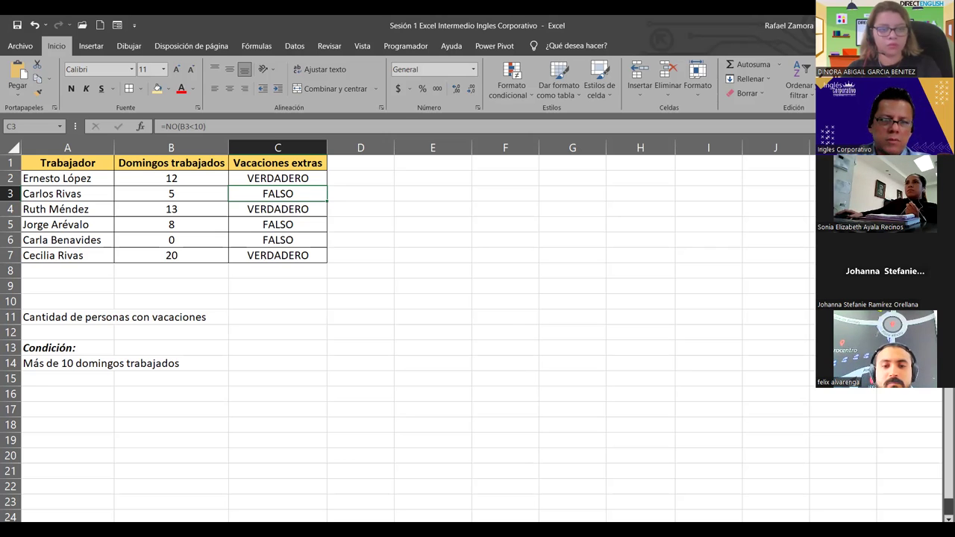
# Switch to the Ejercicios Y O NO sheet, zoom in, and select cell B4 for the first theory score
pyautogui.click(350, 191)
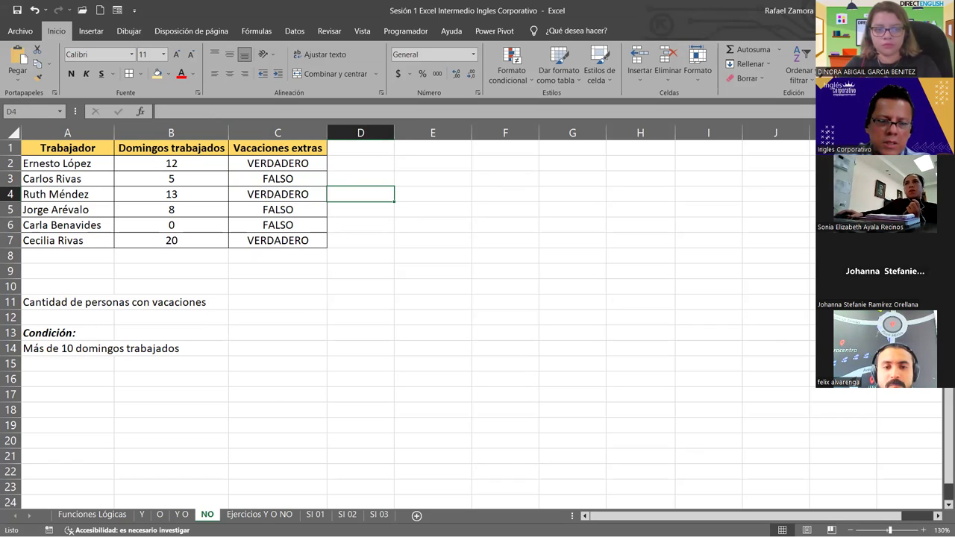
pyautogui.click(260, 515)
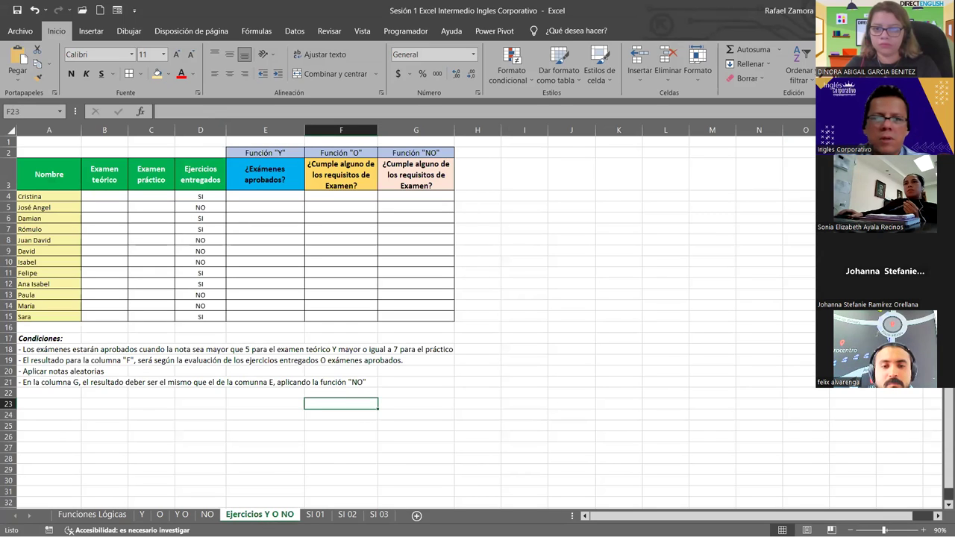
pyautogui.scroll(1, 510, 306)
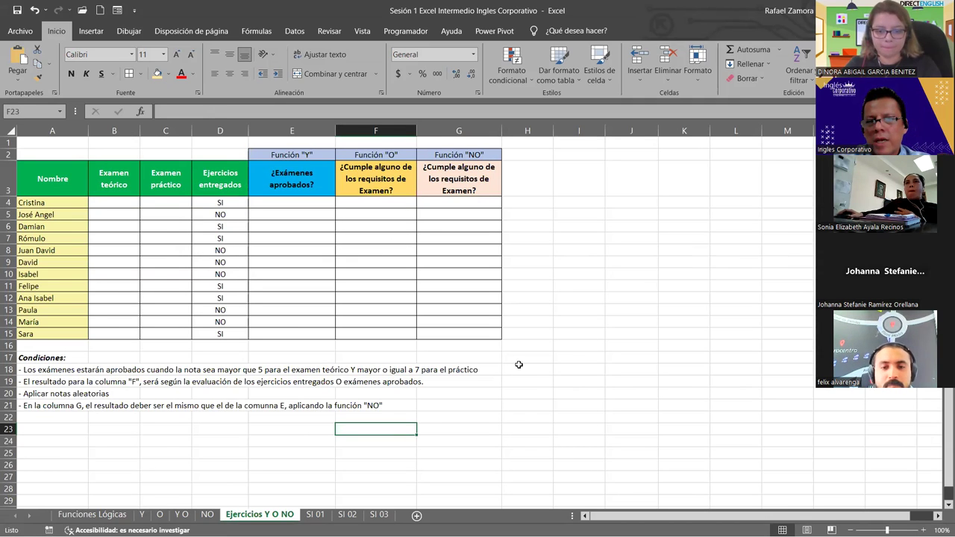
pyautogui.scroll(1, 518, 364)
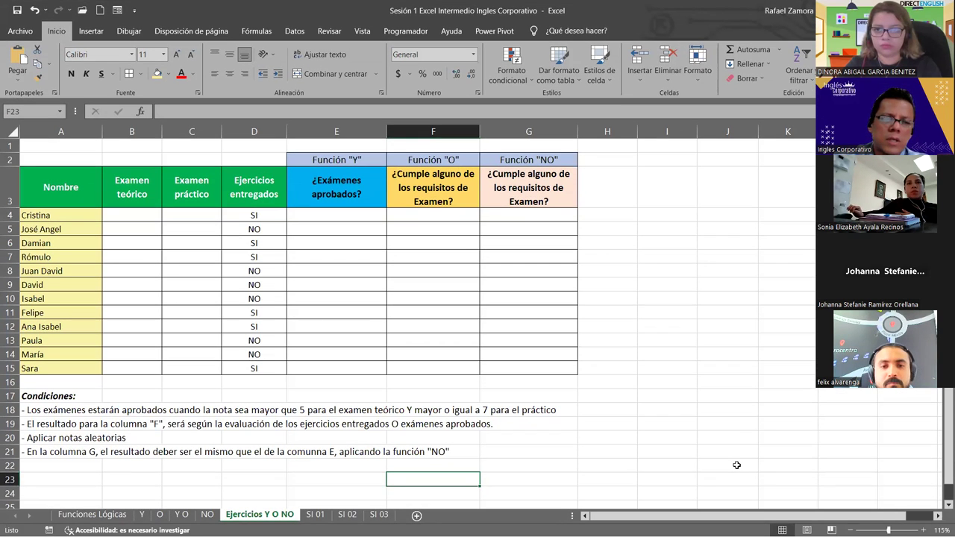
pyautogui.click(281, 284)
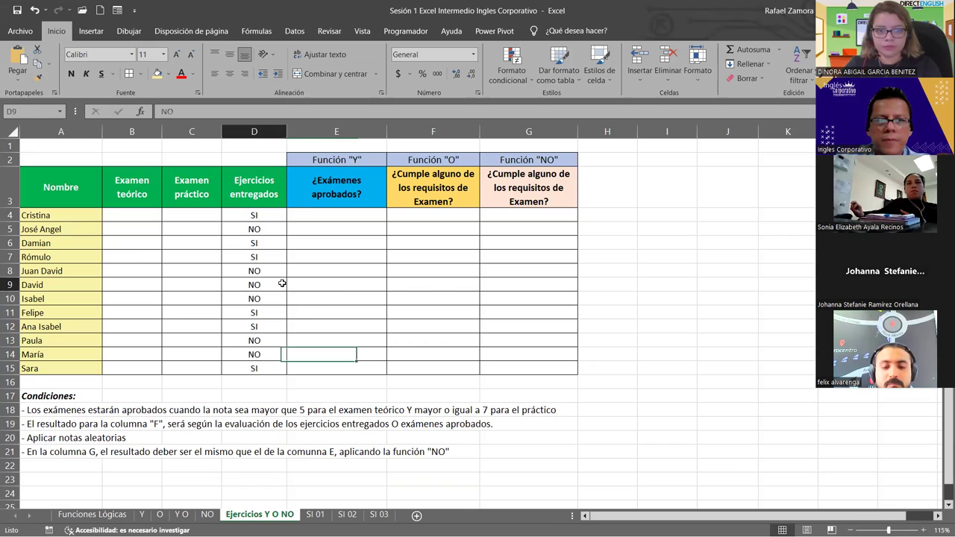
pyautogui.click(134, 217)
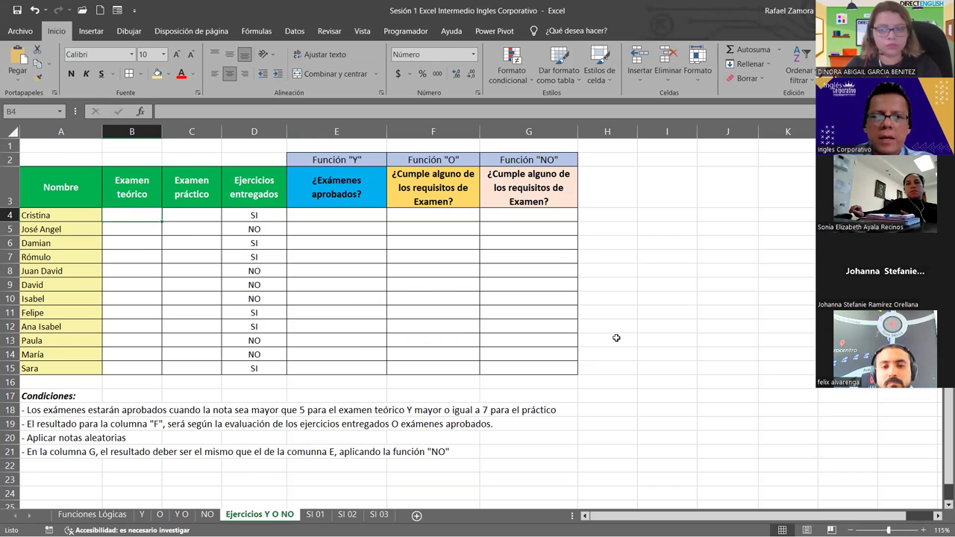
# Enter =ALEATORIO.ENTRE(3,10) in B4 and fill it down to B15
pyautogui.write(')')
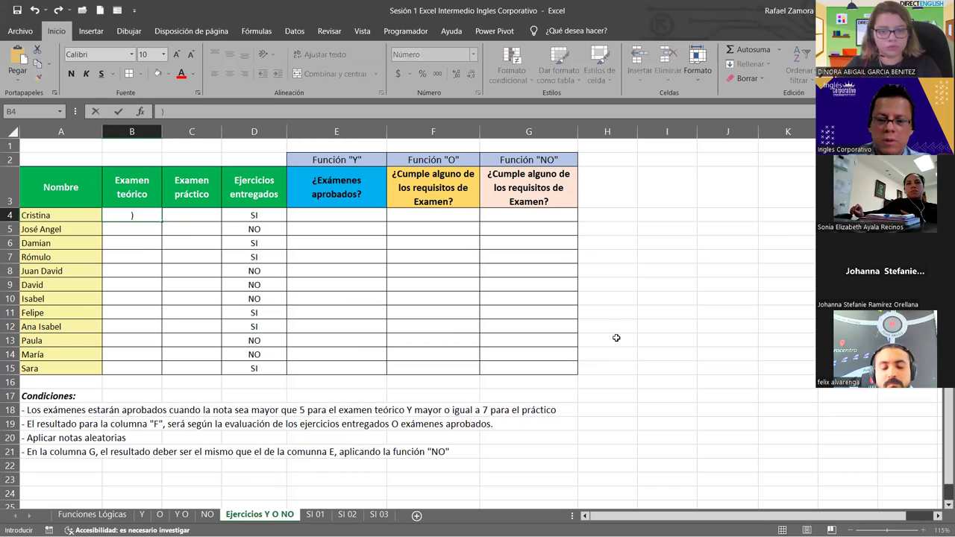
pyautogui.write('=')
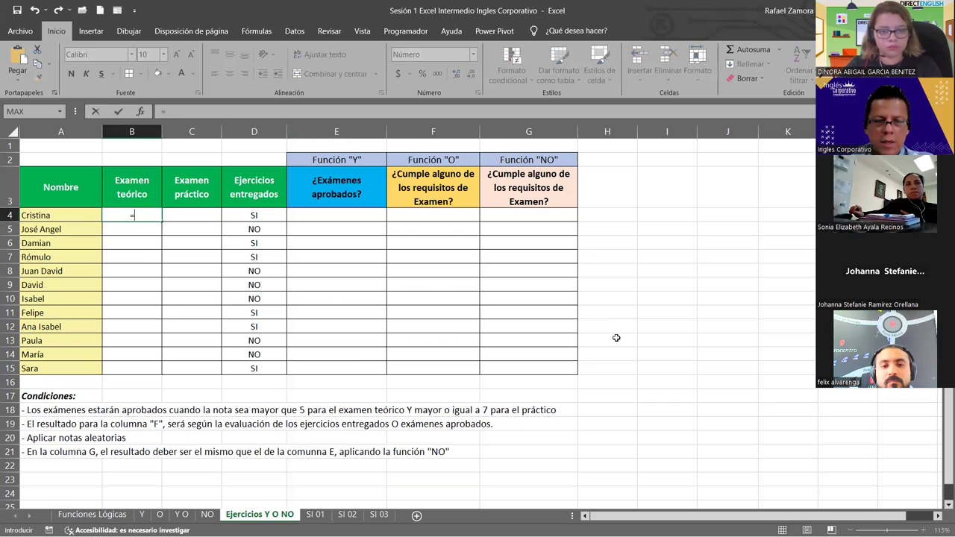
pyautogui.write('ALE')
pyautogui.press('Down')
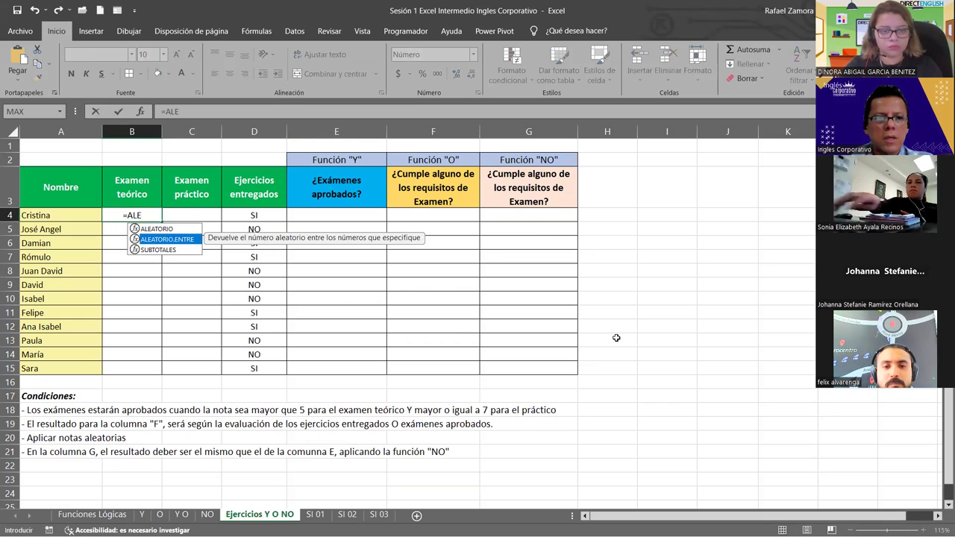
pyautogui.press('Tab')
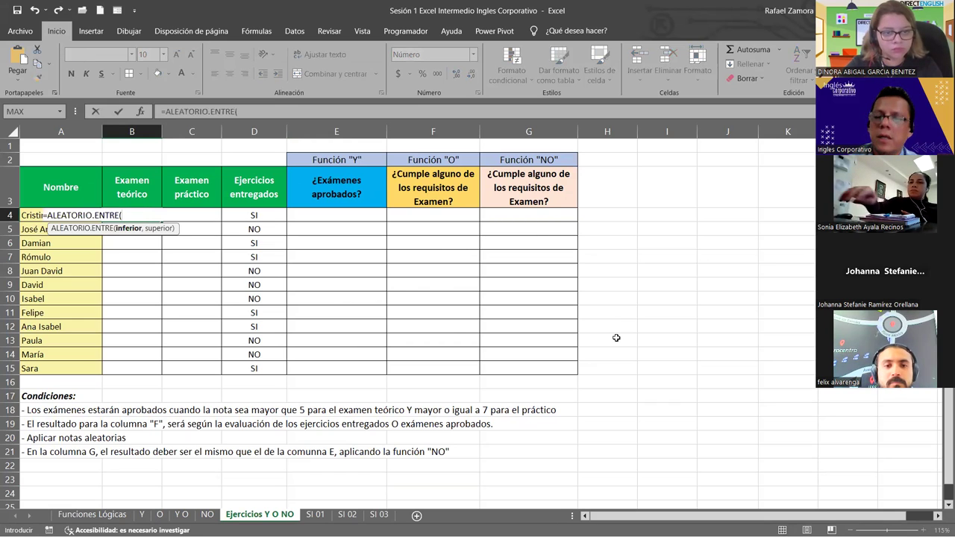
pyautogui.write('4,10')
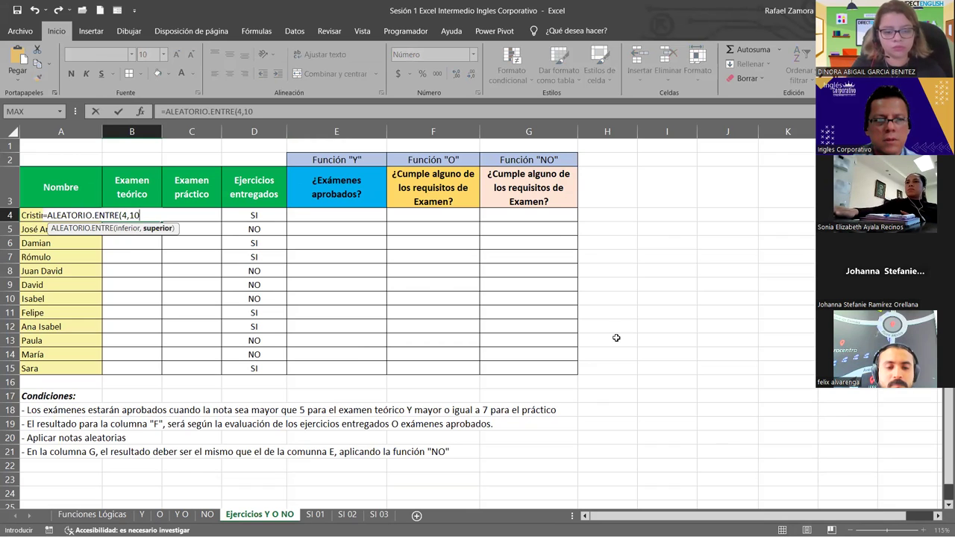
pyautogui.press('BackSpace')
pyautogui.press('BackSpace')
pyautogui.press('BackSpace')
pyautogui.press('BackSpace')
pyautogui.write('3,')
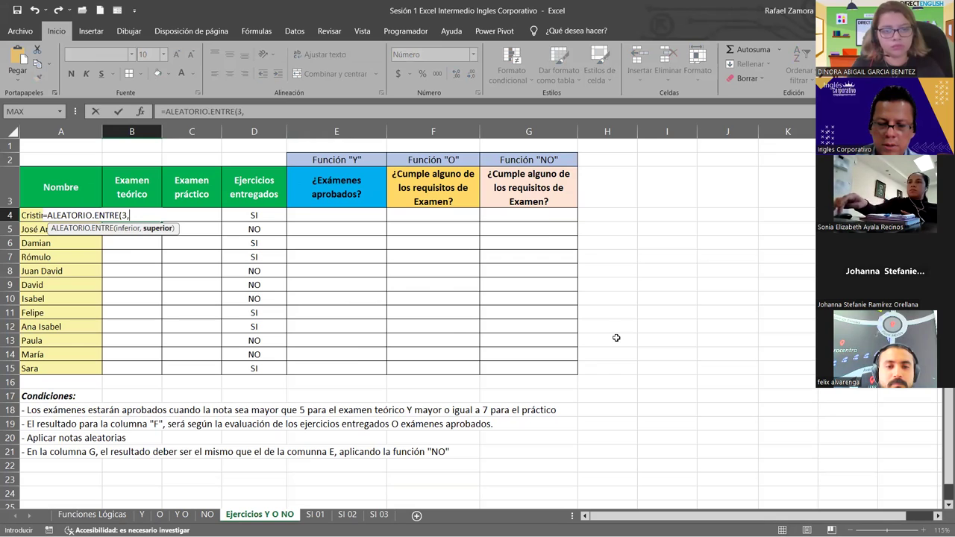
pyautogui.write('10')
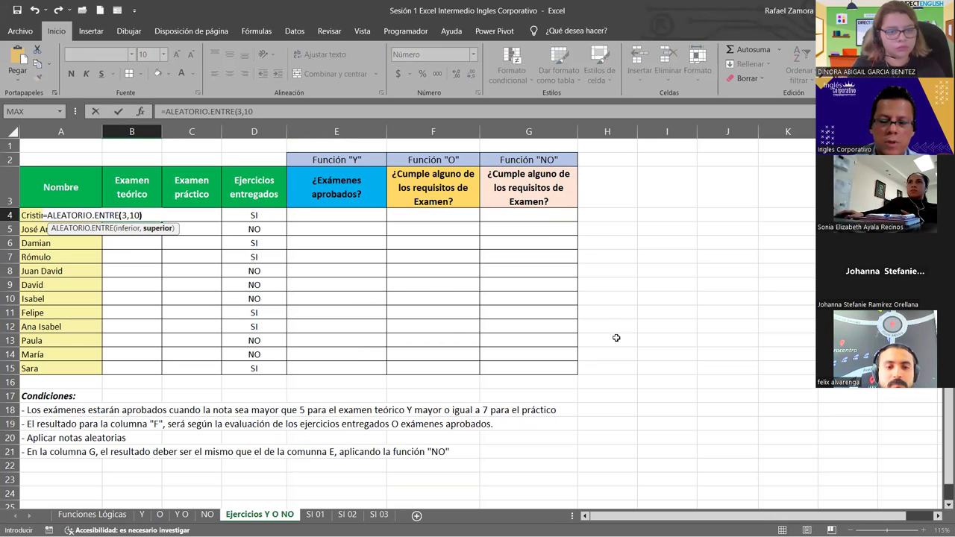
pyautogui.press('Return')
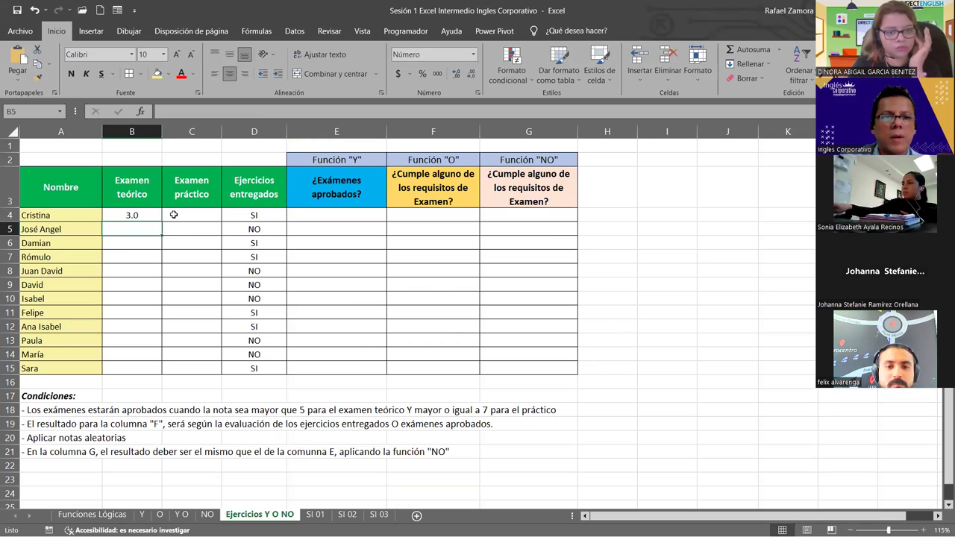
pyautogui.click(153, 217)
pyautogui.moveTo(161, 223)
pyautogui.mouseDown()
pyautogui.moveTo(161, 372)
pyautogui.moveTo(217, 370)
pyautogui.mouseUp()
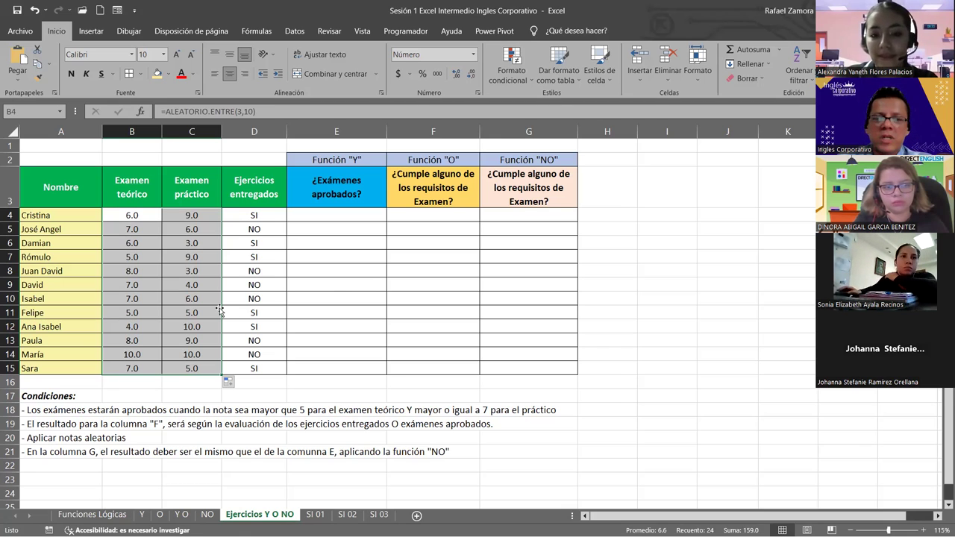
# Copy the B4:C15 scores and paste them back as plain values
pyautogui.hotkey('ctrl', 'c')
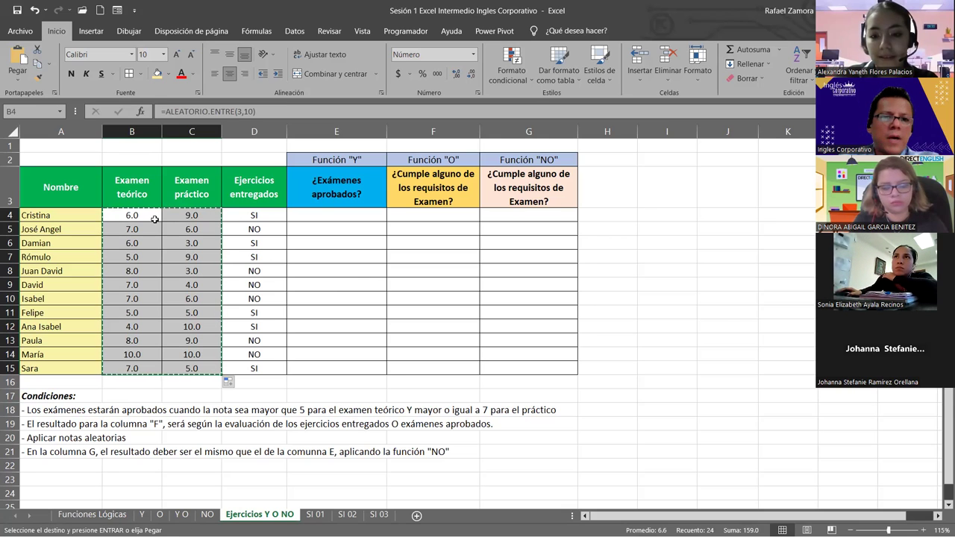
pyautogui.rightClick(135, 220)
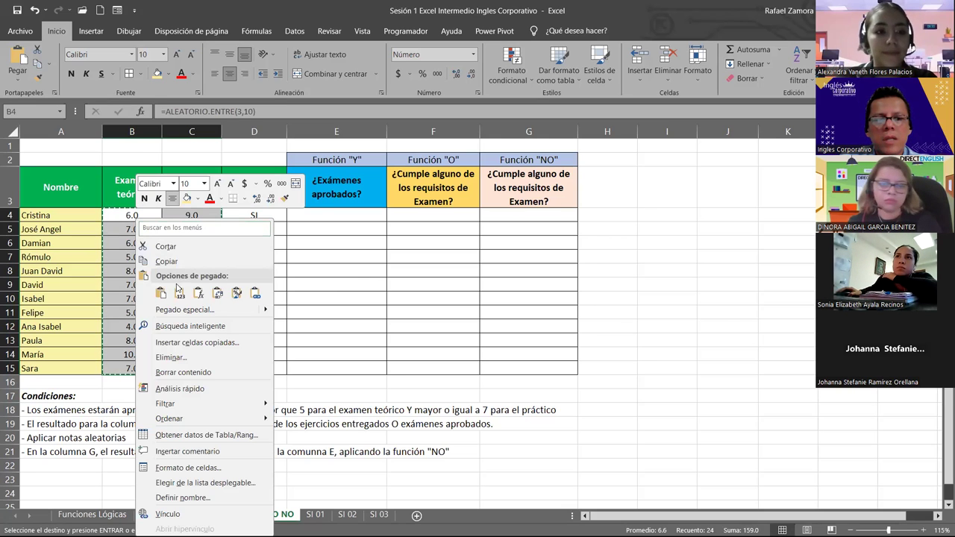
pyautogui.click(179, 296)
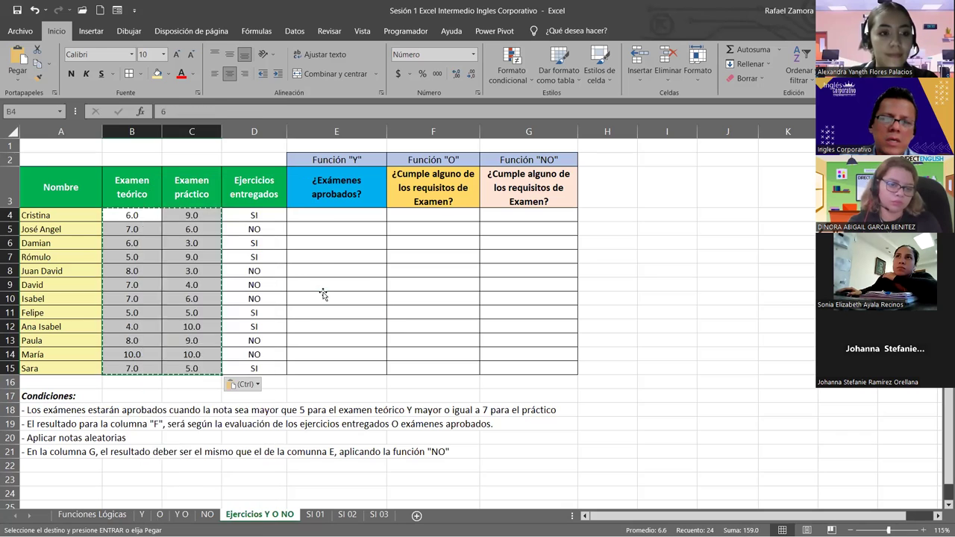
pyautogui.click(323, 296)
pyautogui.doubleClick(339, 298)
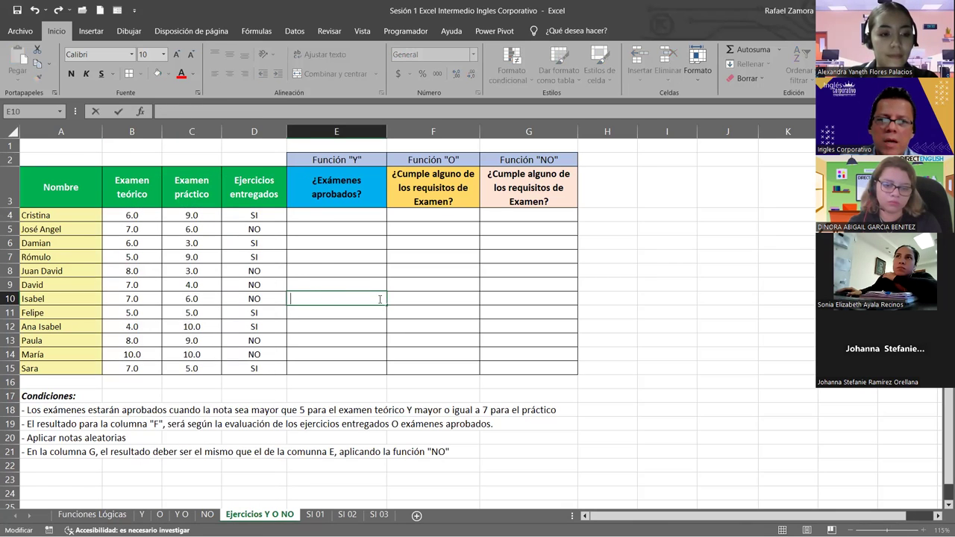
pyautogui.click(459, 282)
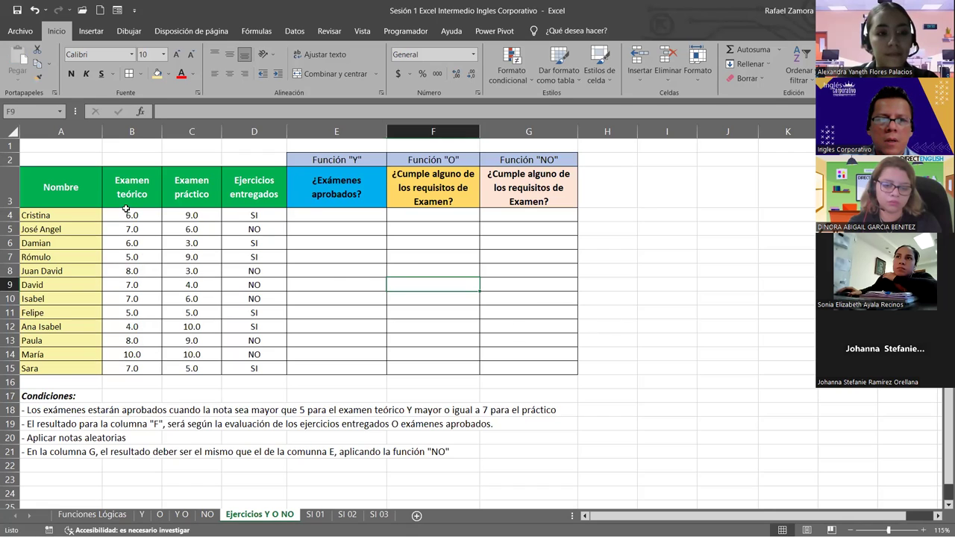
# Verify the score cells now hold plain numbers, then select the empty range E4:G15
pyautogui.moveTo(126, 212); pyautogui.dragTo(195, 367)
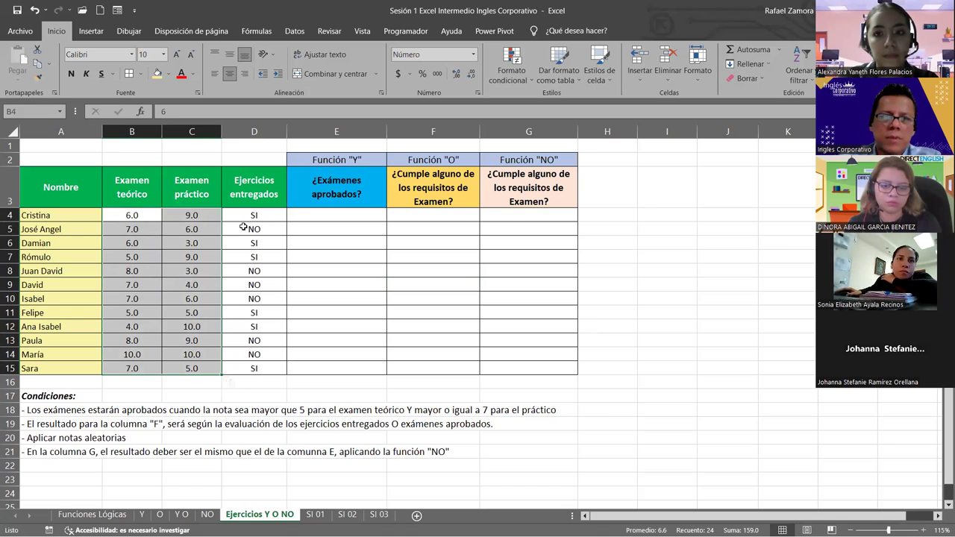
pyautogui.click(207, 246)
pyautogui.click(187, 285)
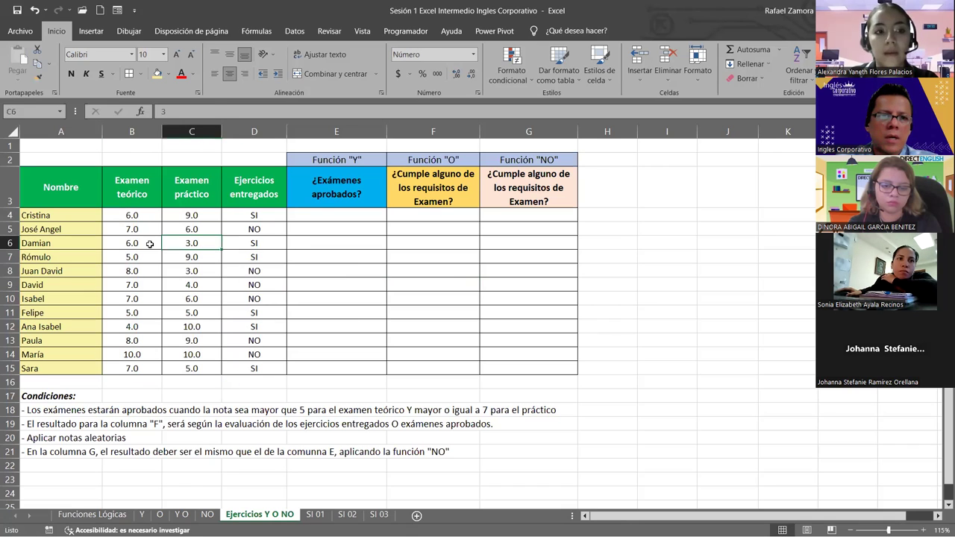
pyautogui.click(149, 313)
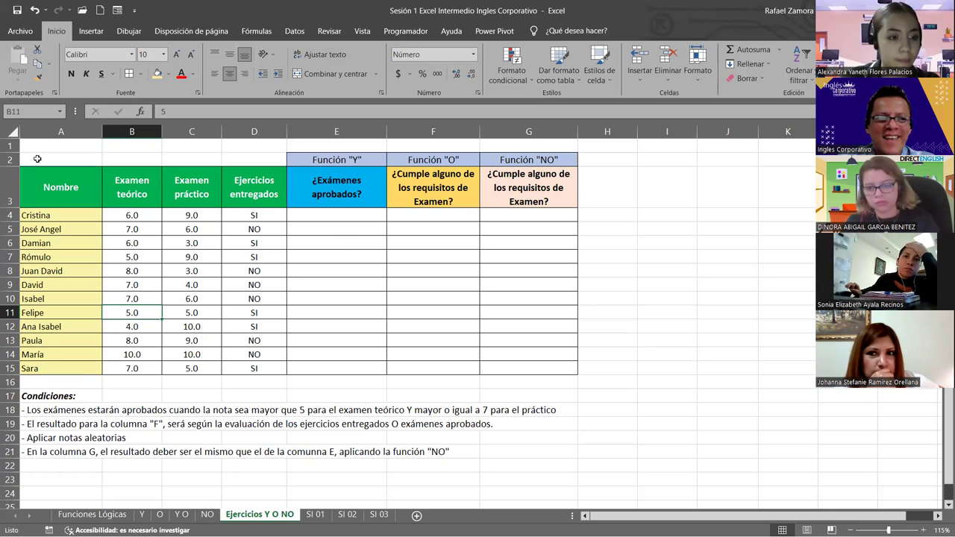
pyautogui.click(140, 216)
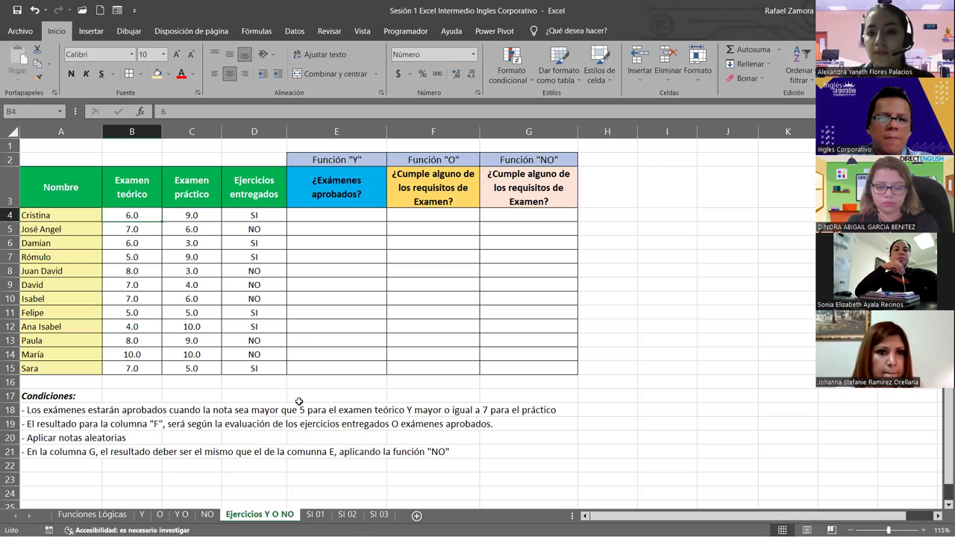
pyautogui.moveTo(337, 215); pyautogui.dragTo(544, 370)
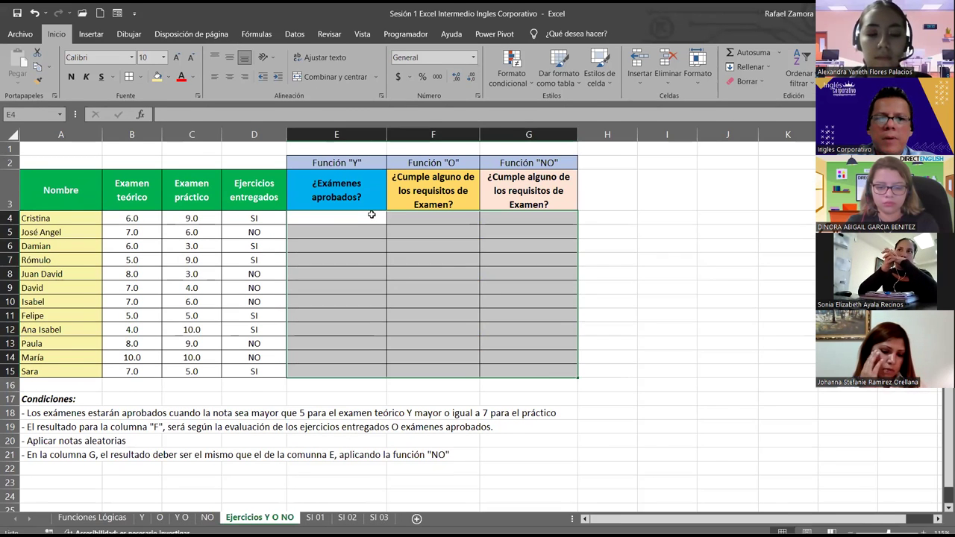
pyautogui.click(370, 211)
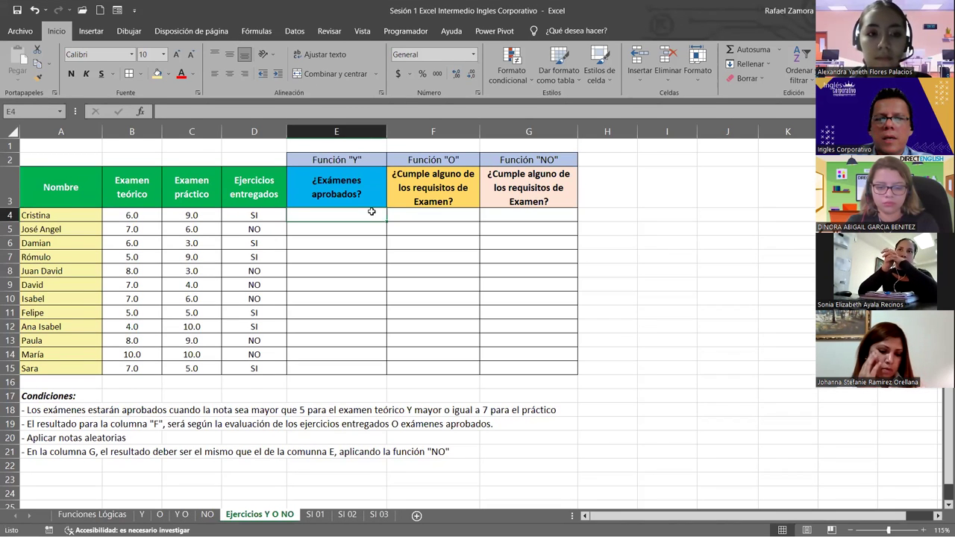
pyautogui.click(363, 159)
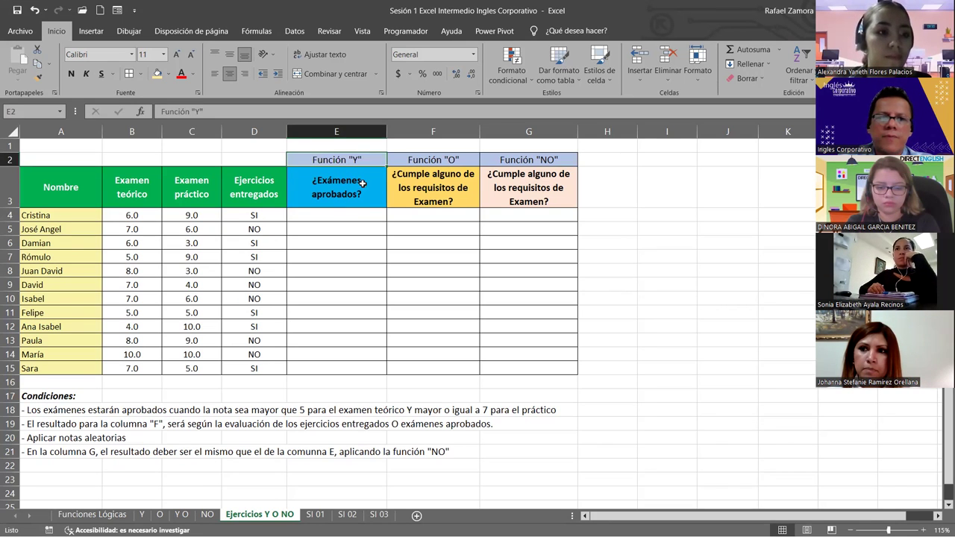
pyautogui.click(344, 220)
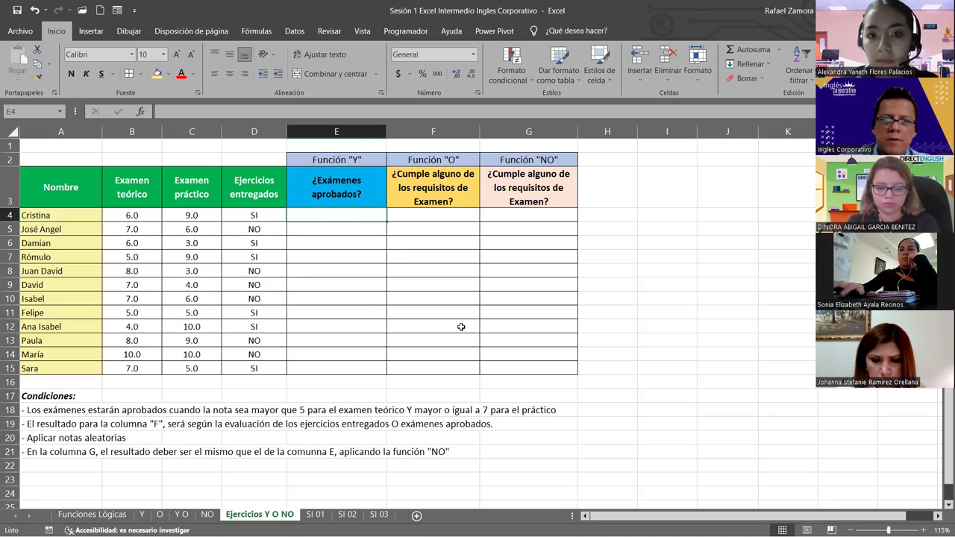
# Enter =Y(B4>5,C4>=7) in E4 for Cristina
pyautogui.write('+')
pyautogui.press('BackSpace')
pyautogui.write('=')
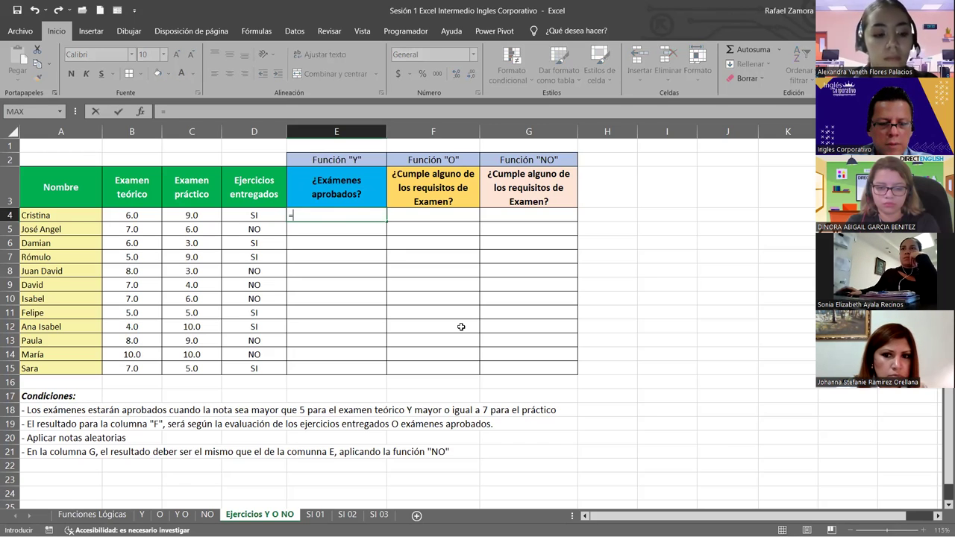
pyautogui.write('Y(')
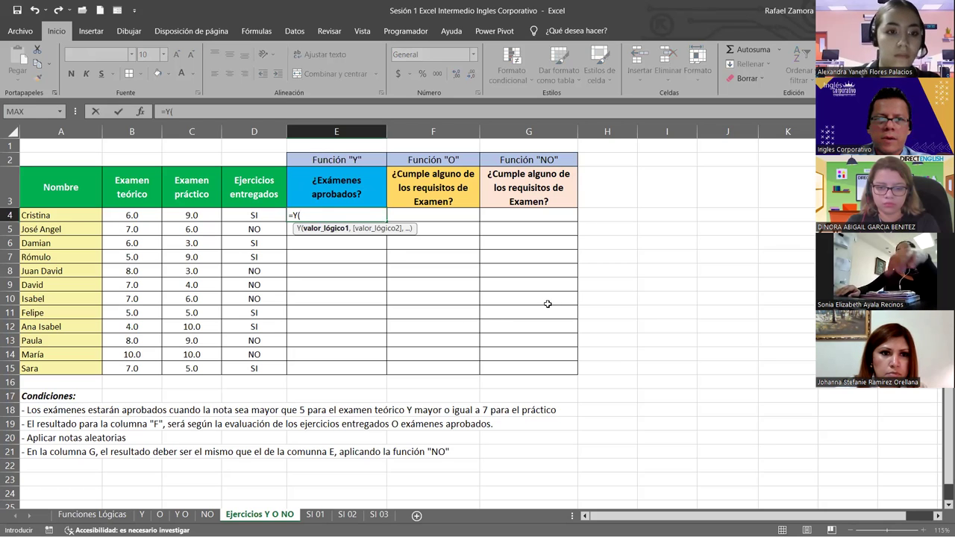
pyautogui.click(150, 217)
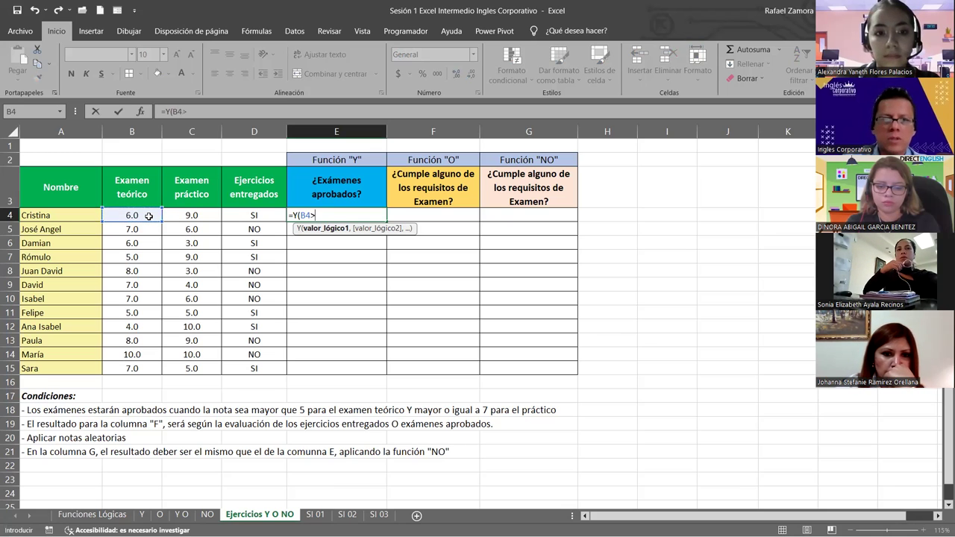
pyautogui.write('>5')
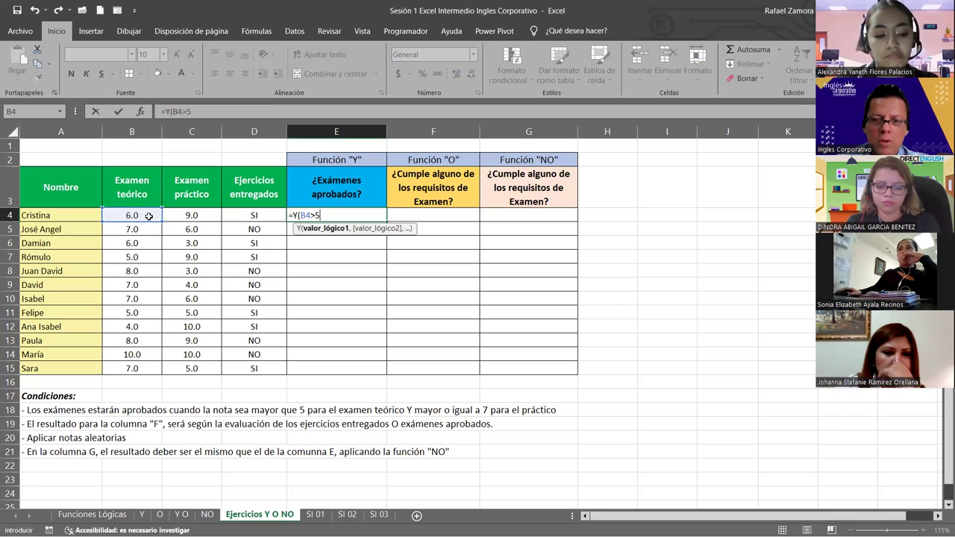
pyautogui.write(',')
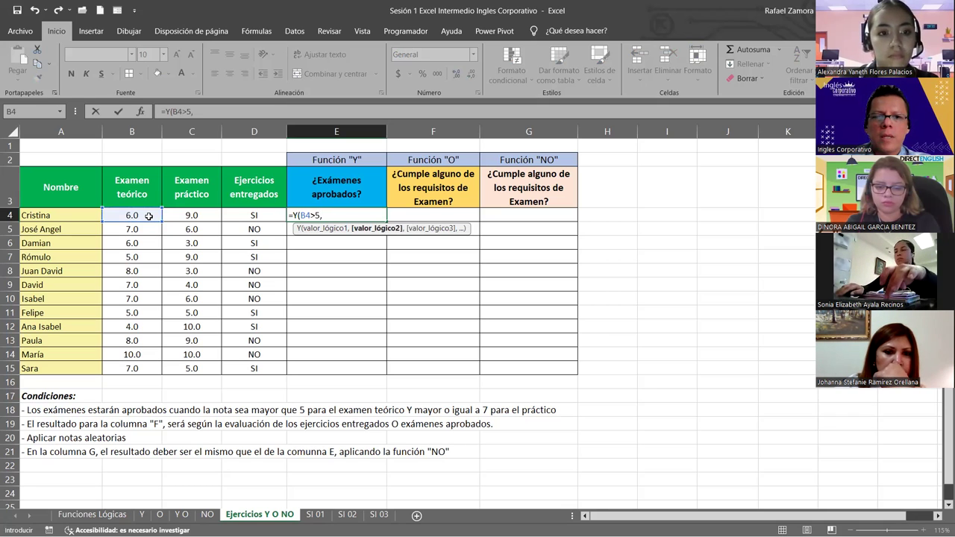
pyautogui.click(194, 215)
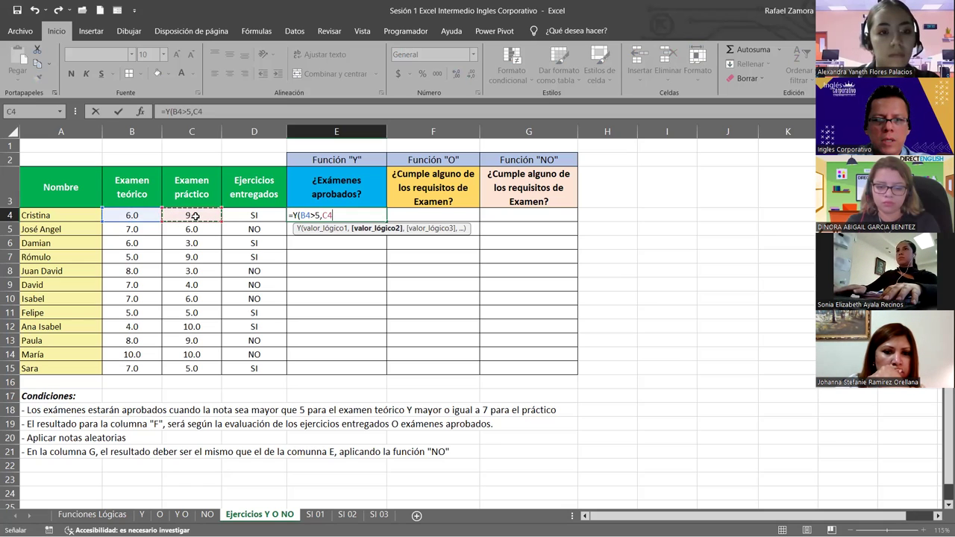
pyautogui.write('>=')
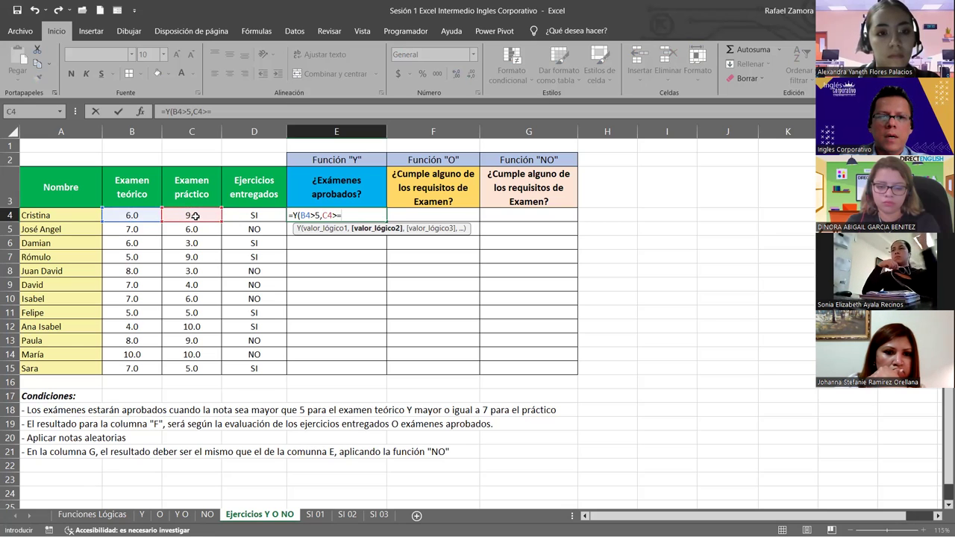
pyautogui.write('7')
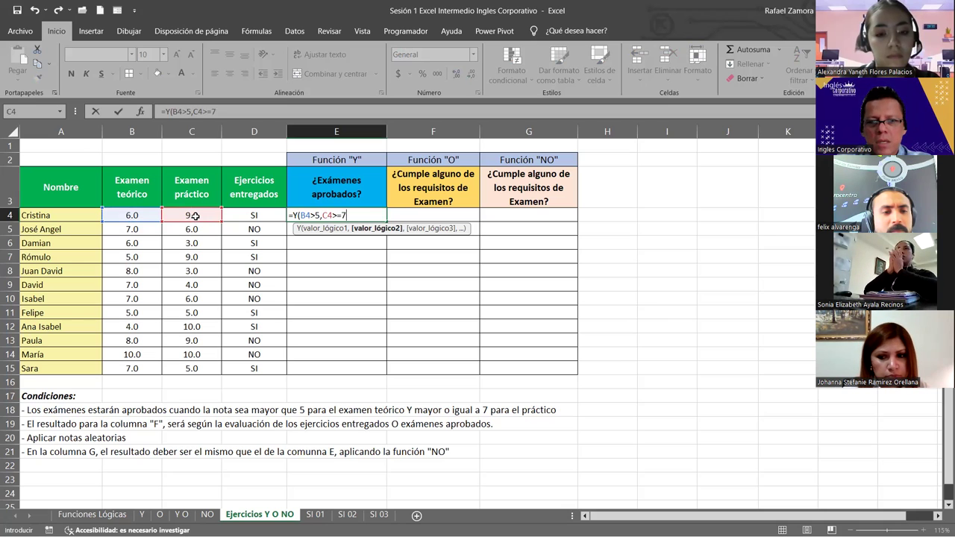
pyautogui.write(')')
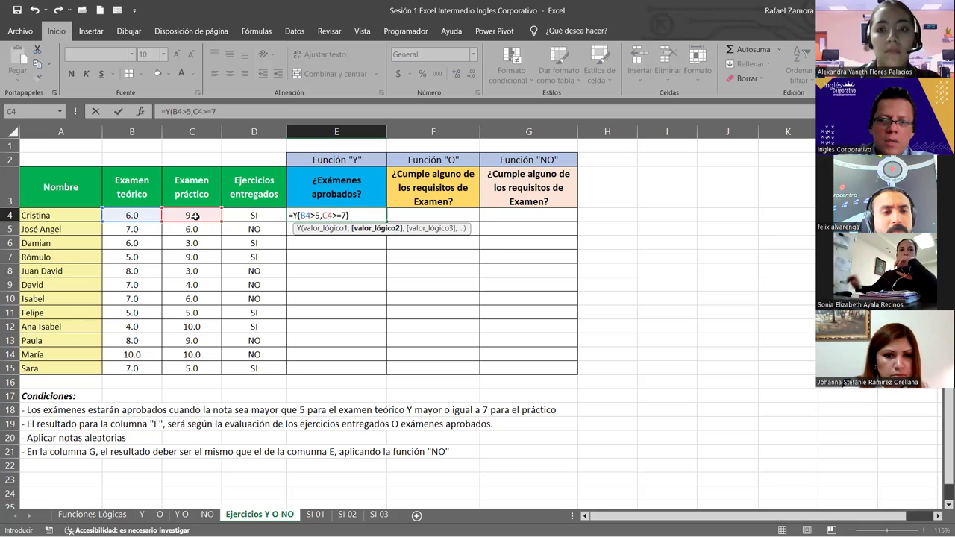
pyautogui.press('Return')
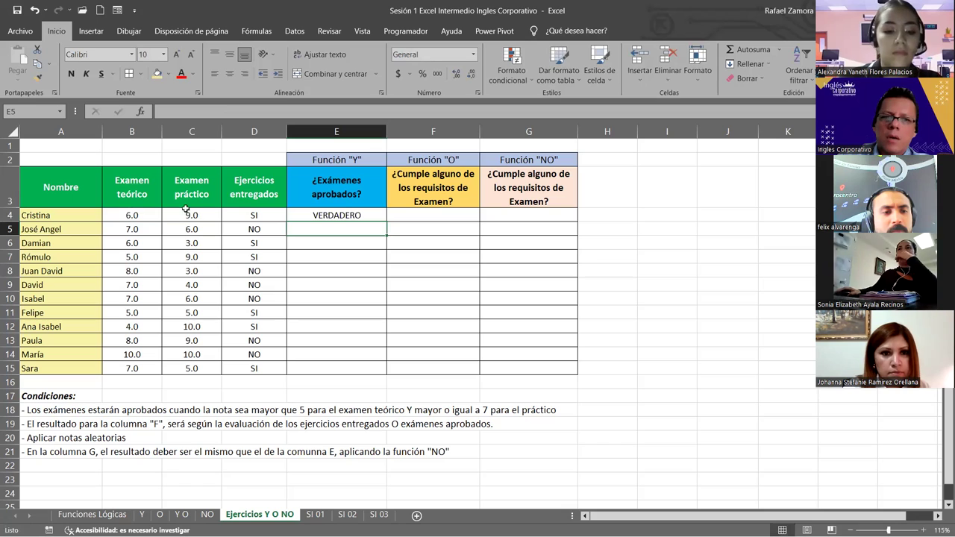
# Fill the Y formula down to E15 and recheck Cristina's B4 score
pyautogui.click(335, 215)
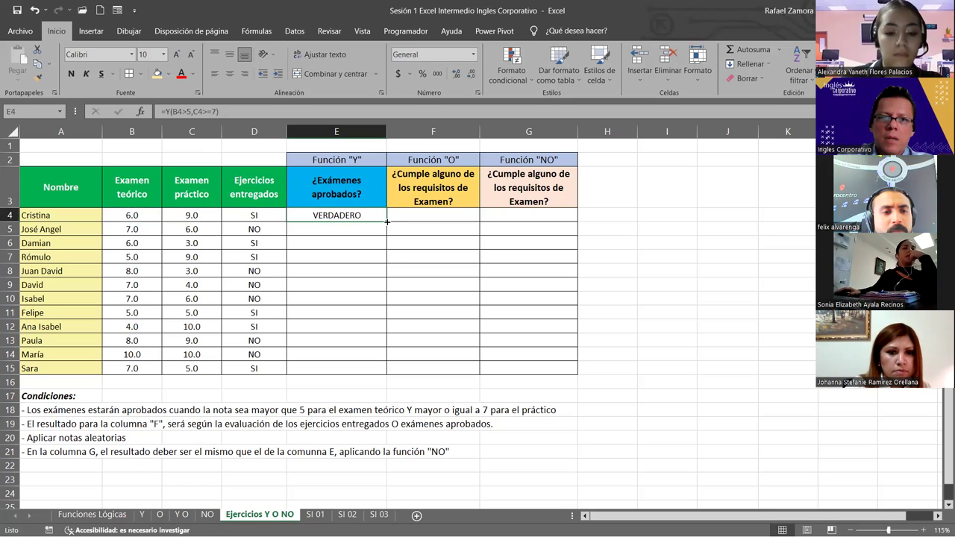
pyautogui.moveTo(387, 222); pyautogui.dragTo(387, 373)
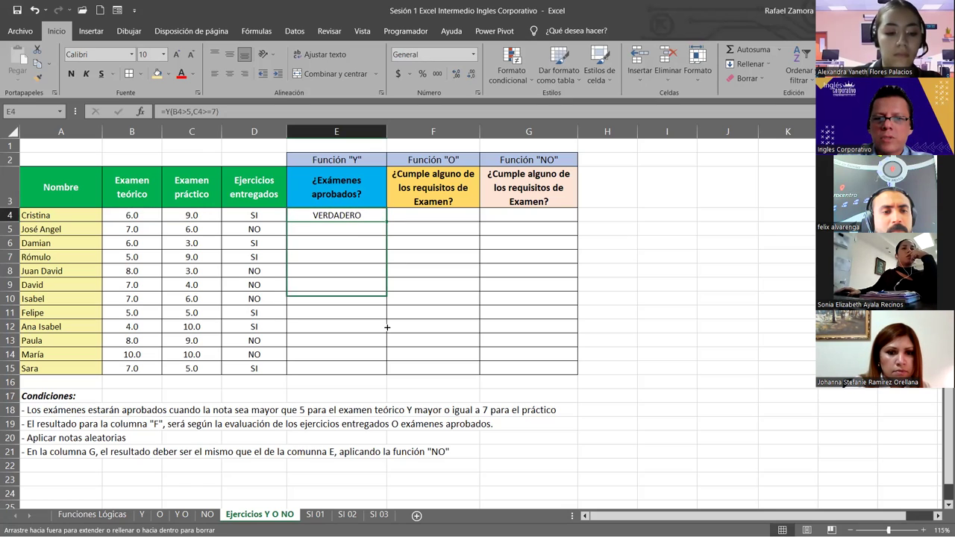
pyautogui.click(662, 308)
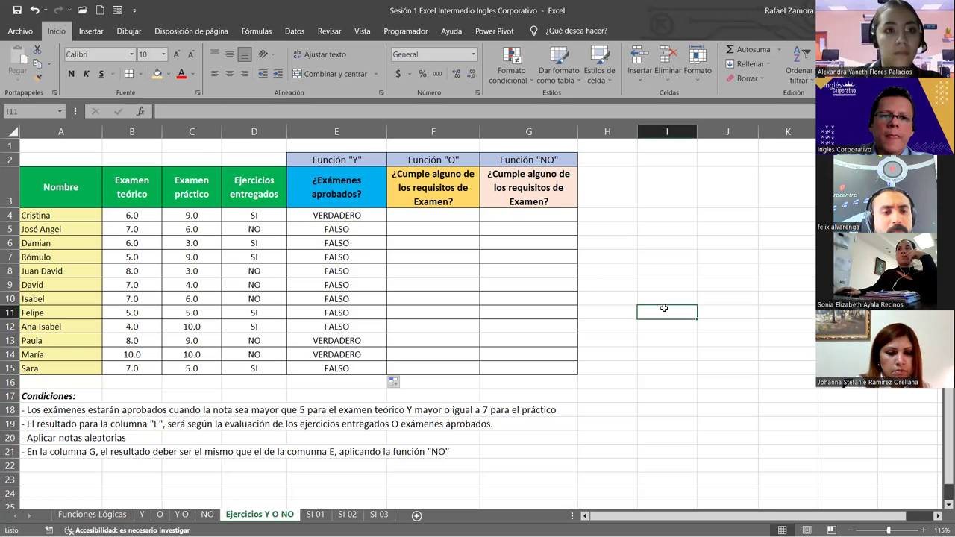
pyautogui.click(128, 215)
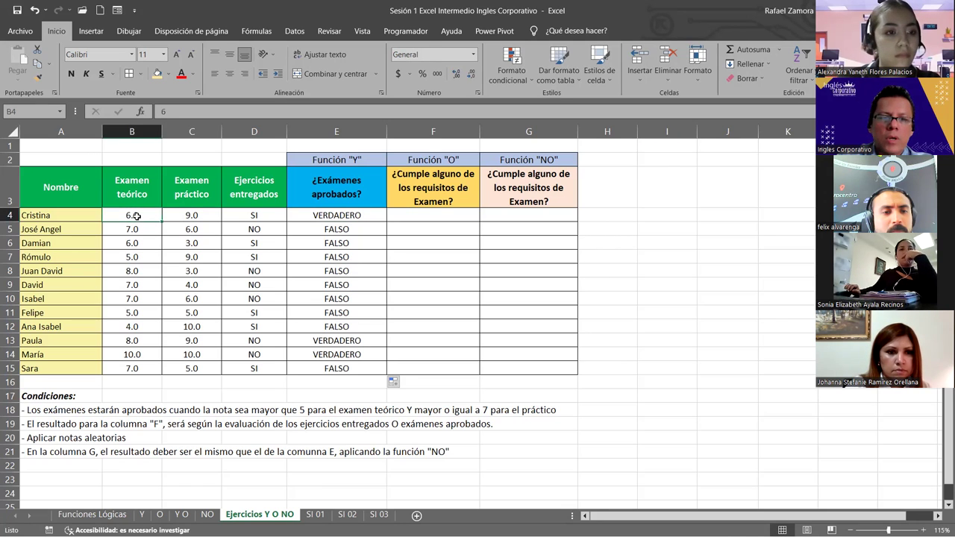
pyautogui.click(189, 215)
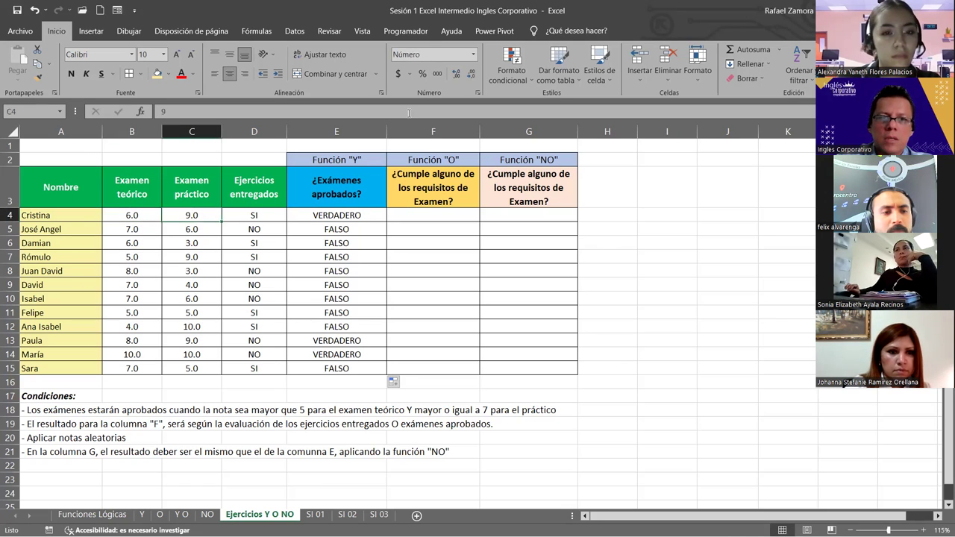
pyautogui.moveTo(125, 230); pyautogui.dragTo(346, 326)
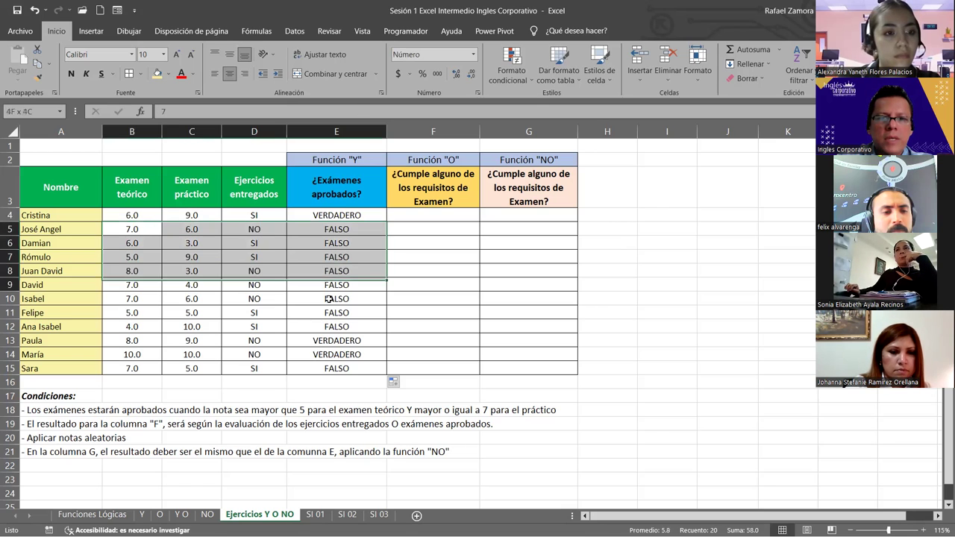
pyautogui.click(138, 228)
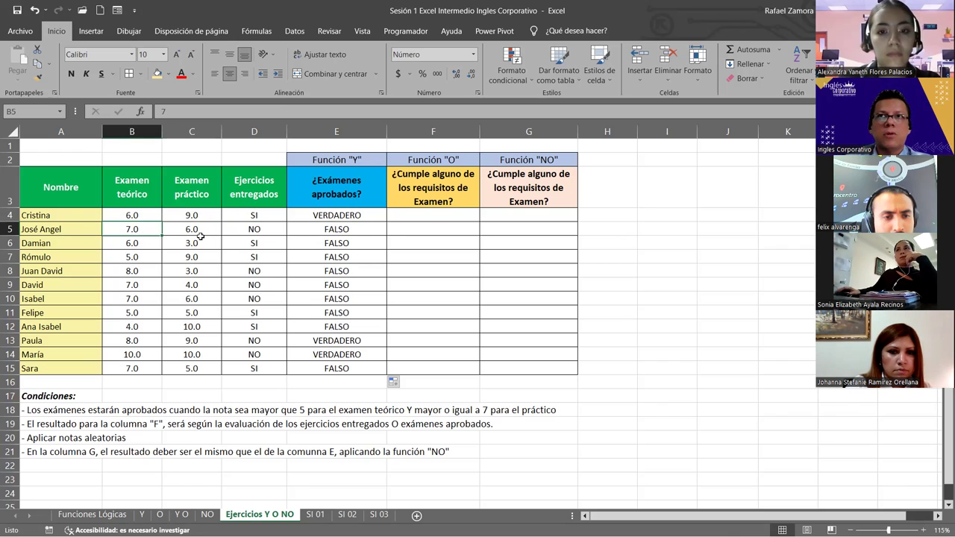
pyautogui.moveTo(384, 227); pyautogui.dragTo(375, 311)
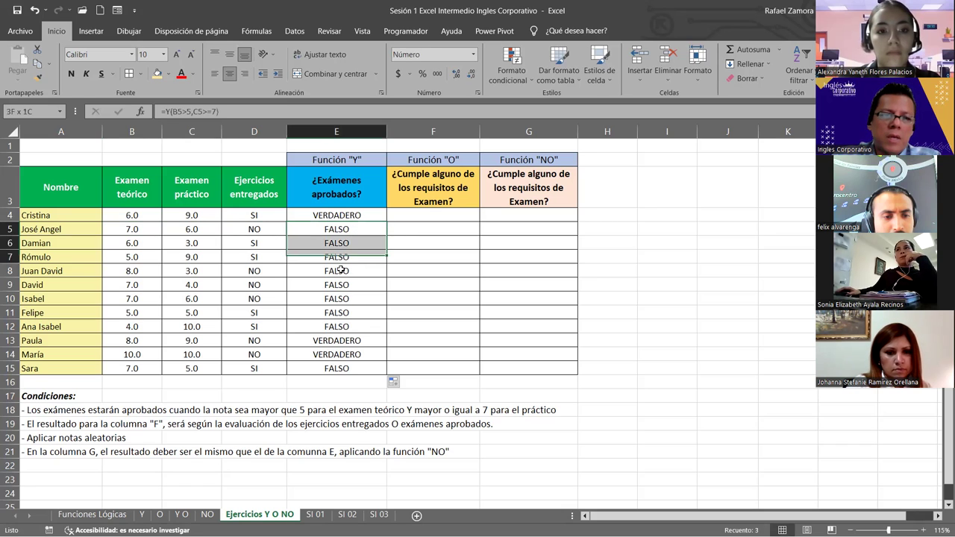
pyautogui.click(458, 252)
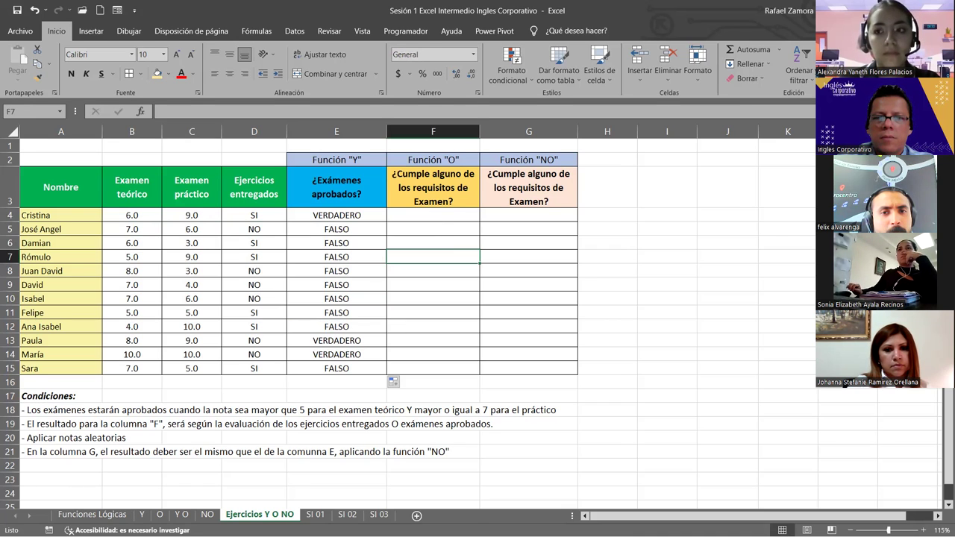
pyautogui.click(441, 215)
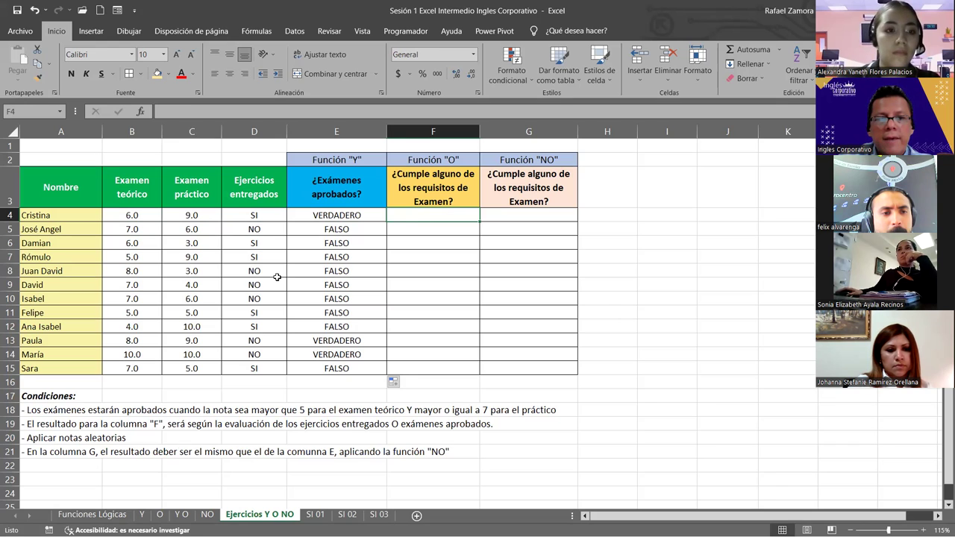
pyautogui.moveTo(453, 214); pyautogui.dragTo(453, 342)
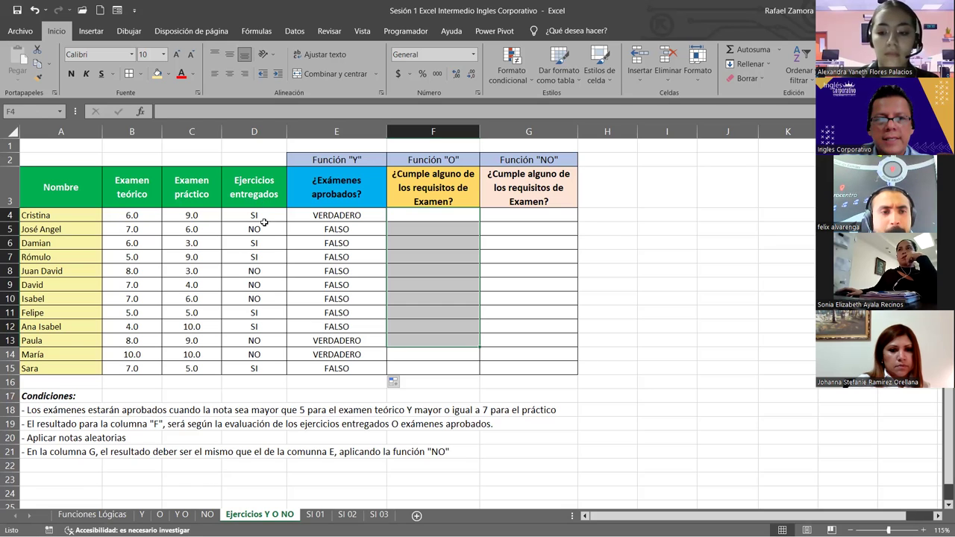
pyautogui.moveTo(253, 215); pyautogui.dragTo(253, 369)
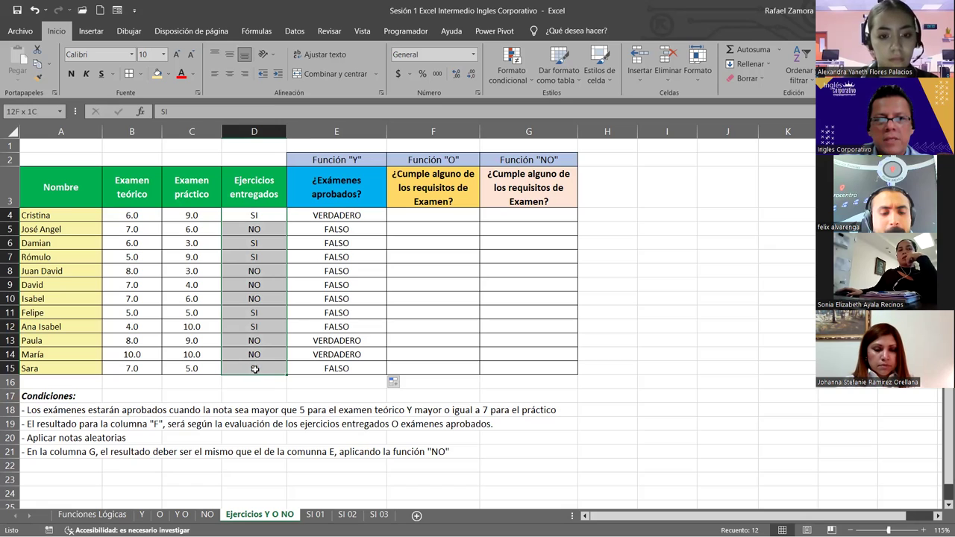
pyautogui.moveTo(254, 369); pyautogui.dragTo(374, 366)
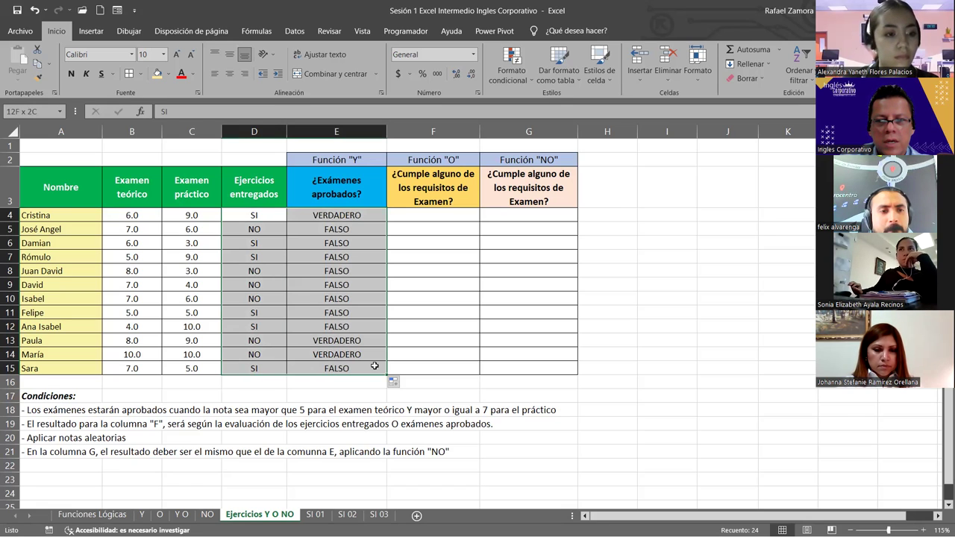
pyautogui.moveTo(257, 214)
pyautogui.mouseDown()
pyautogui.moveTo(336, 327)
pyautogui.moveTo(337, 367)
pyautogui.mouseUp()
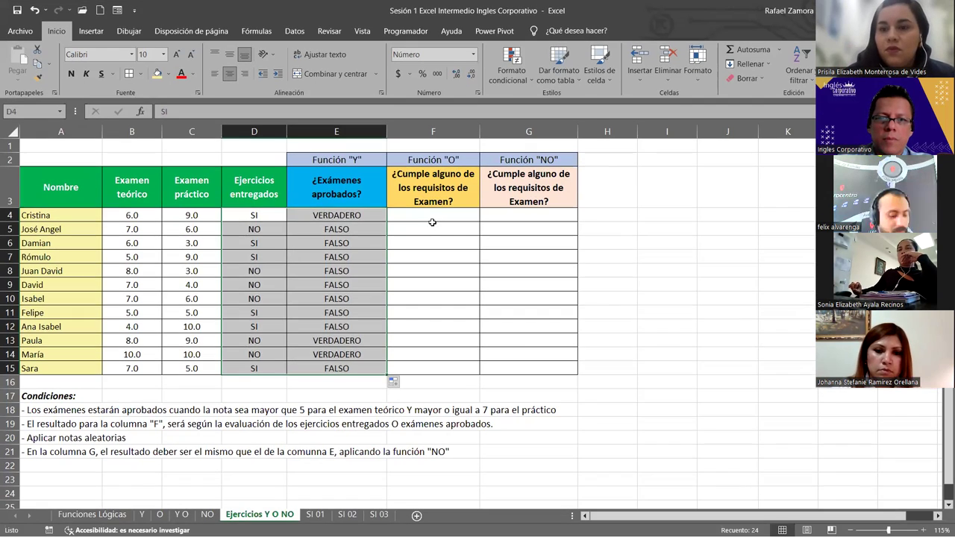
pyautogui.click(432, 222)
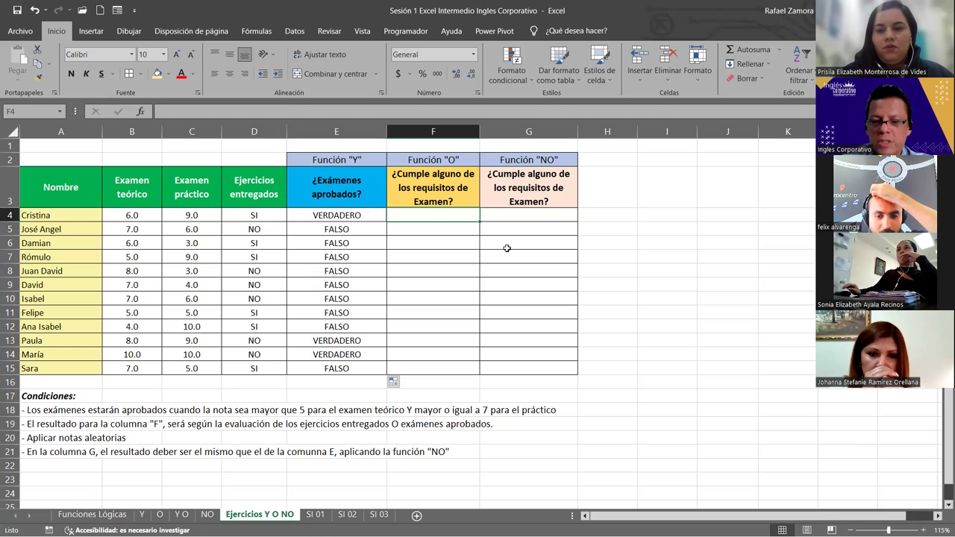
# Enter =O(D4="SI",E4=VERDADERO) in F4, using the D4 and E4 references
pyautogui.write('=')
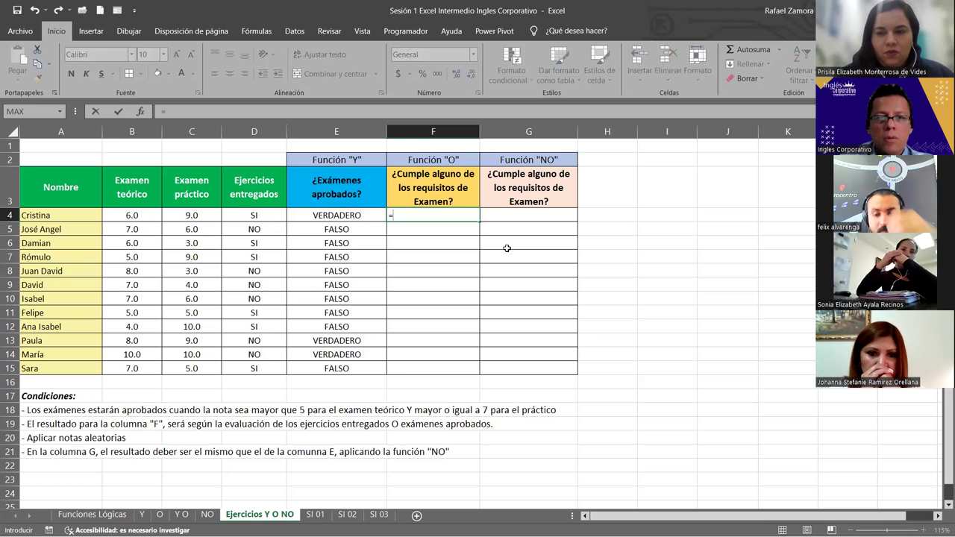
pyautogui.write('O(')
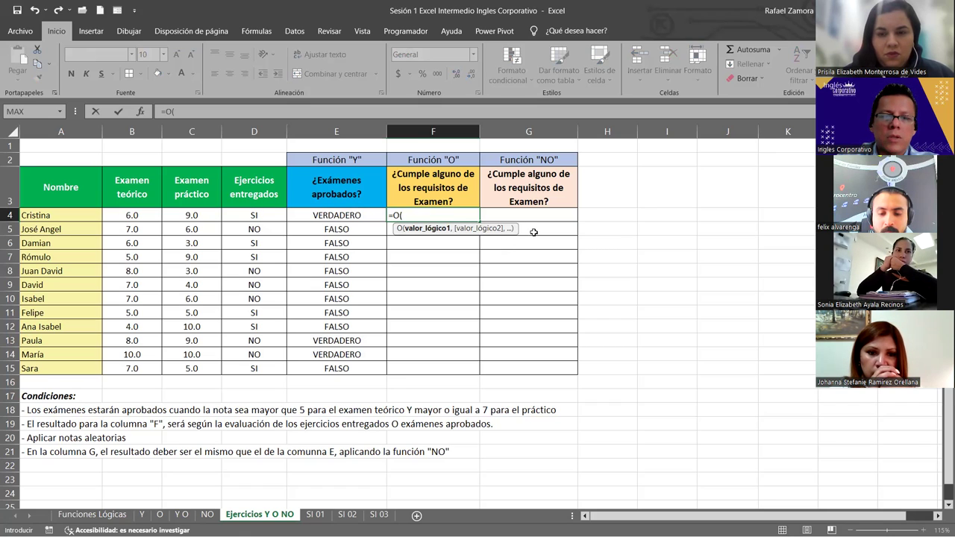
pyautogui.click(253, 215)
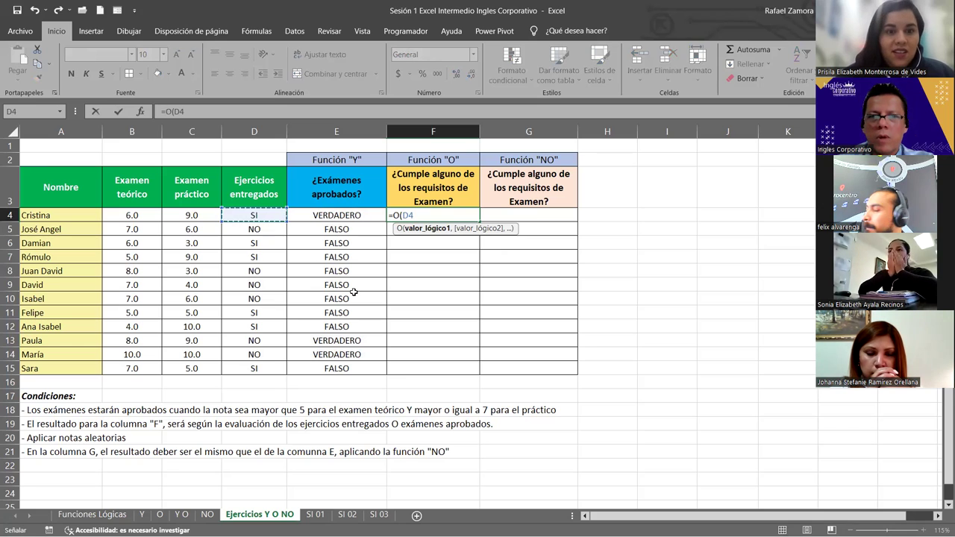
pyautogui.write('=')
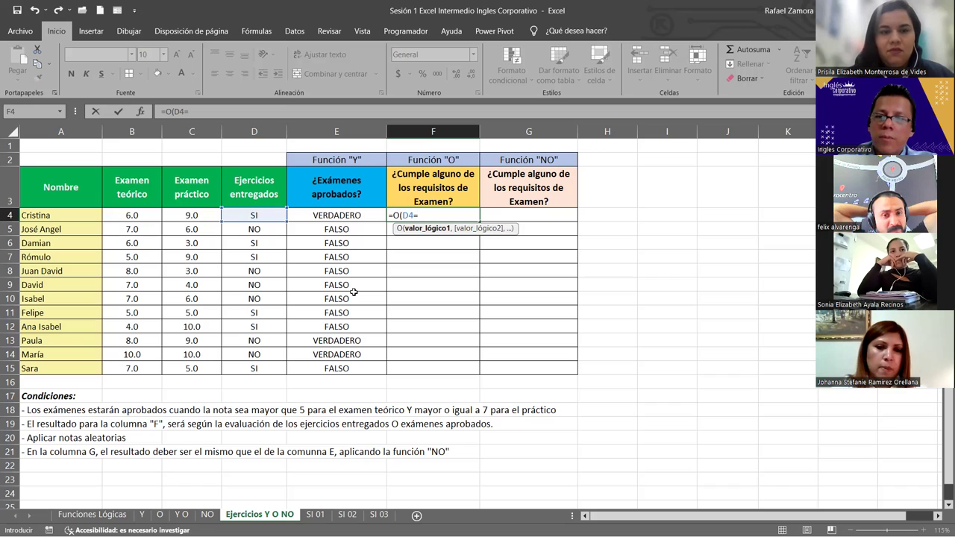
pyautogui.write('"')
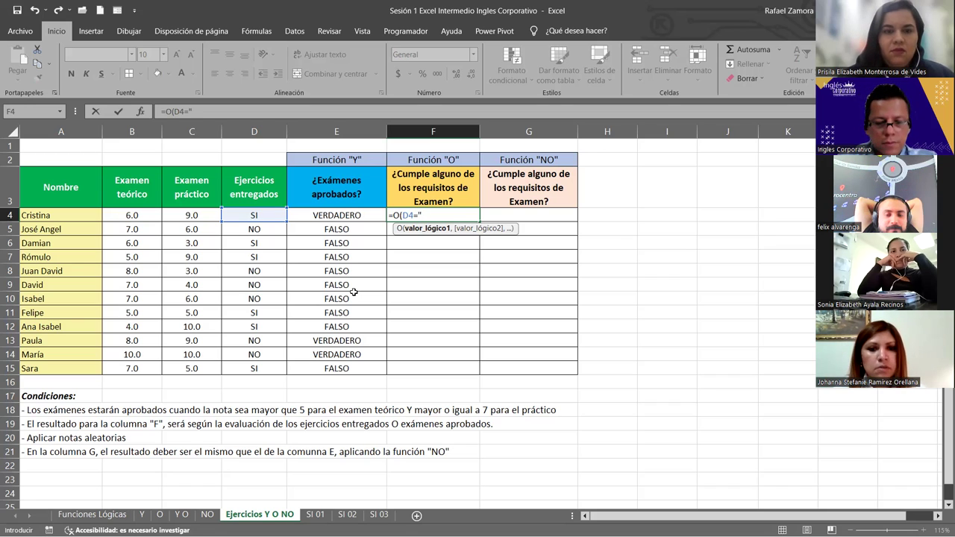
pyautogui.write('SI"')
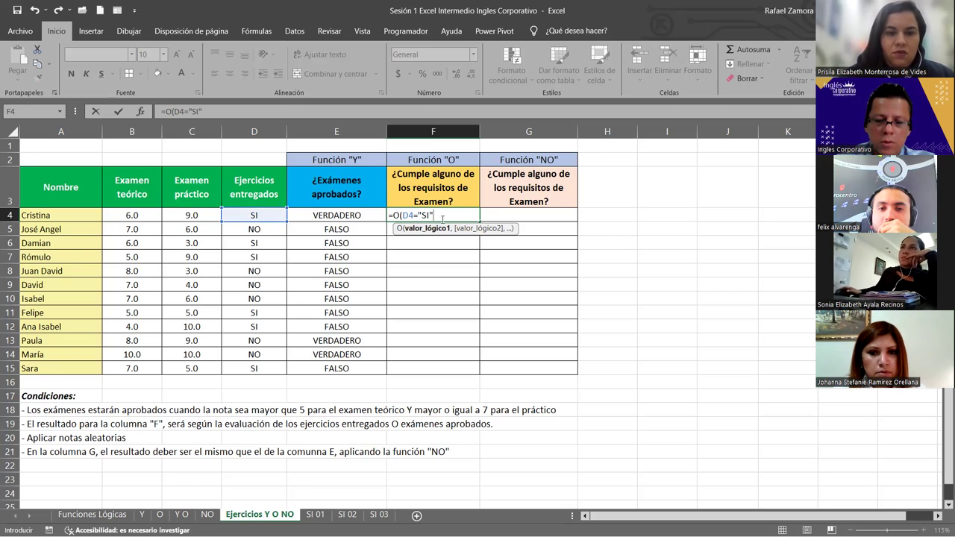
pyautogui.write(',')
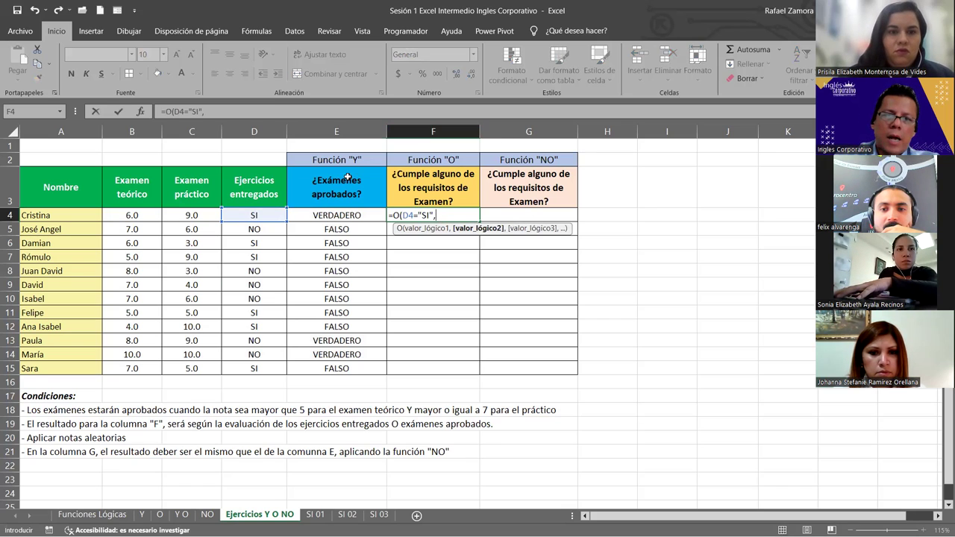
pyautogui.click(358, 214)
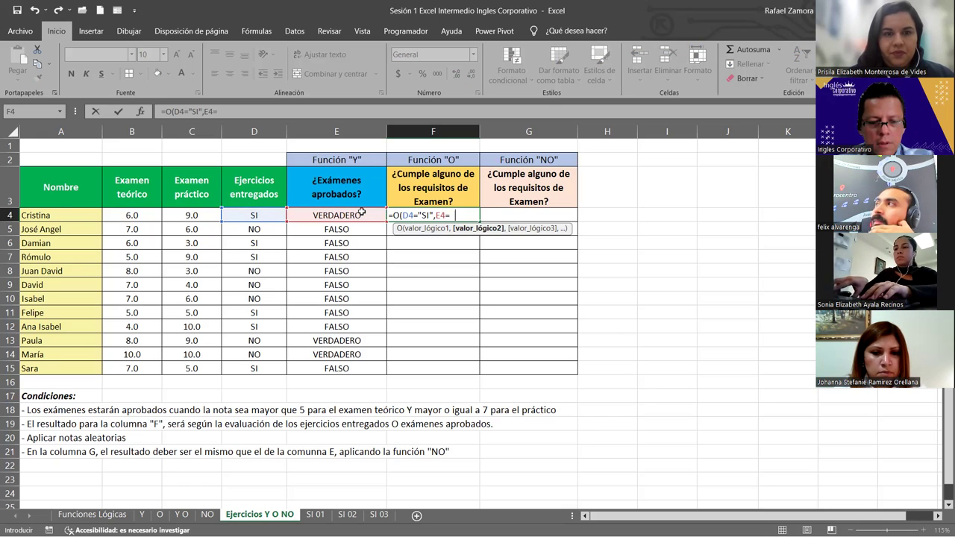
pyautogui.write('VERDADERO')
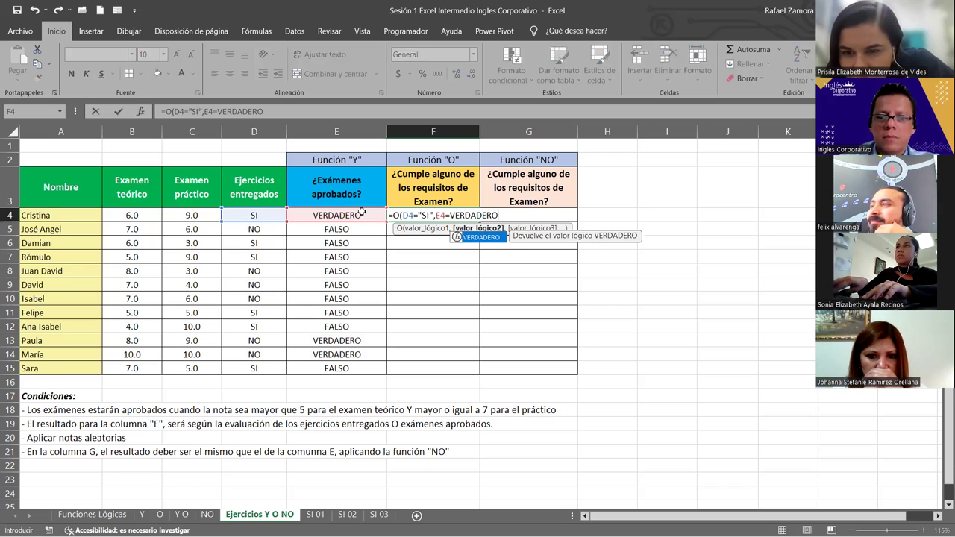
pyautogui.write(')')
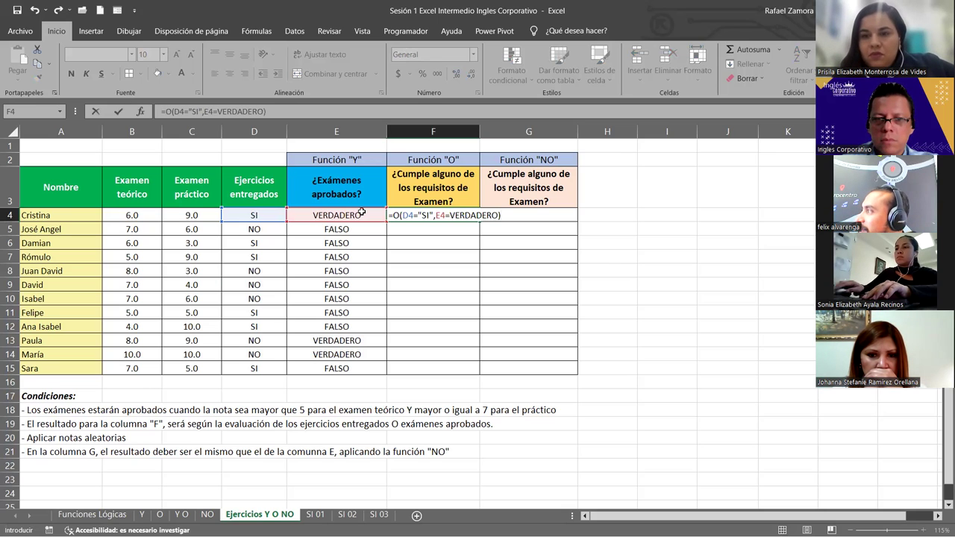
pyautogui.press('Return')
# Copy the F4 O formula down to F15
pyautogui.click(473, 214)
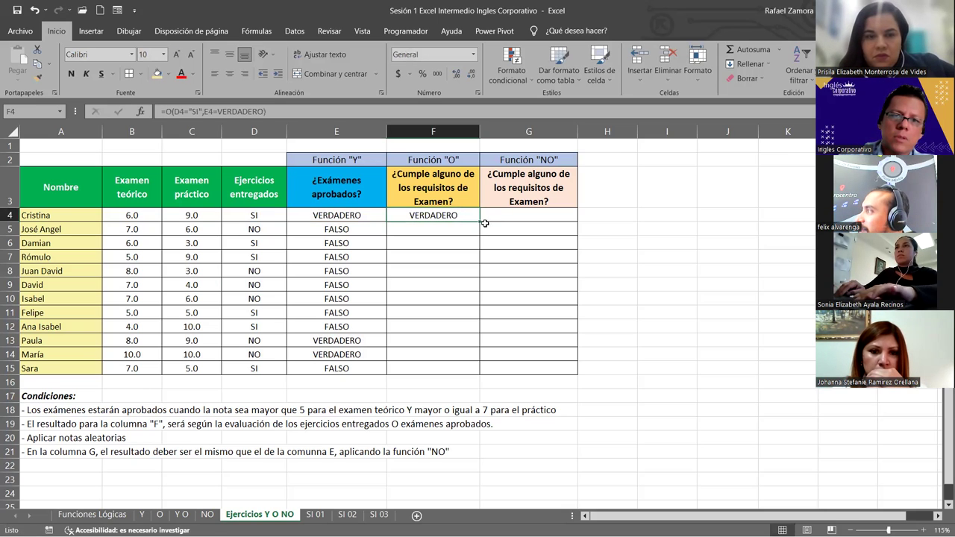
pyautogui.moveTo(479, 221); pyautogui.dragTo(448, 377)
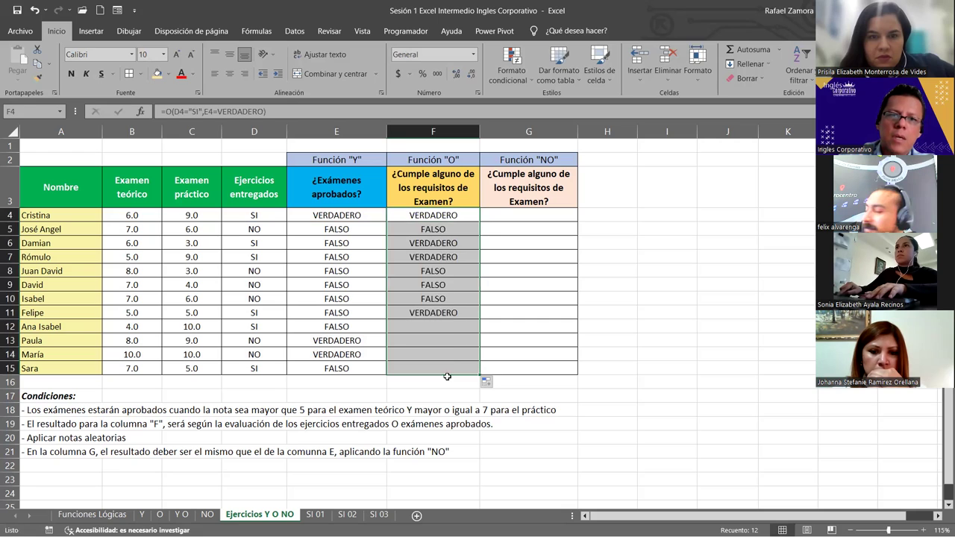
pyautogui.click(441, 216)
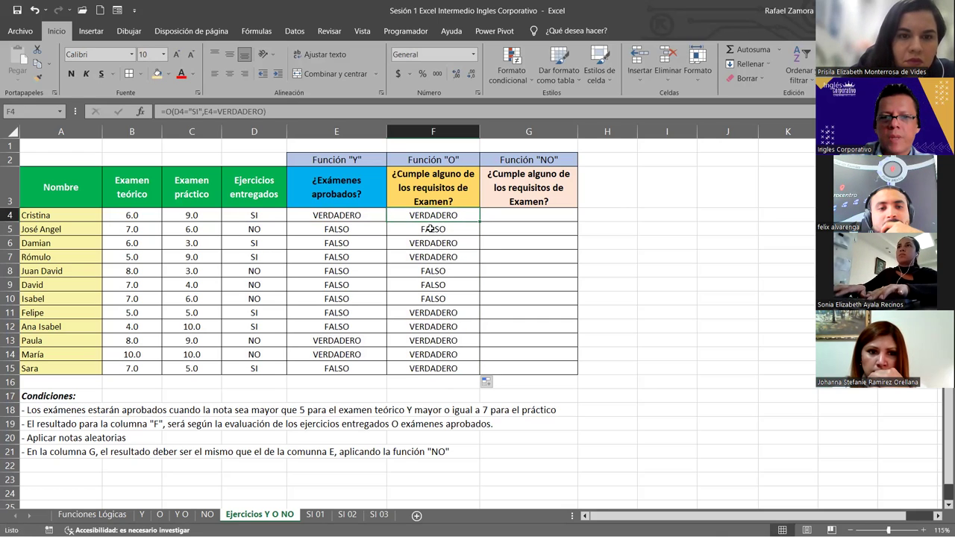
# Compare columns D, E and F row by row, highlighting FALSO in F8:F10 and VERDADERO in F11:F15
pyautogui.moveTo(260, 233); pyautogui.dragTo(361, 231)
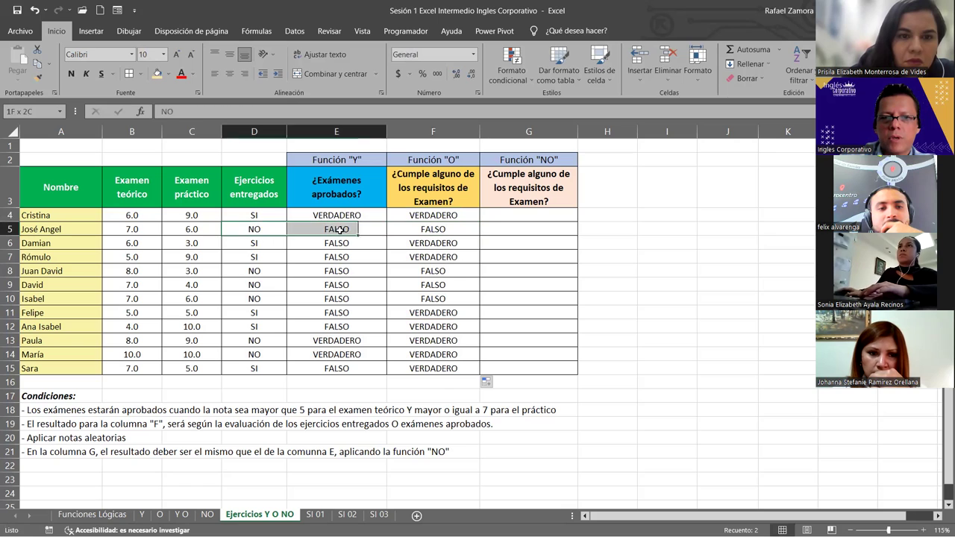
pyautogui.click(432, 240)
pyautogui.click(272, 246)
pyautogui.click(465, 256)
pyautogui.click(254, 270)
pyautogui.moveTo(433, 271); pyautogui.dragTo(425, 298)
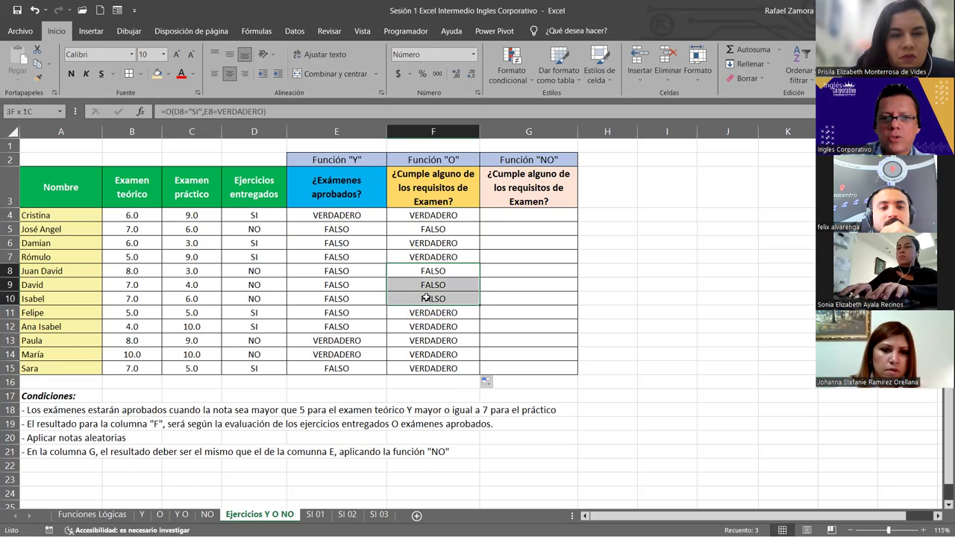
pyautogui.moveTo(246, 270); pyautogui.dragTo(336, 298)
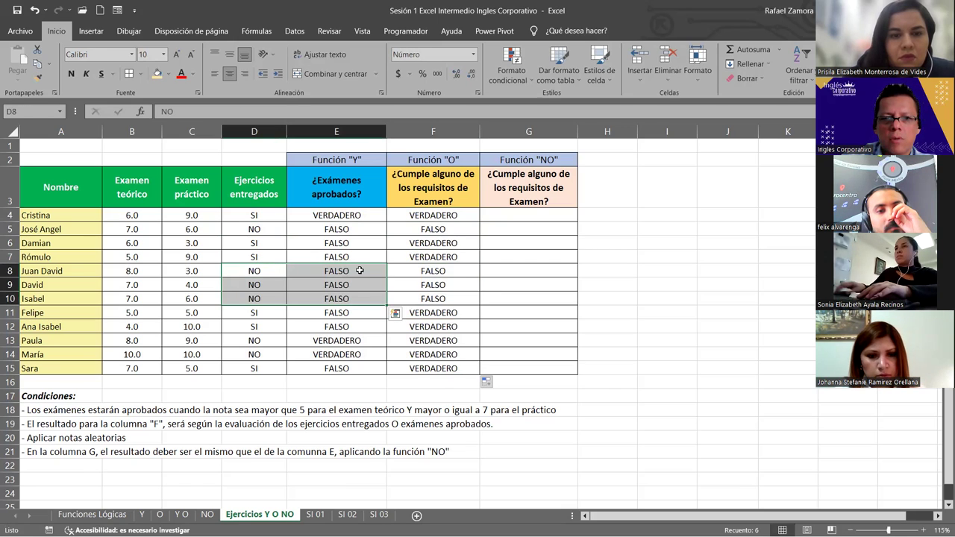
pyautogui.moveTo(420, 314); pyautogui.dragTo(425, 369)
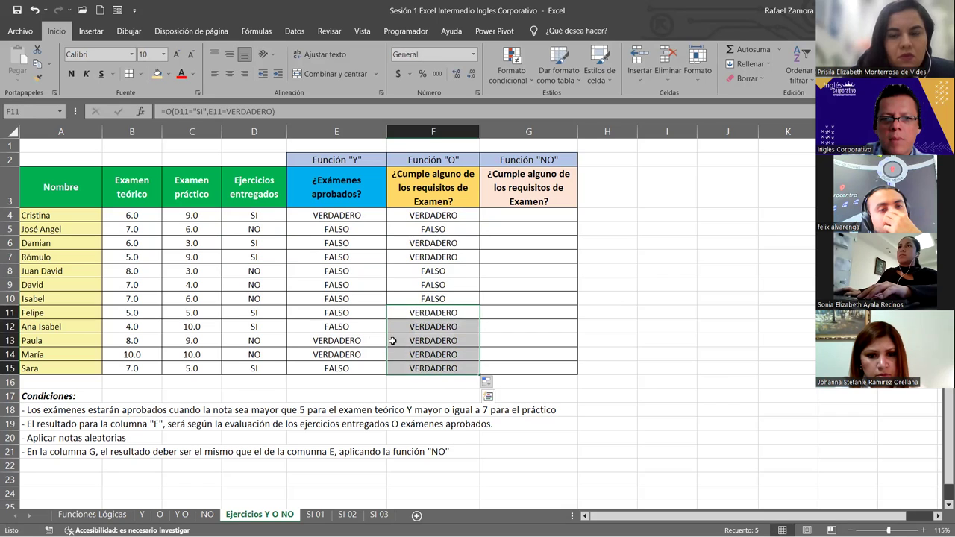
pyautogui.click(251, 308)
pyautogui.click(266, 328)
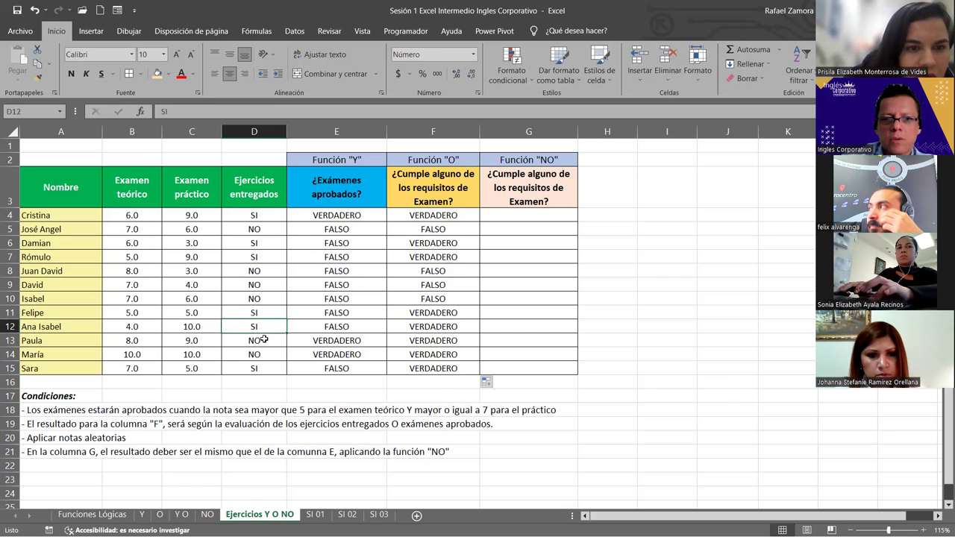
pyautogui.click(339, 341)
pyautogui.click(251, 367)
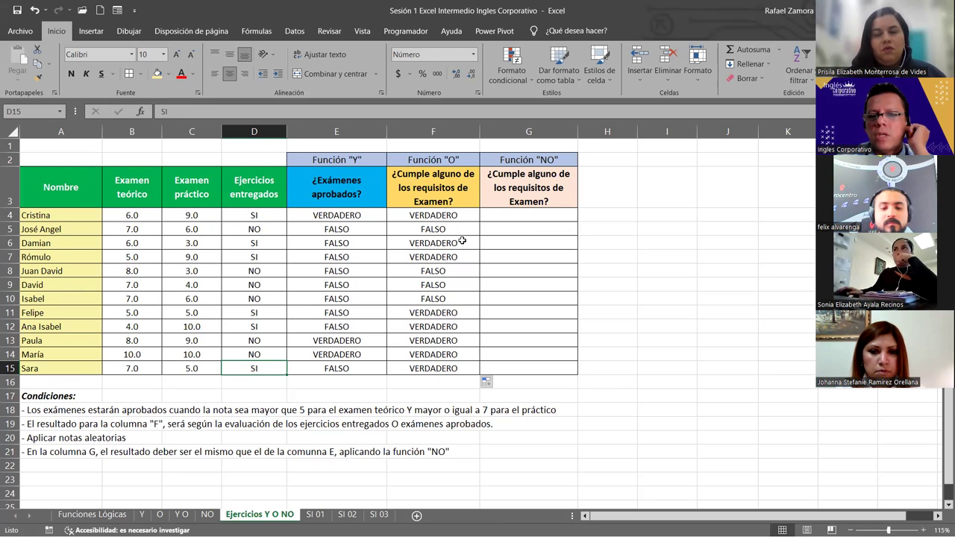
# Open F4 in edit mode to show =O(D4="SI",E4=VERDADERO) with its D4 and E4 references
pyautogui.click(471, 216)
pyautogui.doubleClick(470, 215)
pyautogui.click(514, 215)
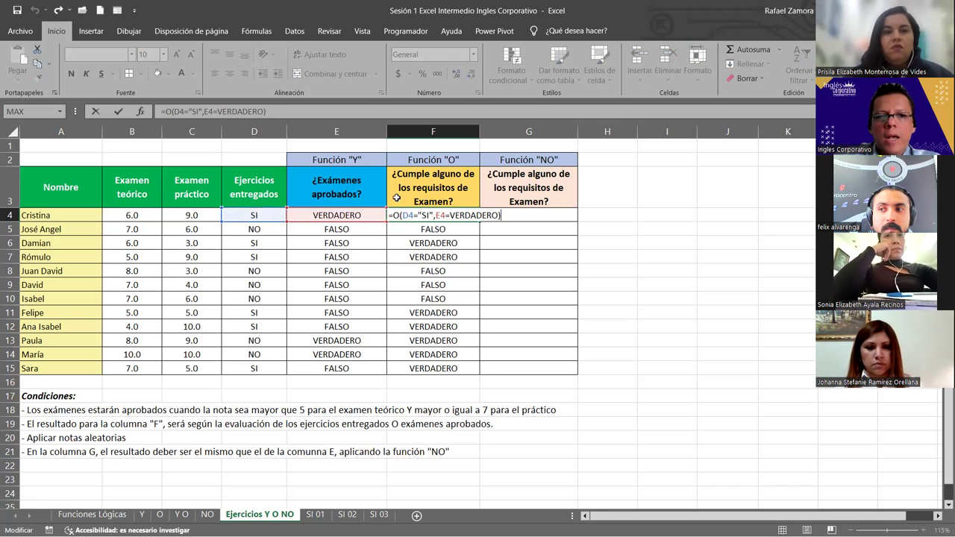
pyautogui.hotkey('ctrl', 'Return')
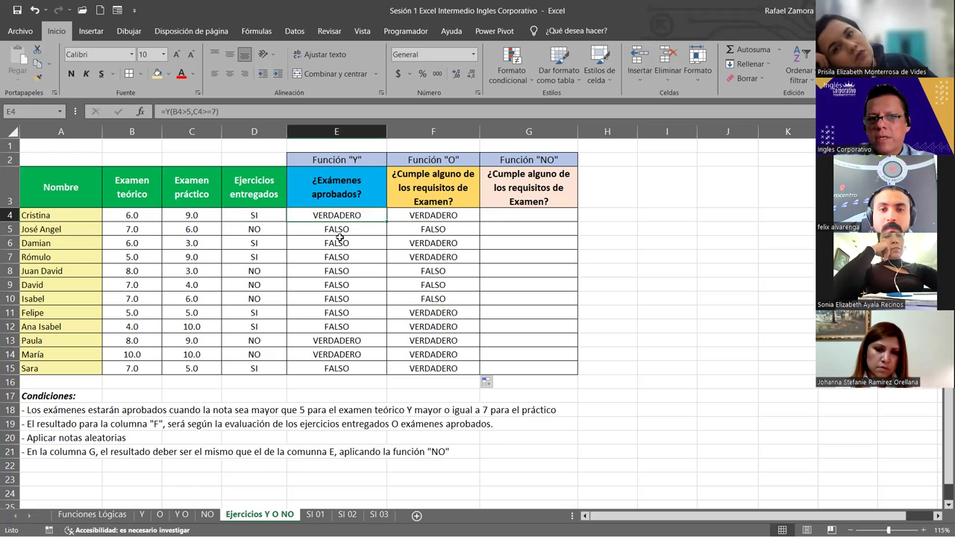
pyautogui.moveTo(363, 214); pyautogui.dragTo(351, 368)
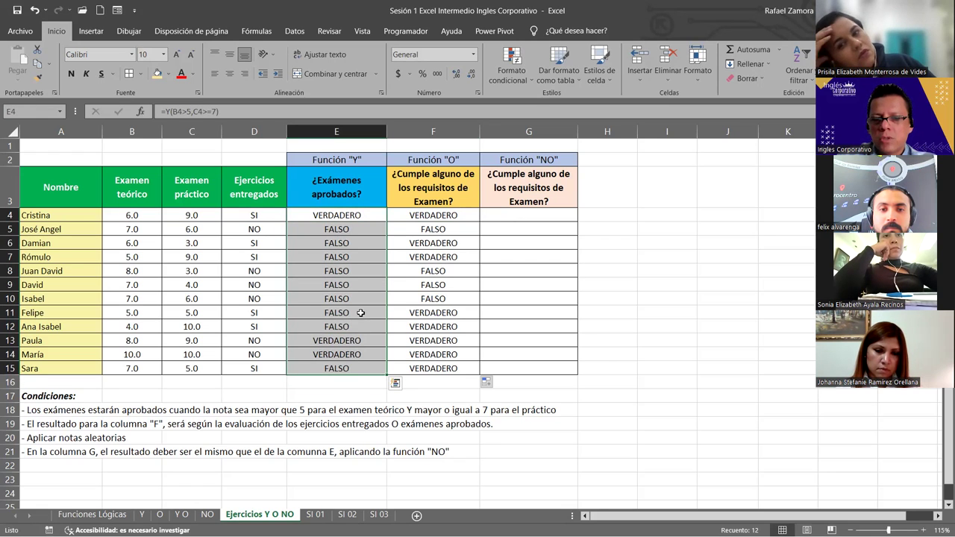
pyautogui.click(473, 214)
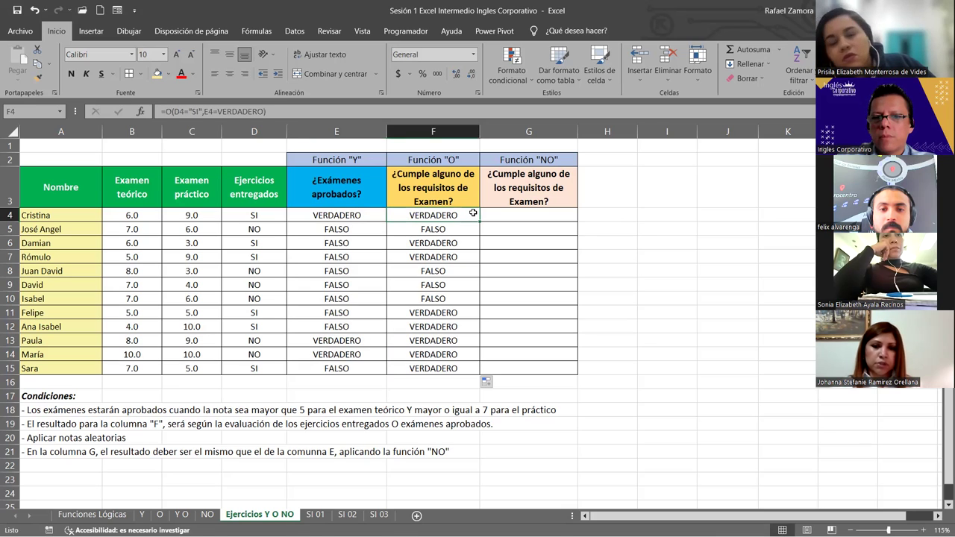
pyautogui.doubleClick(453, 215)
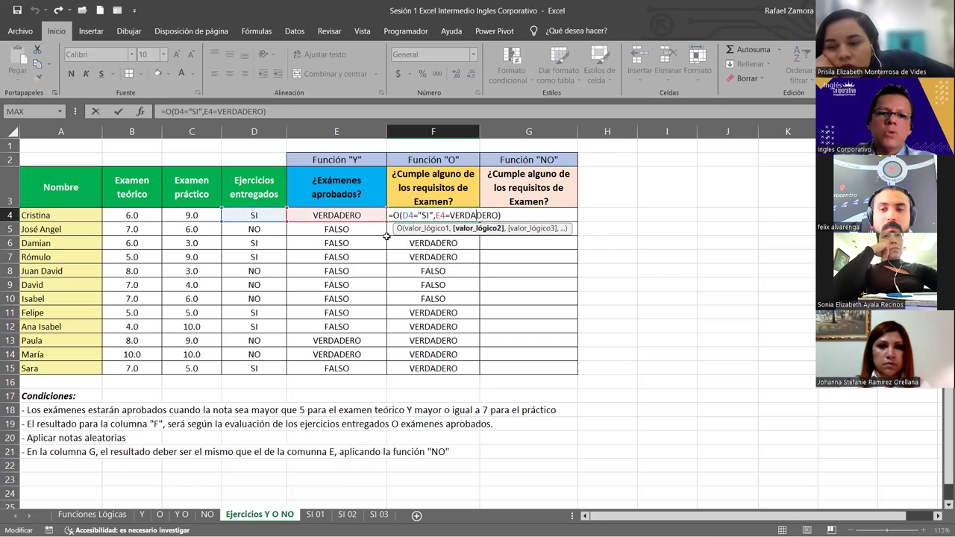
pyautogui.hotkey('ctrl', 'Return')
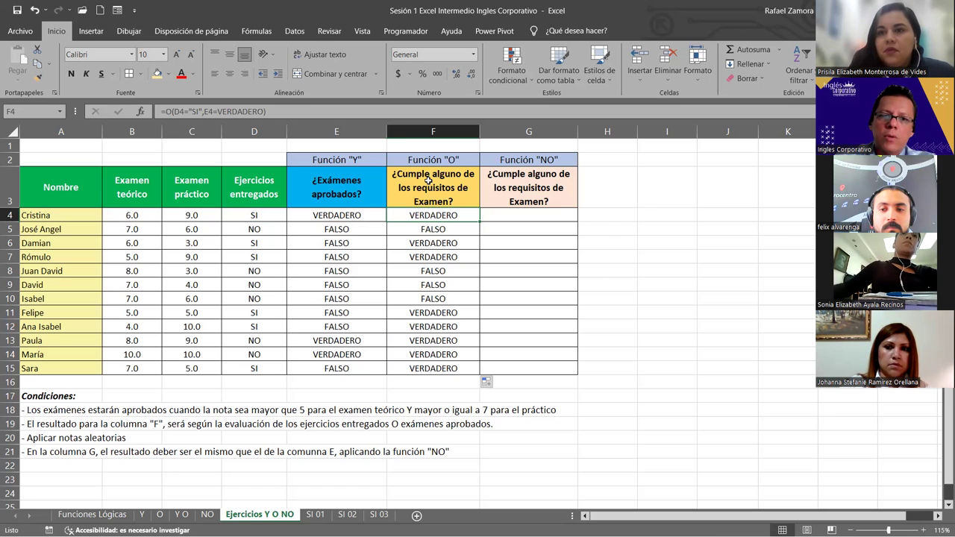
pyautogui.click(336, 213)
pyautogui.hotkey('shift', 'Down')
pyautogui.hotkey('shift', 'Down')
pyautogui.hotkey('shift', 'Down')
pyautogui.hotkey('shift', 'Down')
pyautogui.hotkey('shift', 'Down')
pyautogui.hotkey('shift', 'Down')
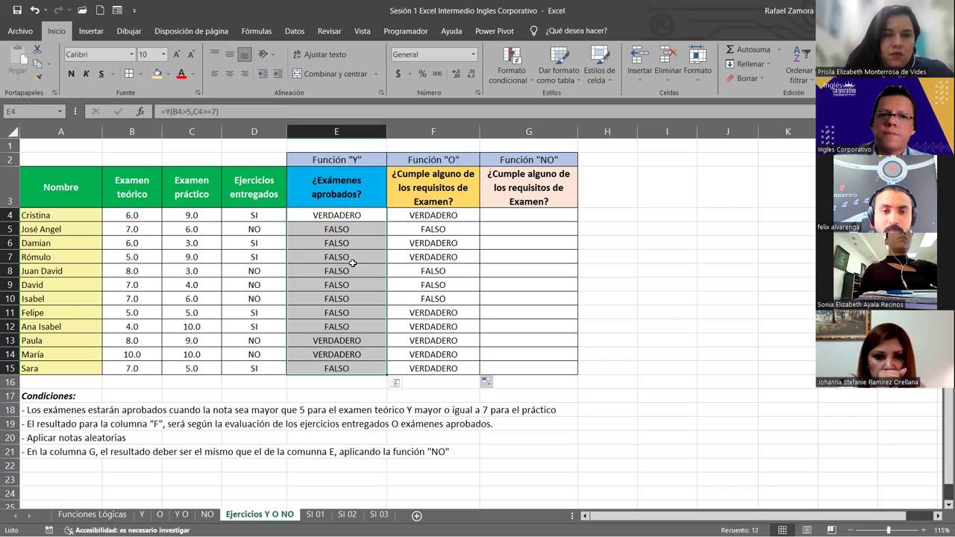
pyautogui.click(513, 214)
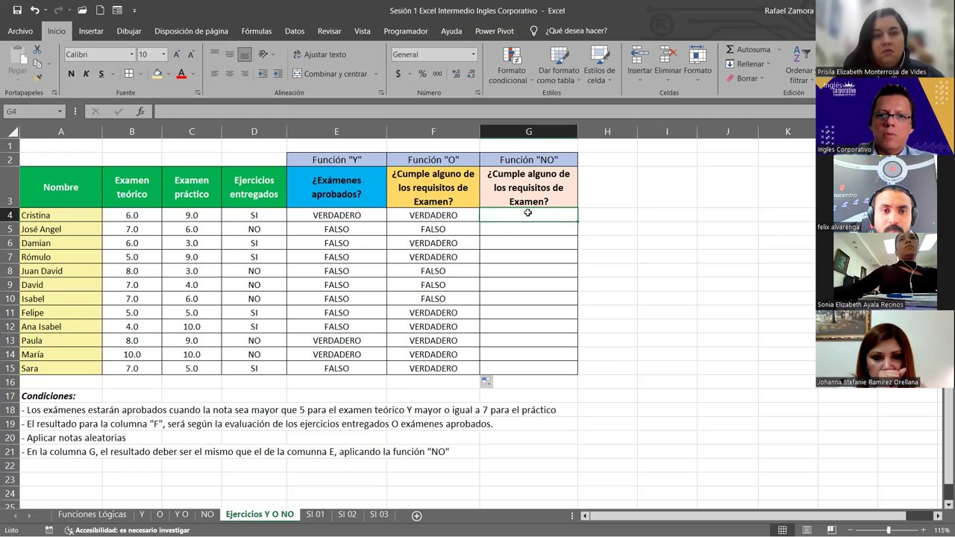
pyautogui.moveTo(373, 215); pyautogui.dragTo(357, 369)
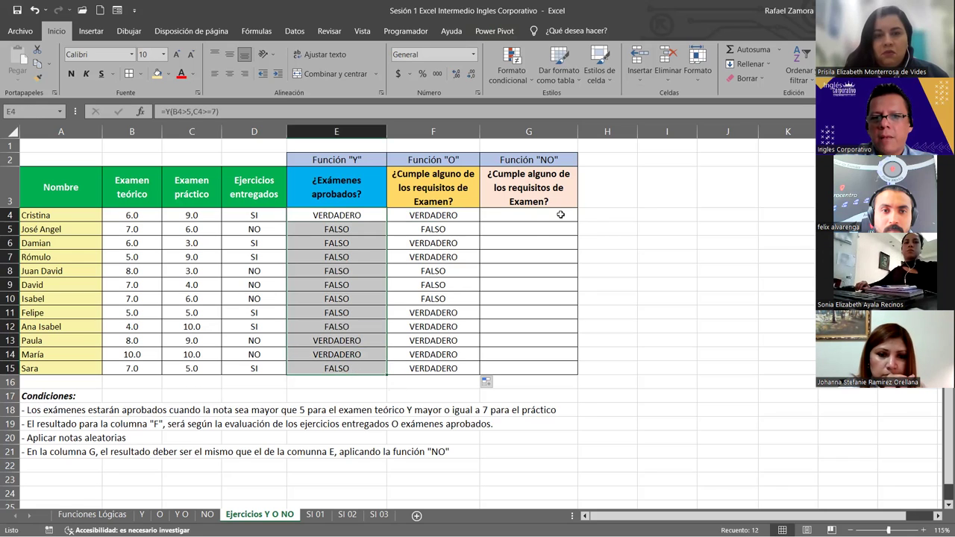
pyautogui.moveTo(556, 215); pyautogui.dragTo(548, 365)
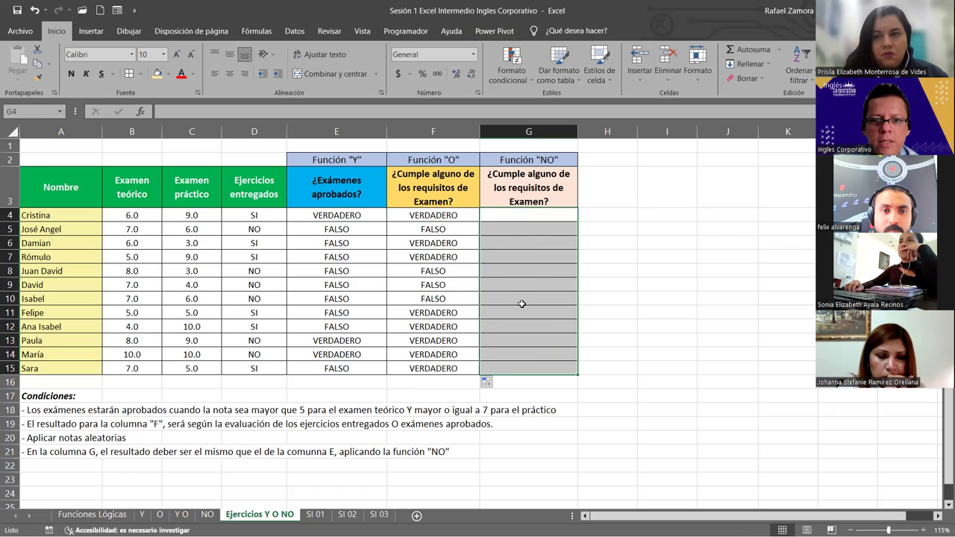
pyautogui.click(604, 314)
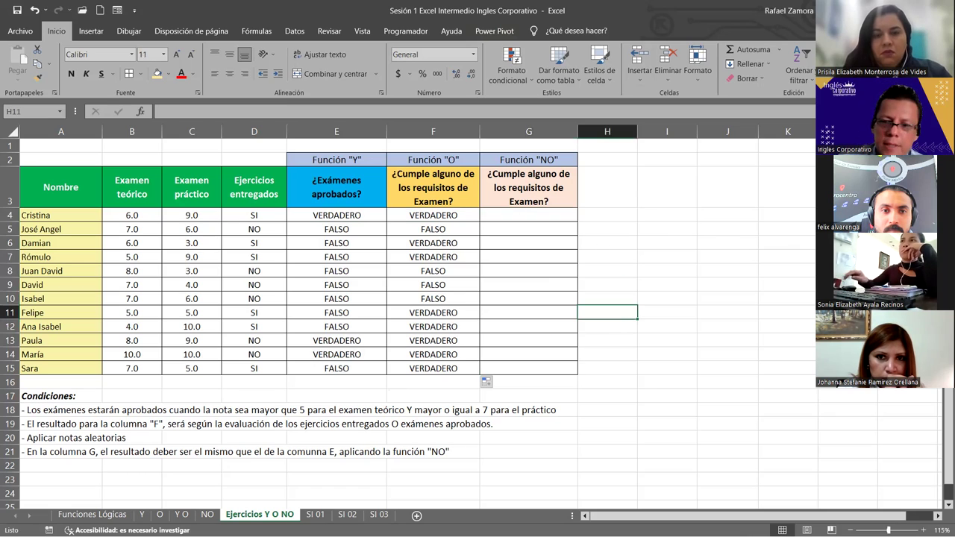